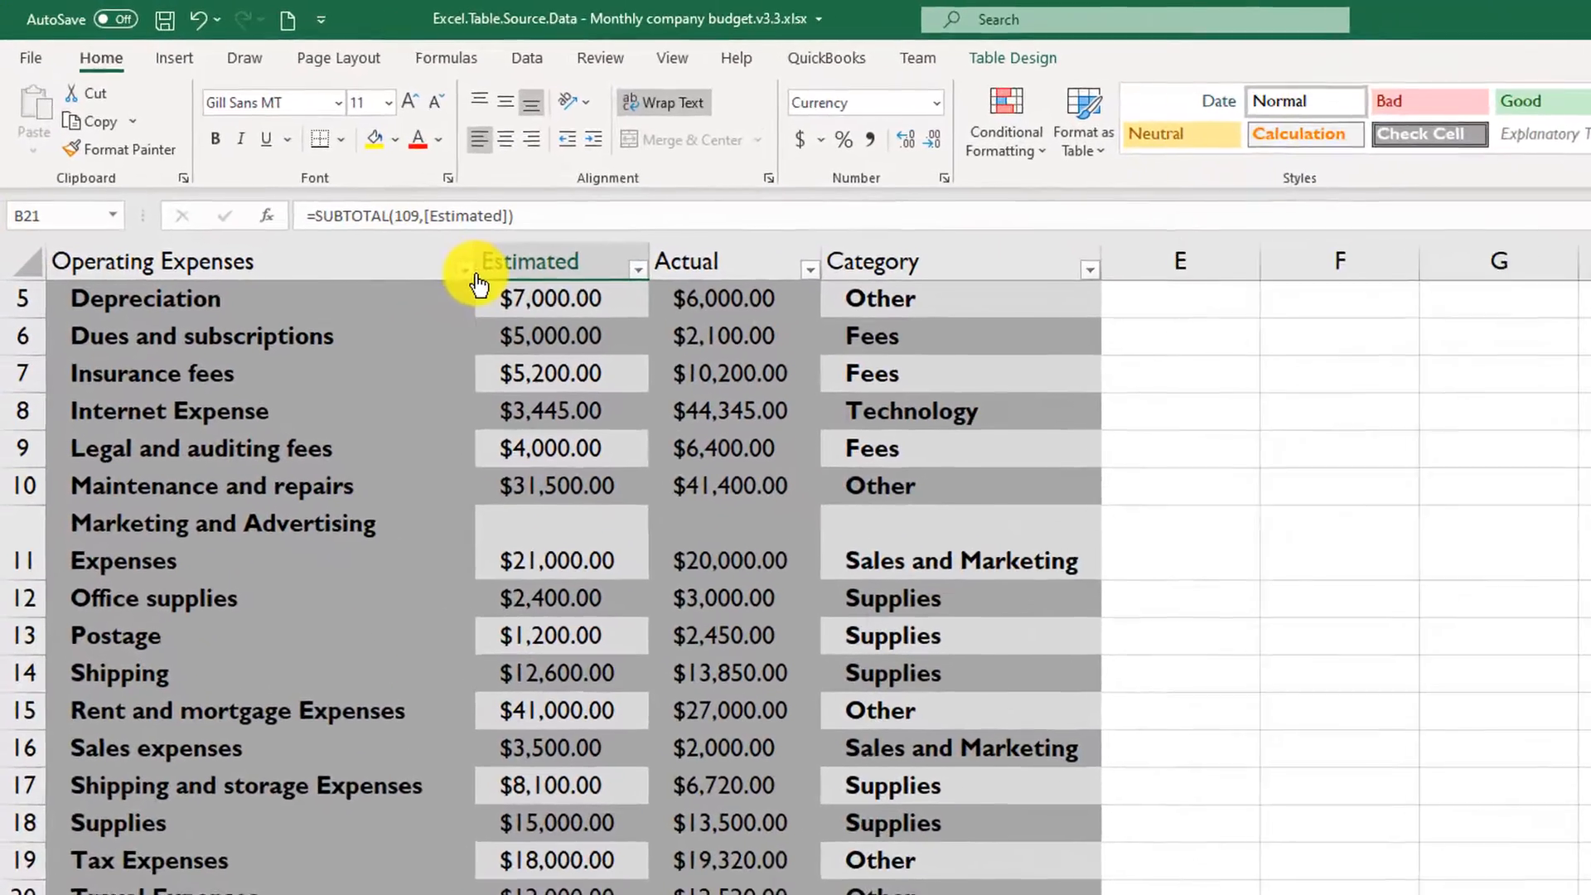
- Open the sort and filter options for the Operating Expenses column
click(378, 219)
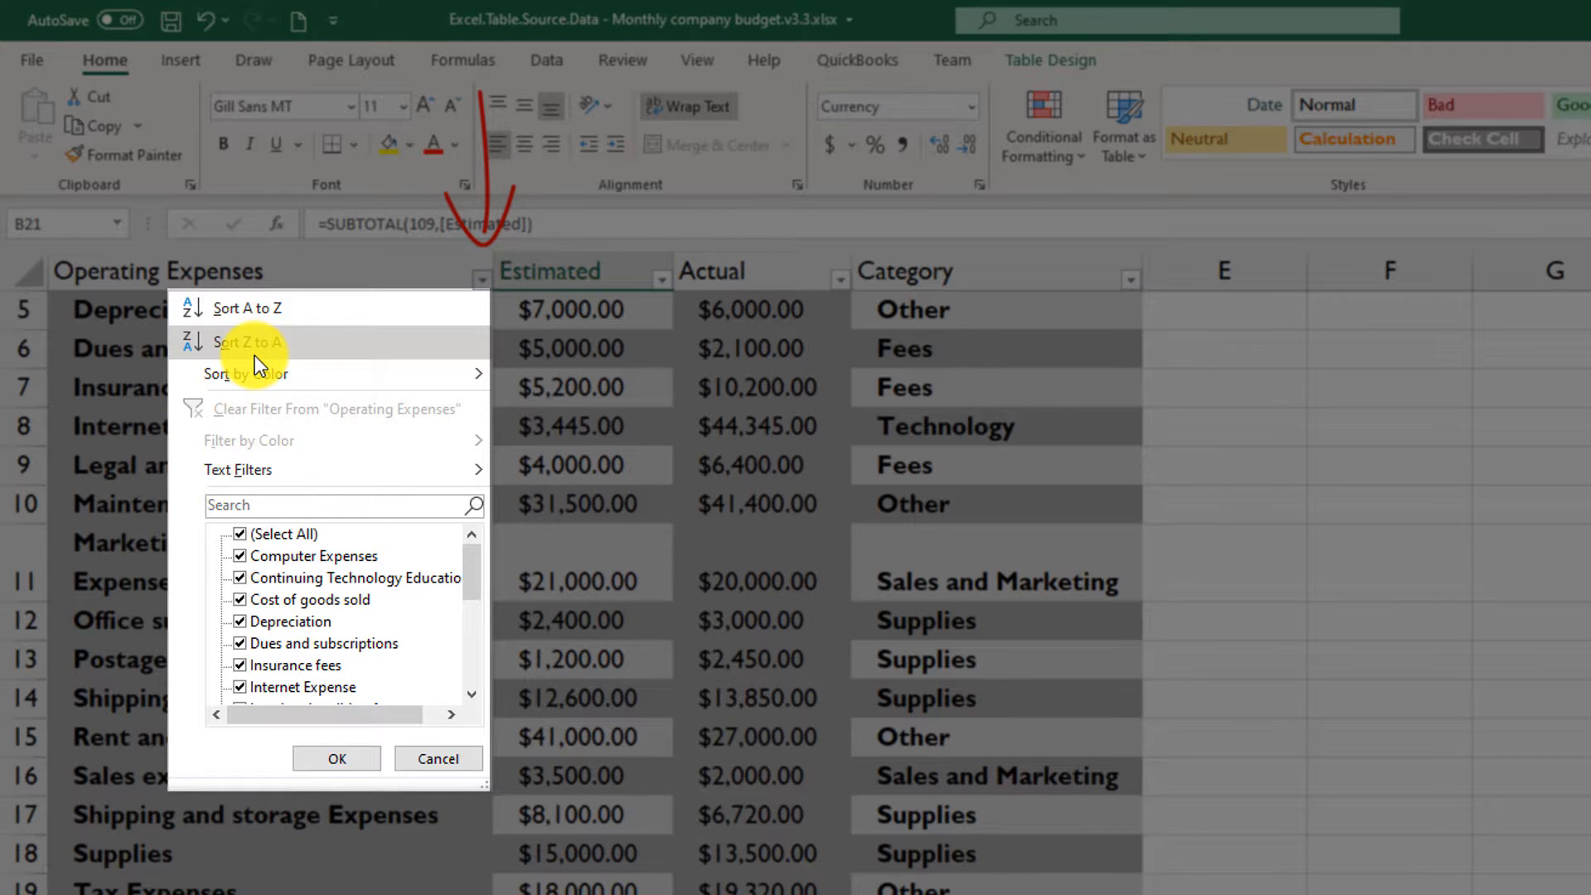
mouse_move(252, 365)
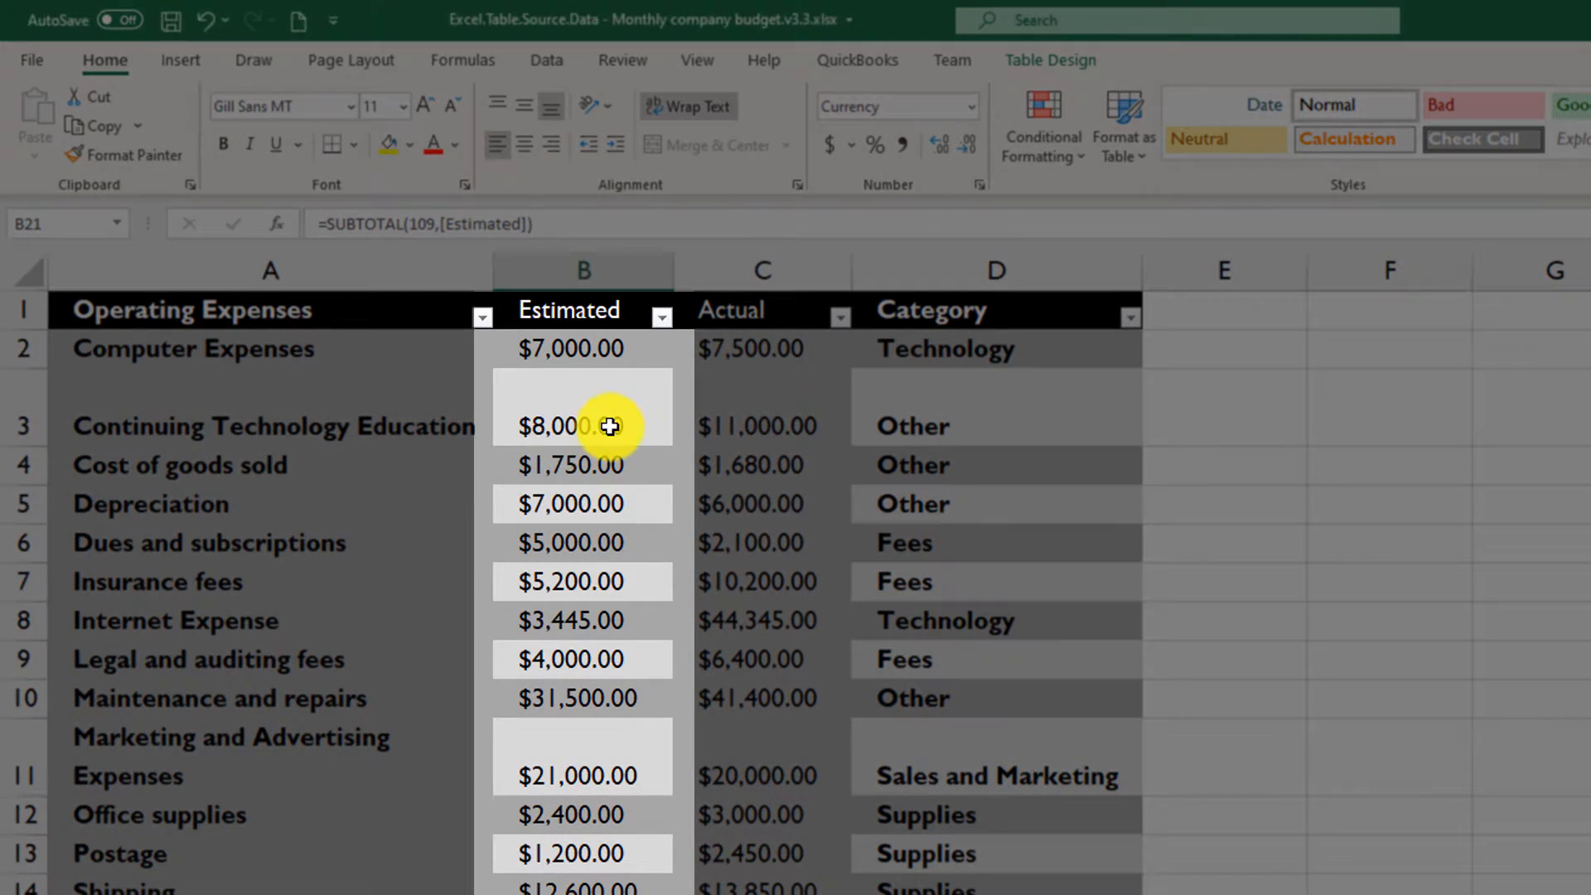
- Try a light teal banded style on the expenses table and replace it with the light bordered style with a black header
click(624, 409)
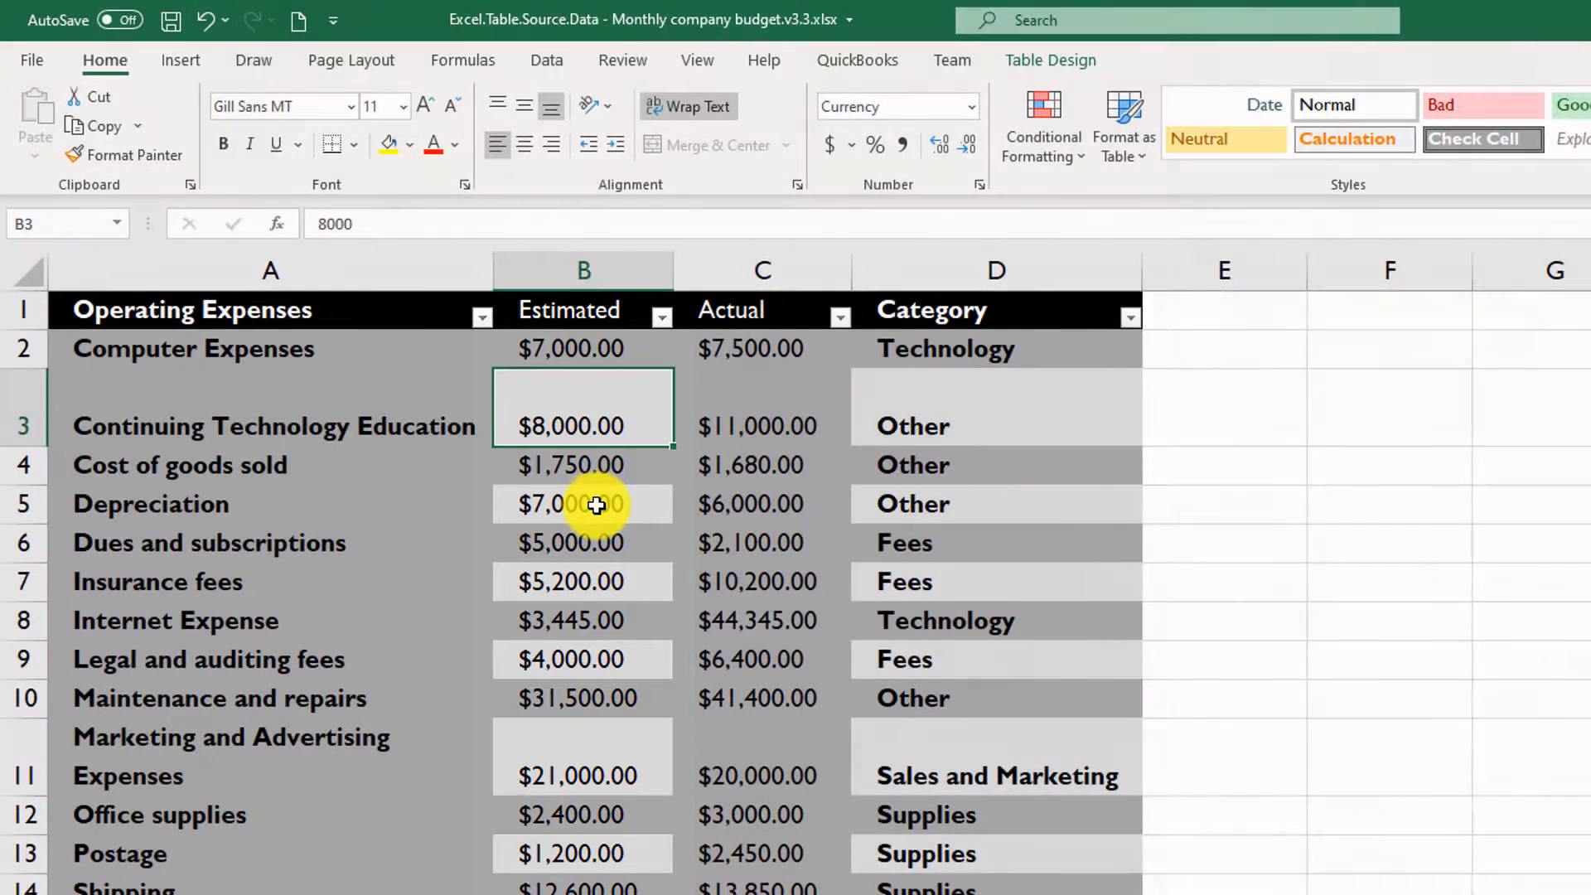
click(1057, 66)
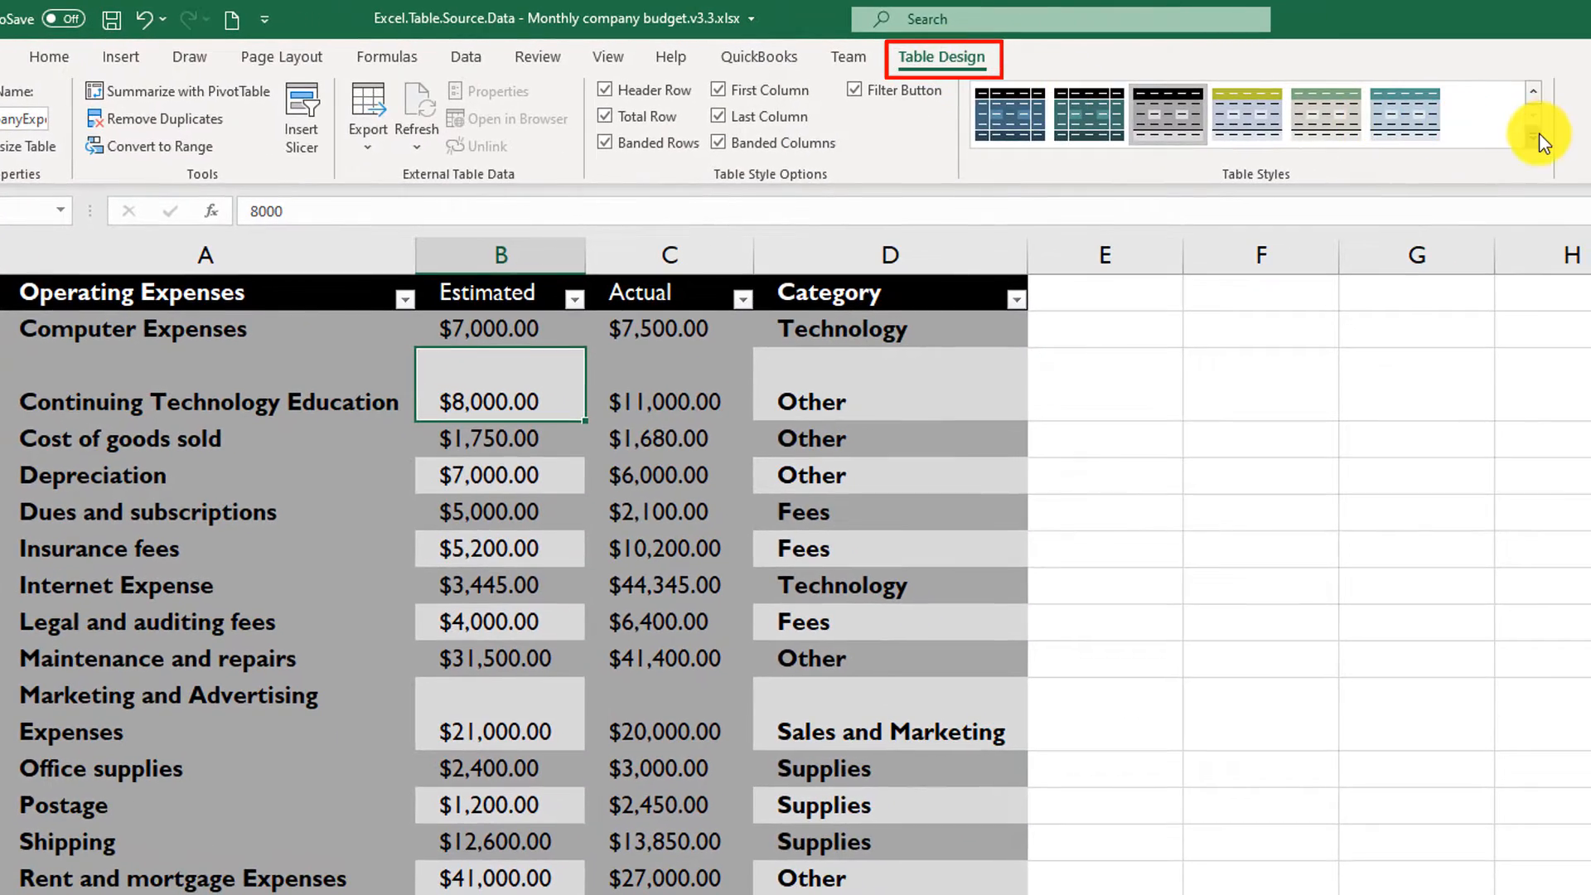
click(1539, 132)
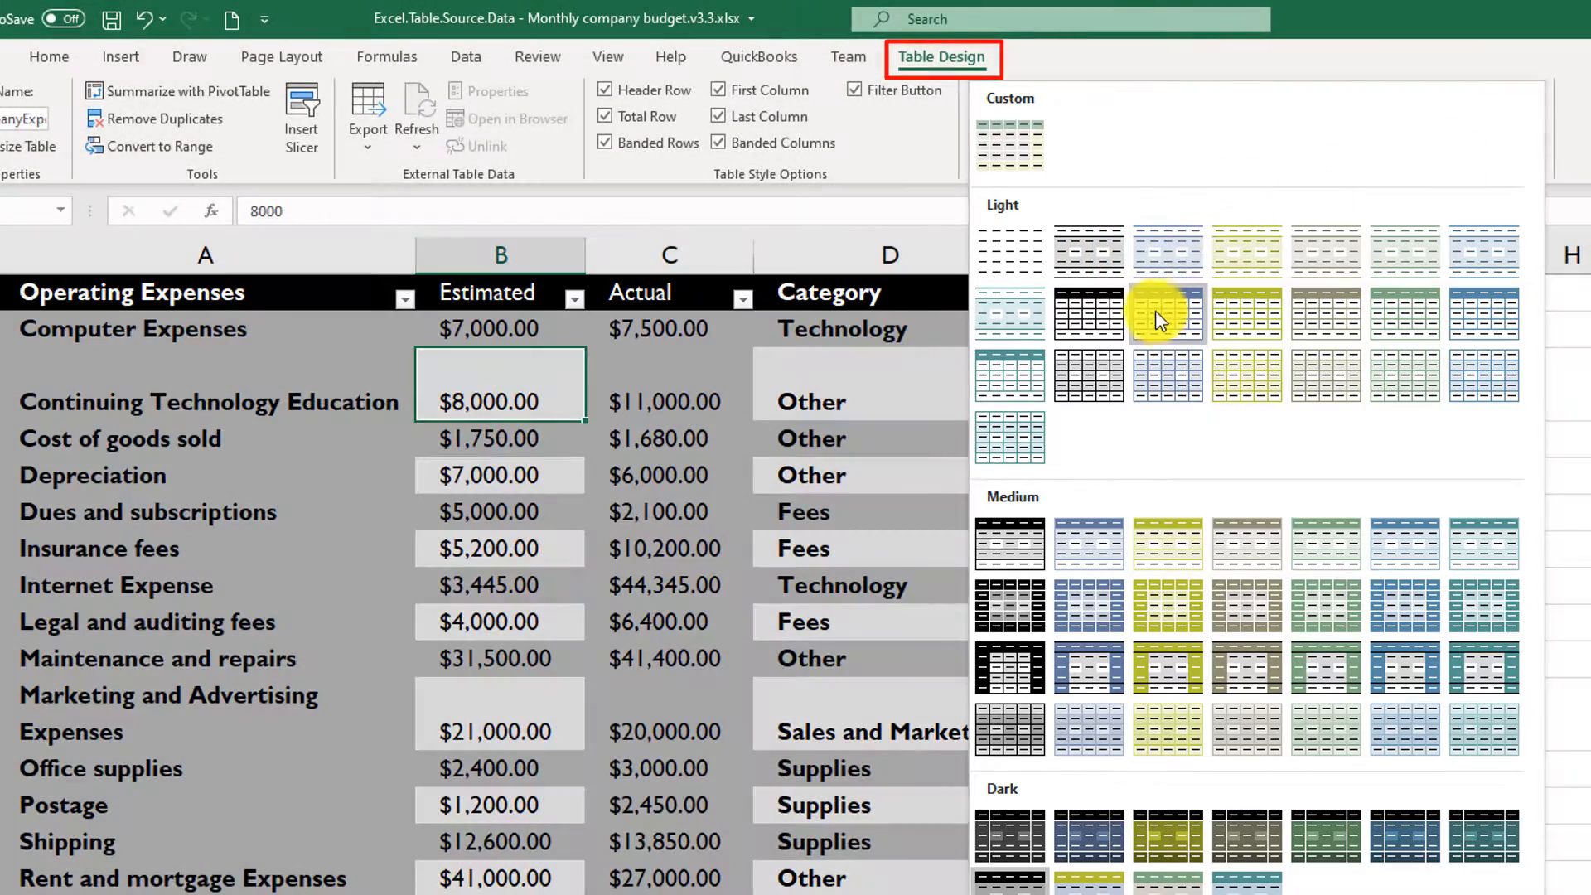
click(1026, 292)
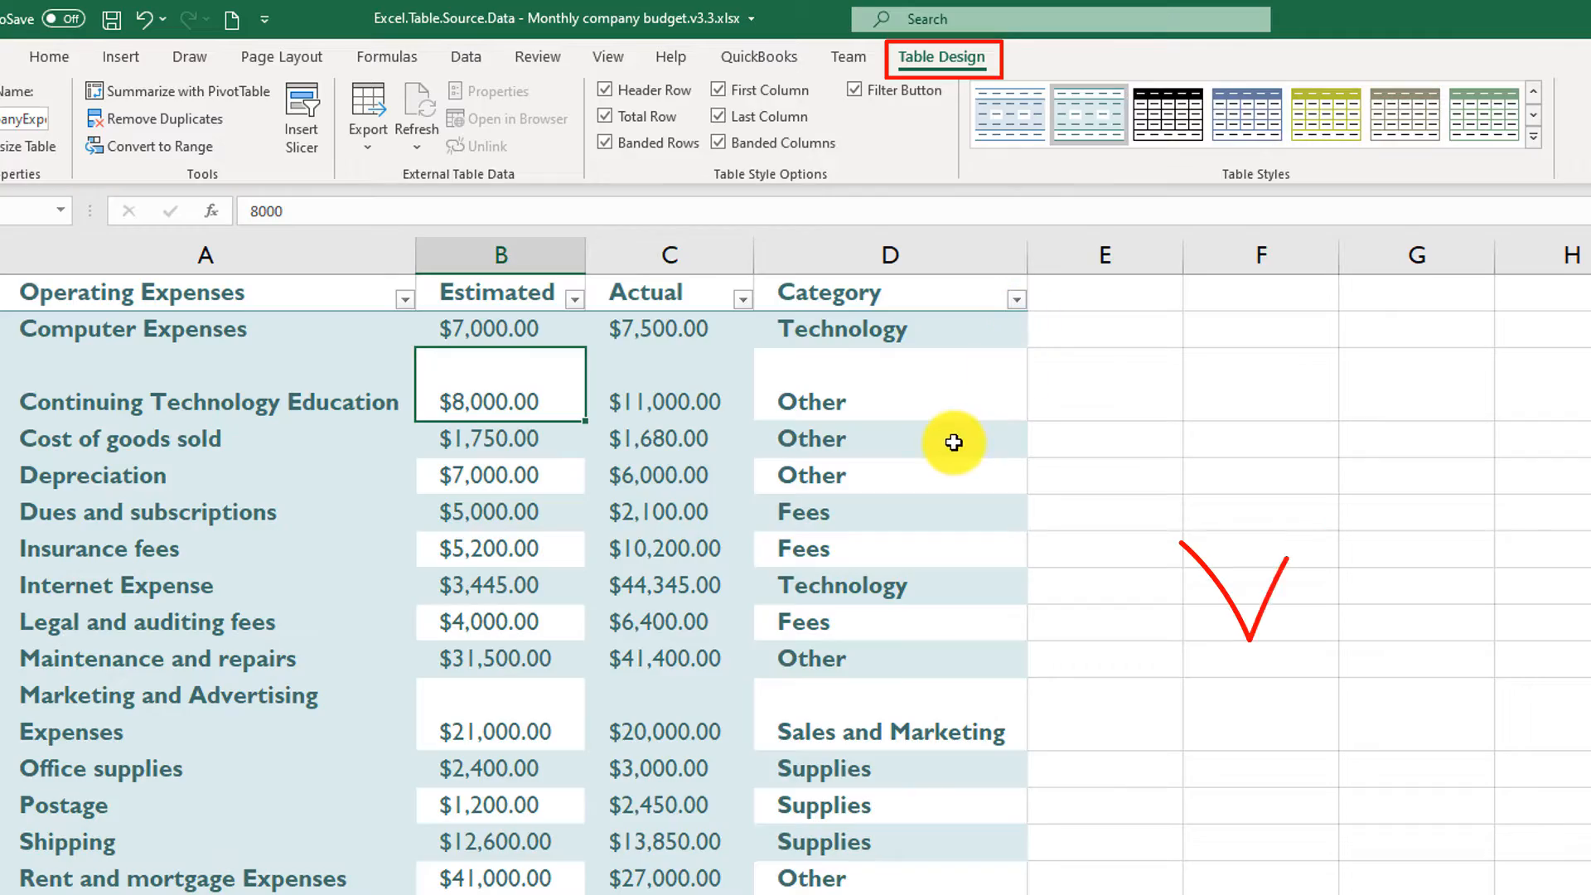
click(1186, 129)
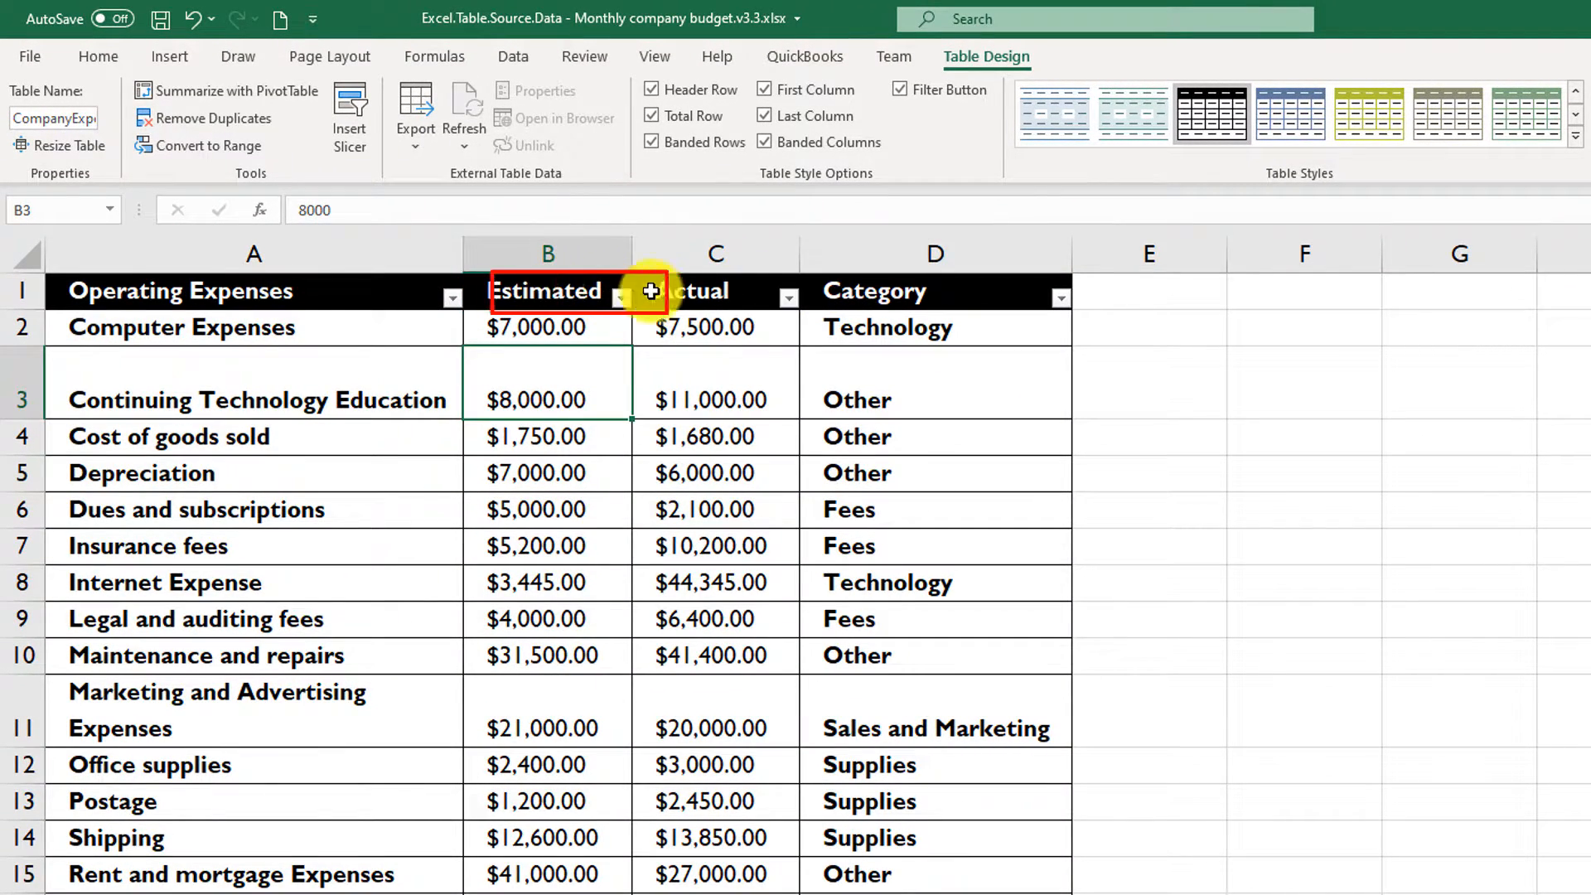
- Insert a new table column before Category and name its header Difference
click(908, 258)
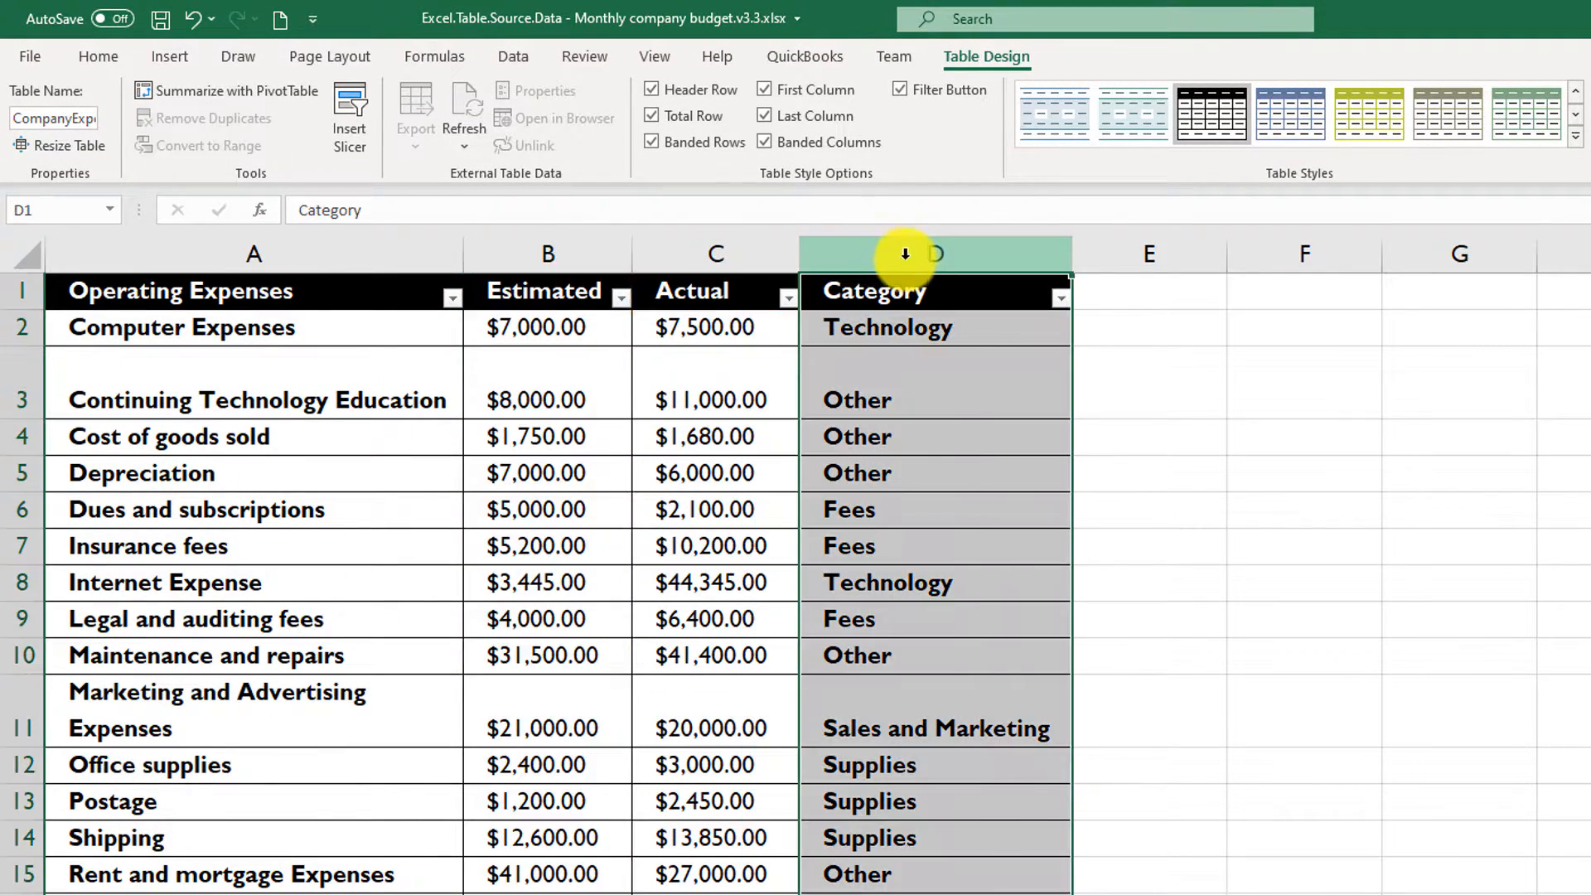
right_click(897, 257)
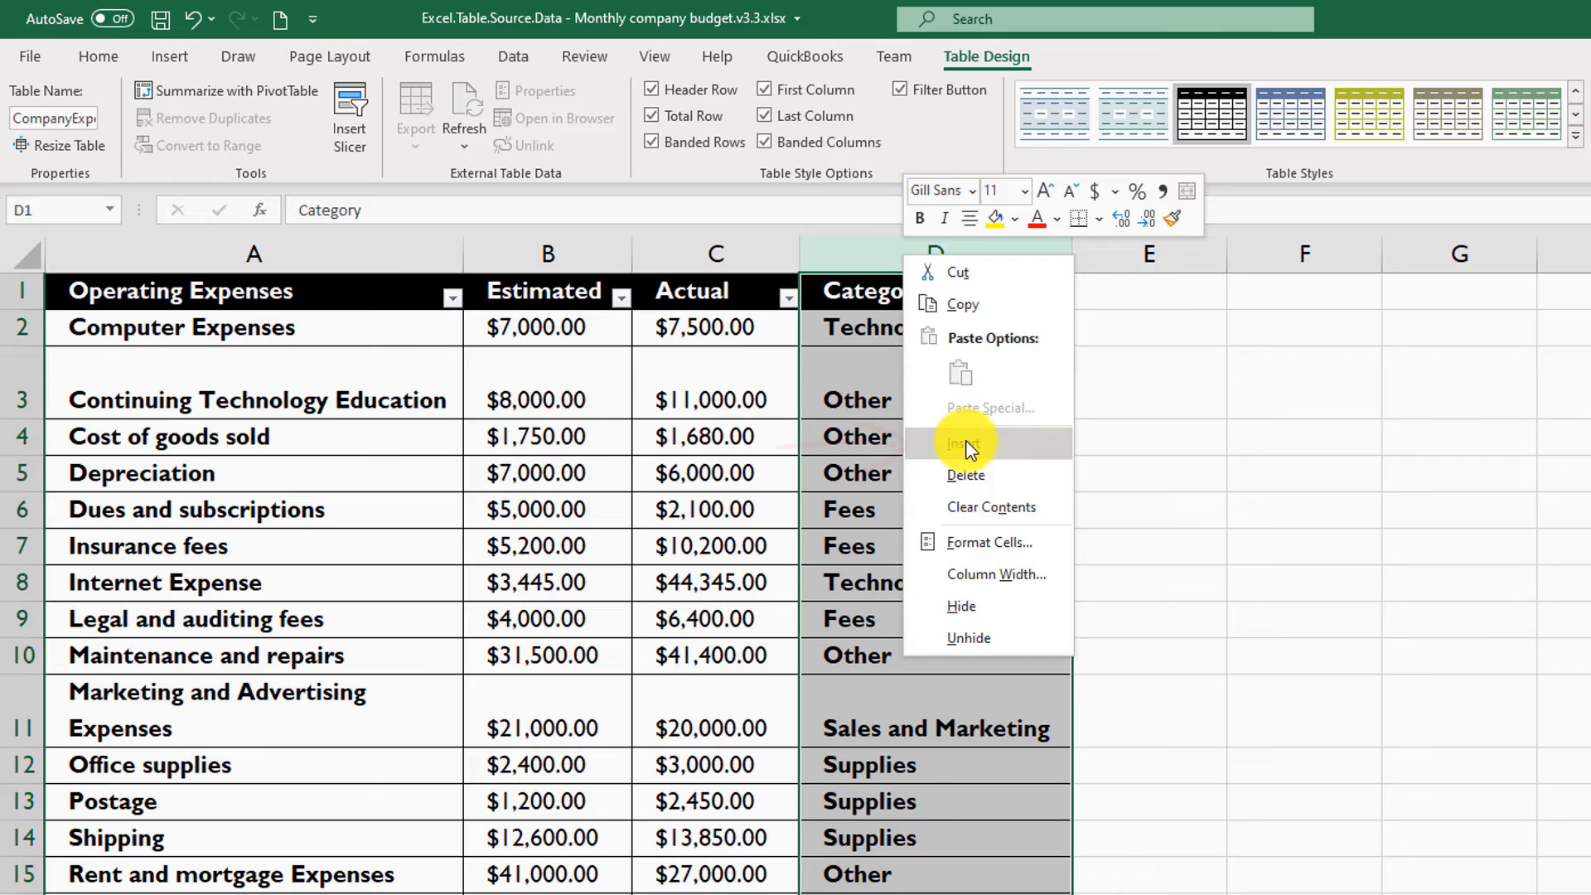
click(966, 445)
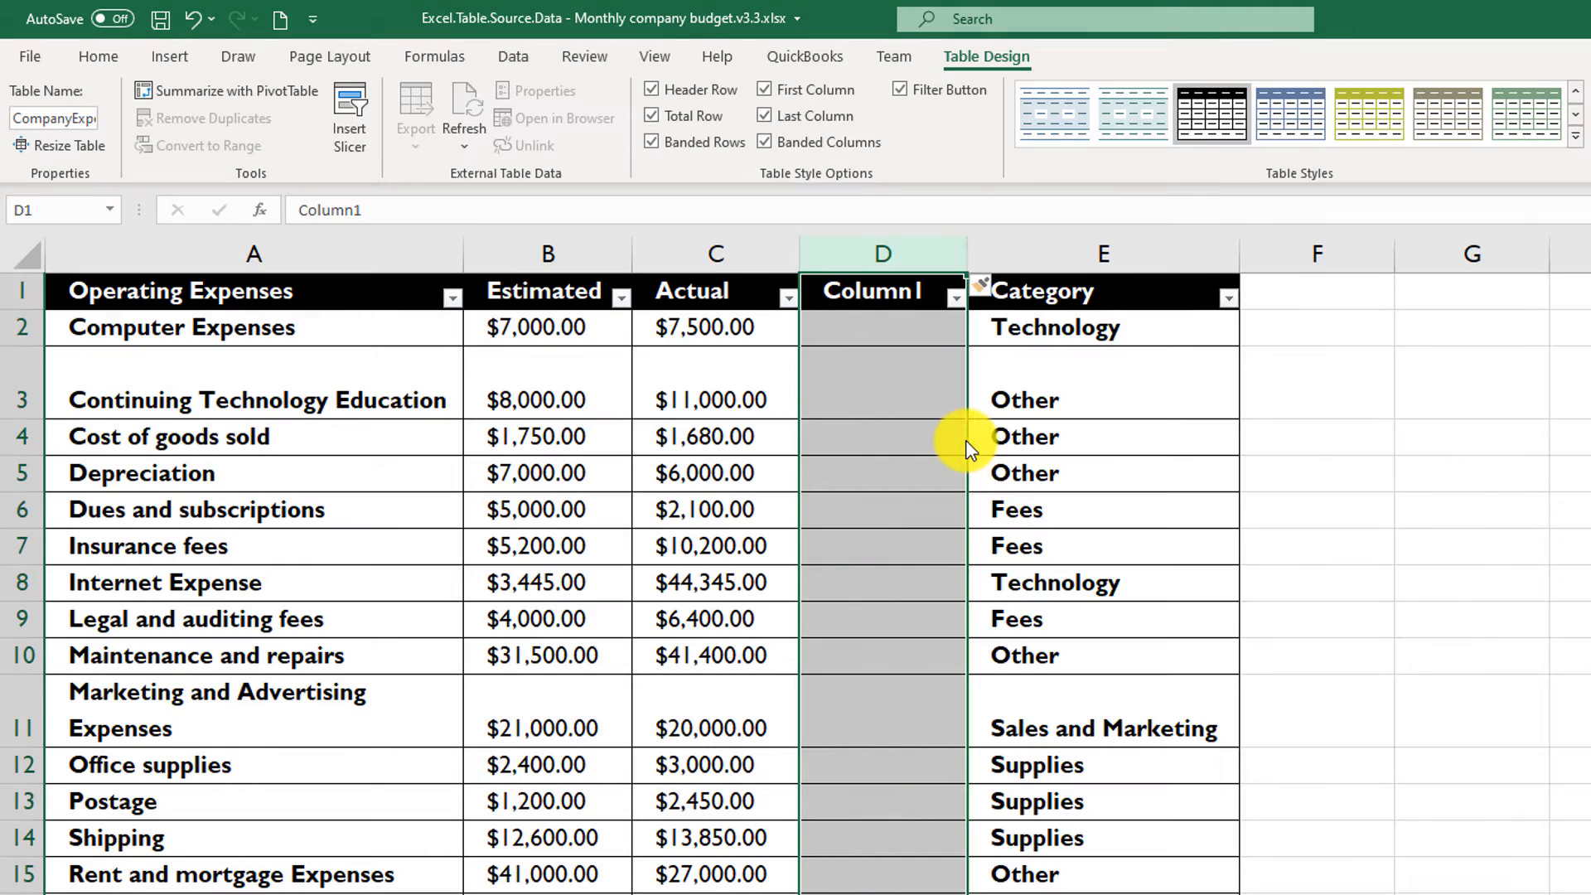
click(893, 297)
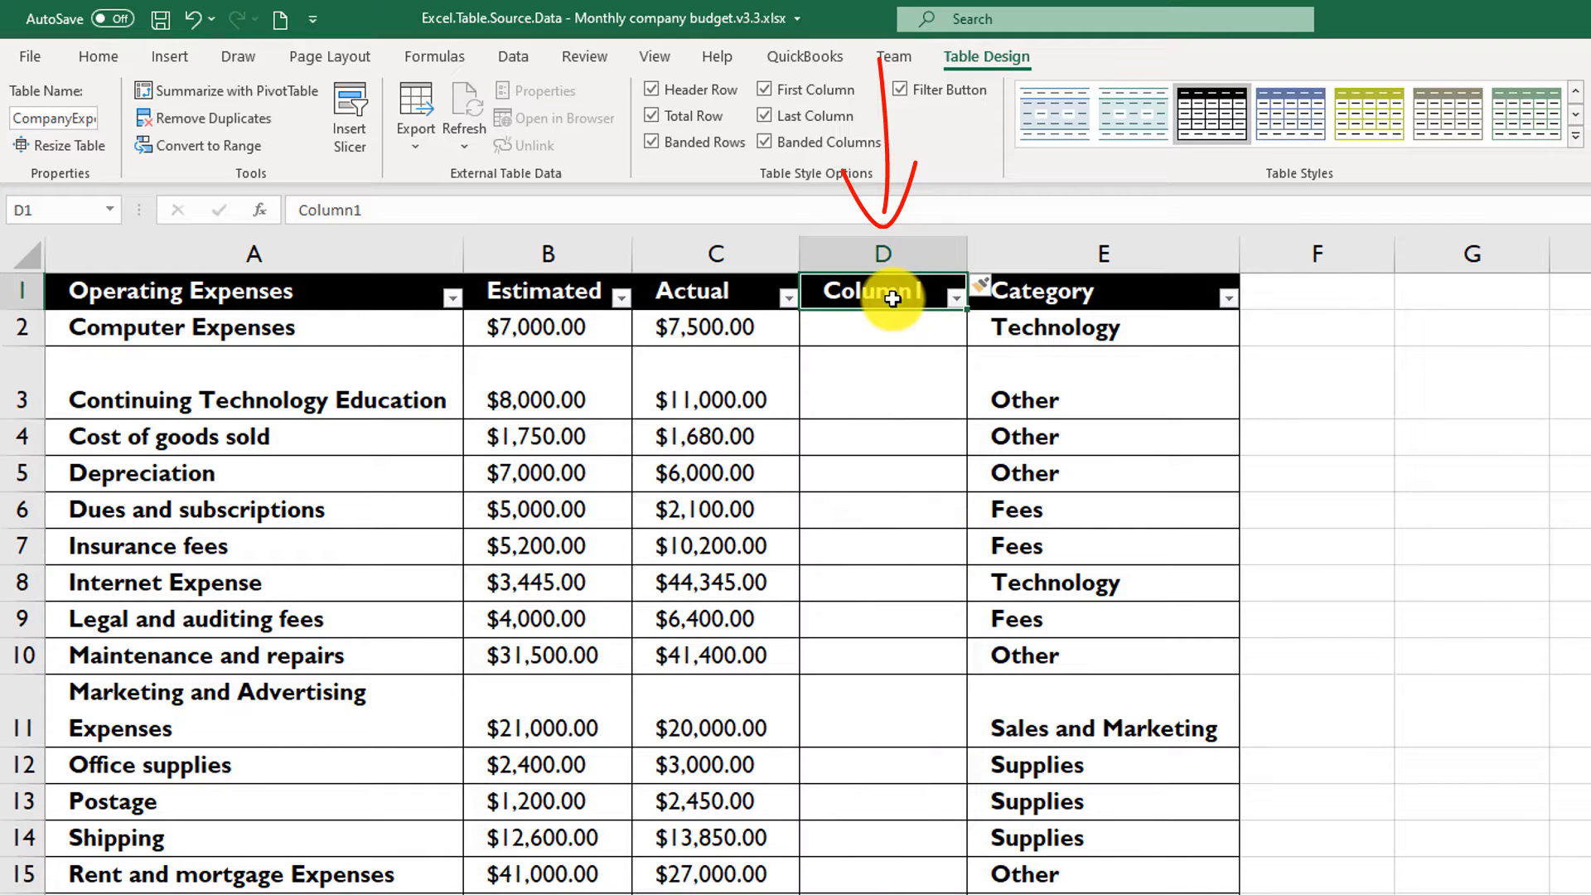
text(Difference)
key(Return)
key(Return)
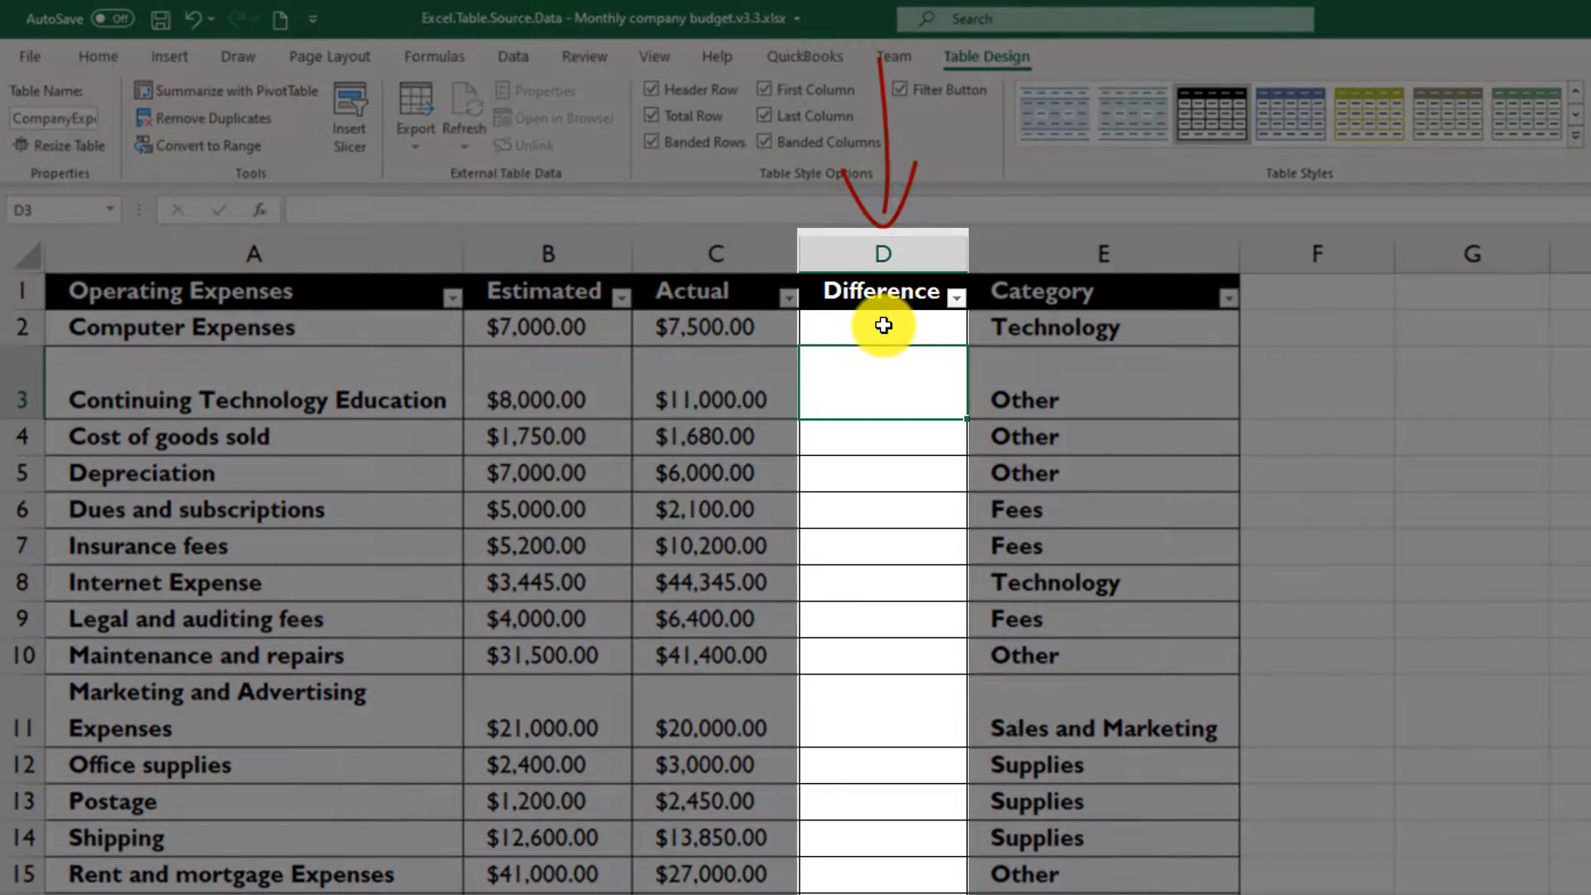
drag(883, 325, 886, 887)
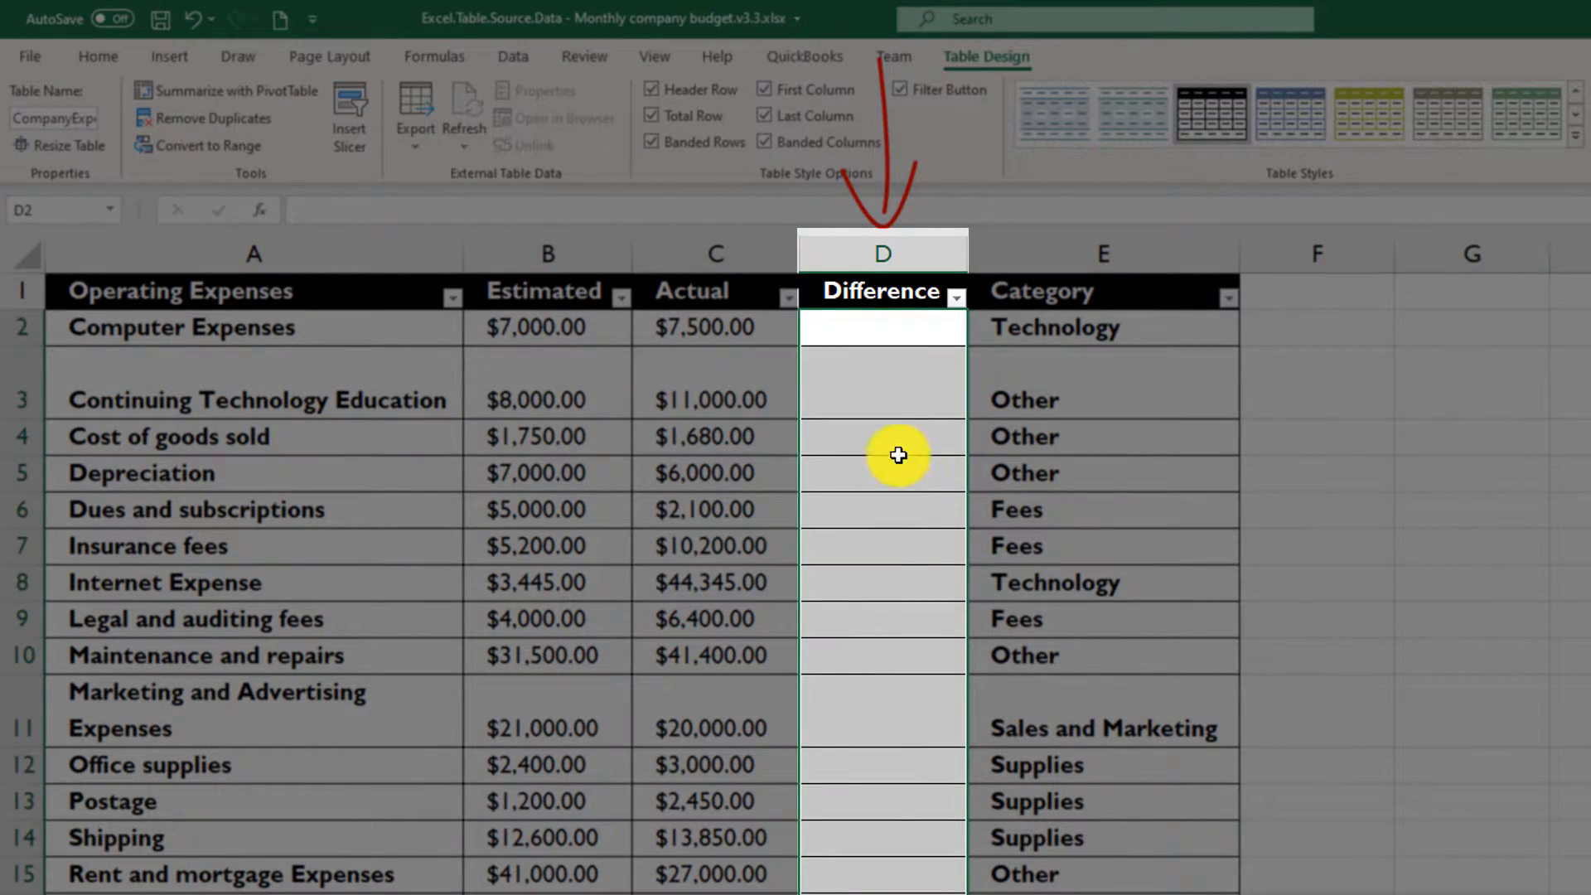
click(857, 333)
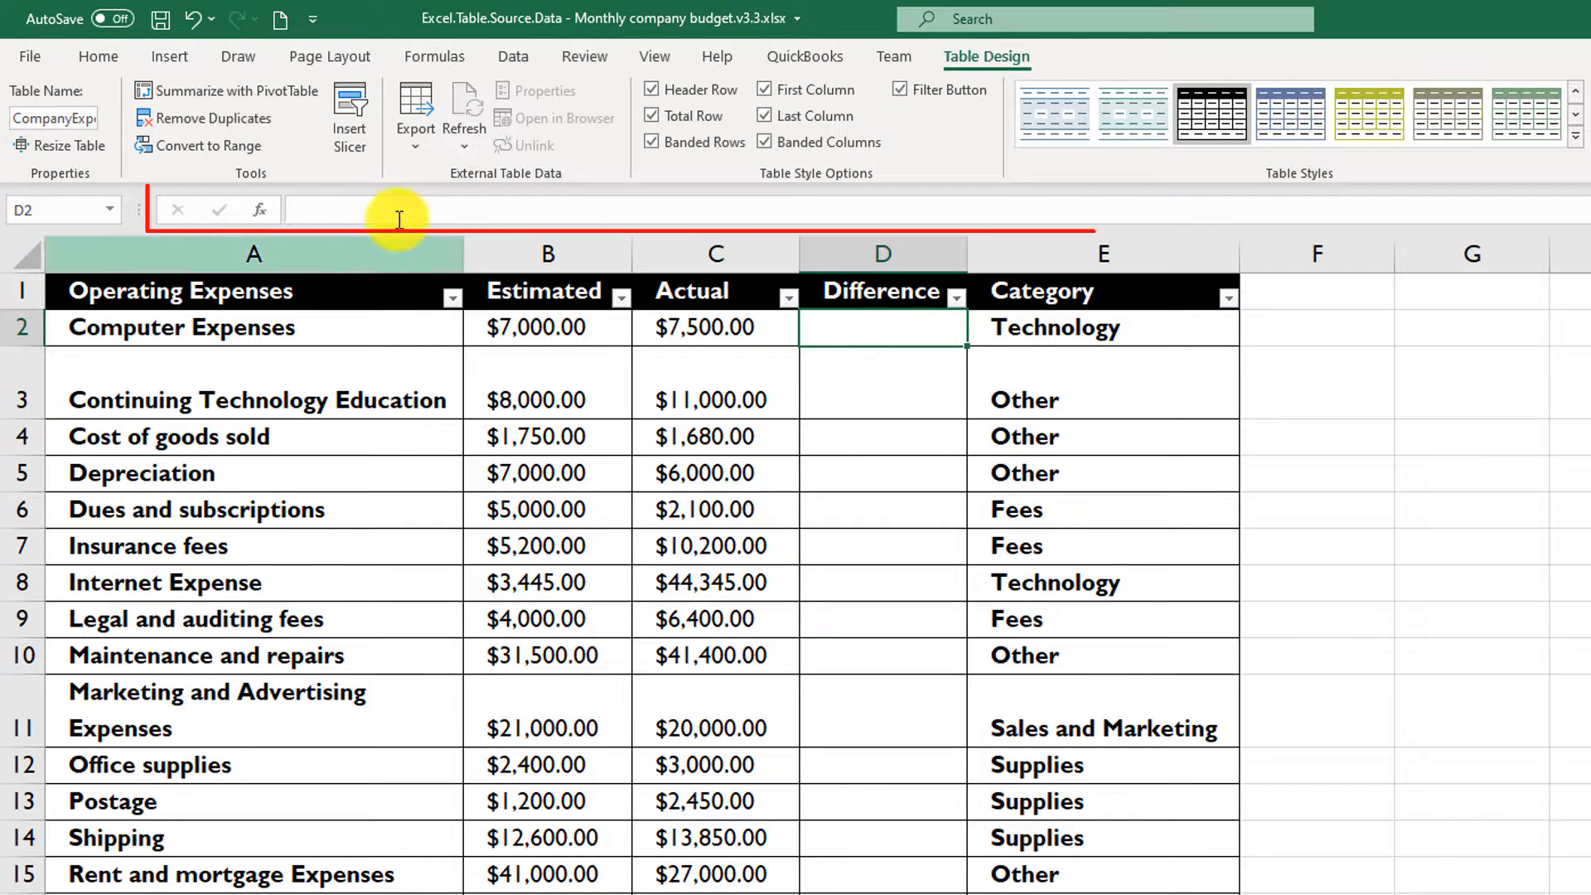
click(355, 213)
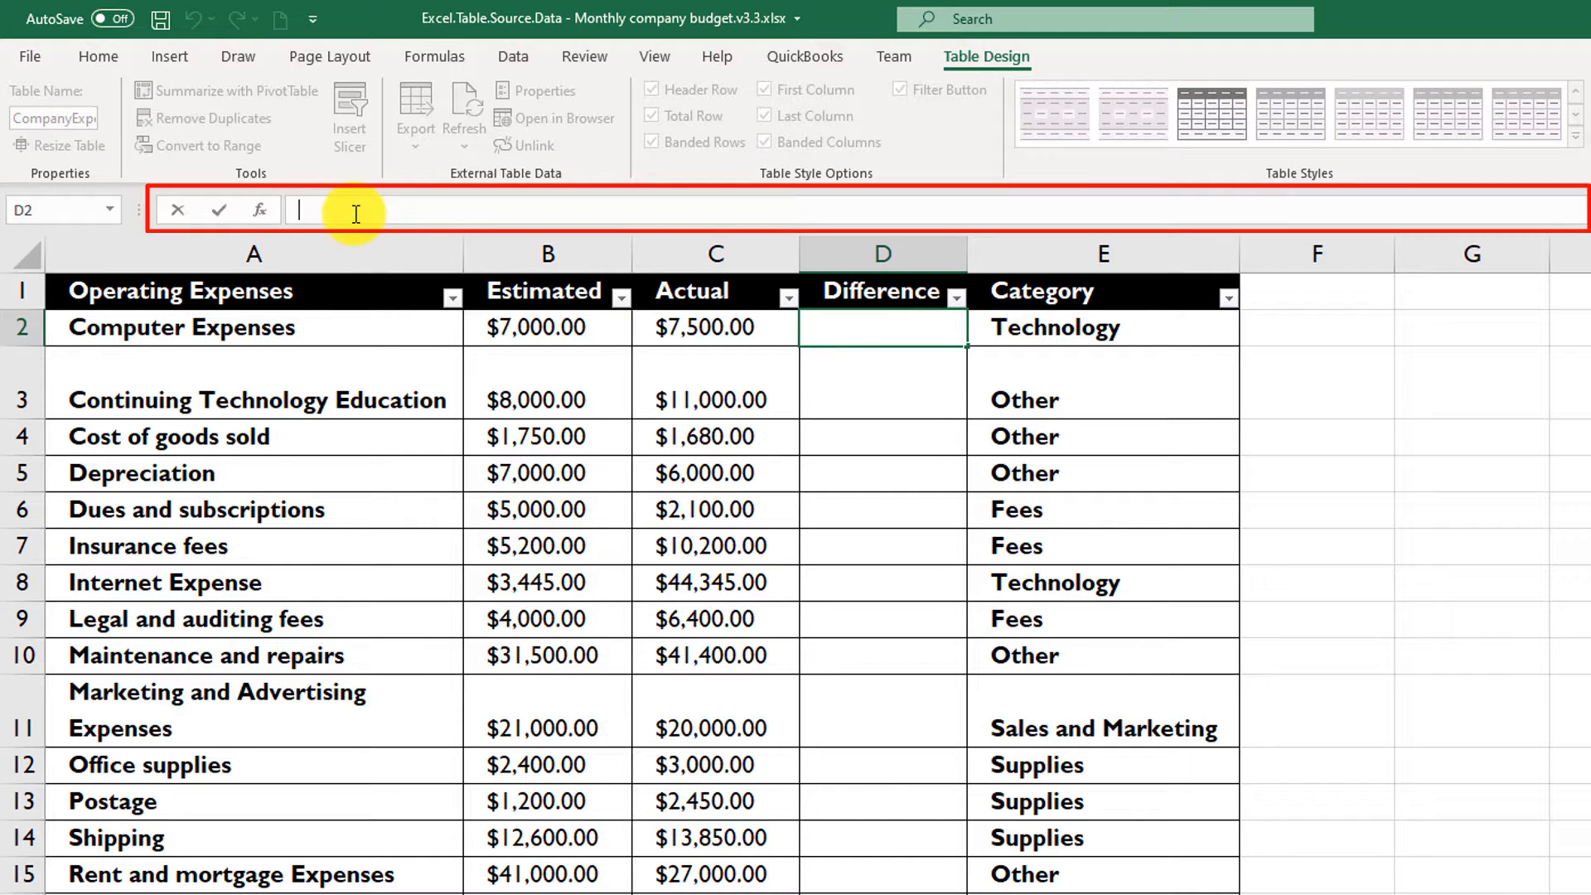
text(=)
click(547, 328)
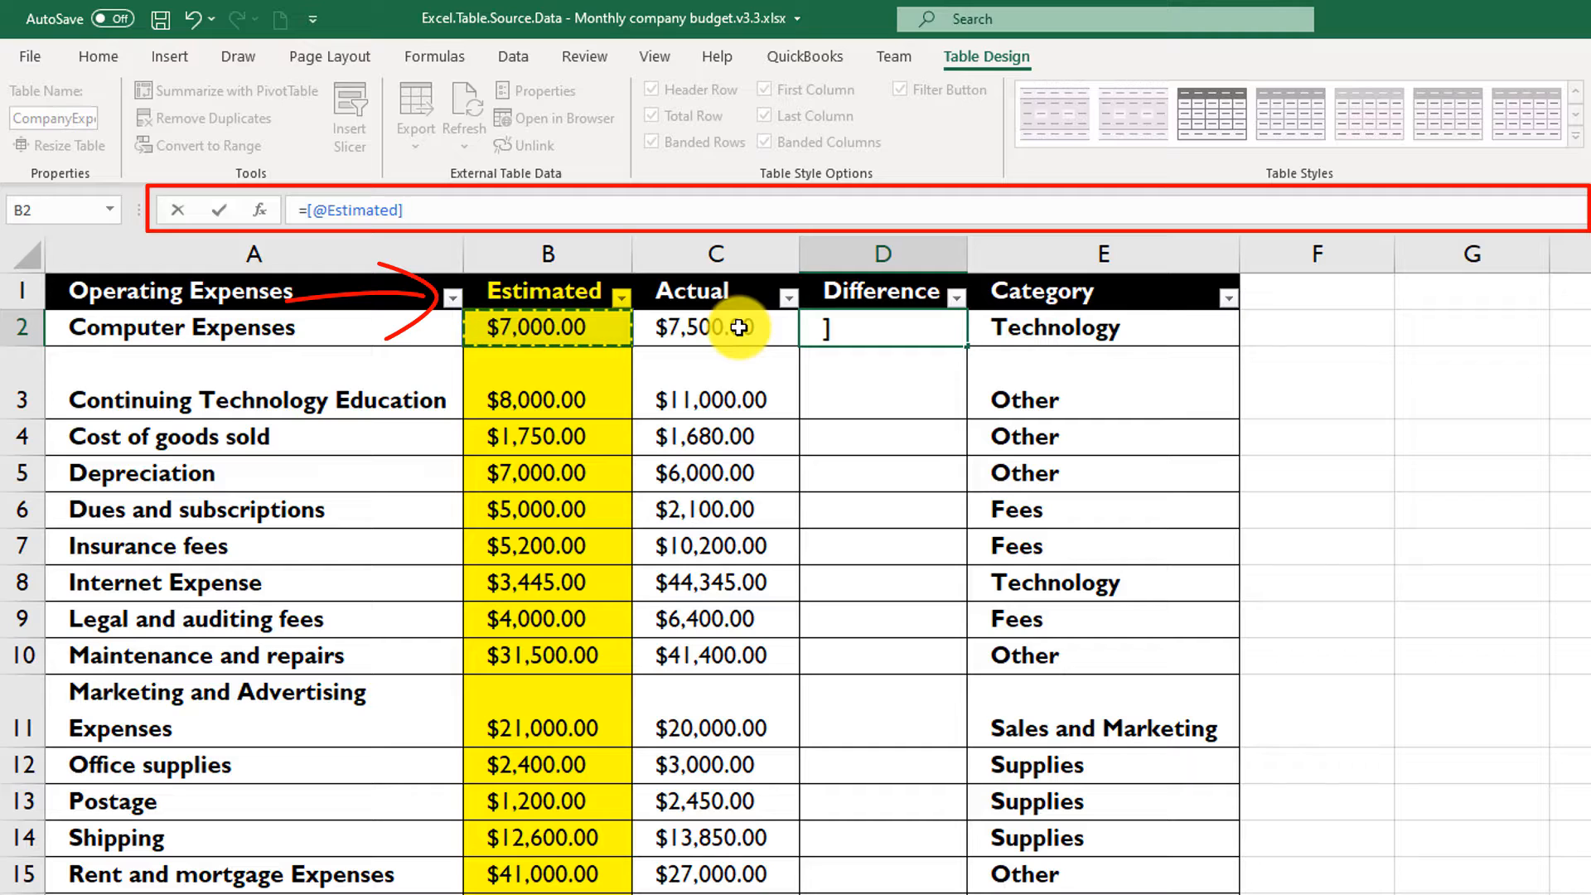
text(-)
click(729, 329)
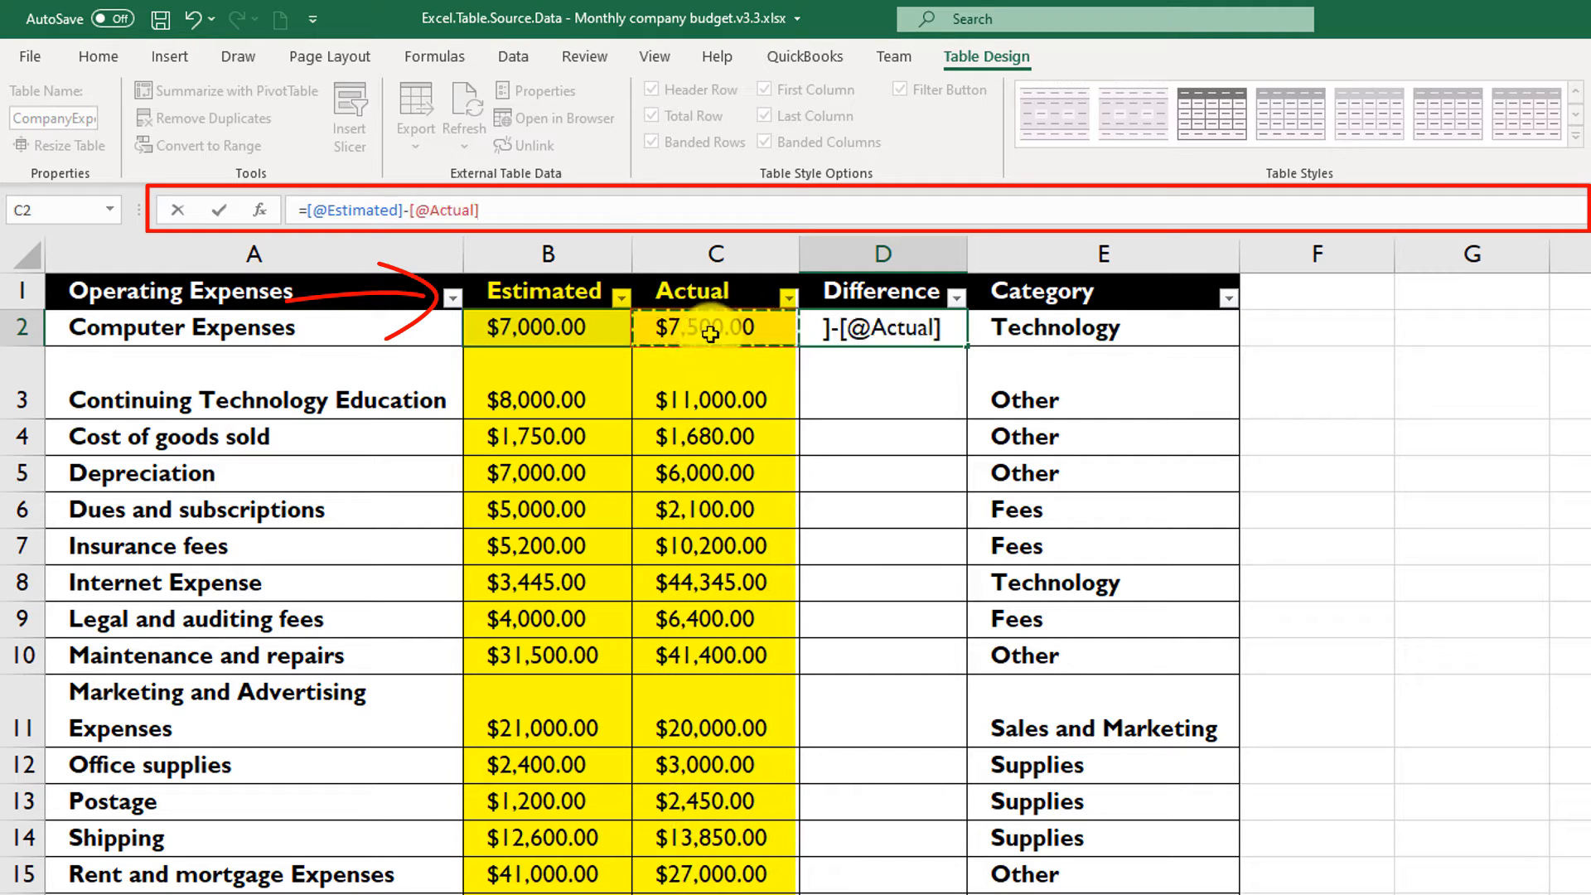
key(Return)
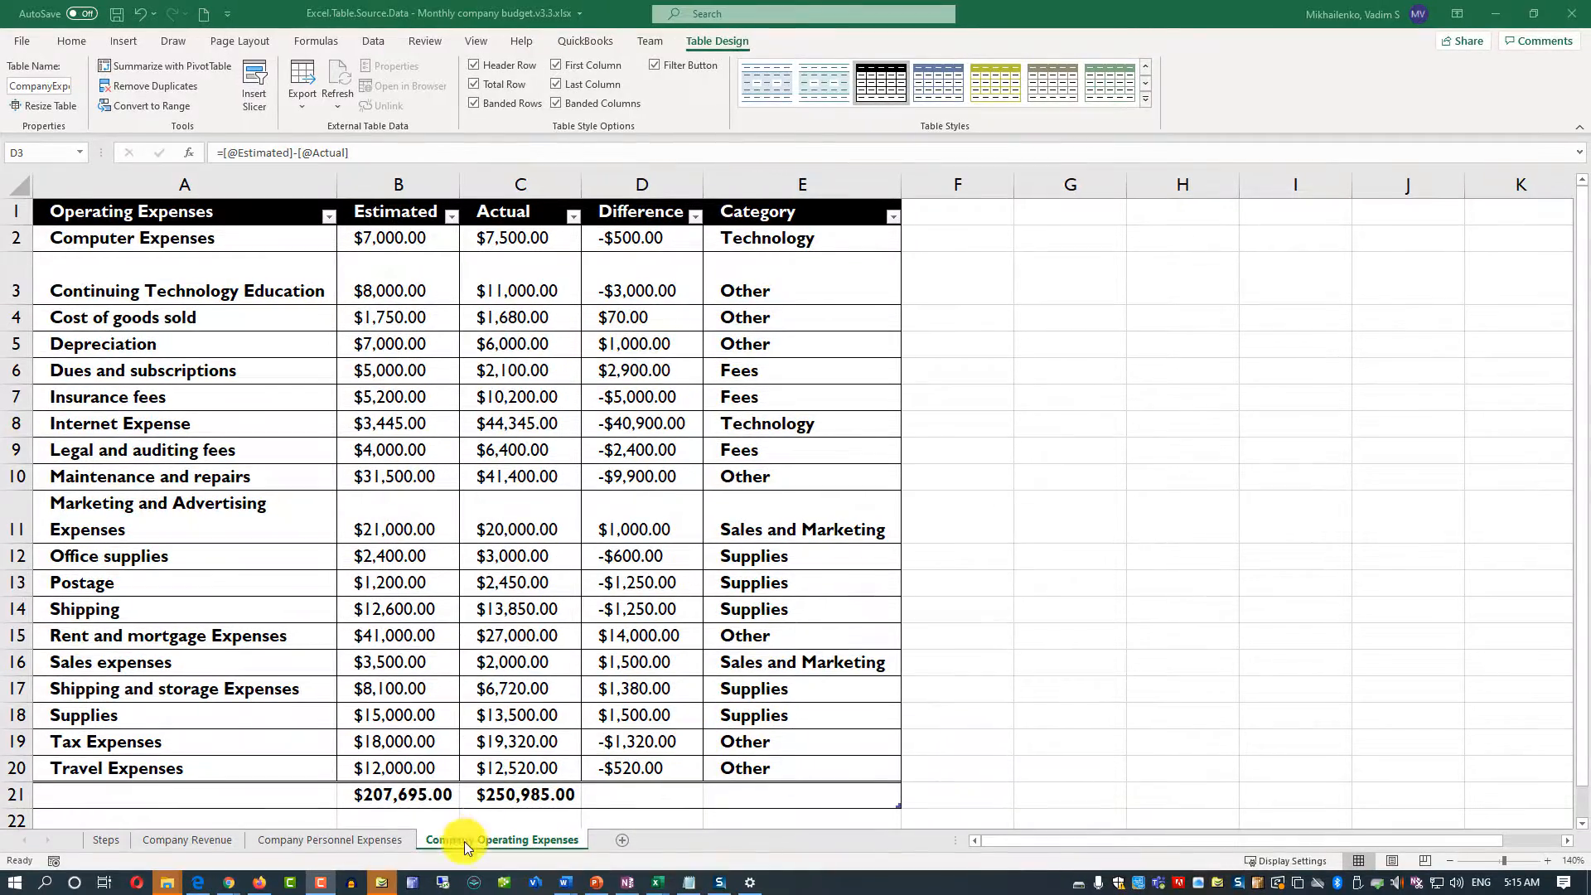
- Examine the SUBTOTAL formula in total cell B21, including its function number and the Estimated column reference
click(382, 800)
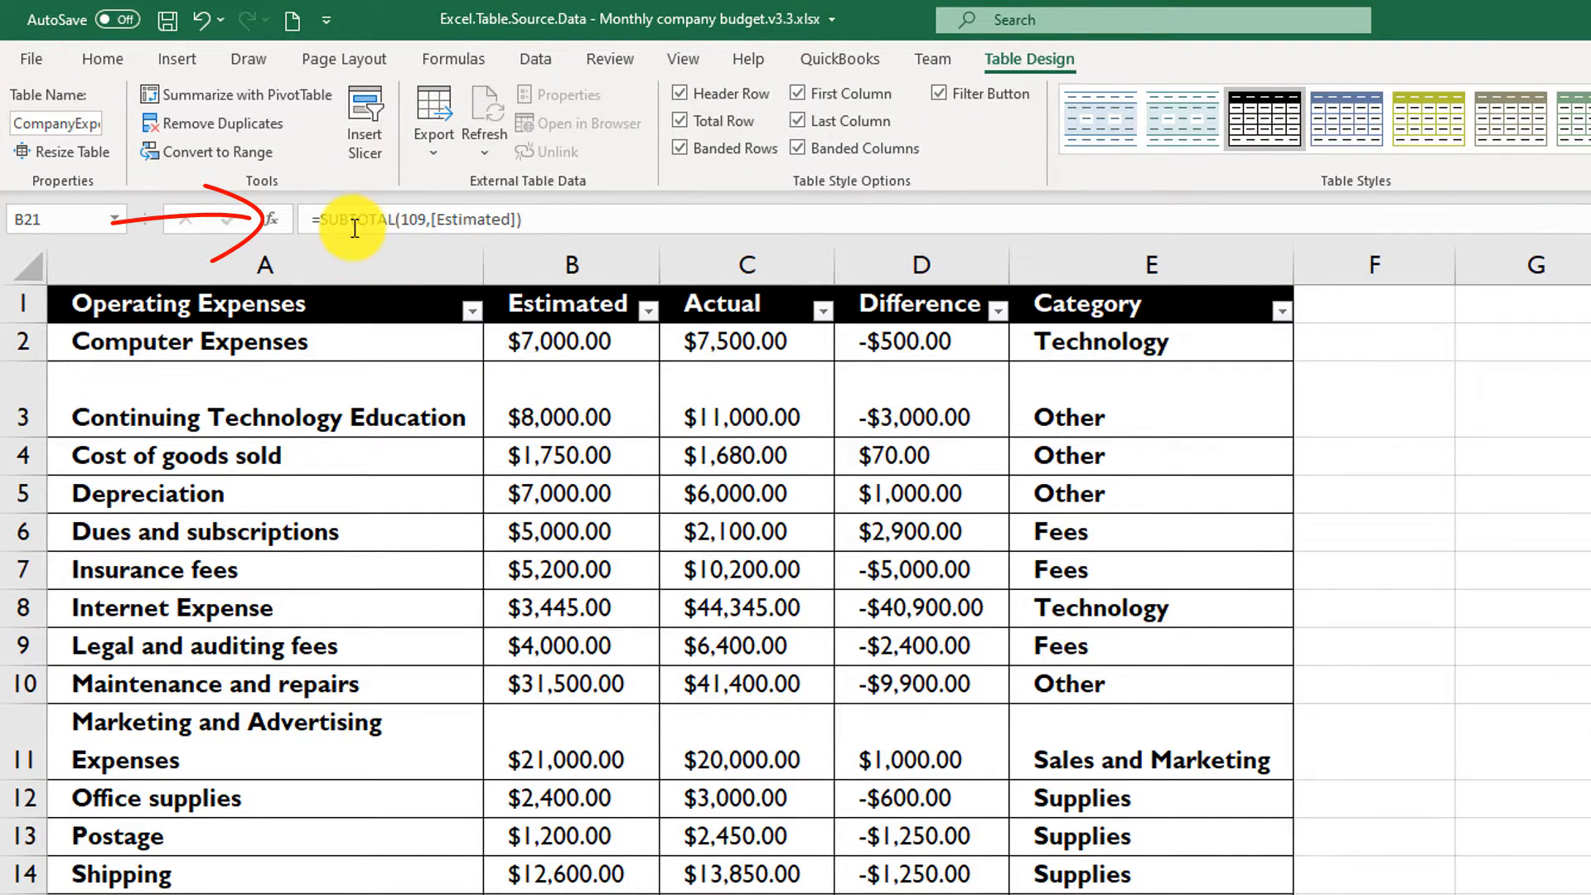
click(428, 220)
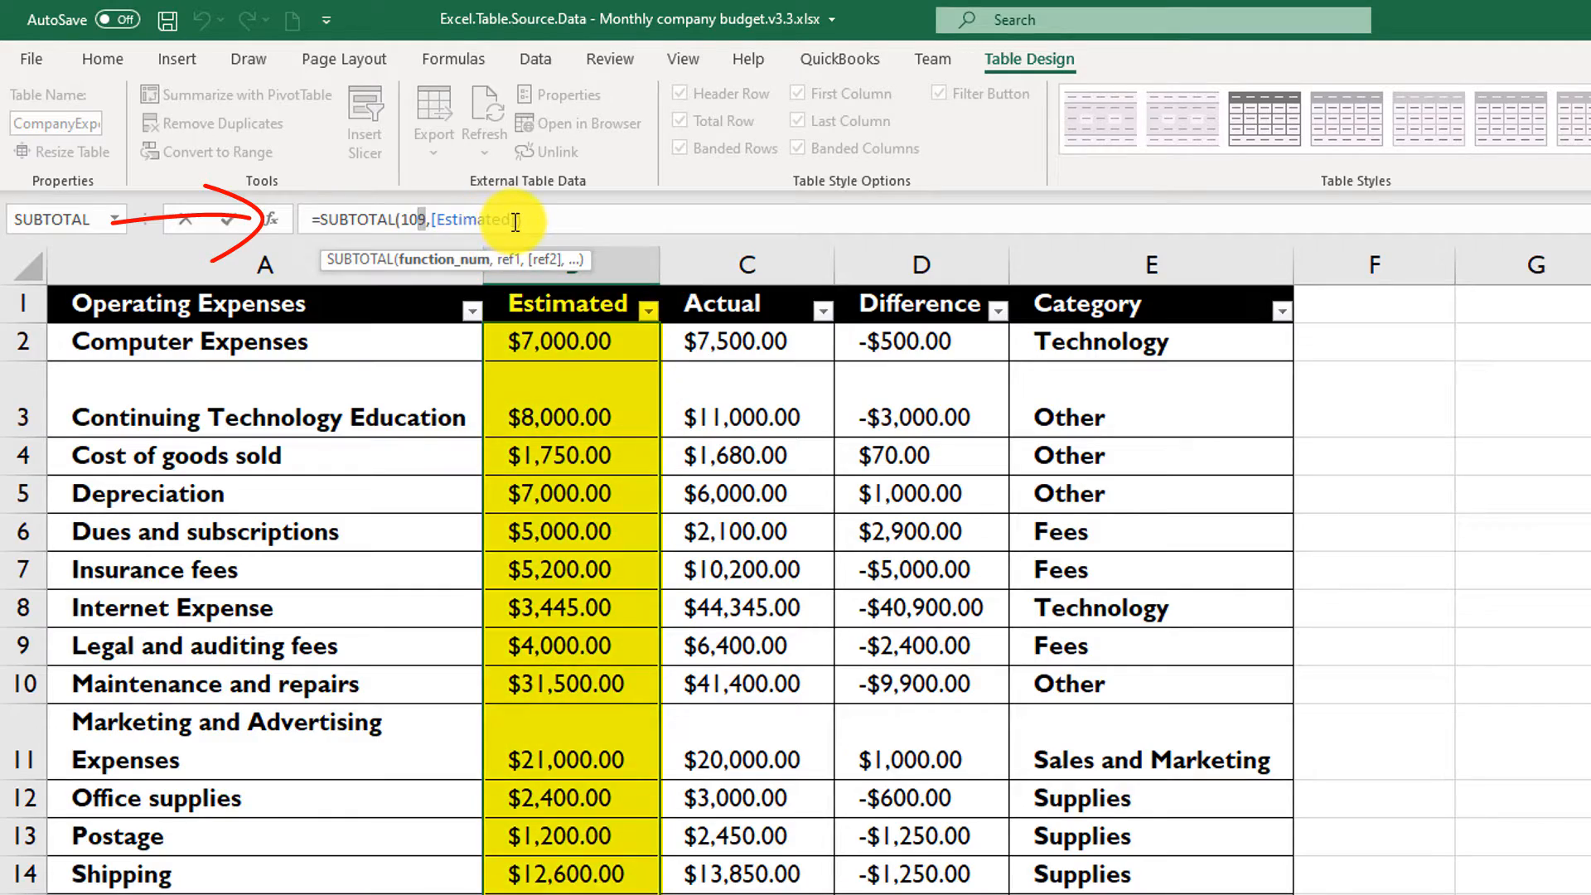
drag(512, 221, 430, 221)
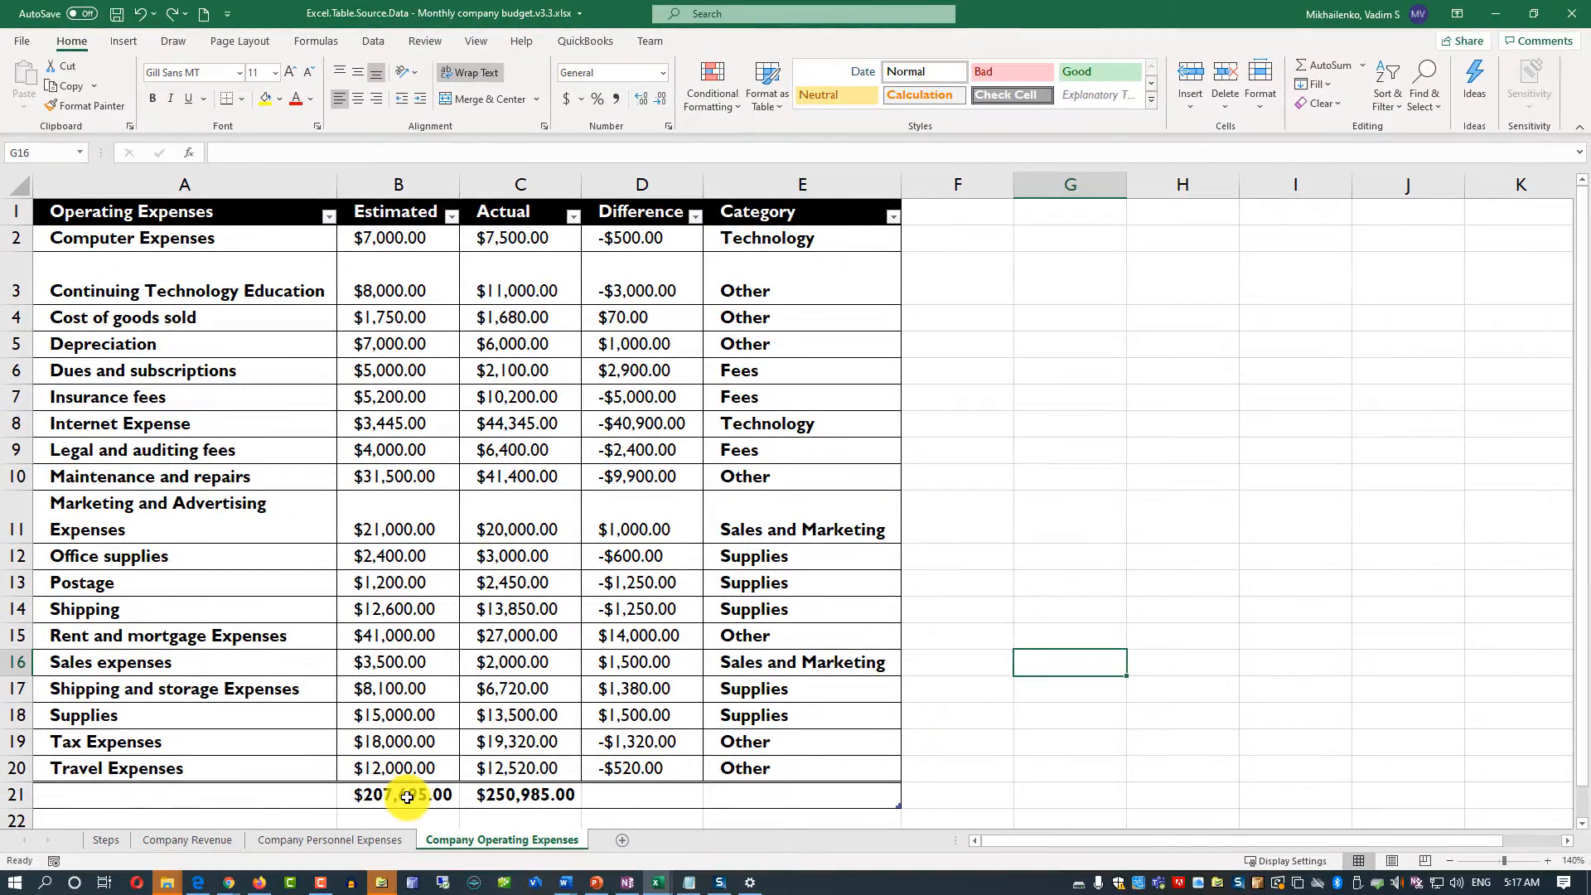
- Copy the Estimated total from B21 into cell G5 outside the table and widen column G to fit it
click(409, 796)
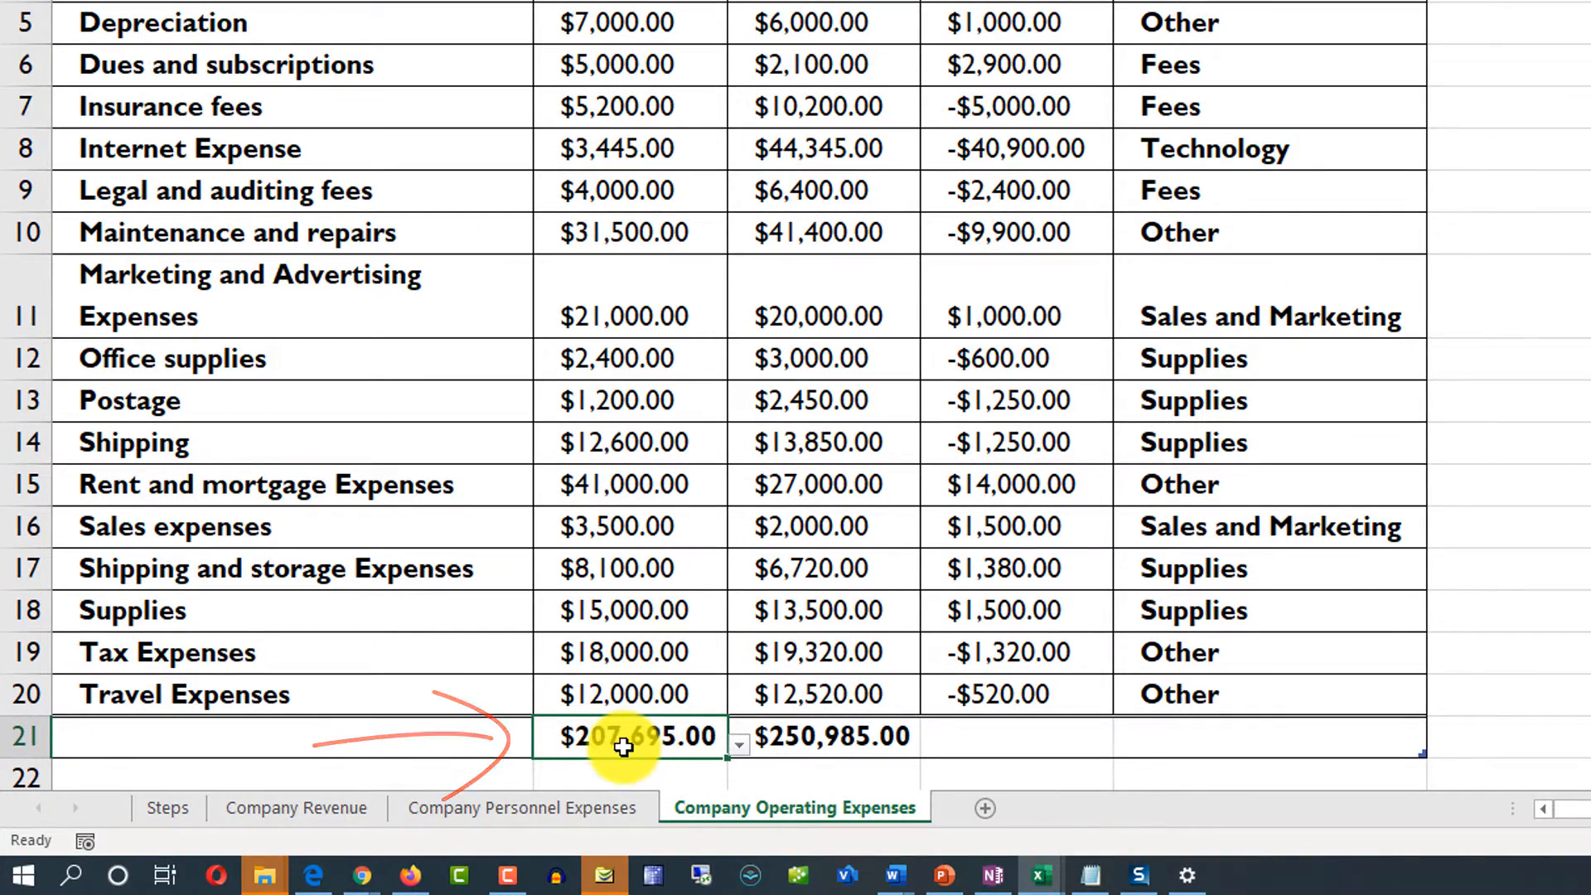
key(ctrl+c)
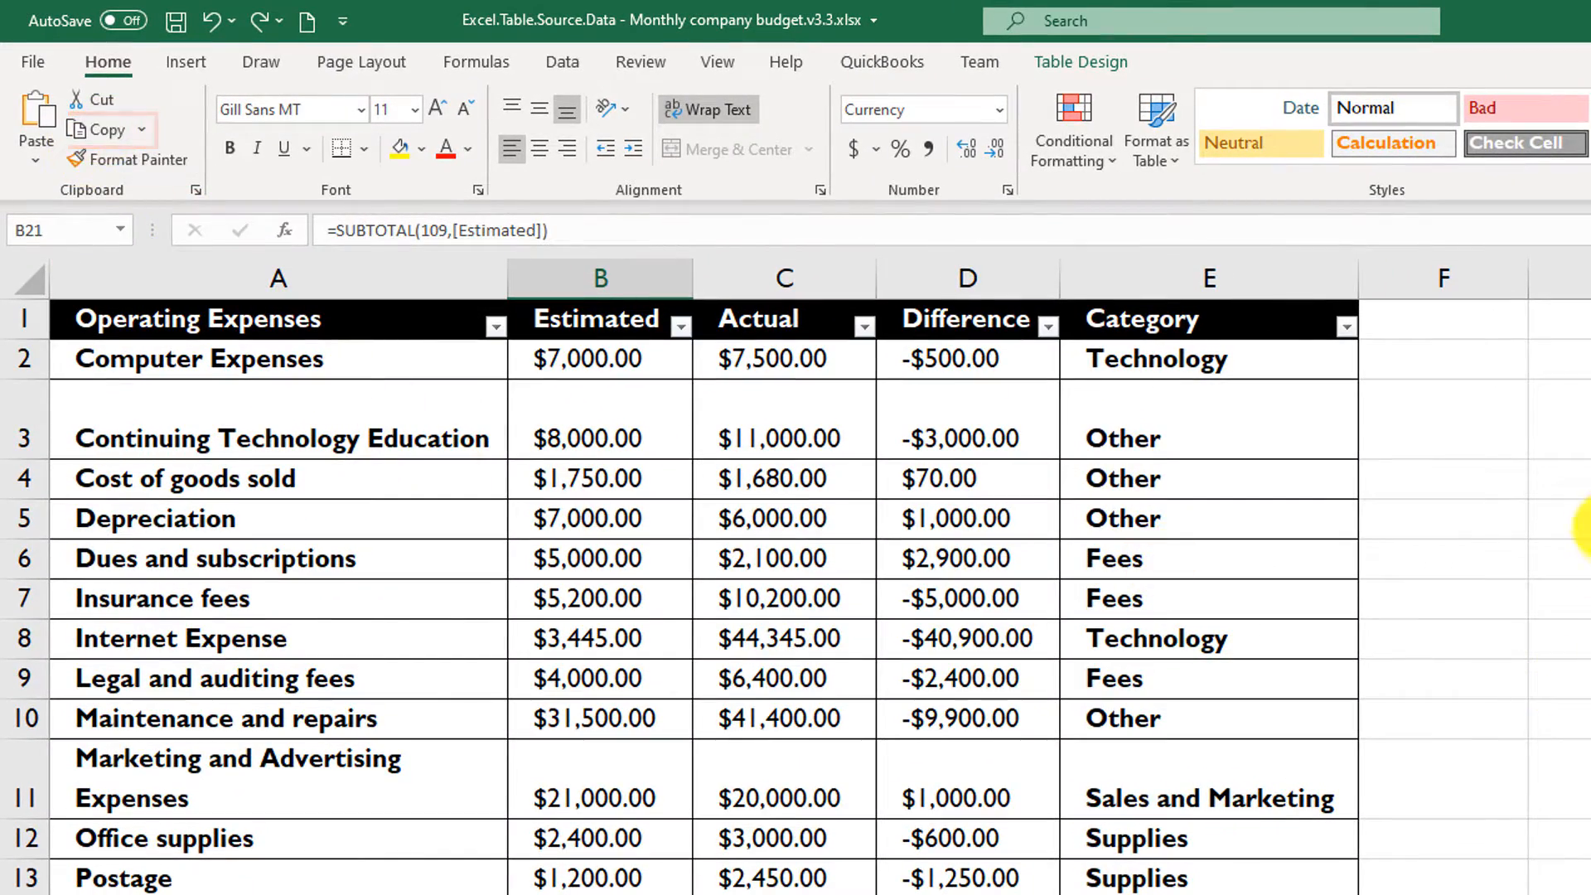
click(1575, 515)
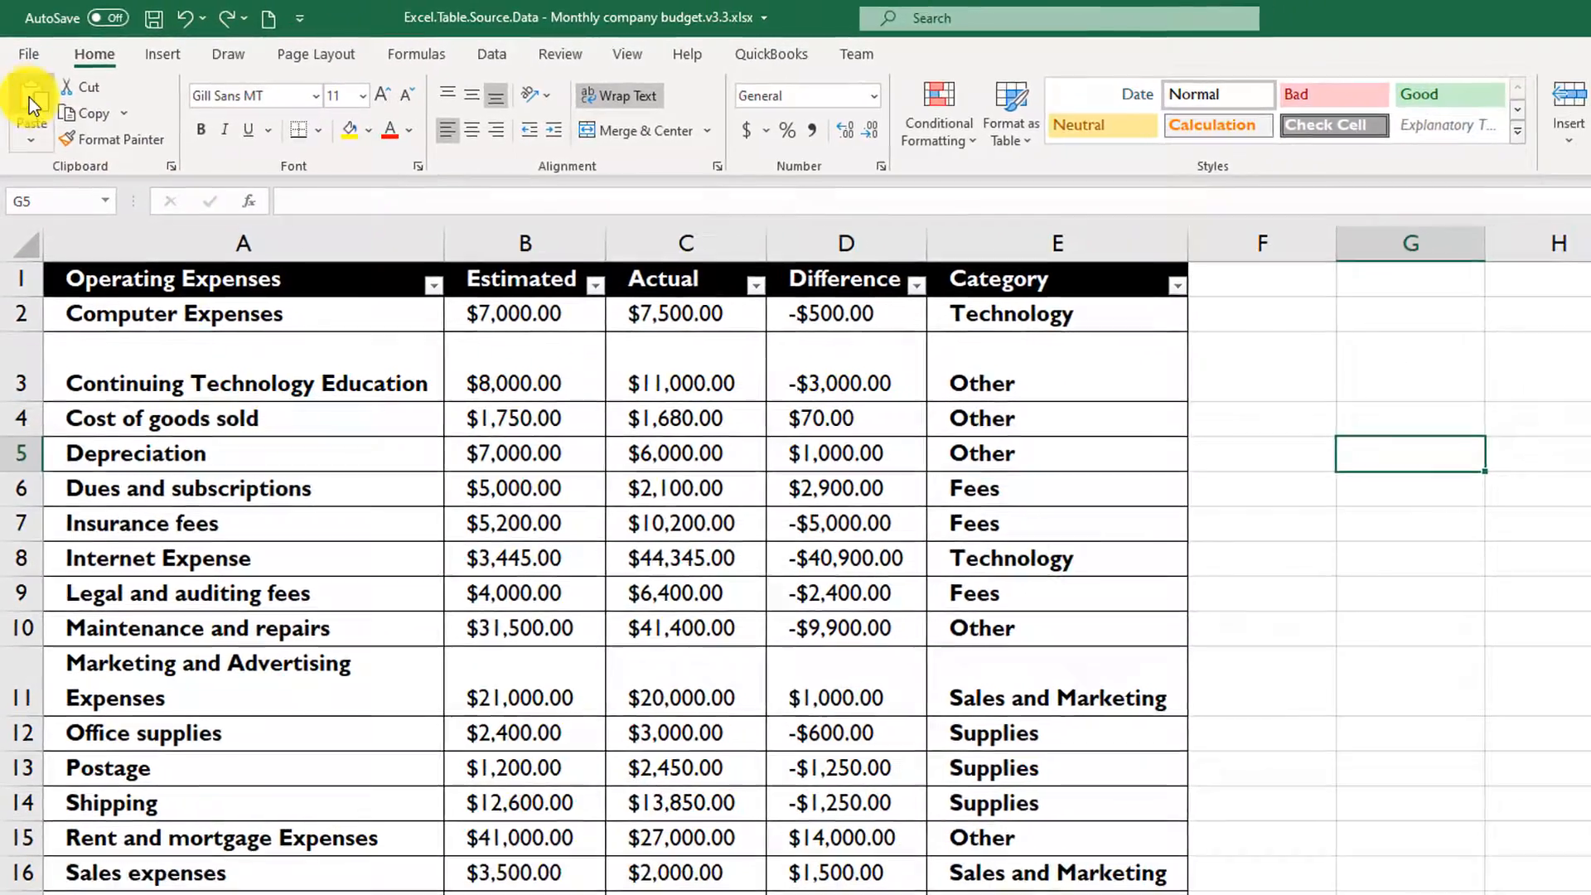
click(31, 101)
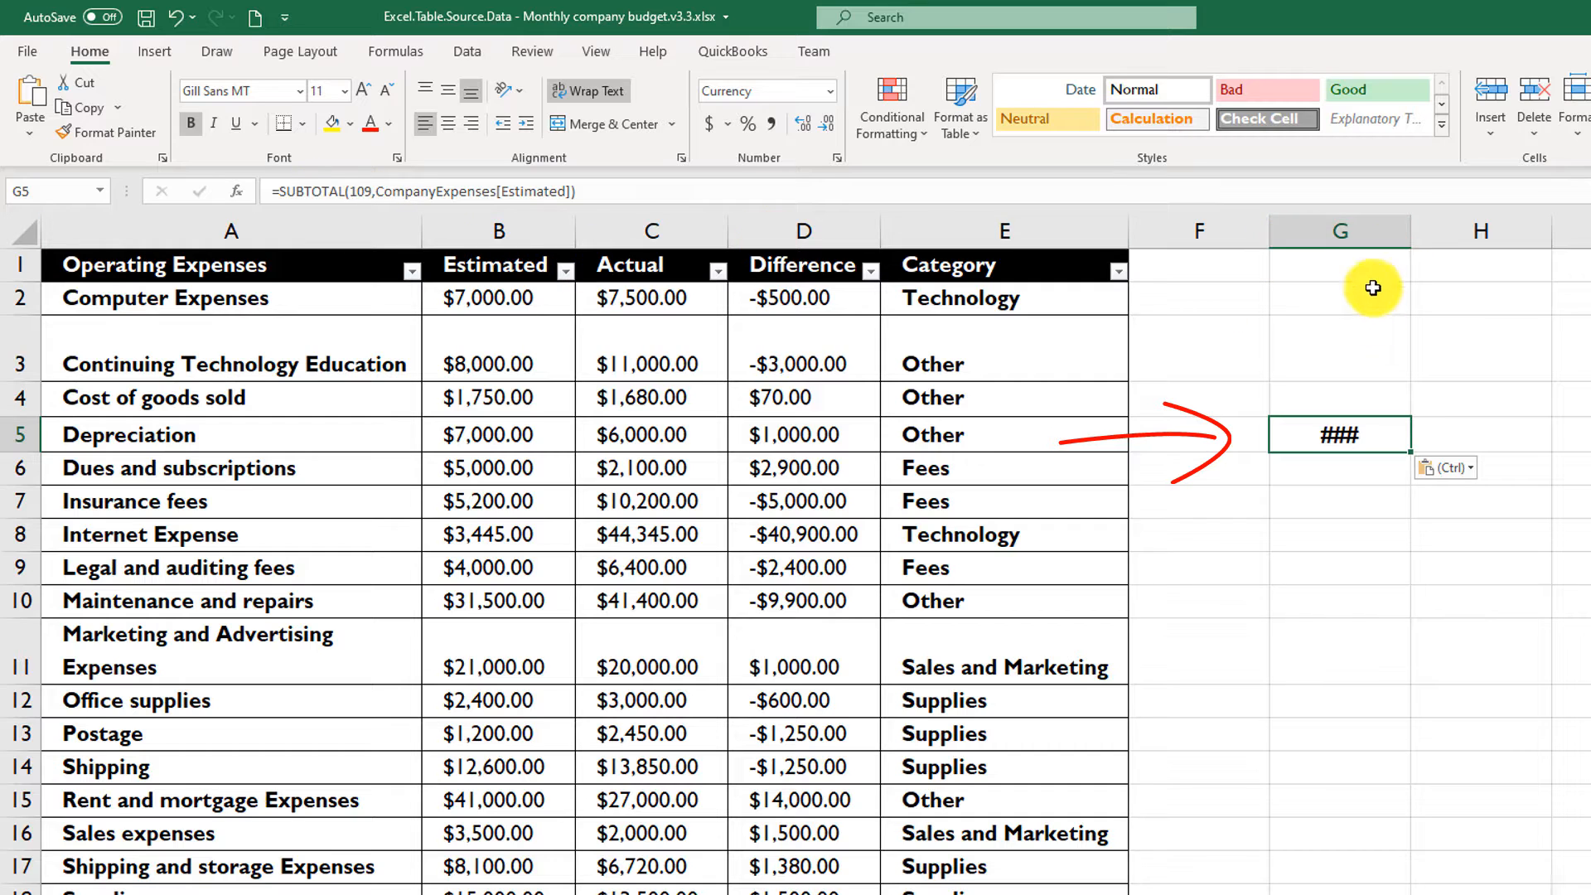
drag(1411, 233, 1556, 245)
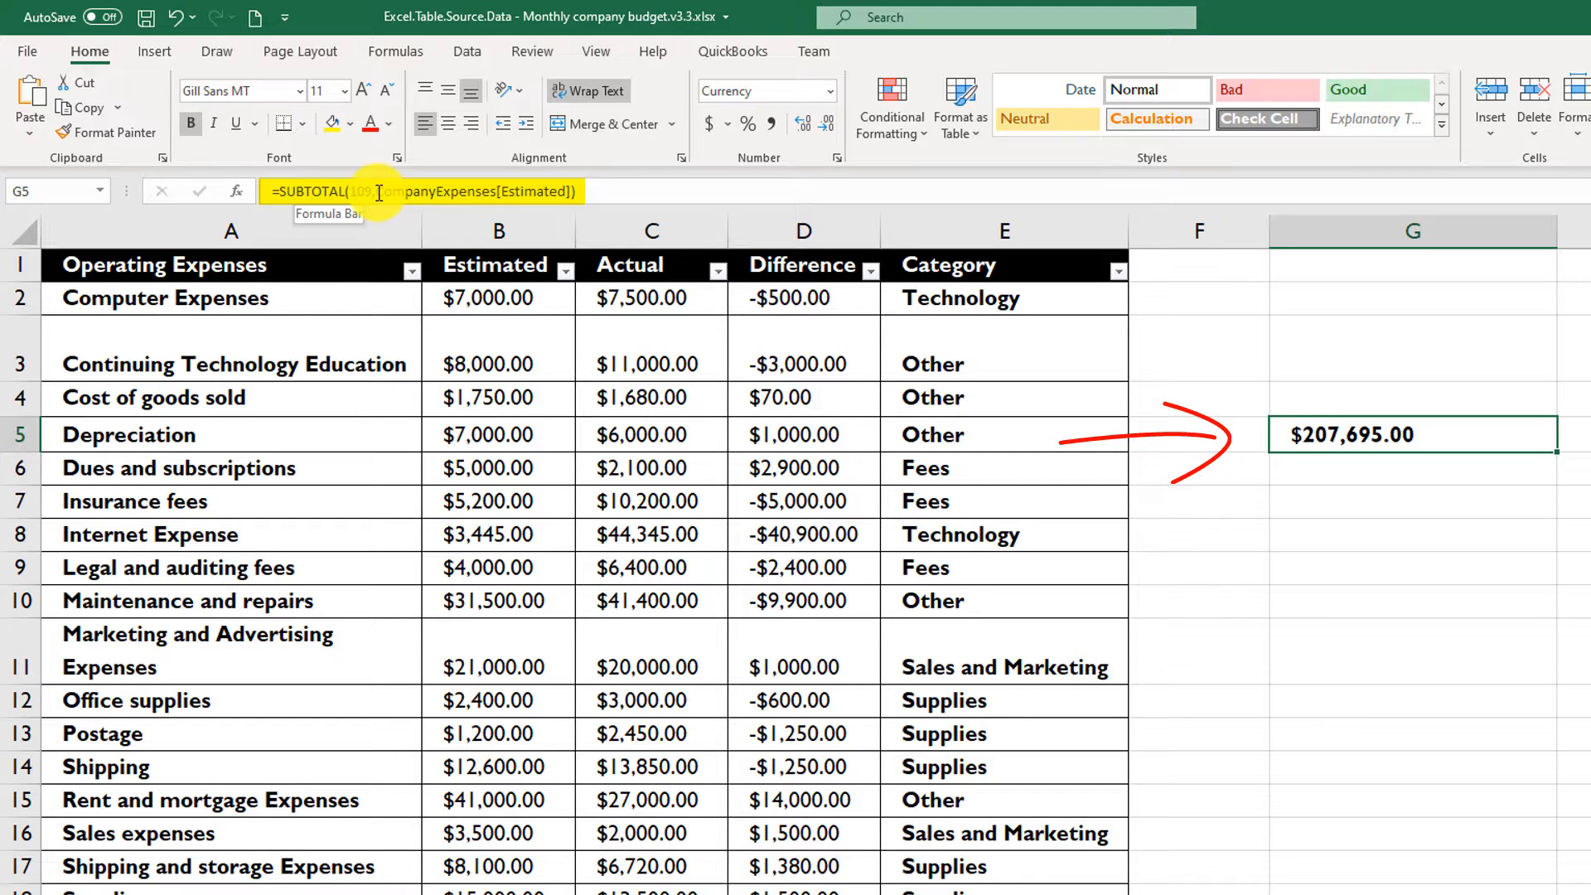
- Examine the CompanyExpenses table name in the formula of cell G5
click(418, 192)
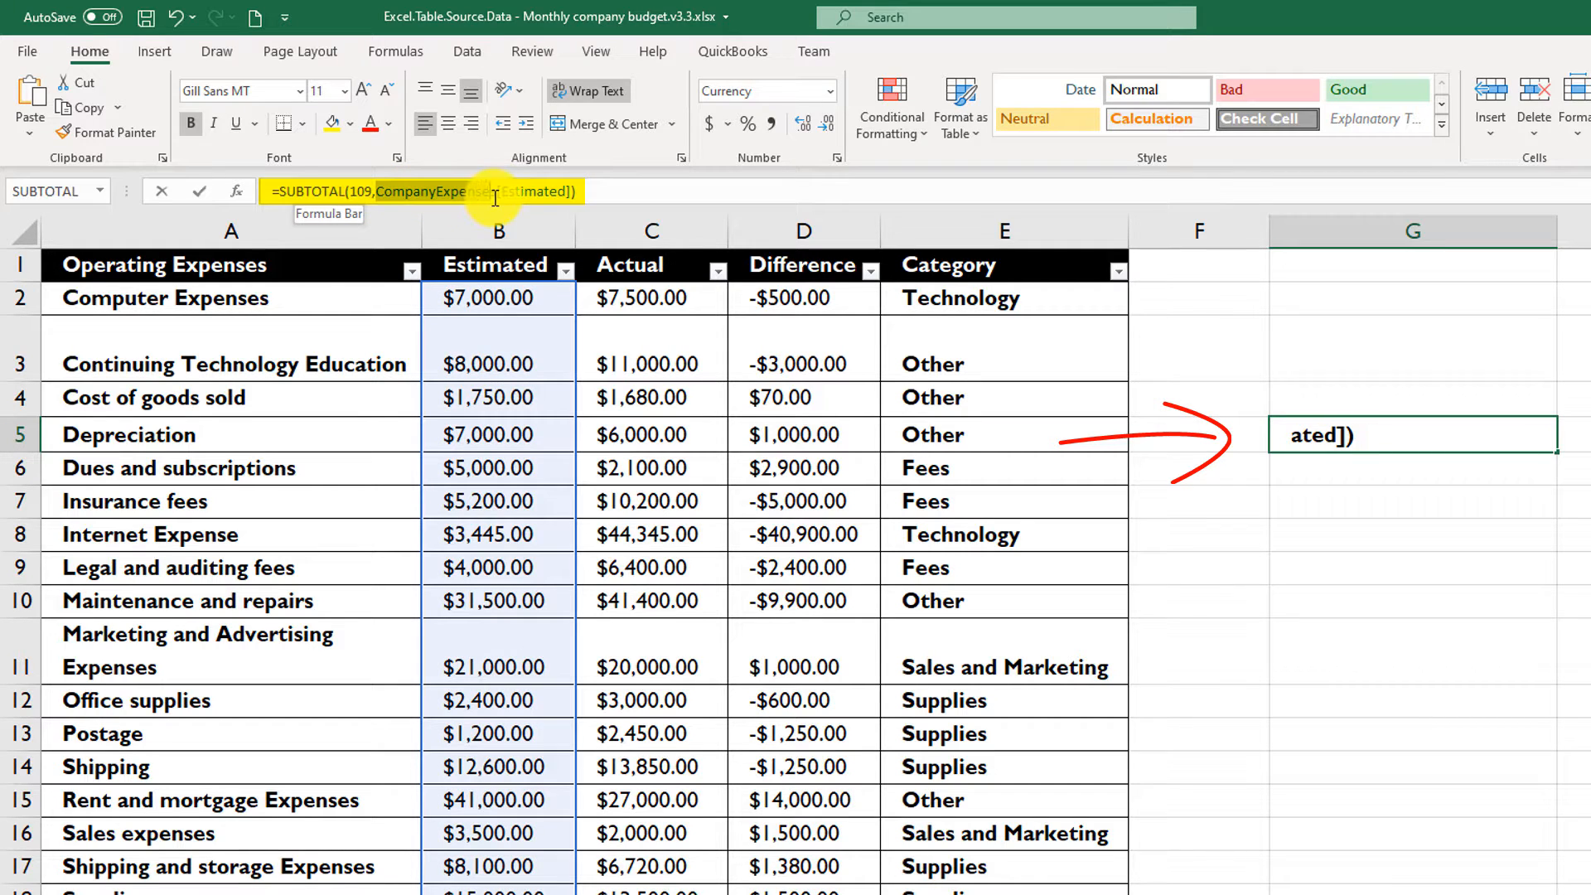
drag(494, 199, 495, 198)
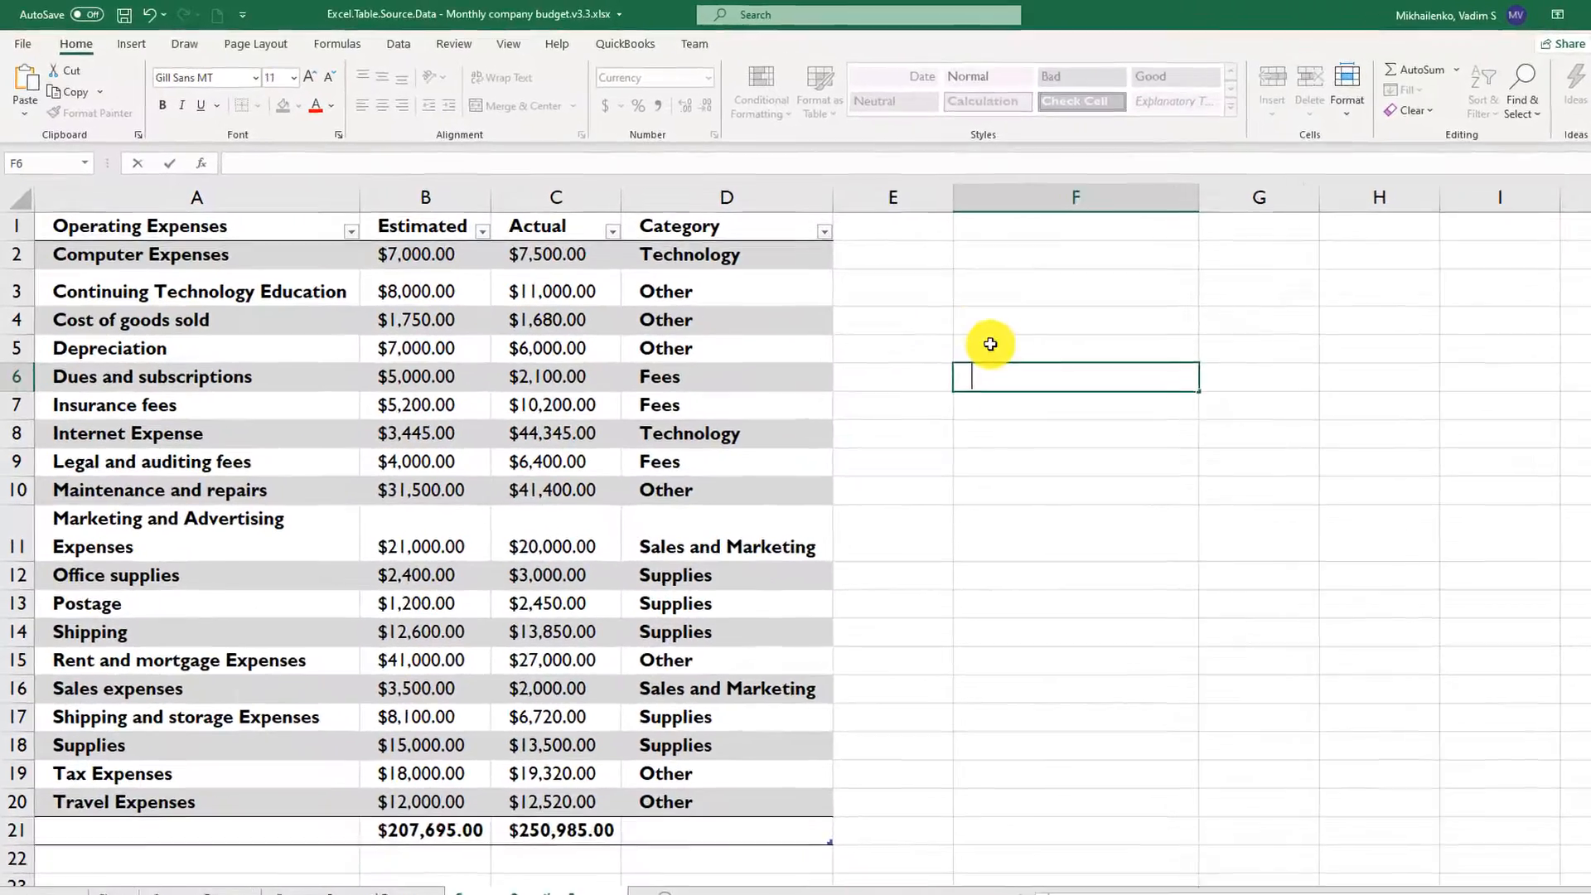
- Enter =CompanyExpenses[[#Headers]] in cell F4 to return the table's header row
click(983, 325)
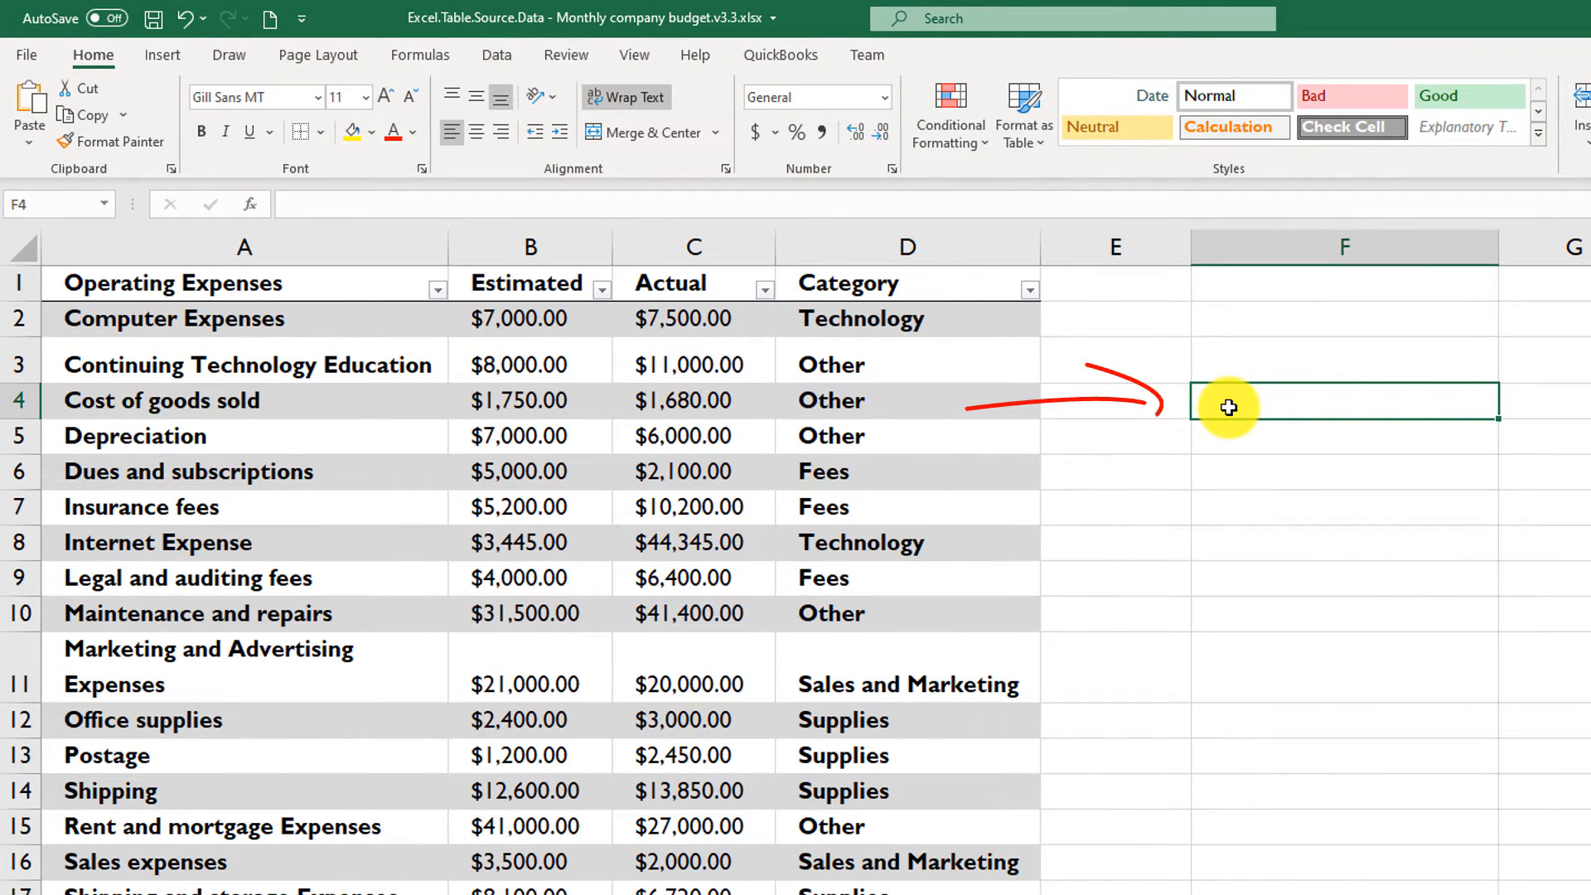
text(=)
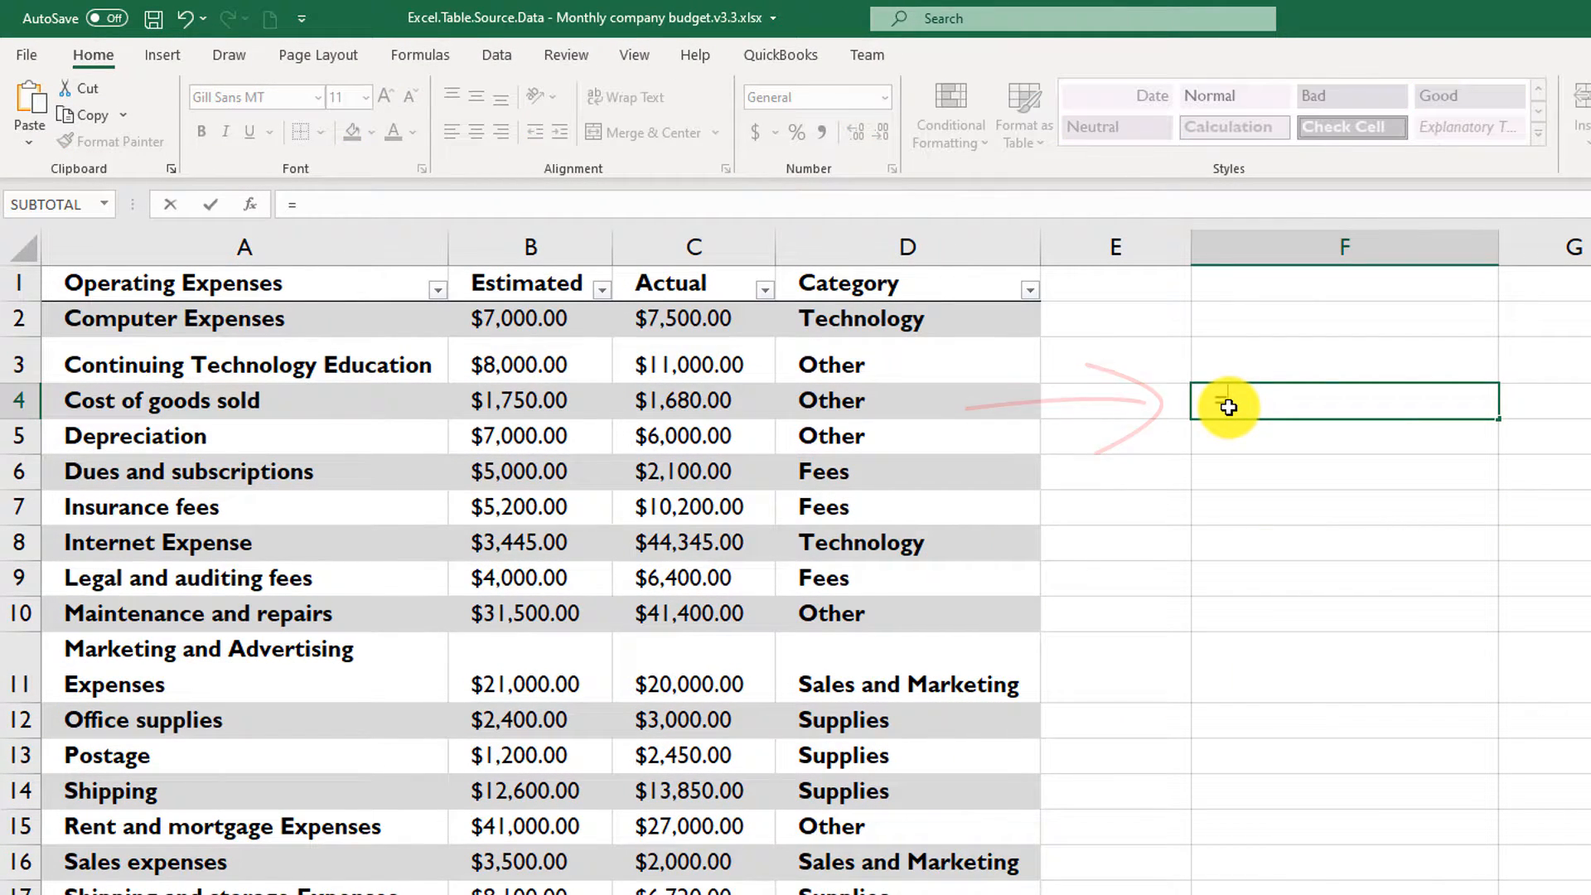
text(CompanyExpenses)
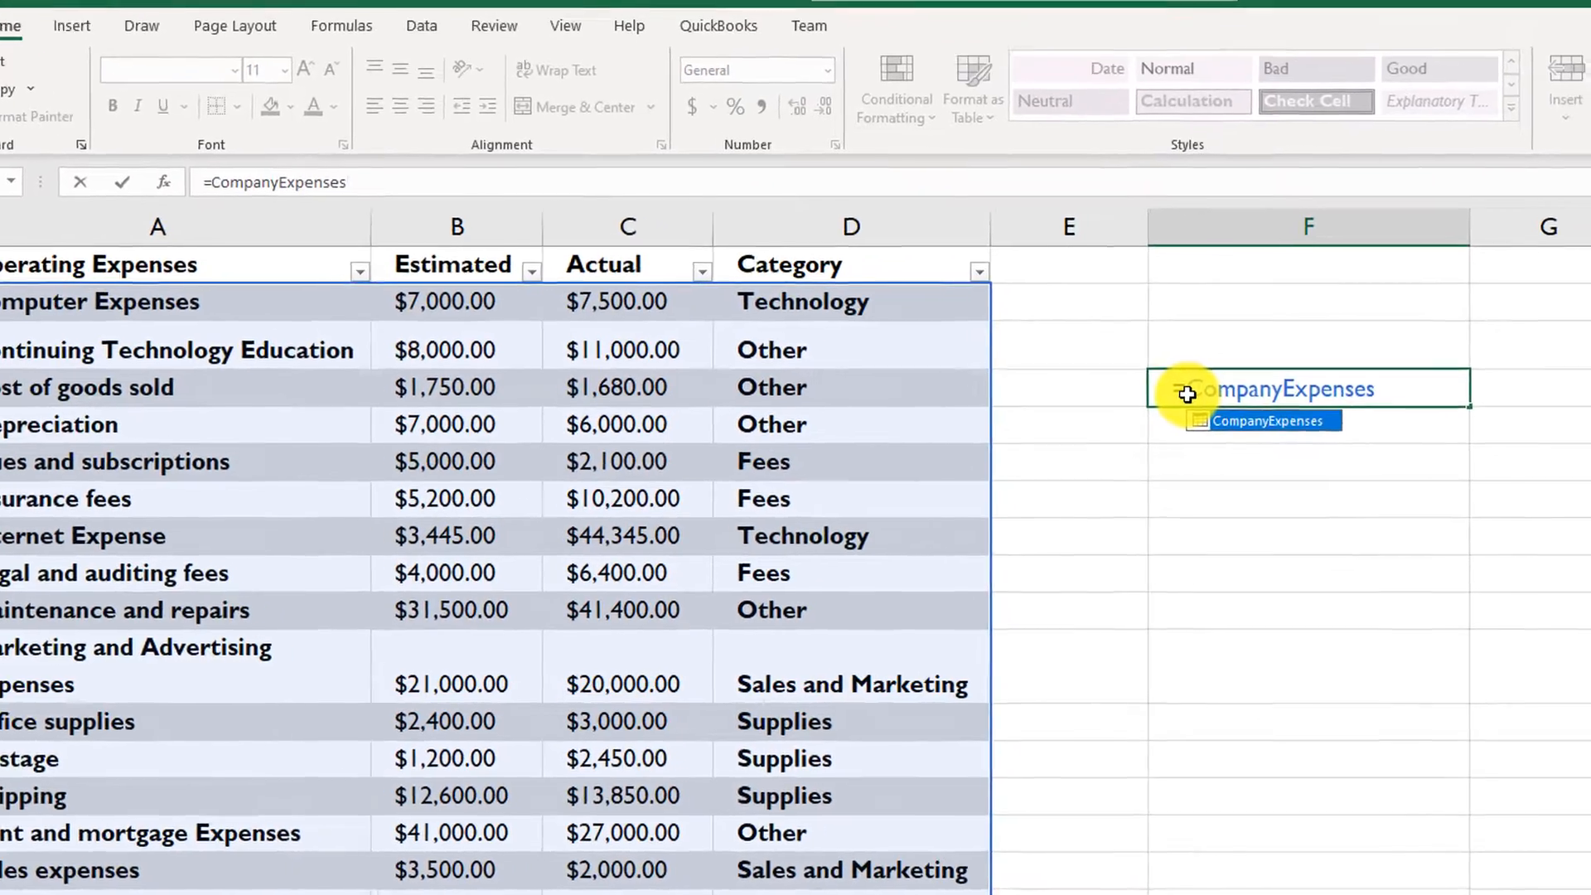
text([[)
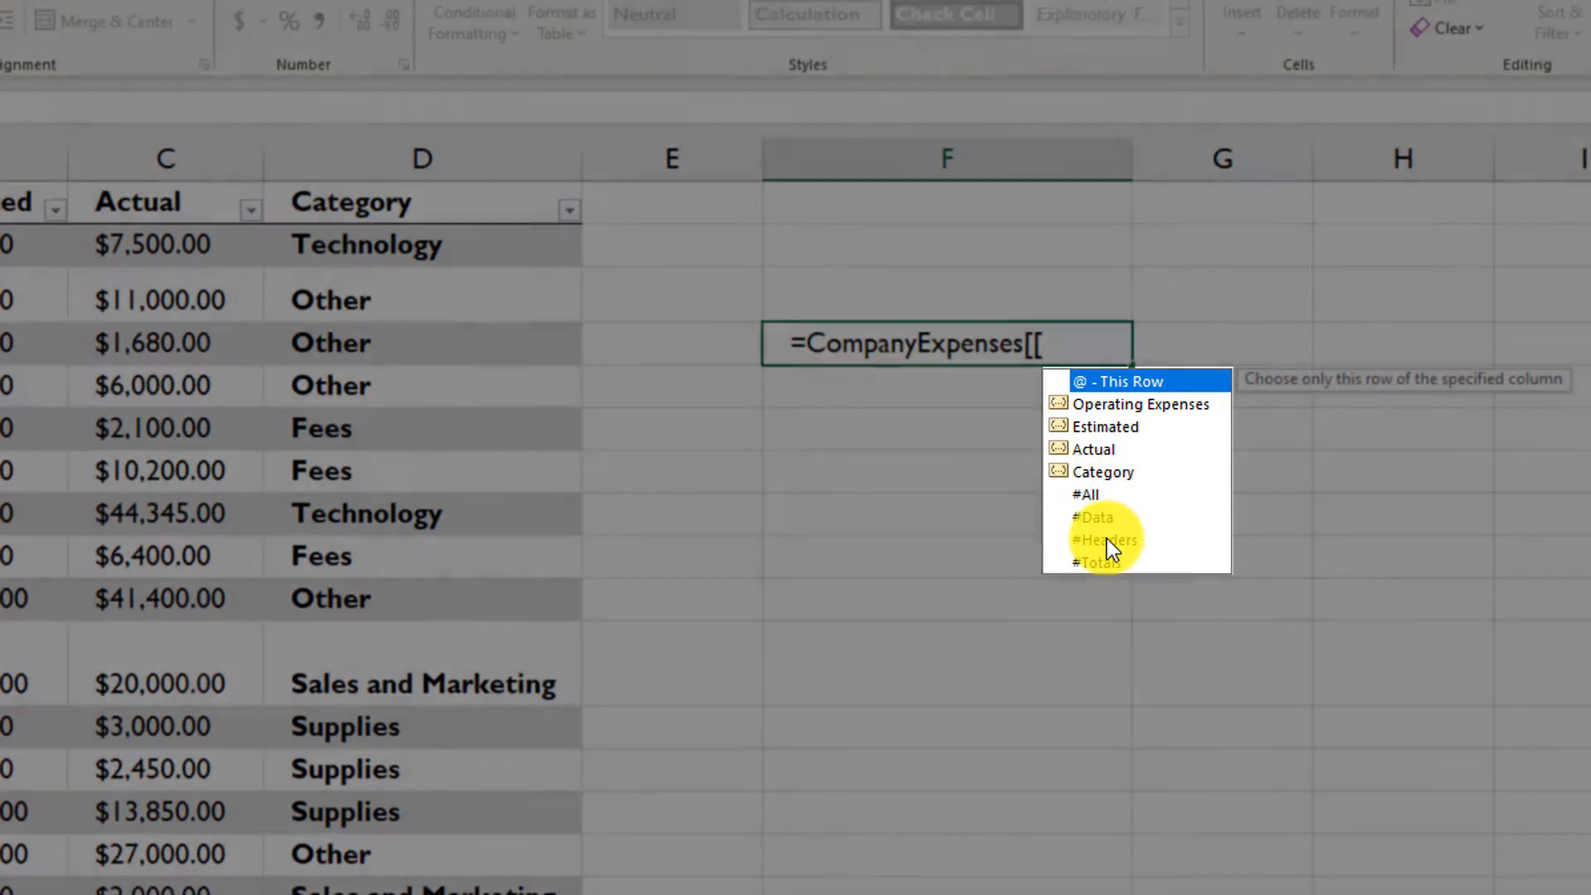
double_click(1106, 539)
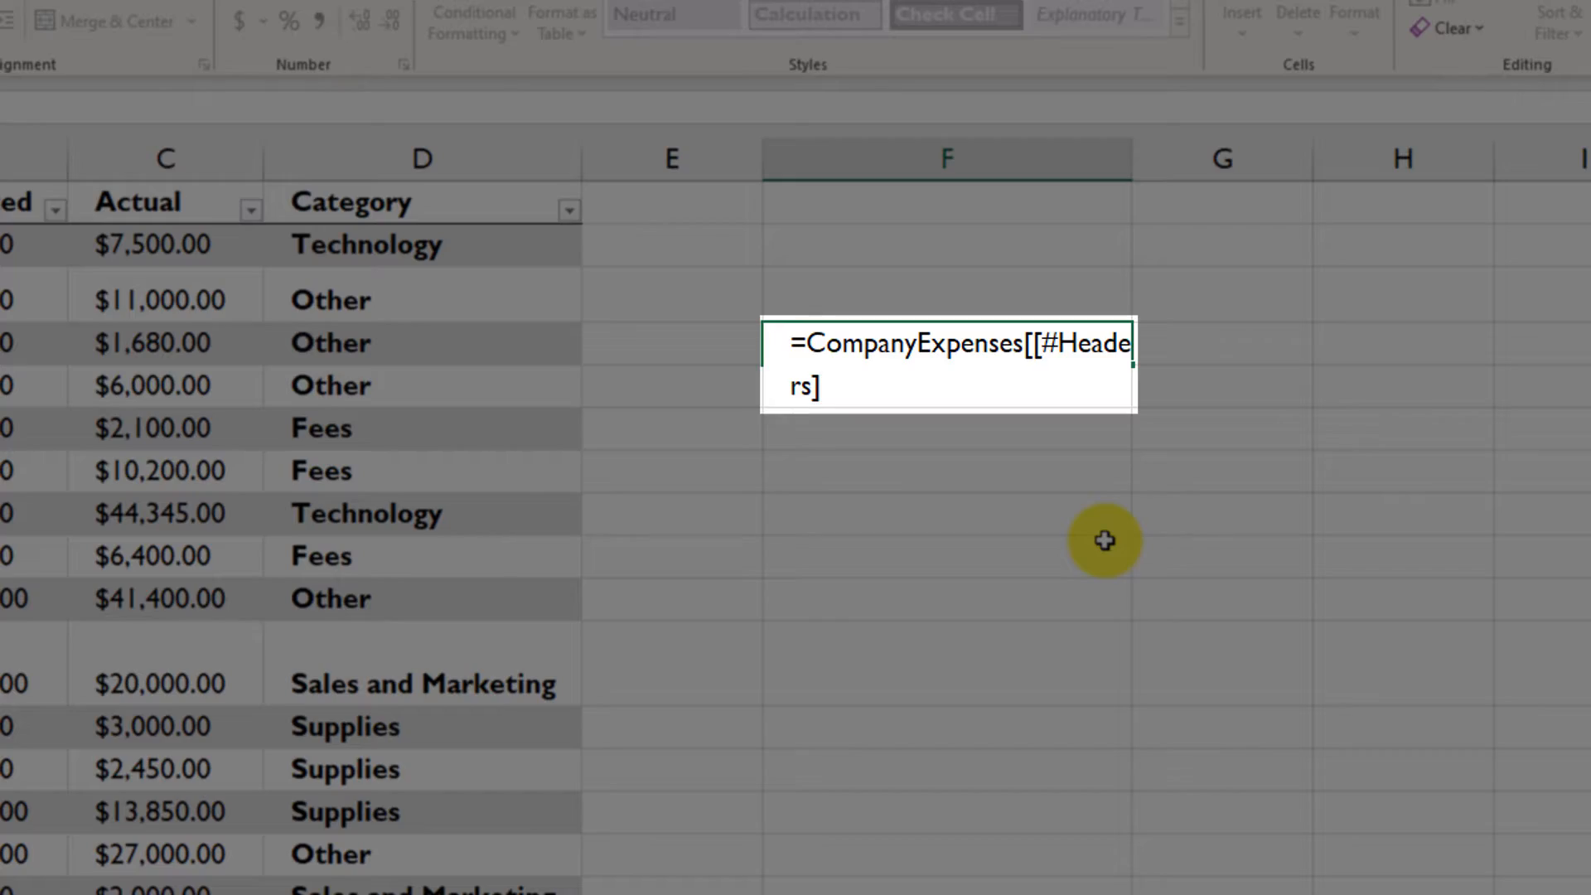
text(])
key(ctrl+Return)
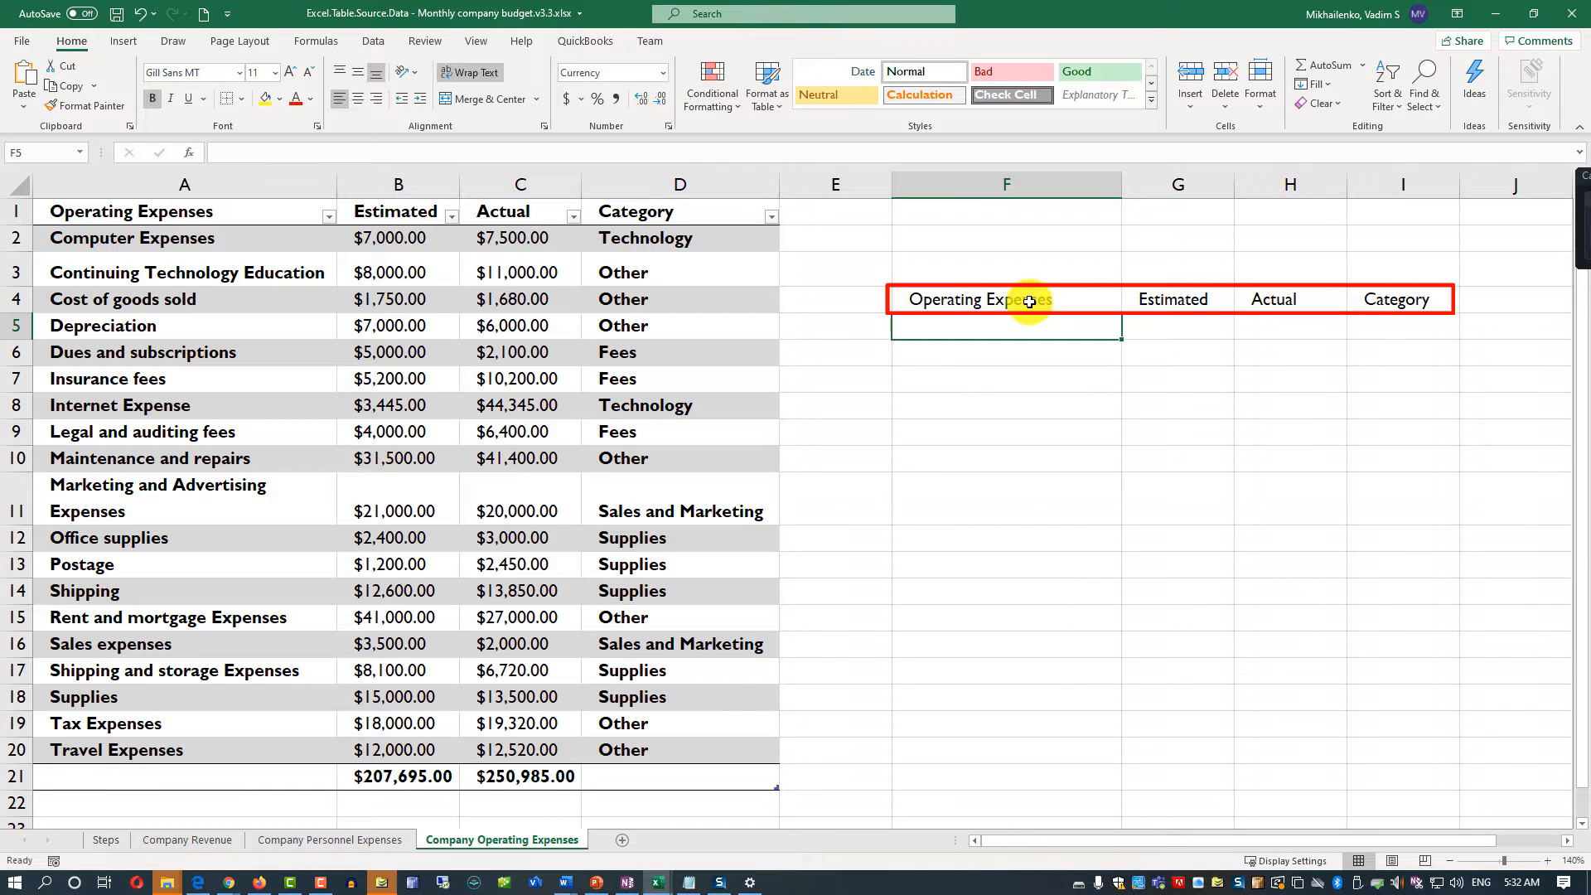
click(1027, 302)
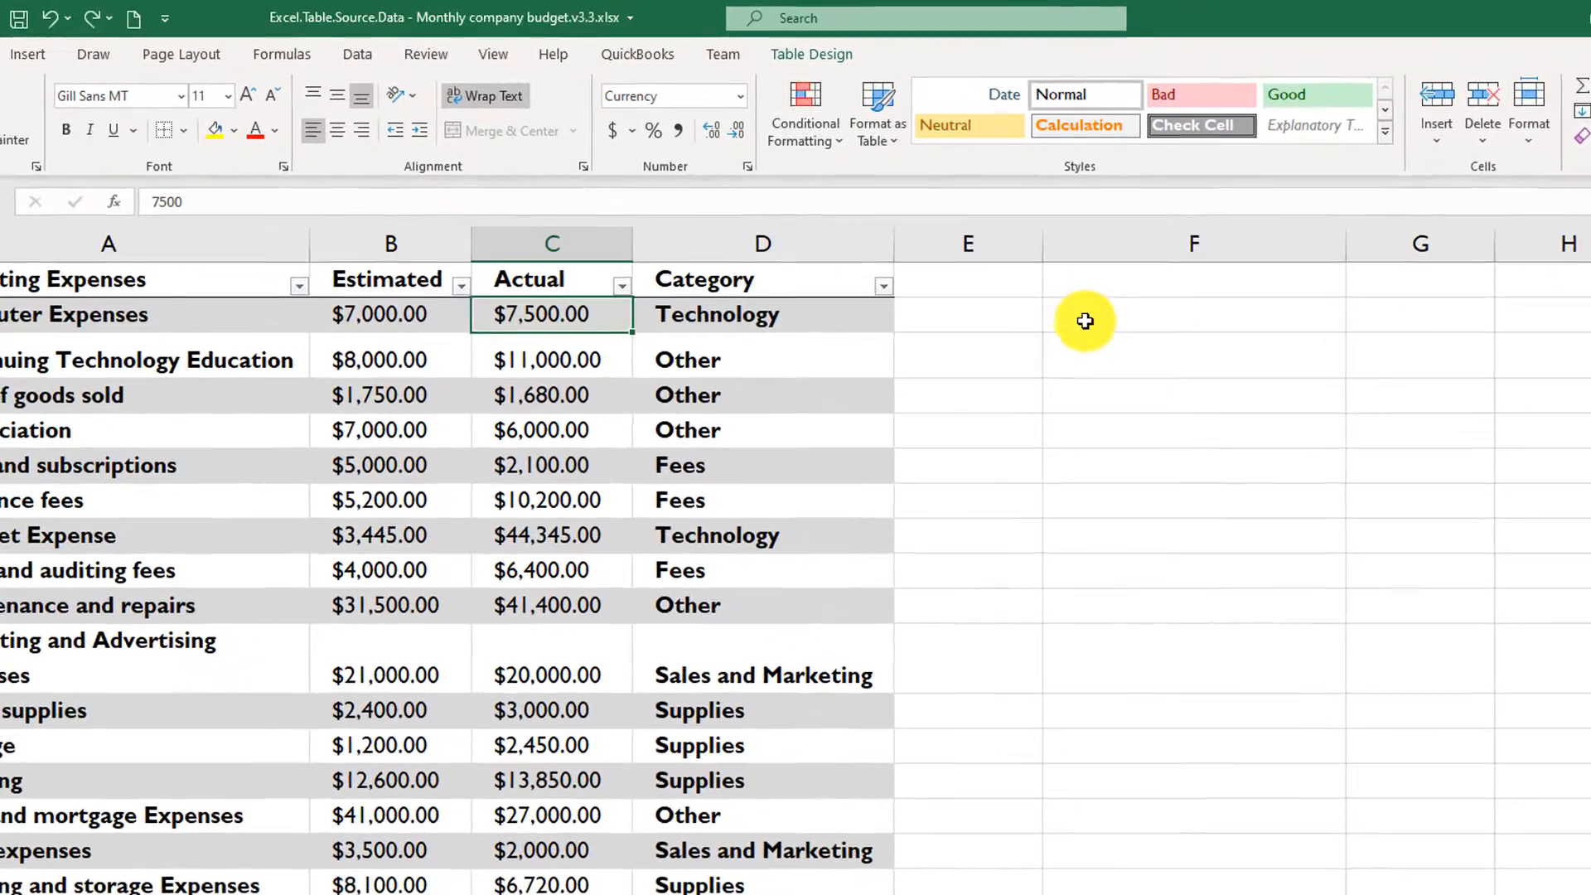
- Enter =CompanyExpenses[#All] in cell F1 to return the whole table, and select cells in the returned totals row
click(1017, 281)
click(1116, 283)
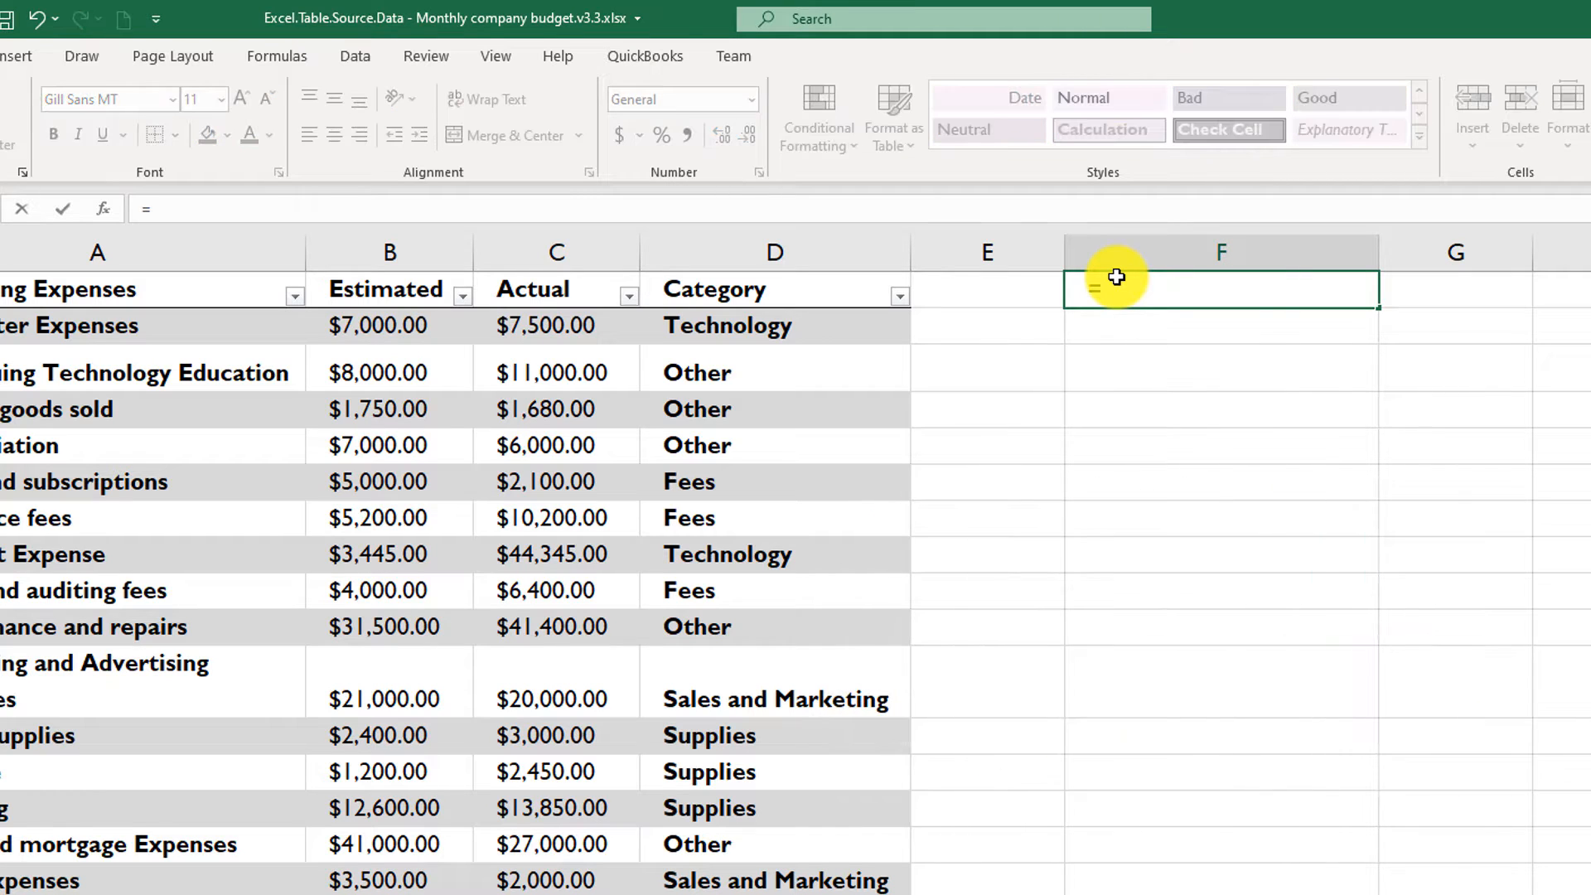
text(=CompanyExpenses[)
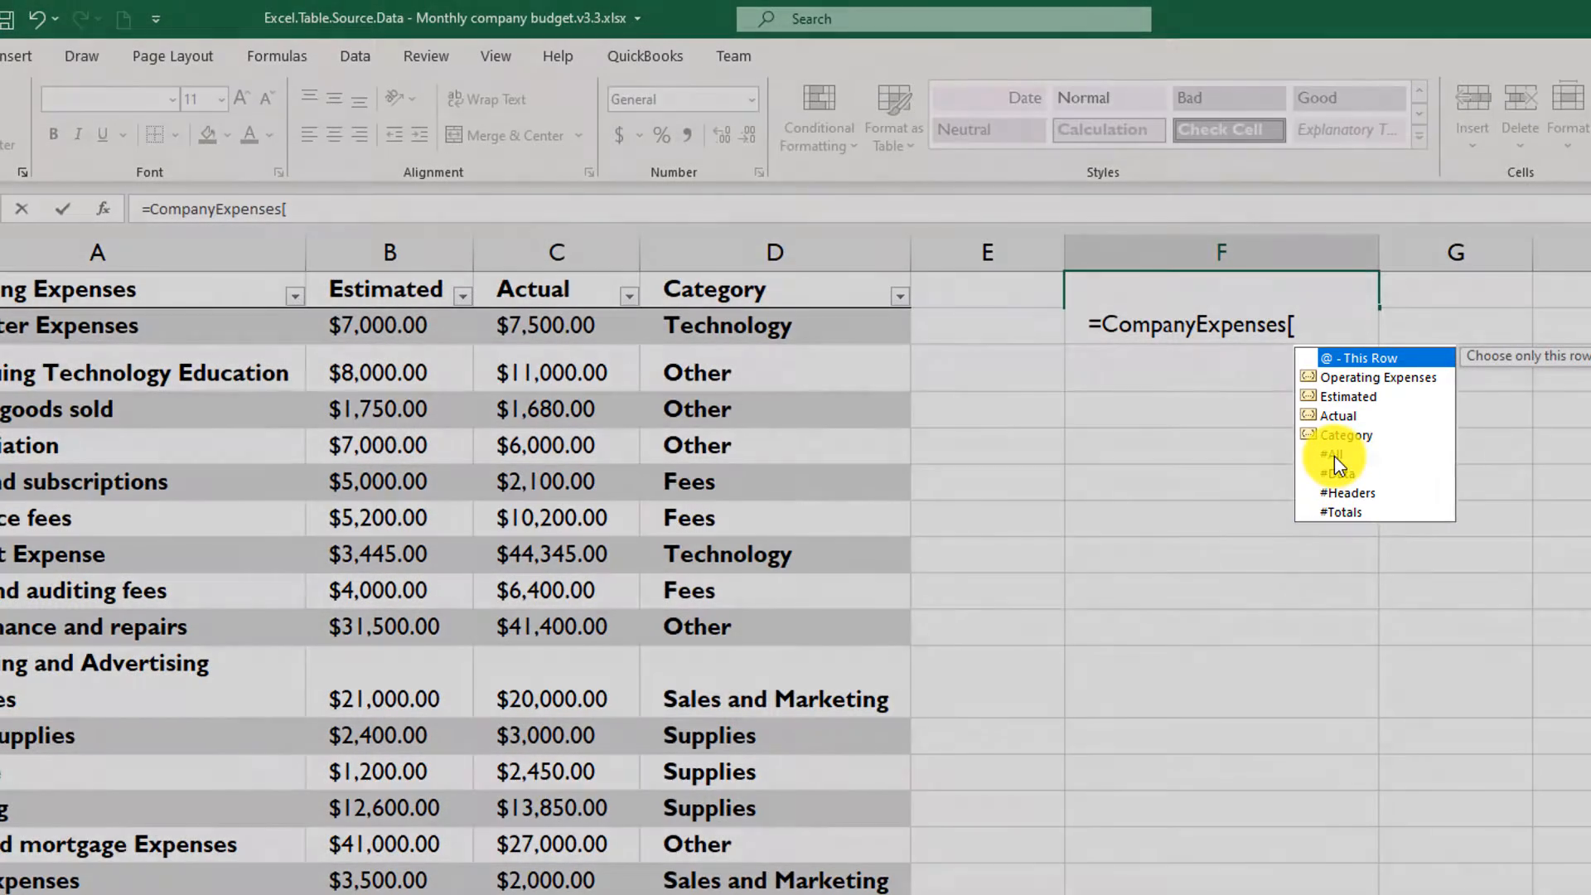
click(1332, 455)
double_click(1331, 454)
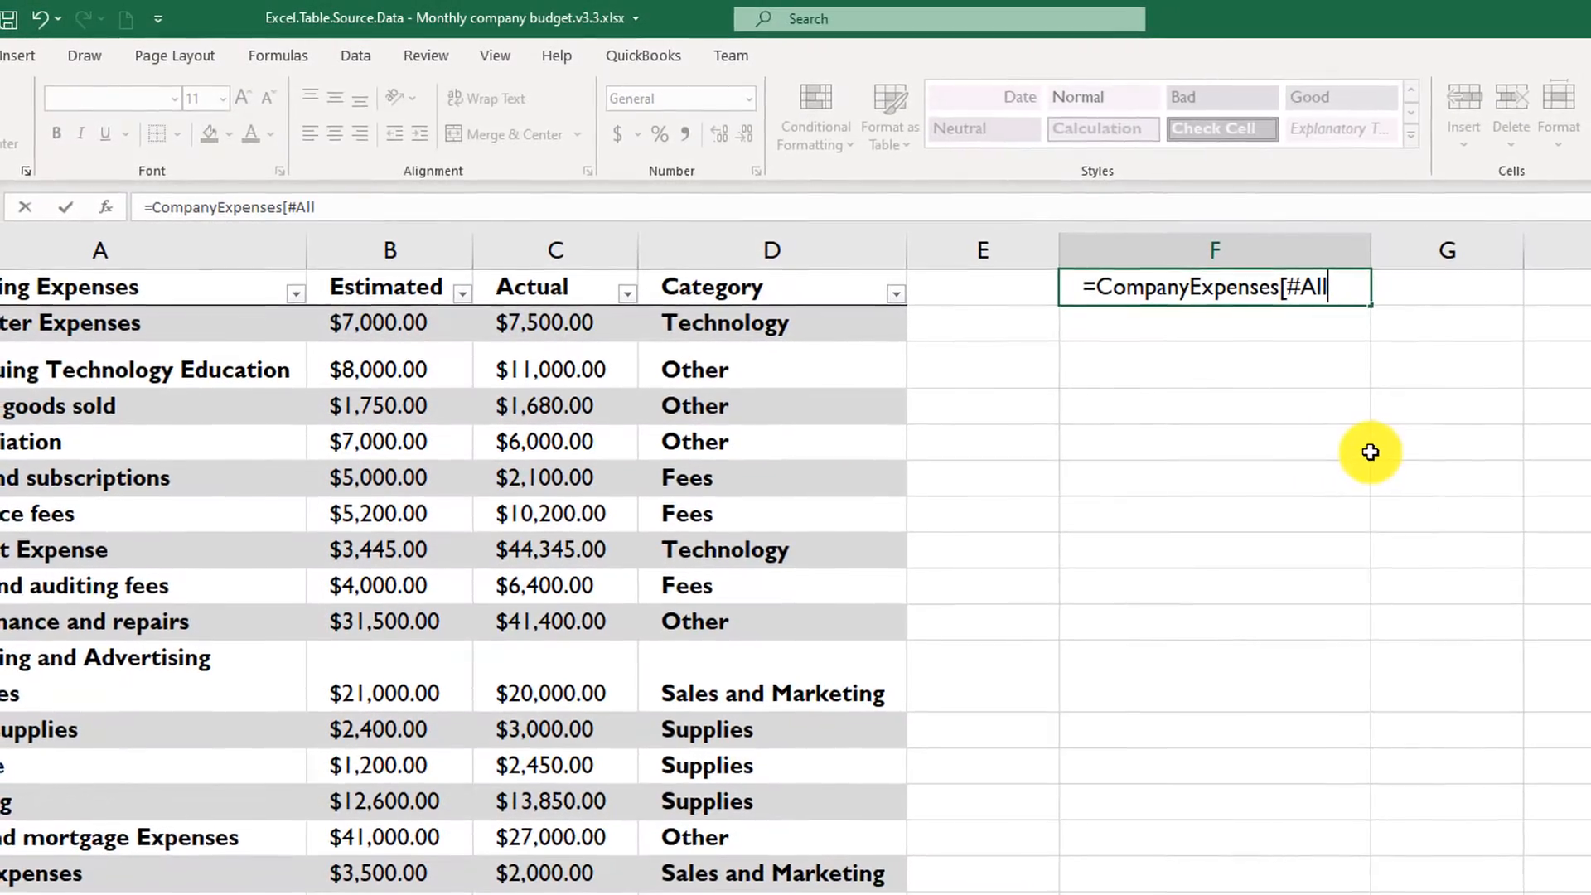
text(])
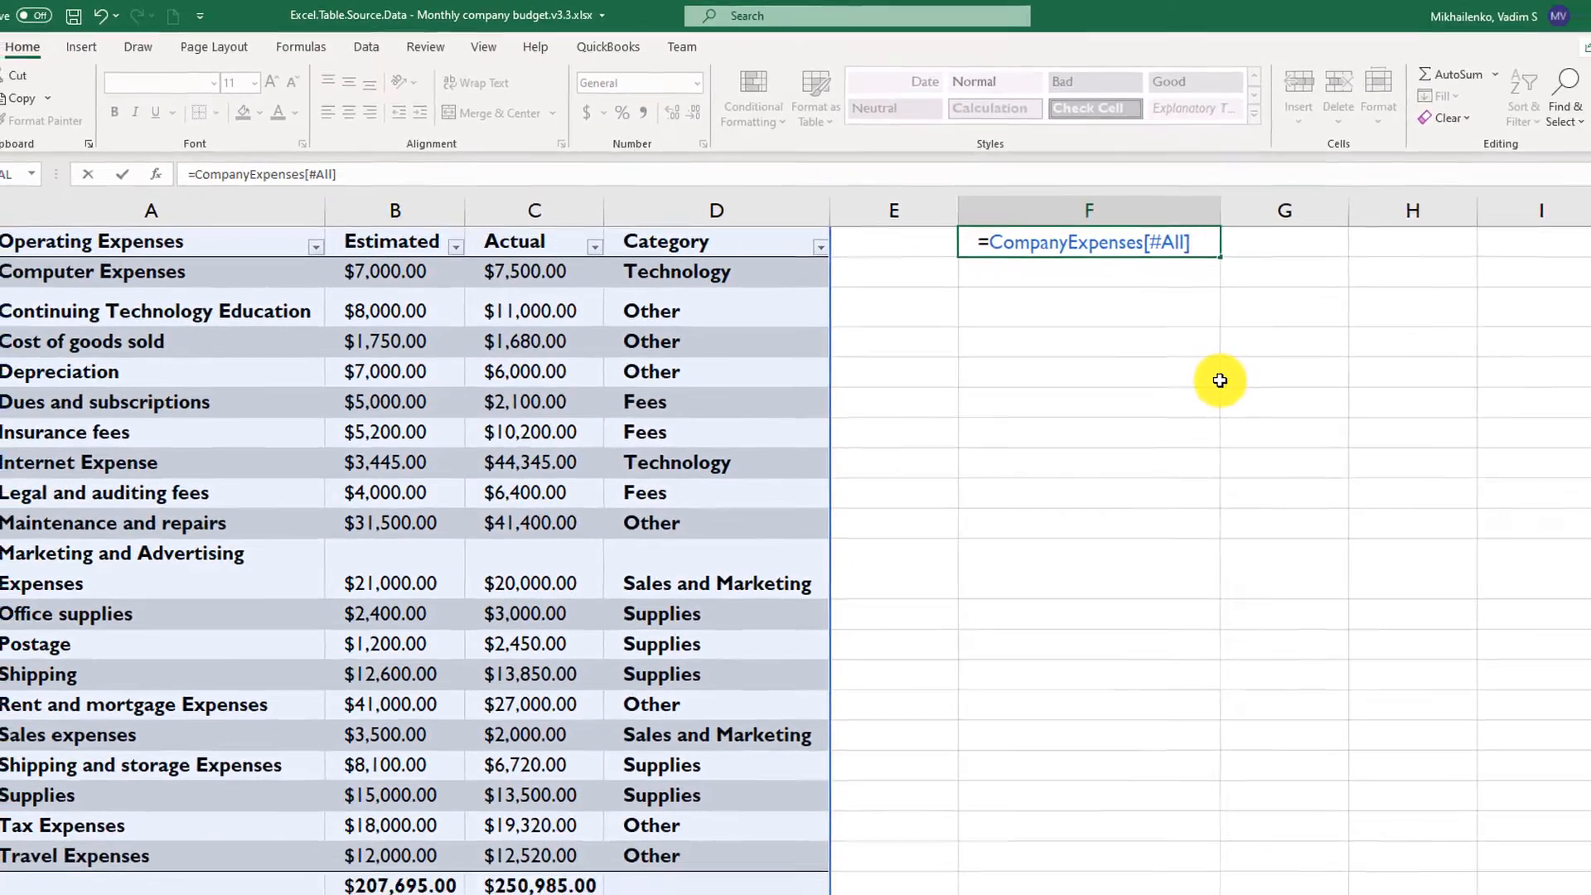
key(Return)
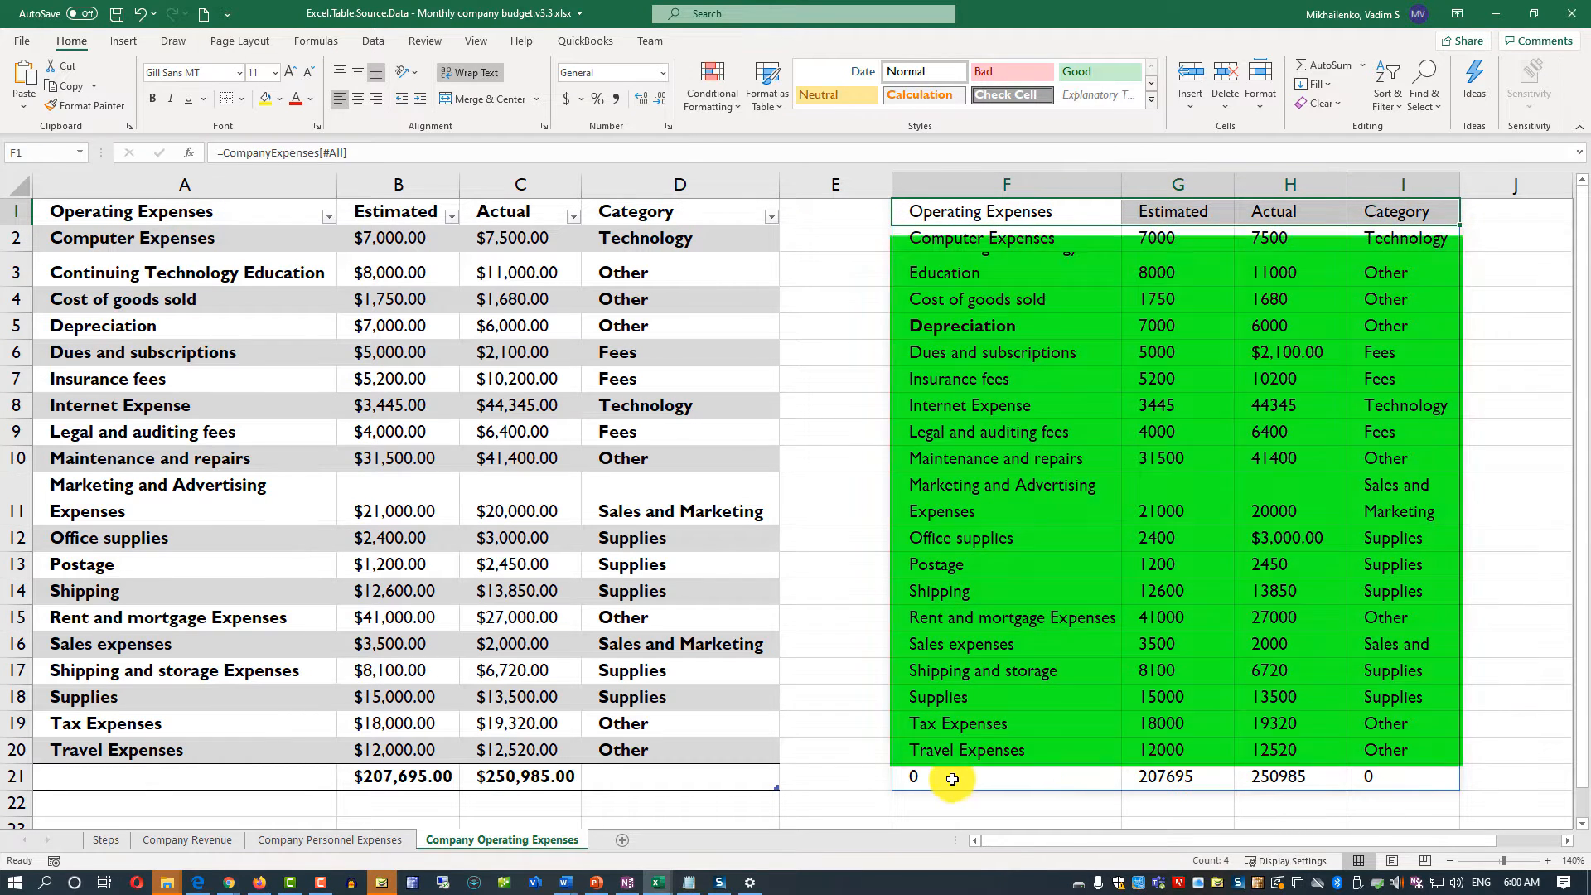
drag(953, 779, 1228, 766)
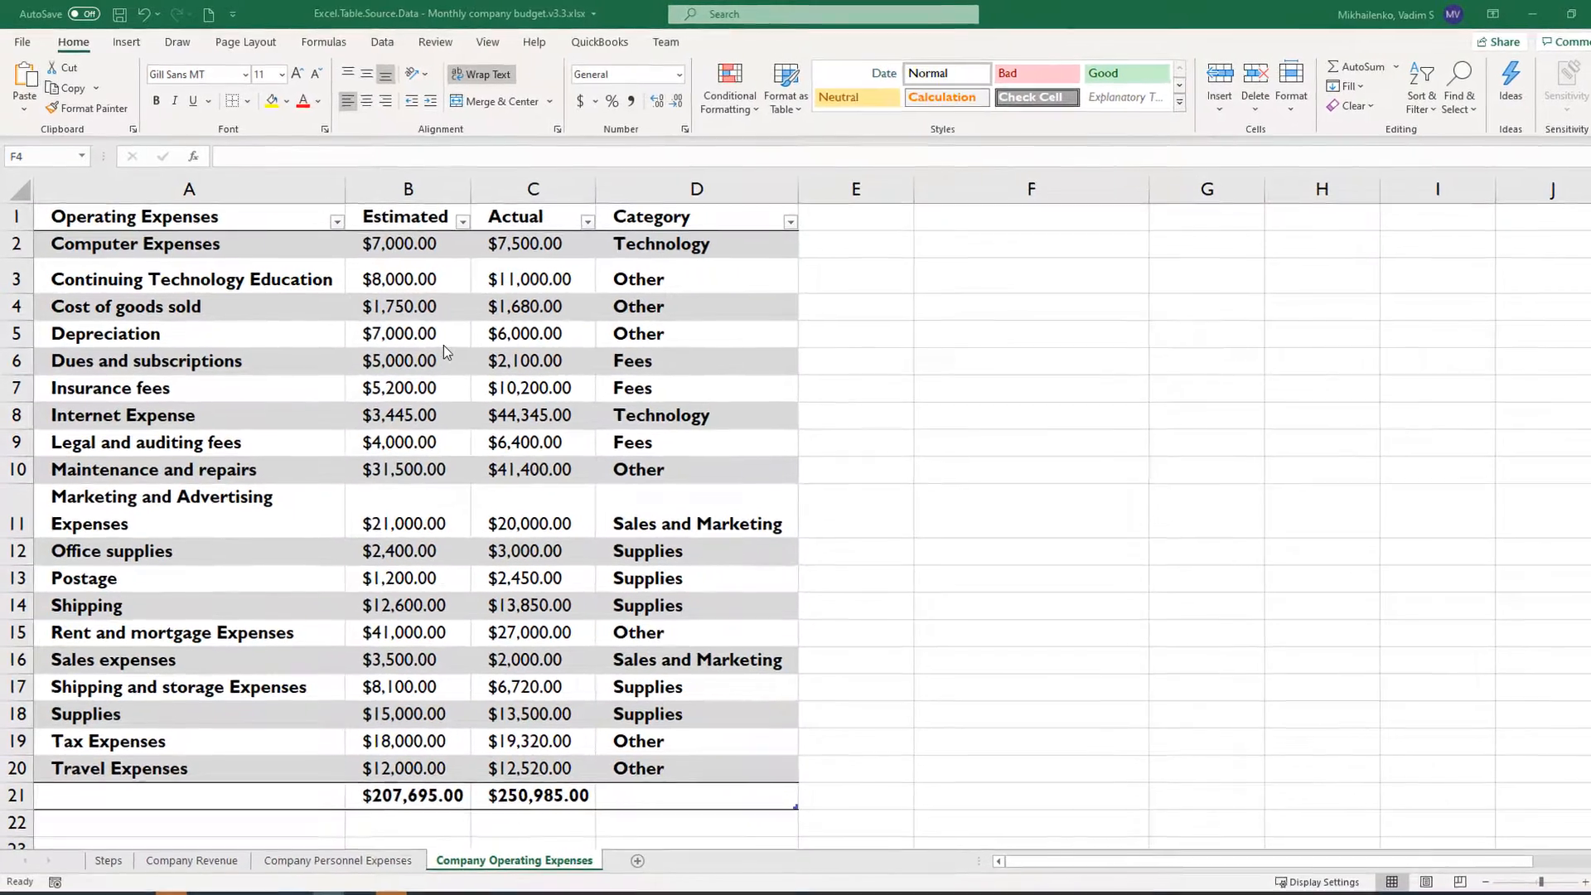
- Select the table's data range A2:D20, leaving out the header and total rows
click(414, 306)
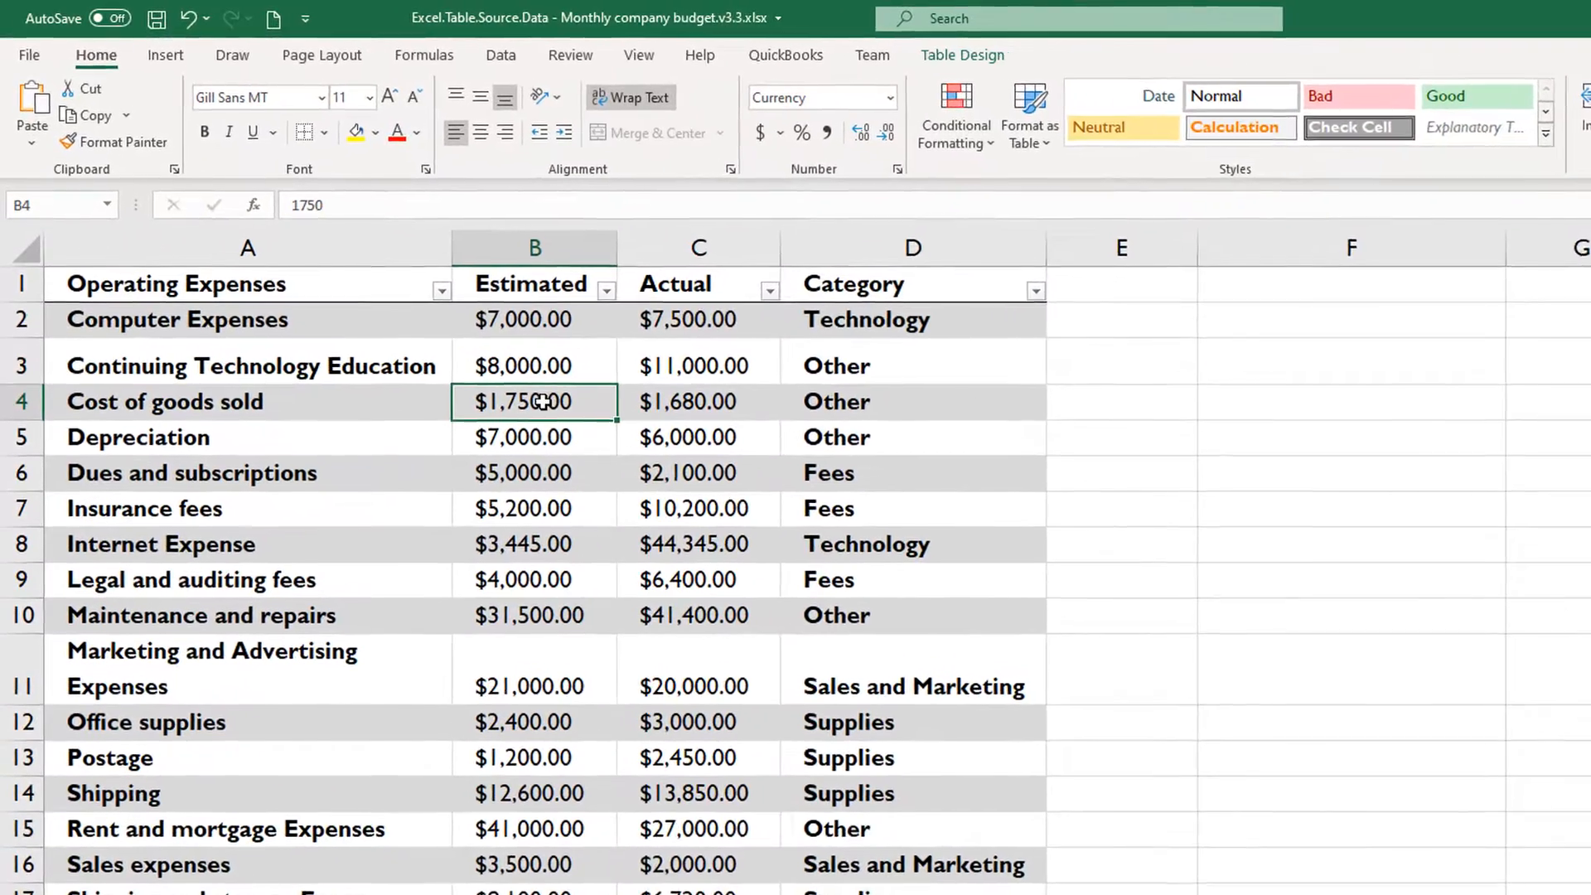
click(177, 336)
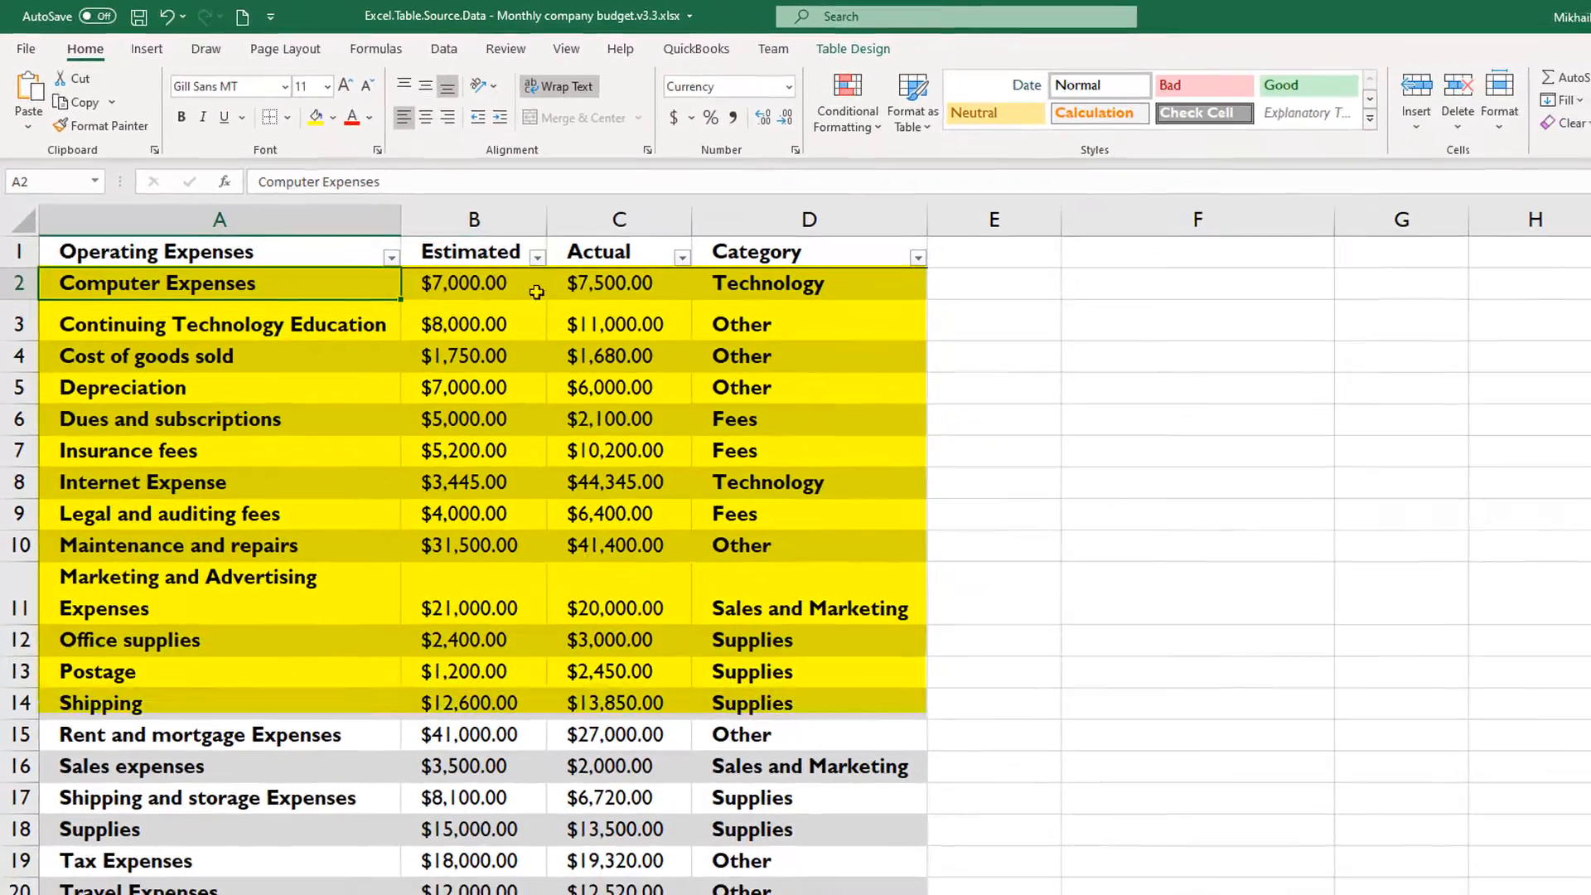
drag(537, 291, 878, 894)
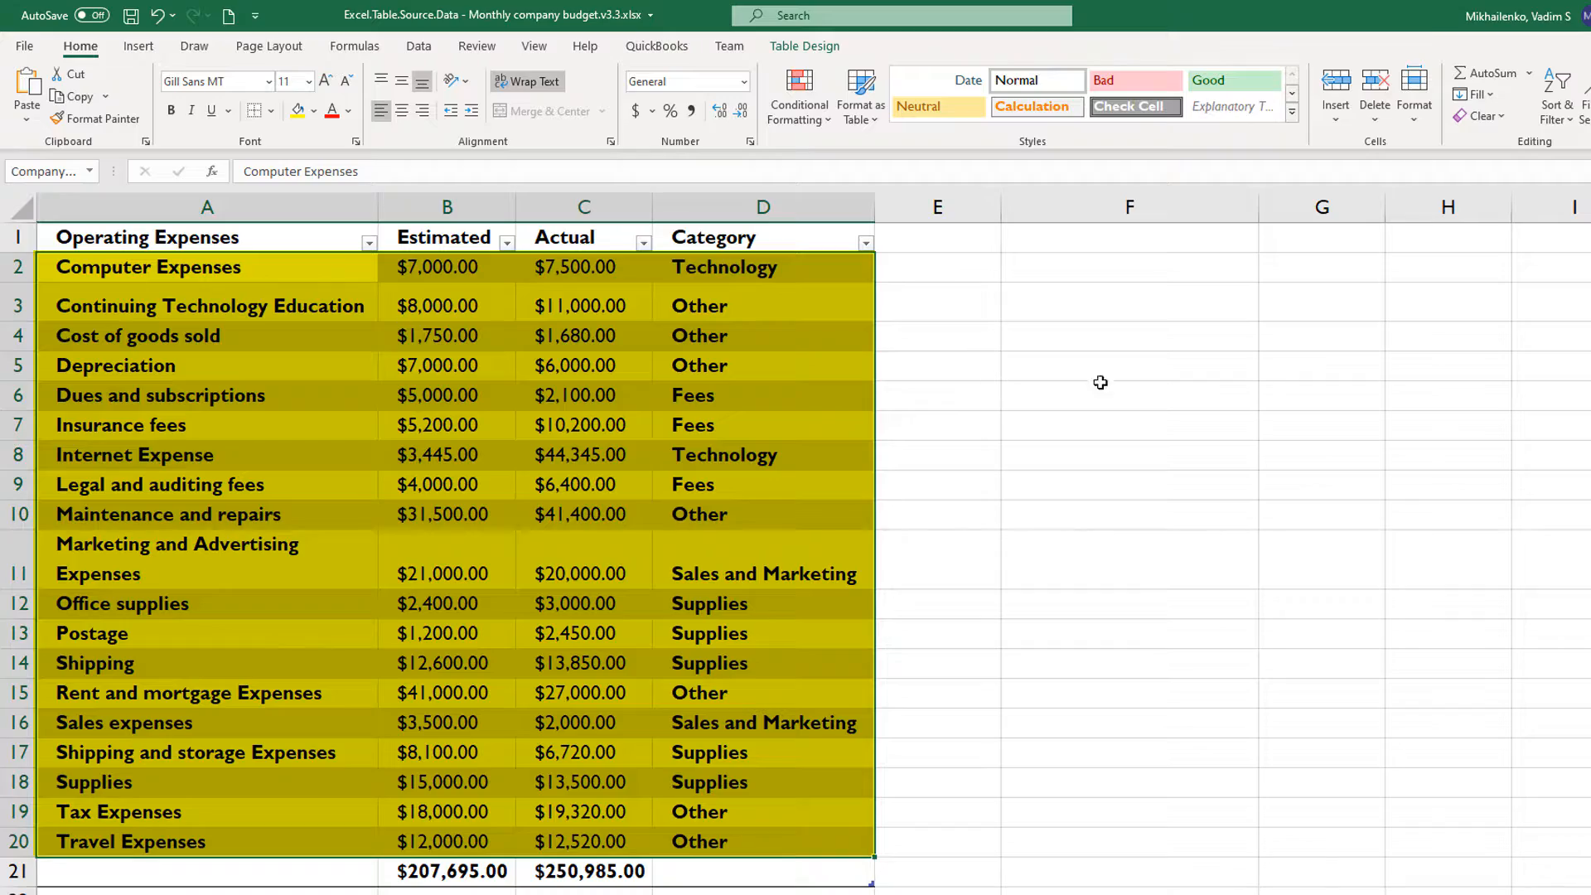
- Enter =CompanyExpenses[#Data] in cell F2 to return only the table's data rows
click(1044, 278)
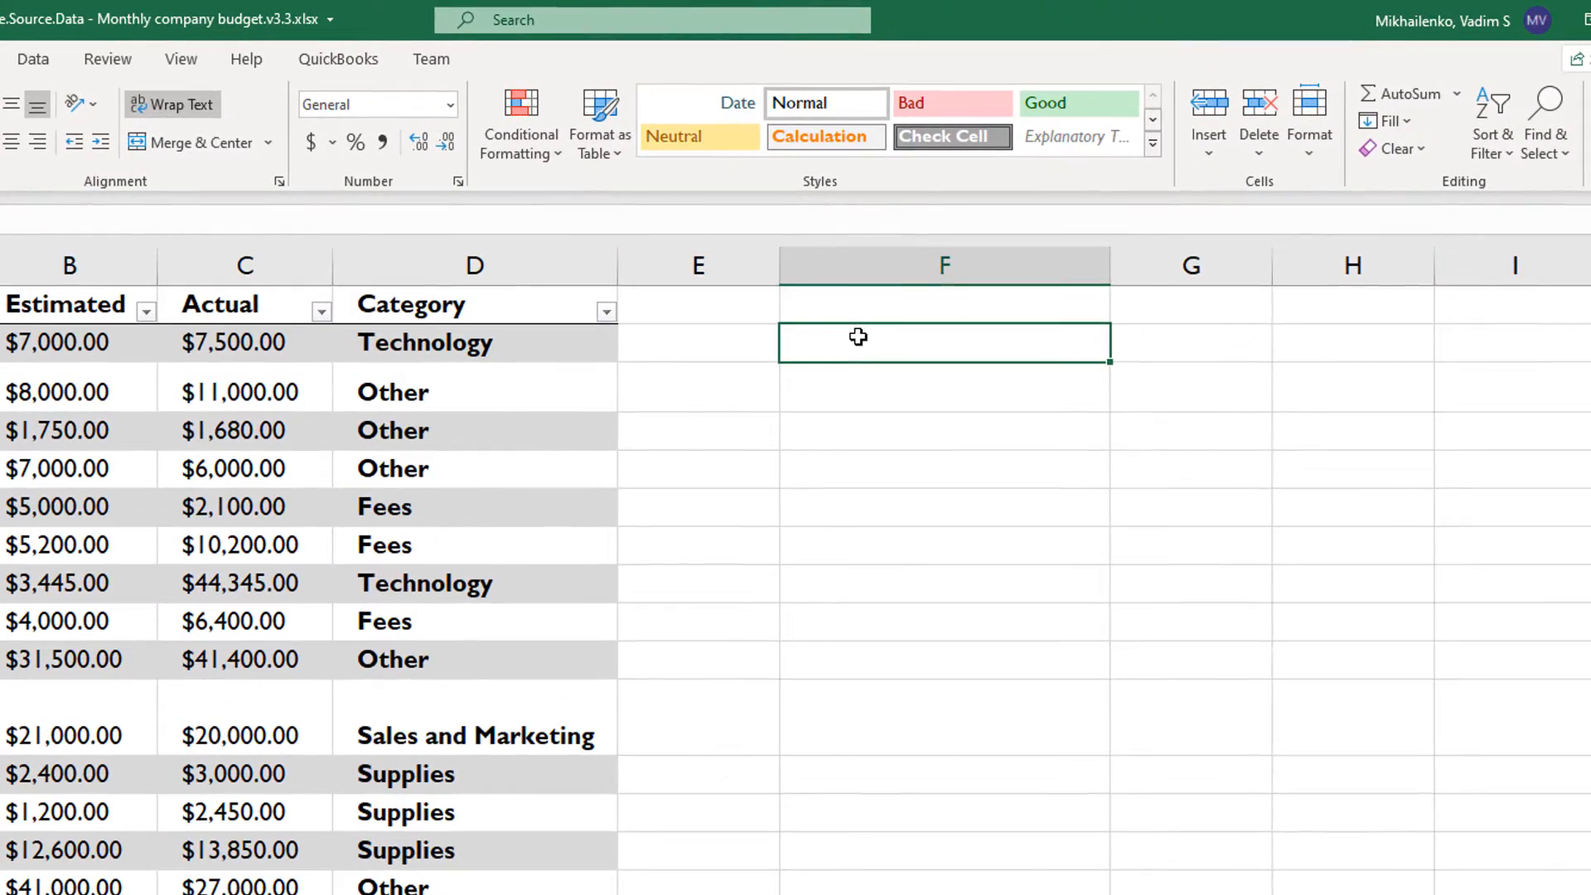
text(=)
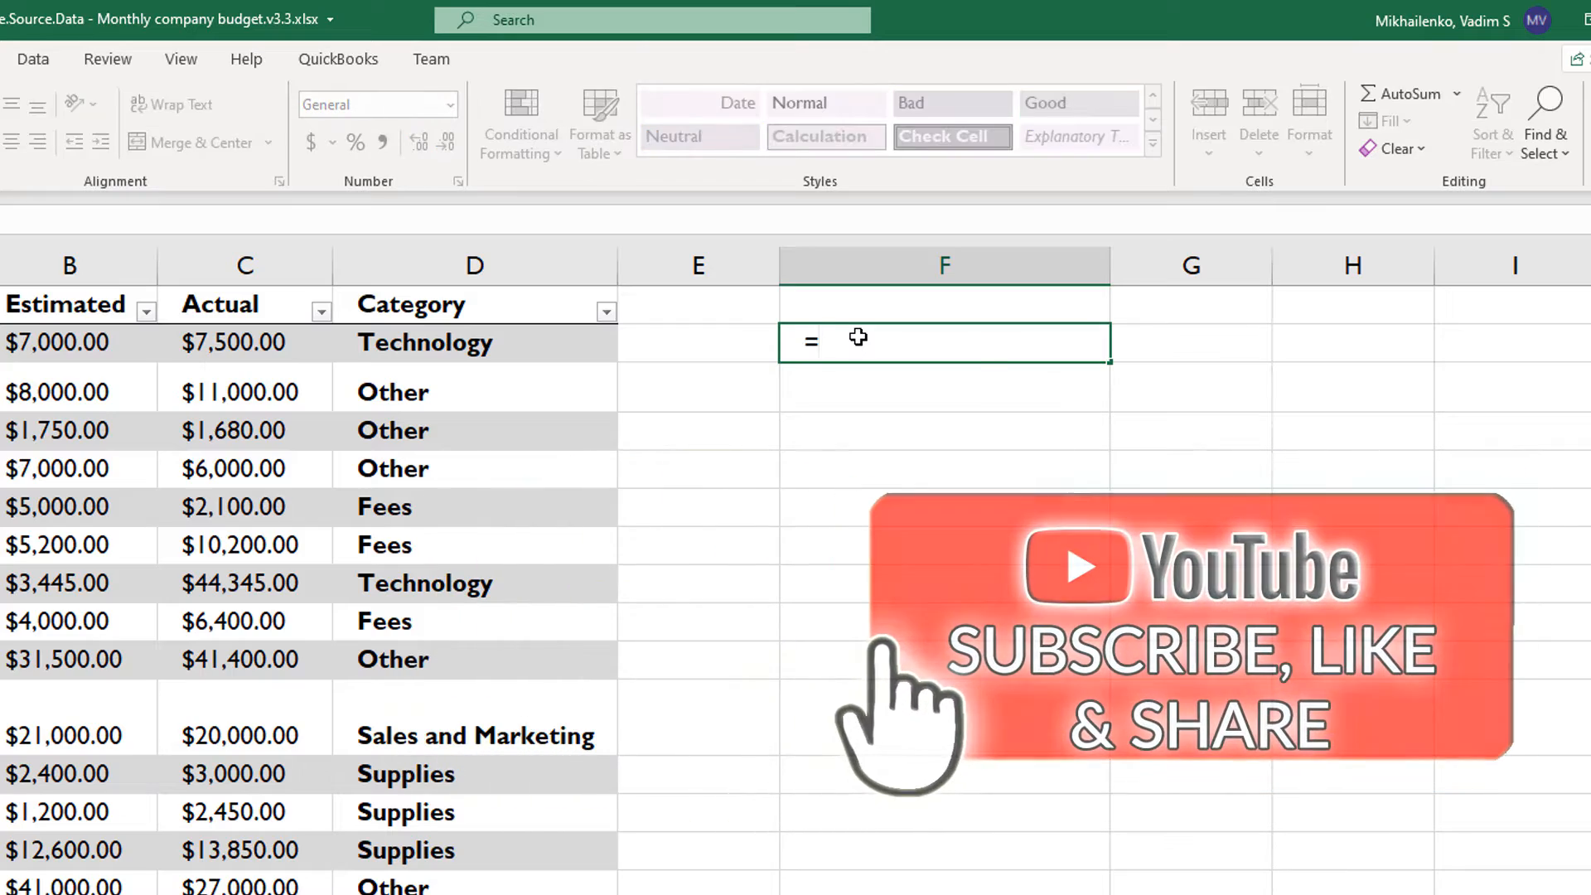
text(CompanyExpenses)
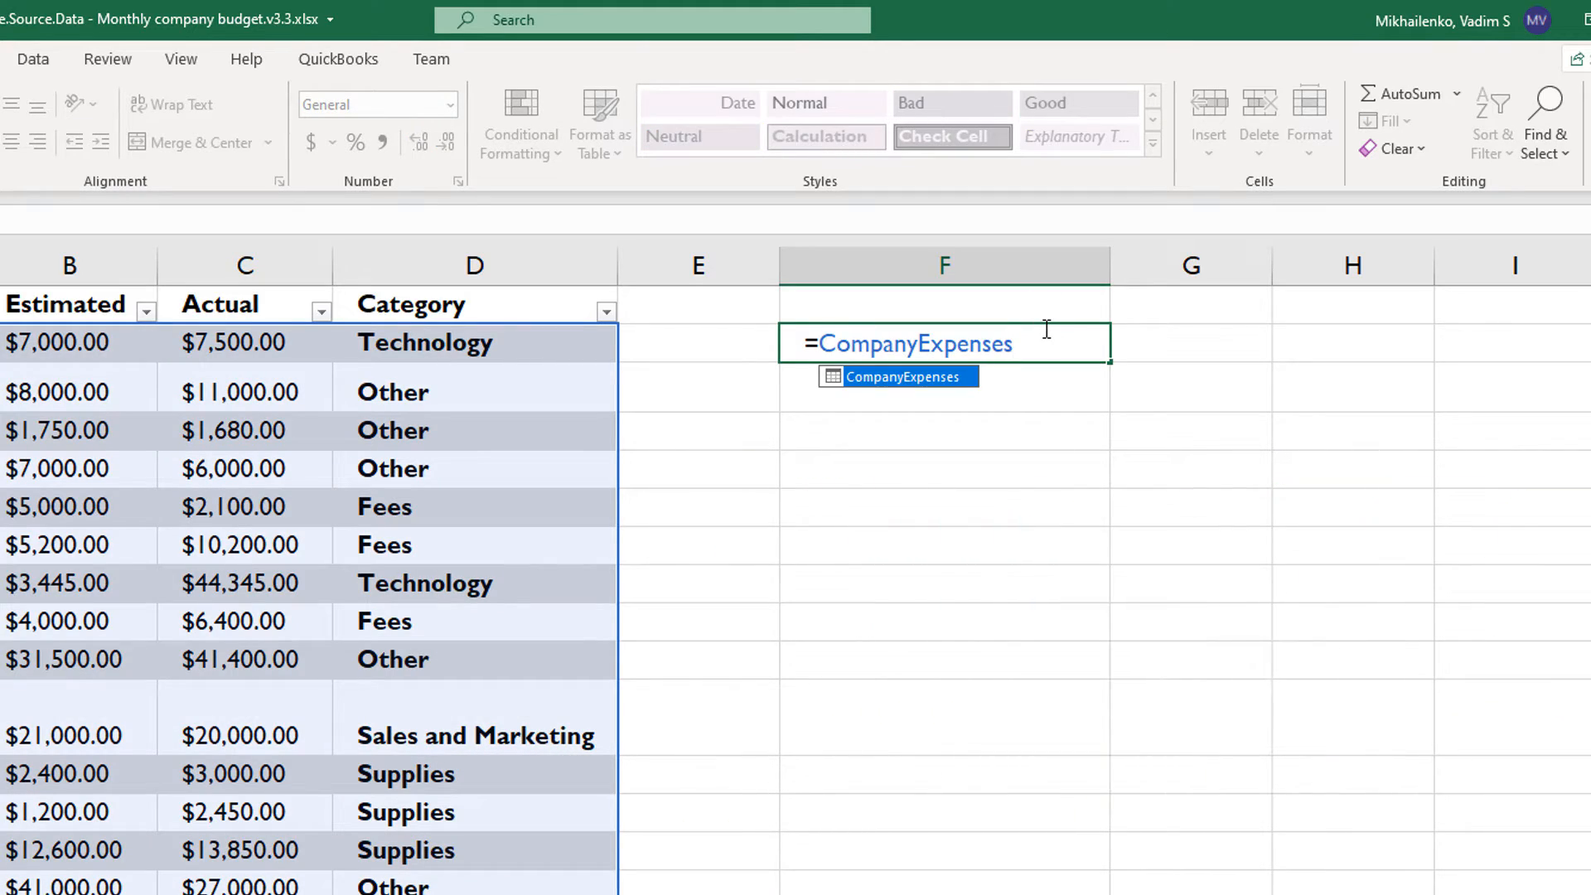
text([)
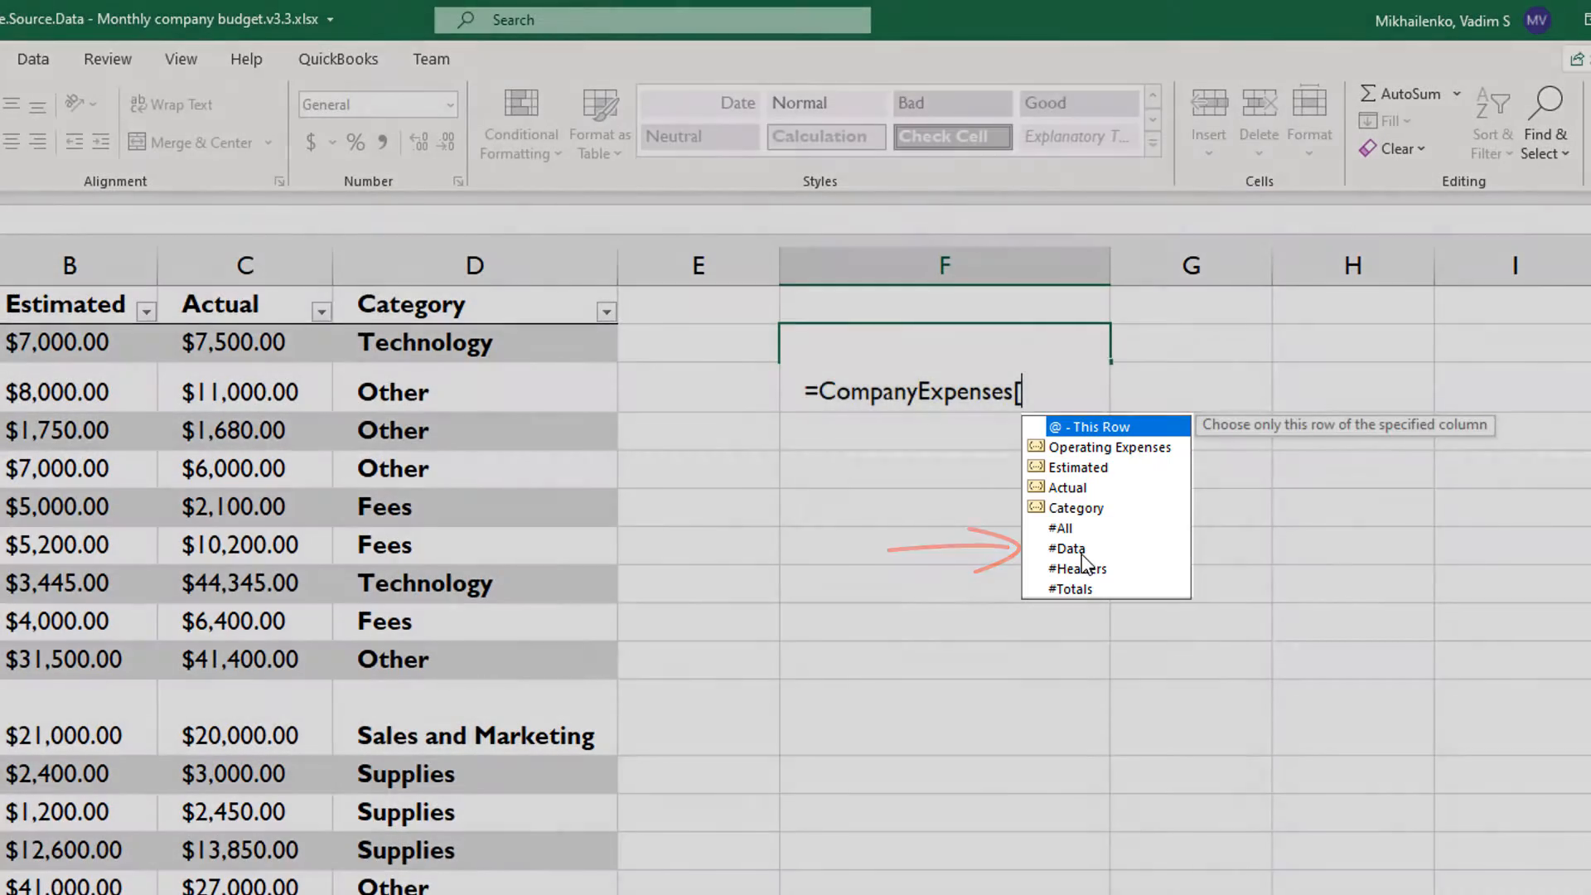
double_click(1069, 549)
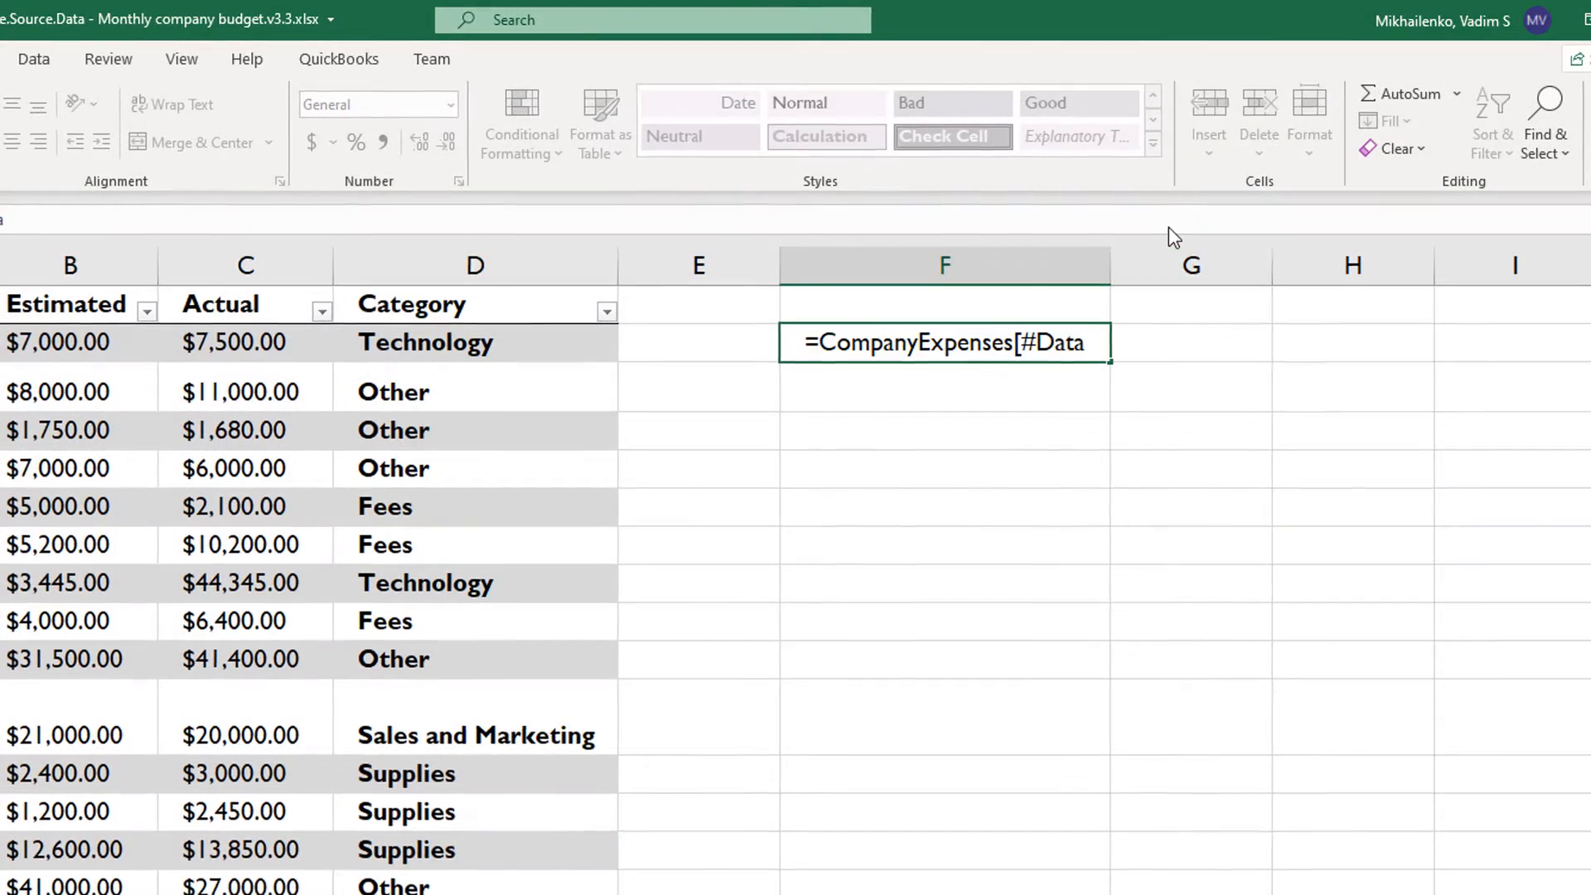
text(])
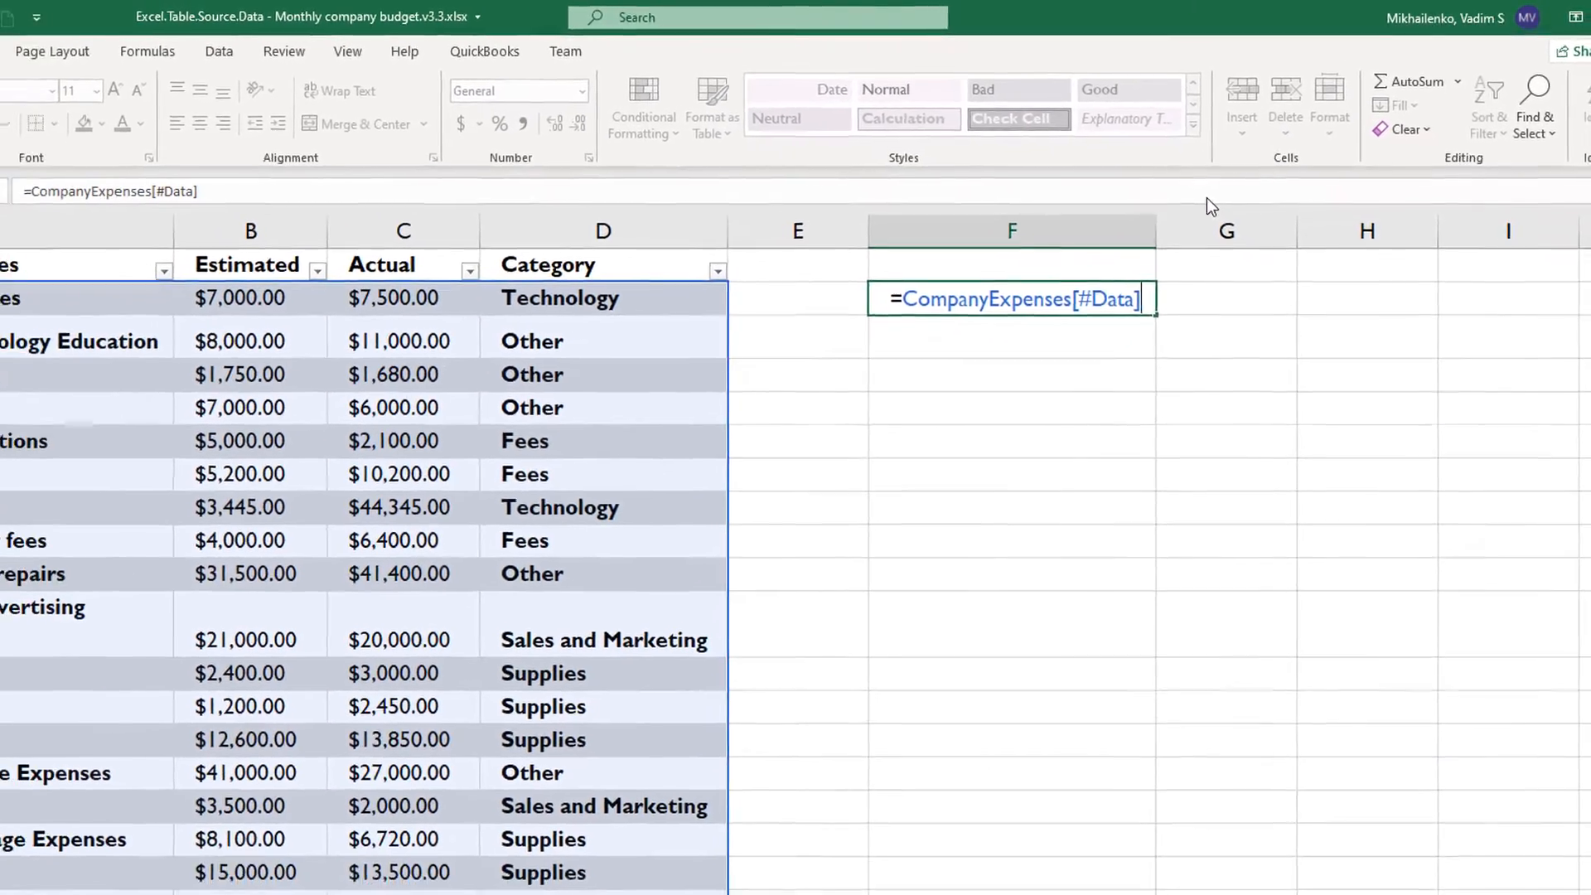
key(Return)
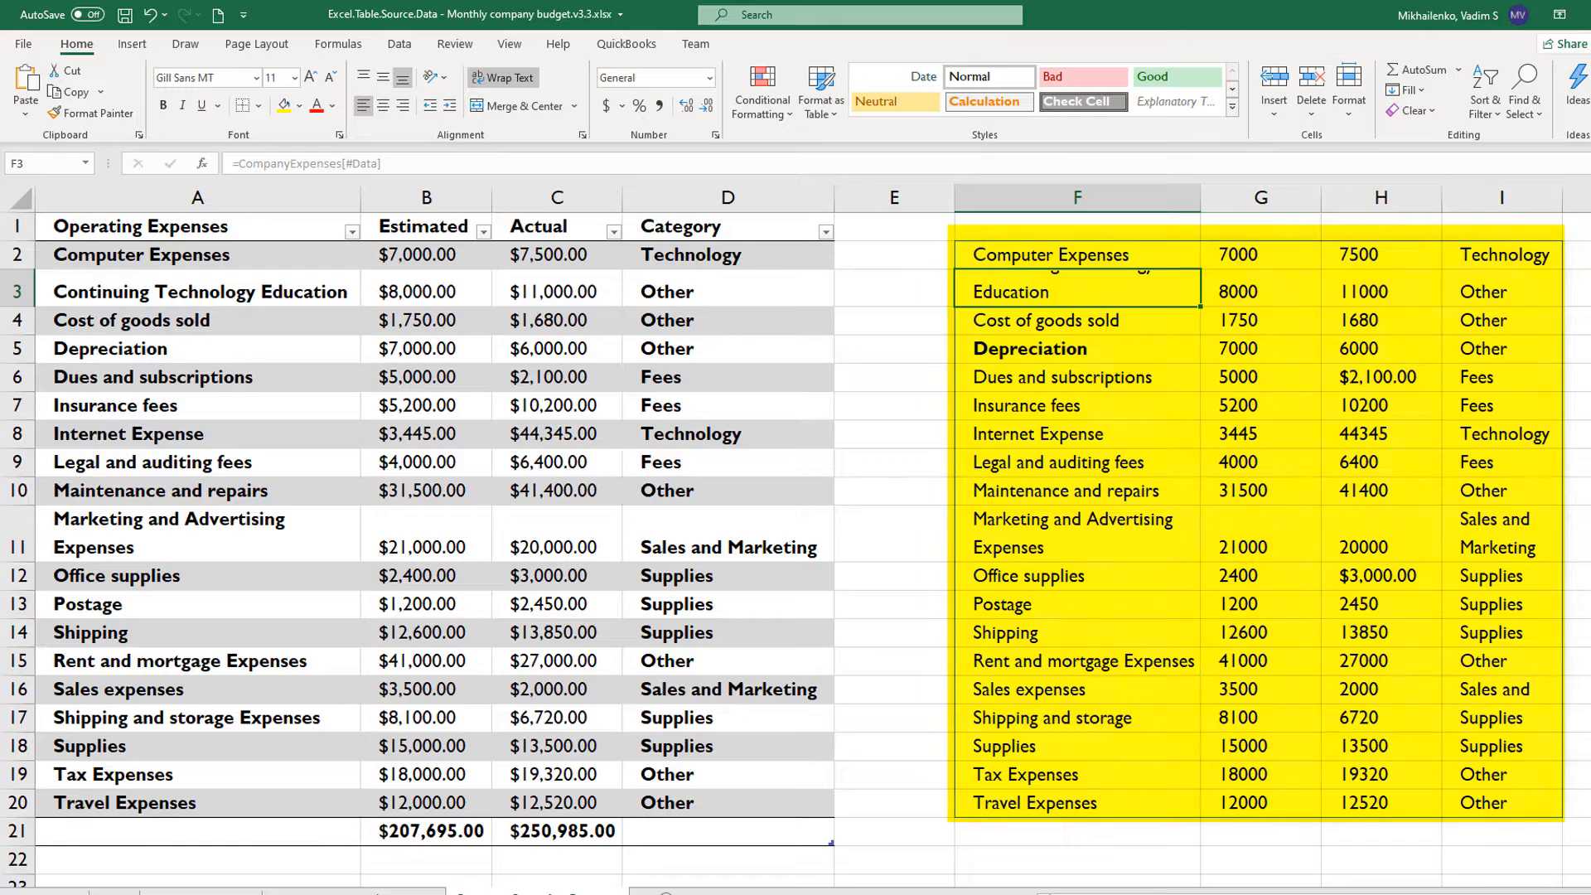
- Delete the =CompanyExpenses[#Data] formula from cell F2
click(1068, 252)
drag(393, 164, 91, 164)
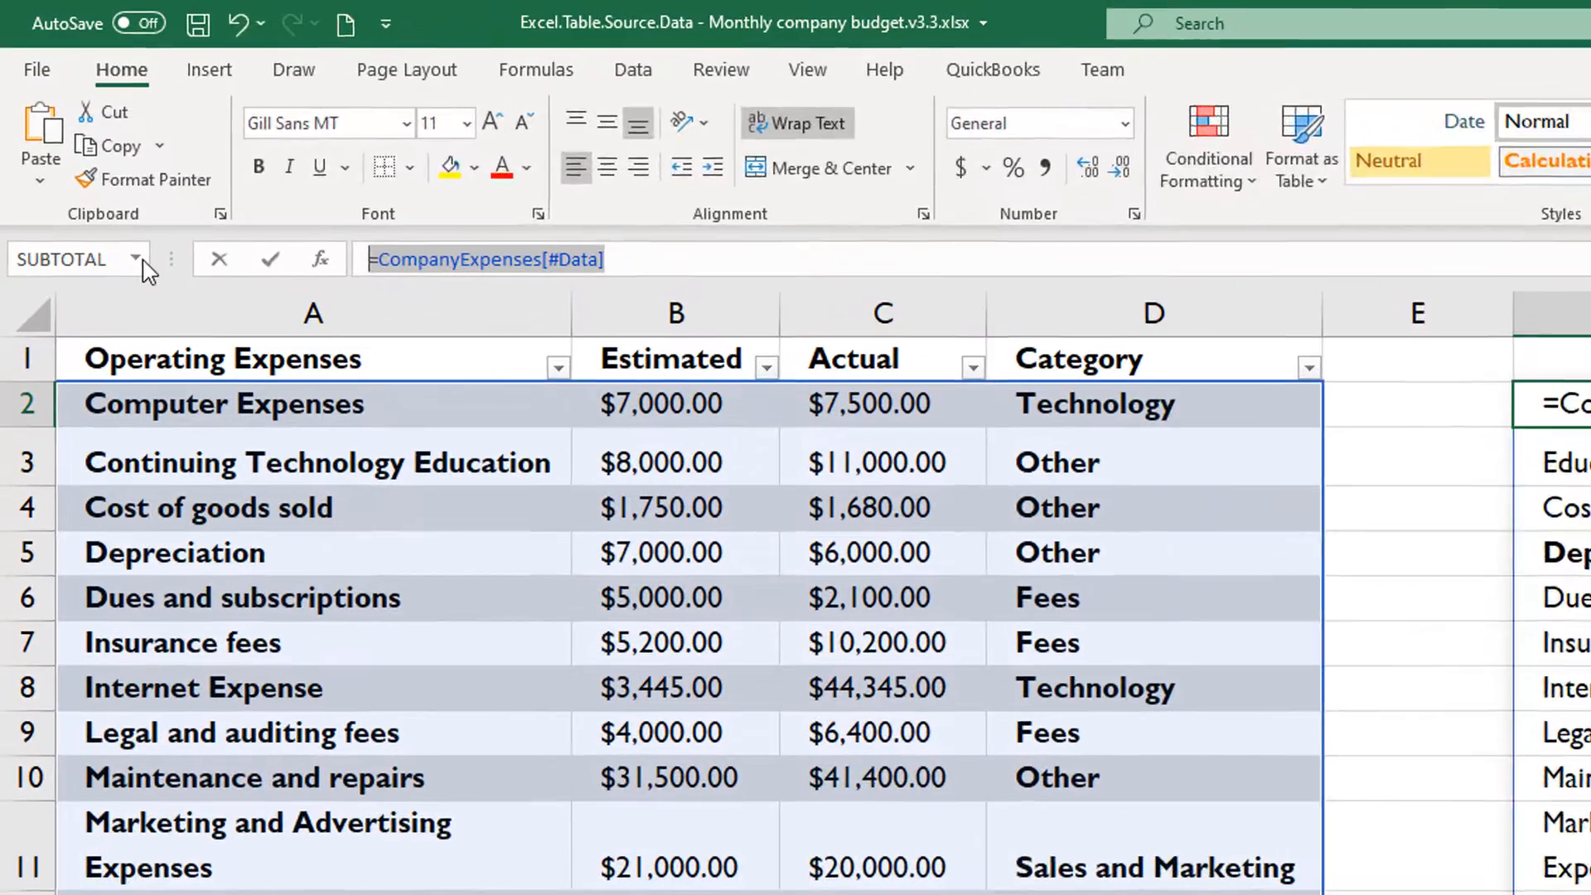
key(BackSpace)
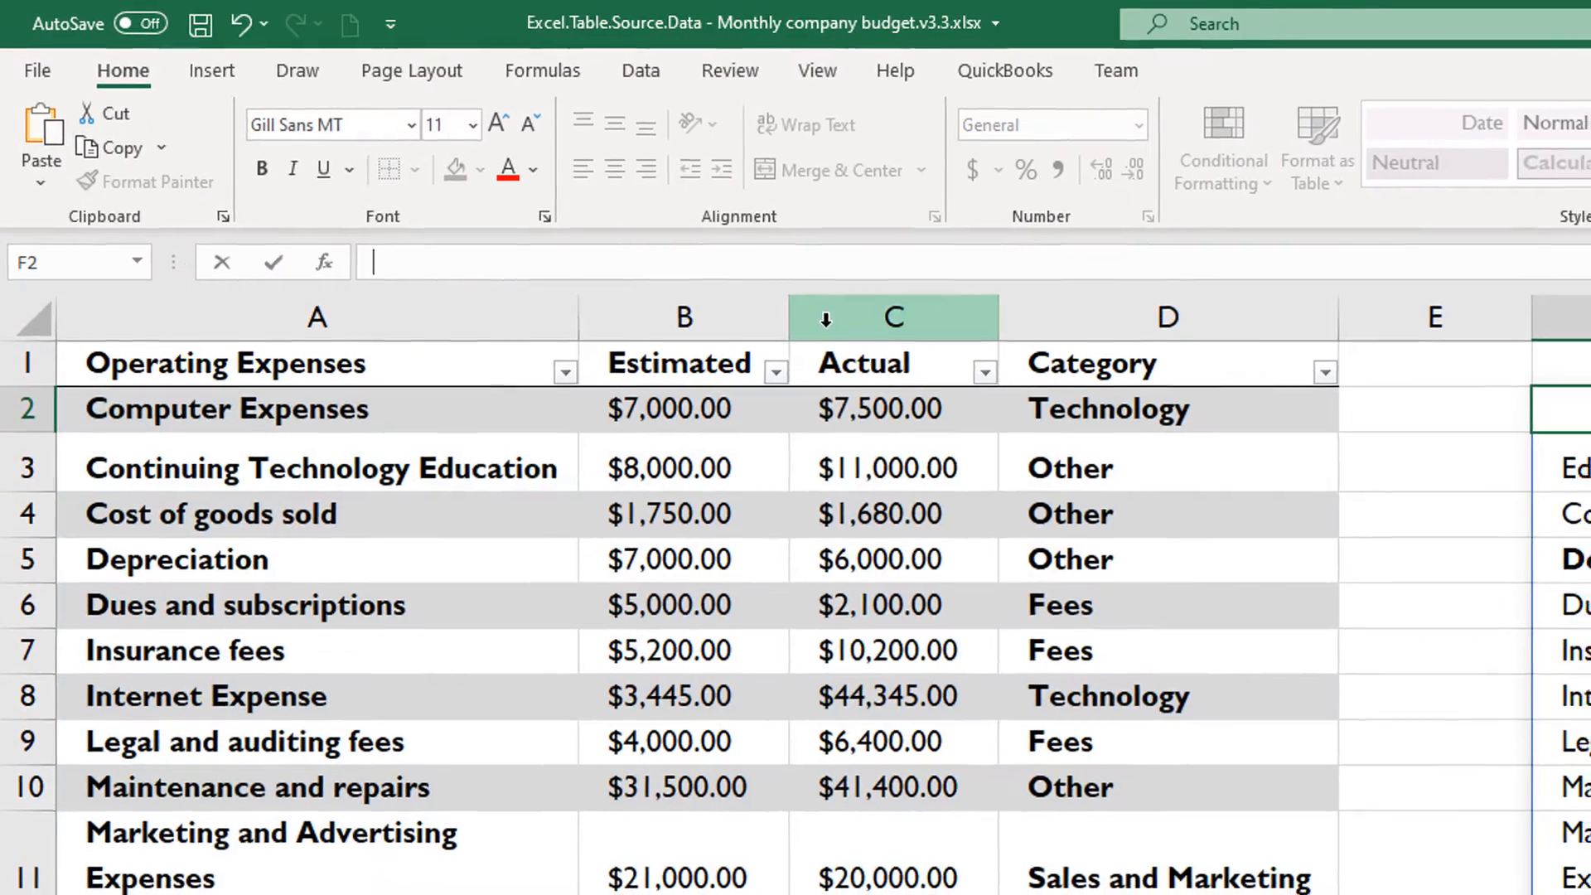
key(Return)
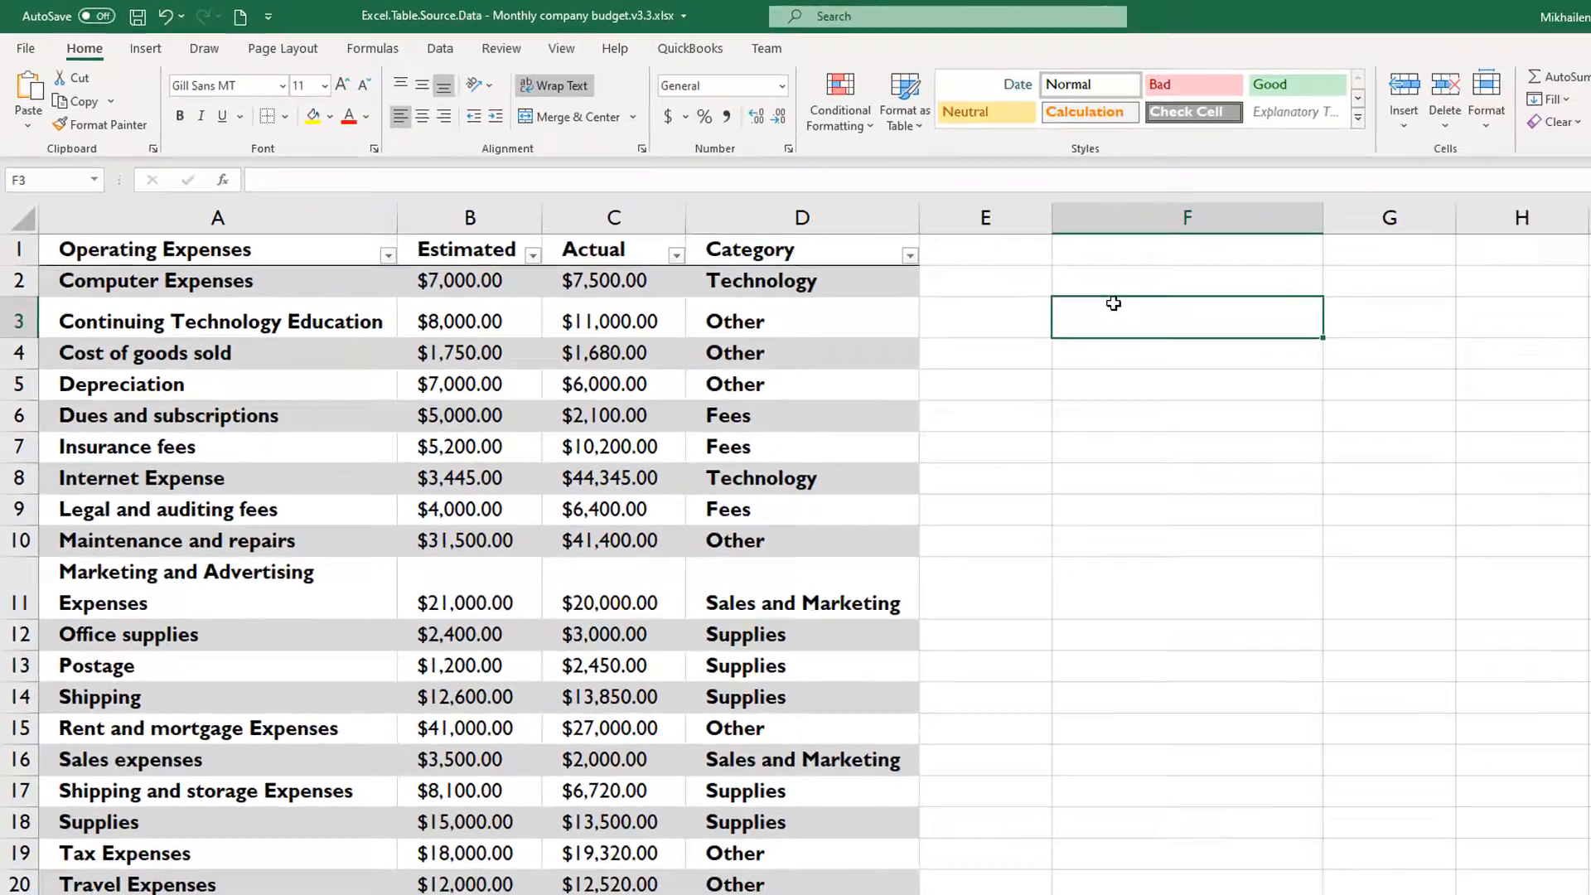
- Enter =CompanyExpenses[[#Data],[Actual]] in cell F2 to return only the data of the Actual column
click(1561, 409)
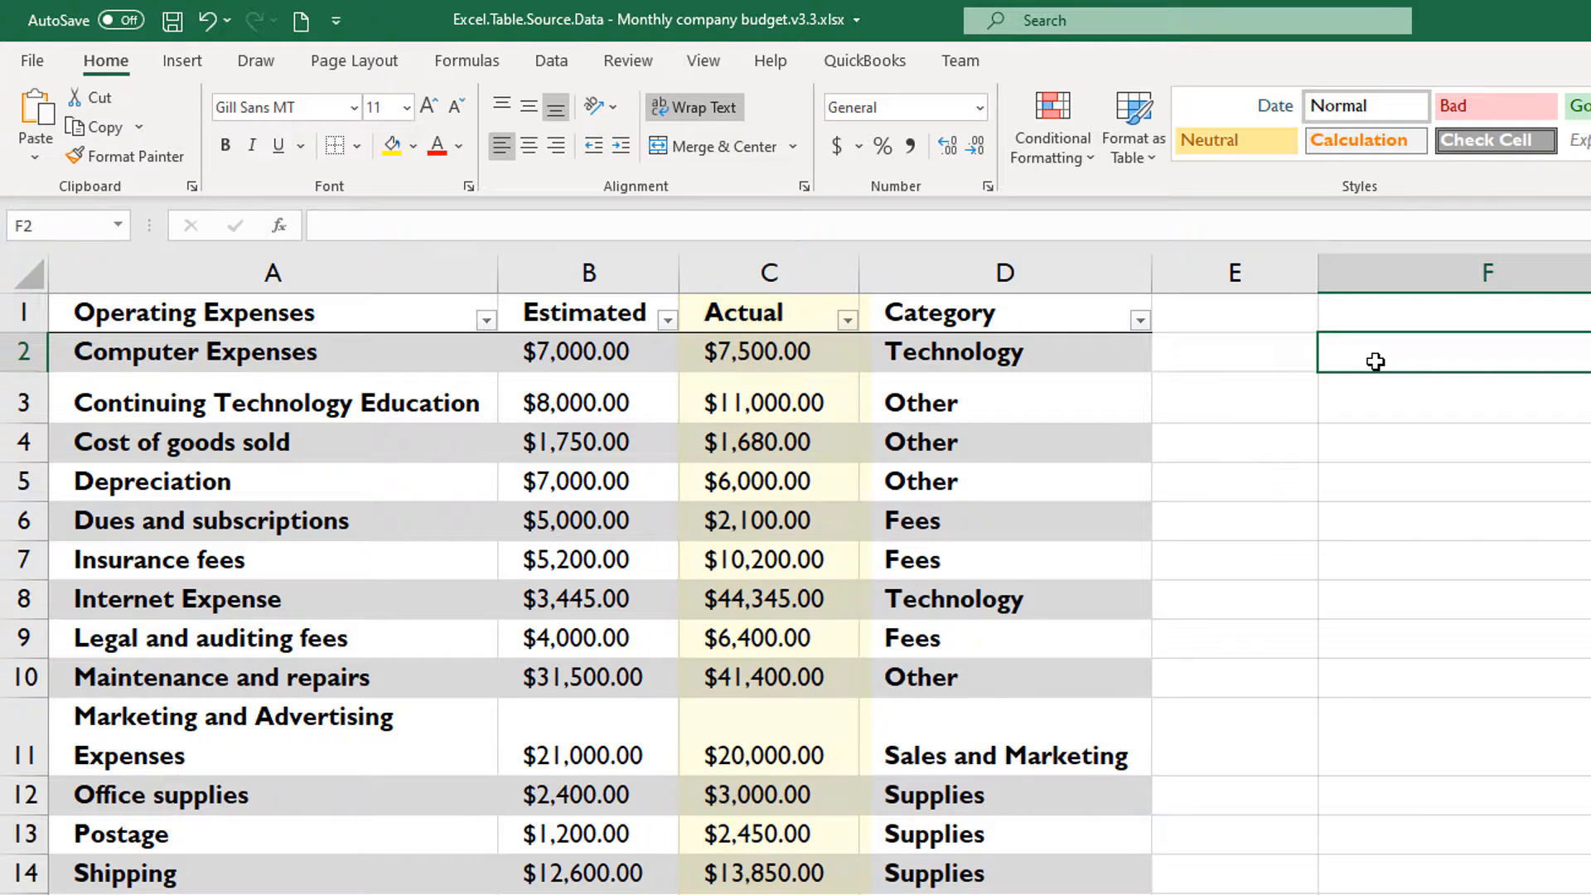
text(=)
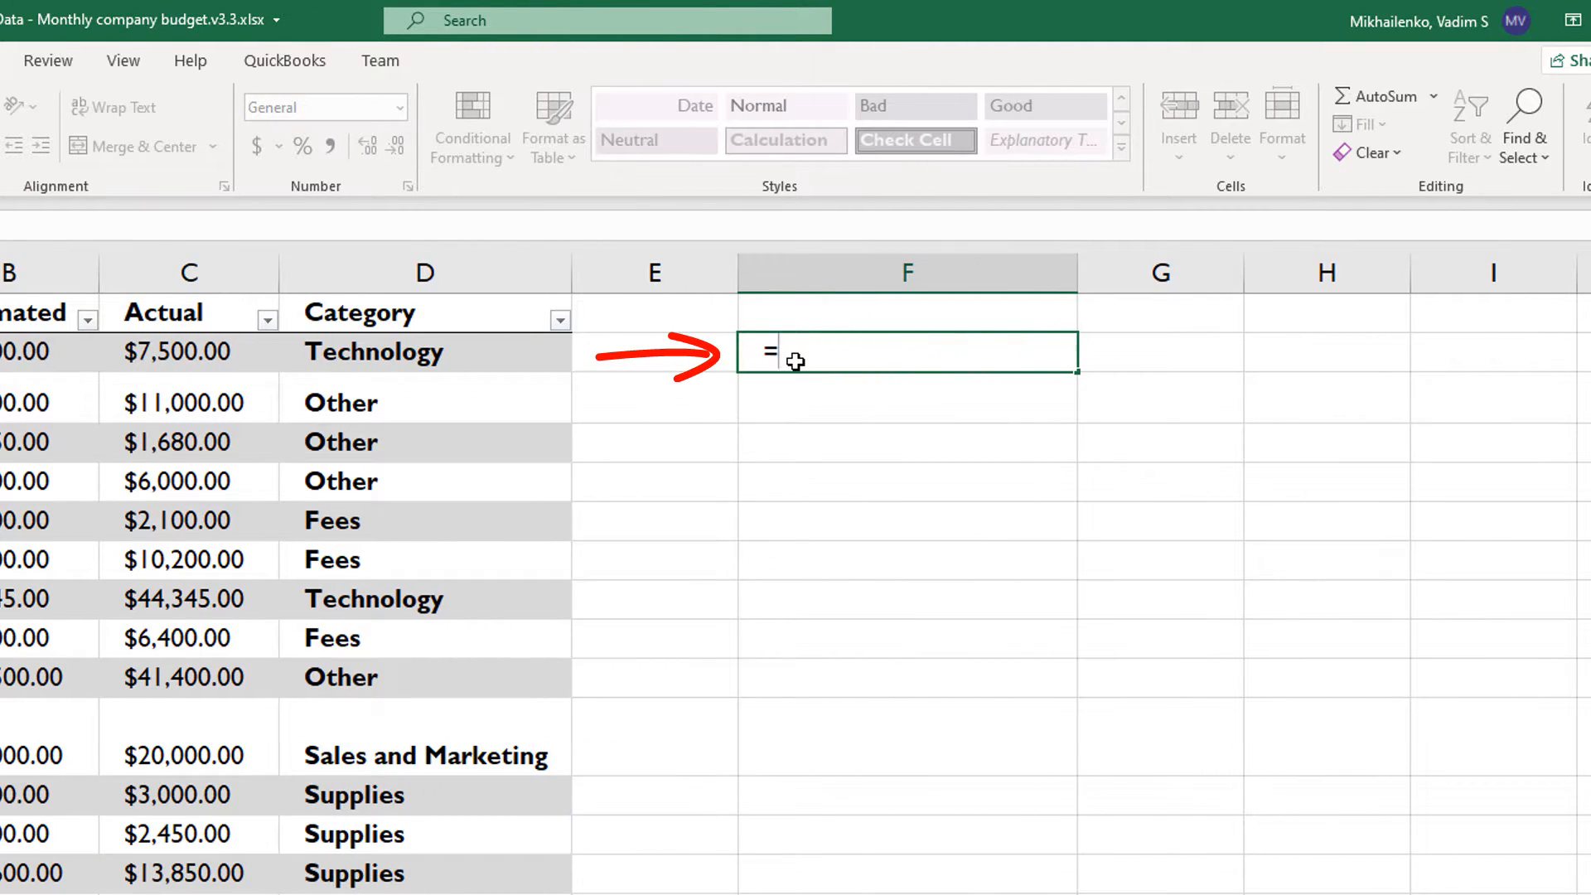
text(CompanyExpenses[)
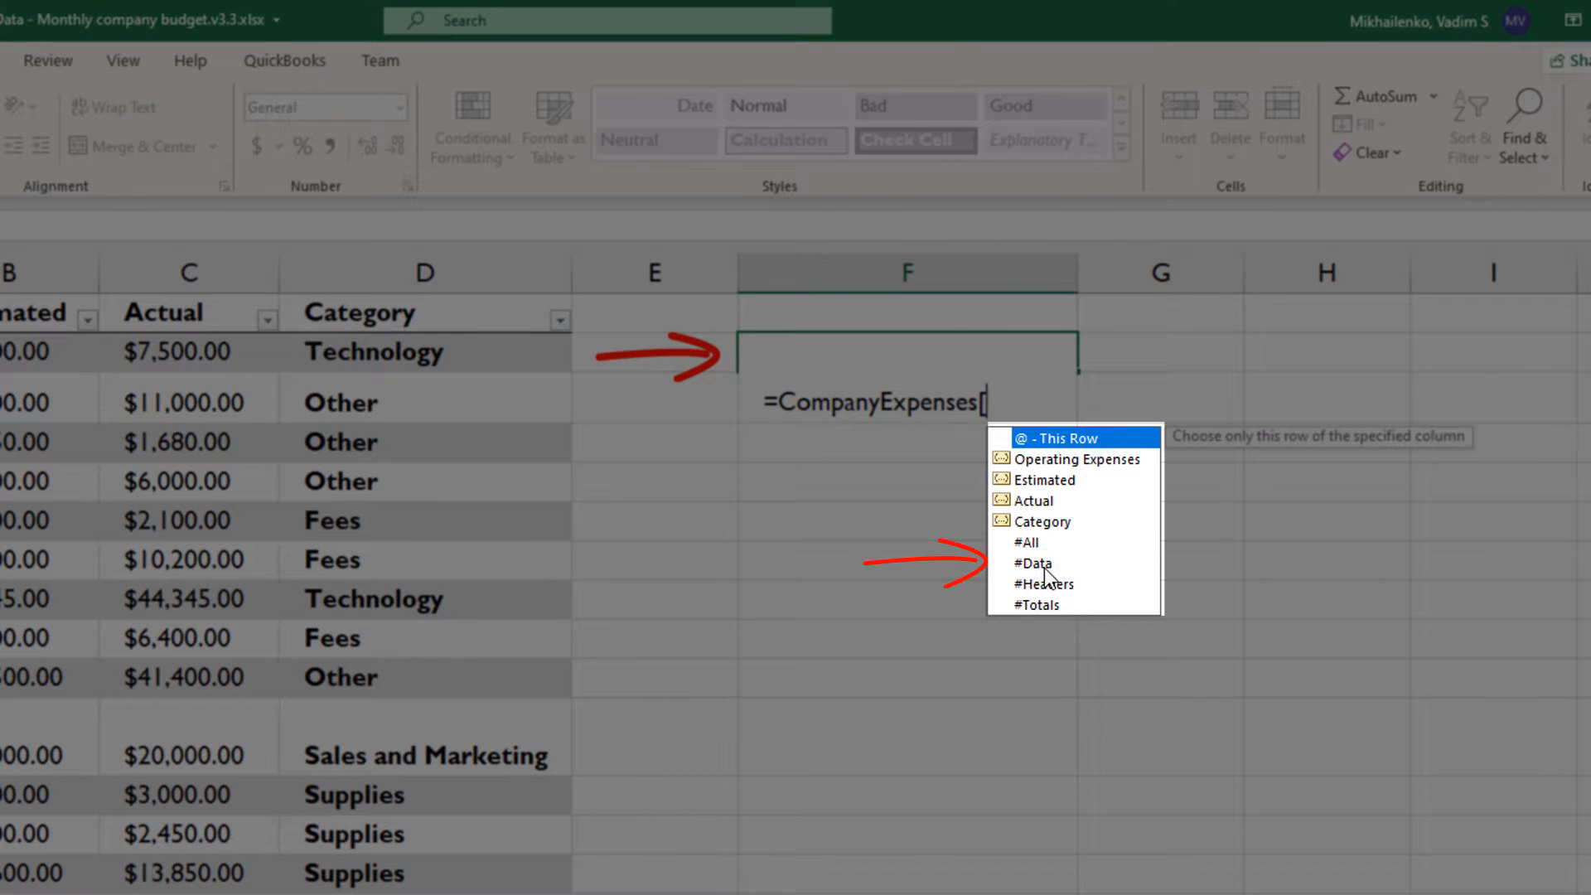
text([)
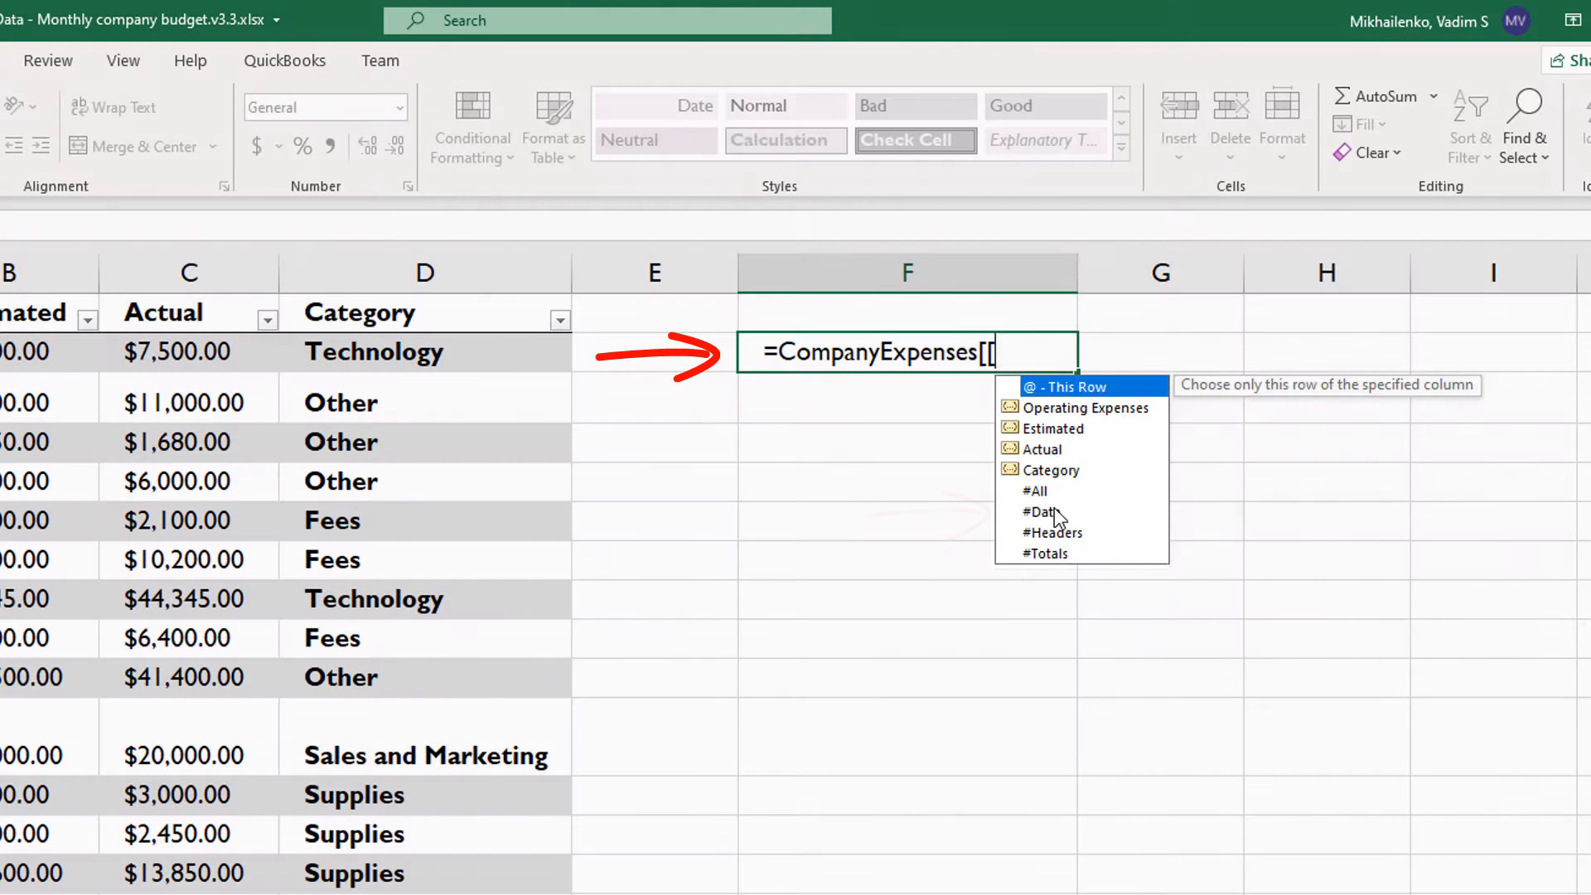
double_click(1049, 511)
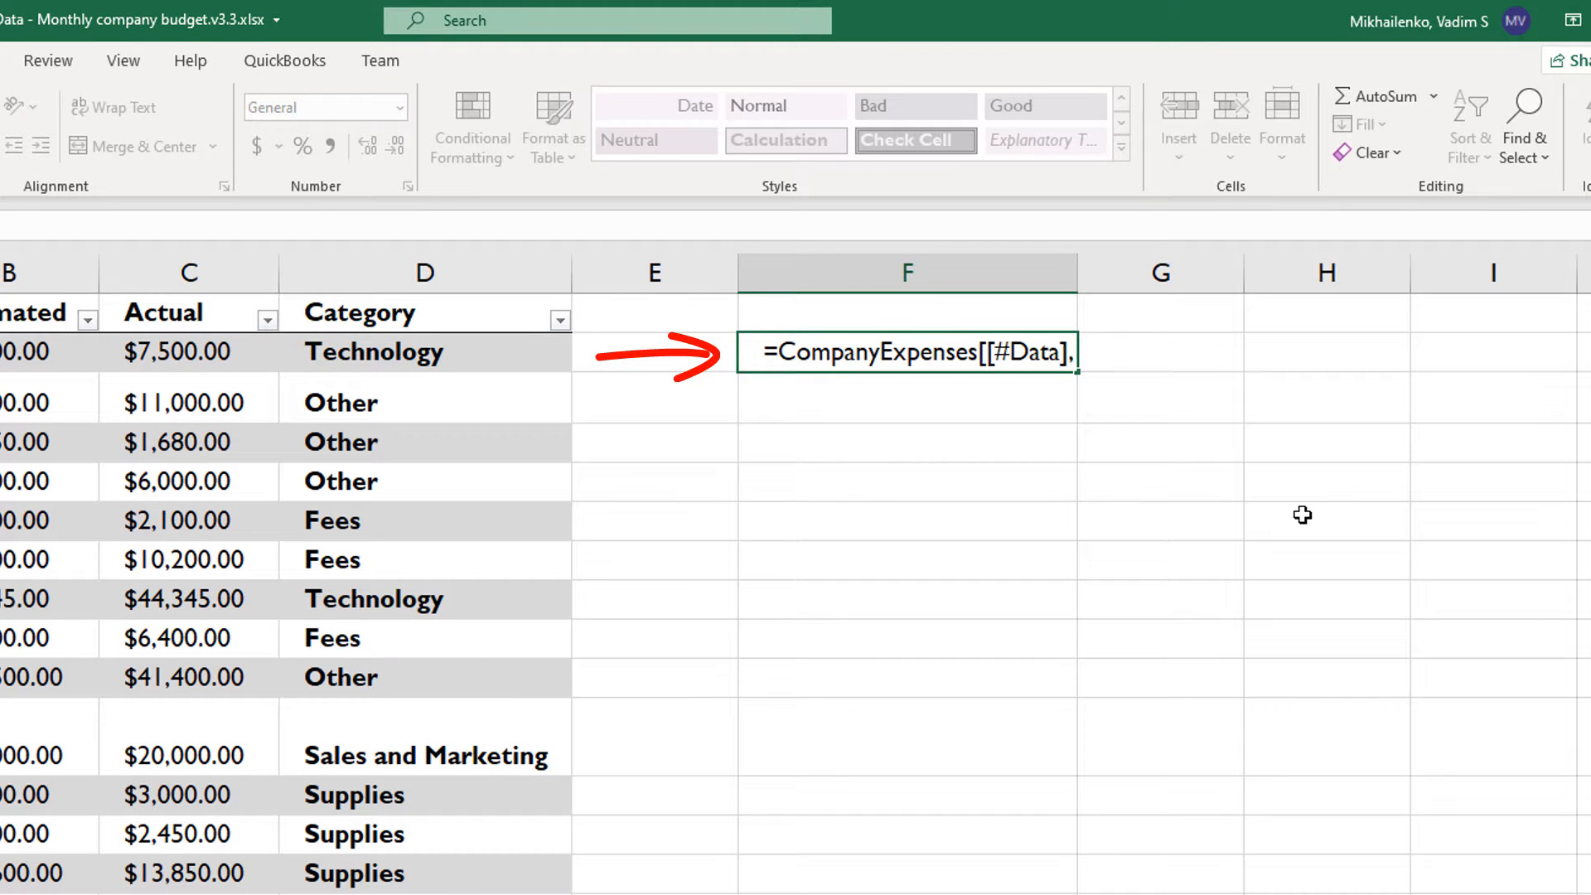
text(,[)
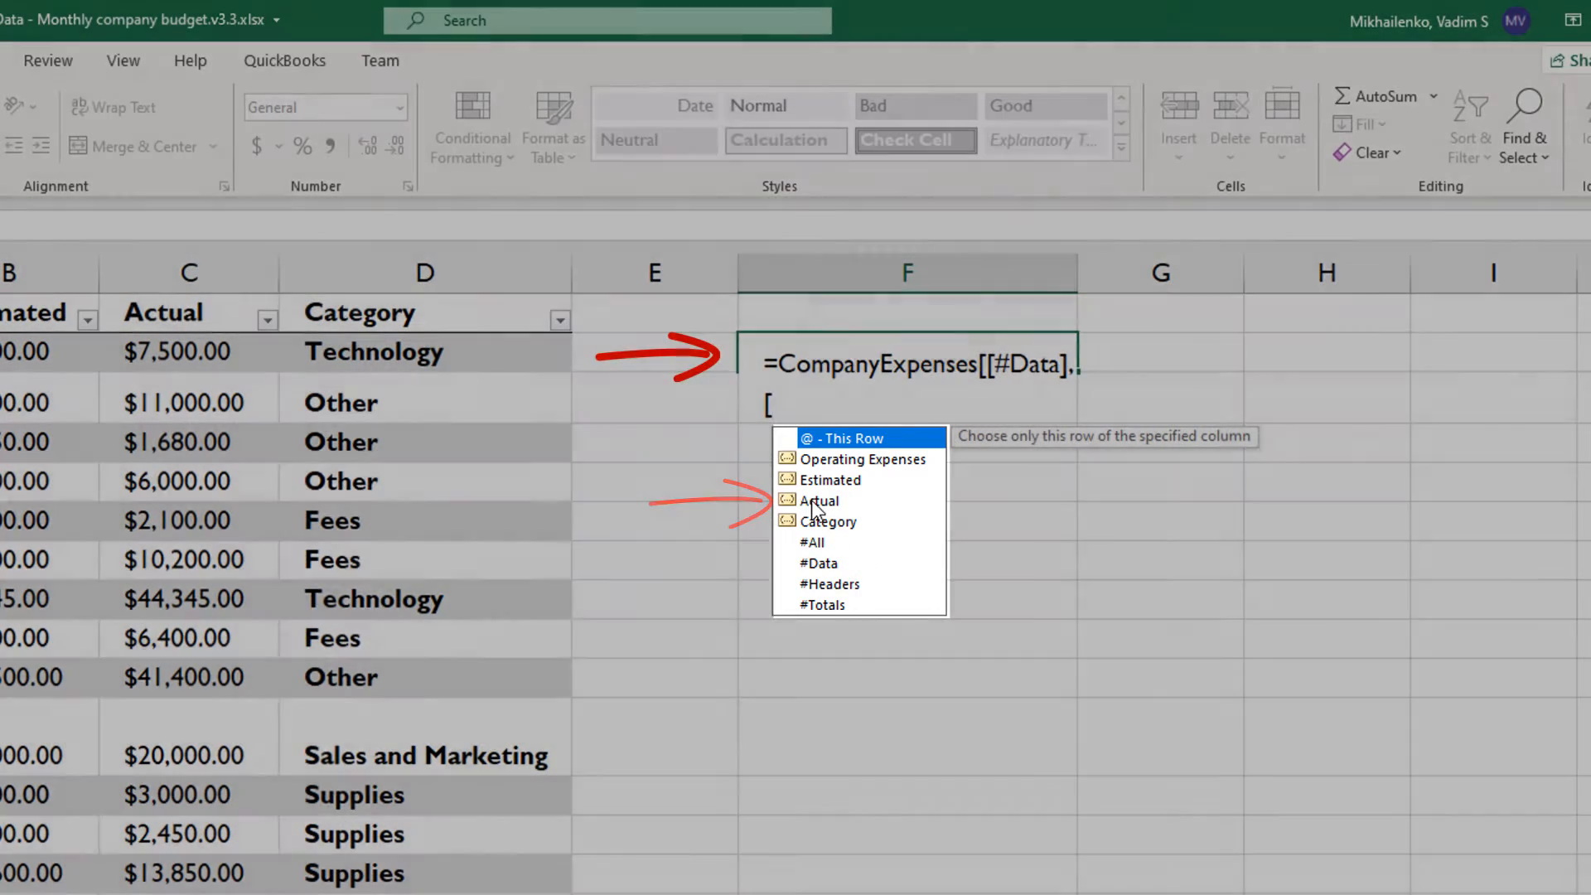
double_click(812, 501)
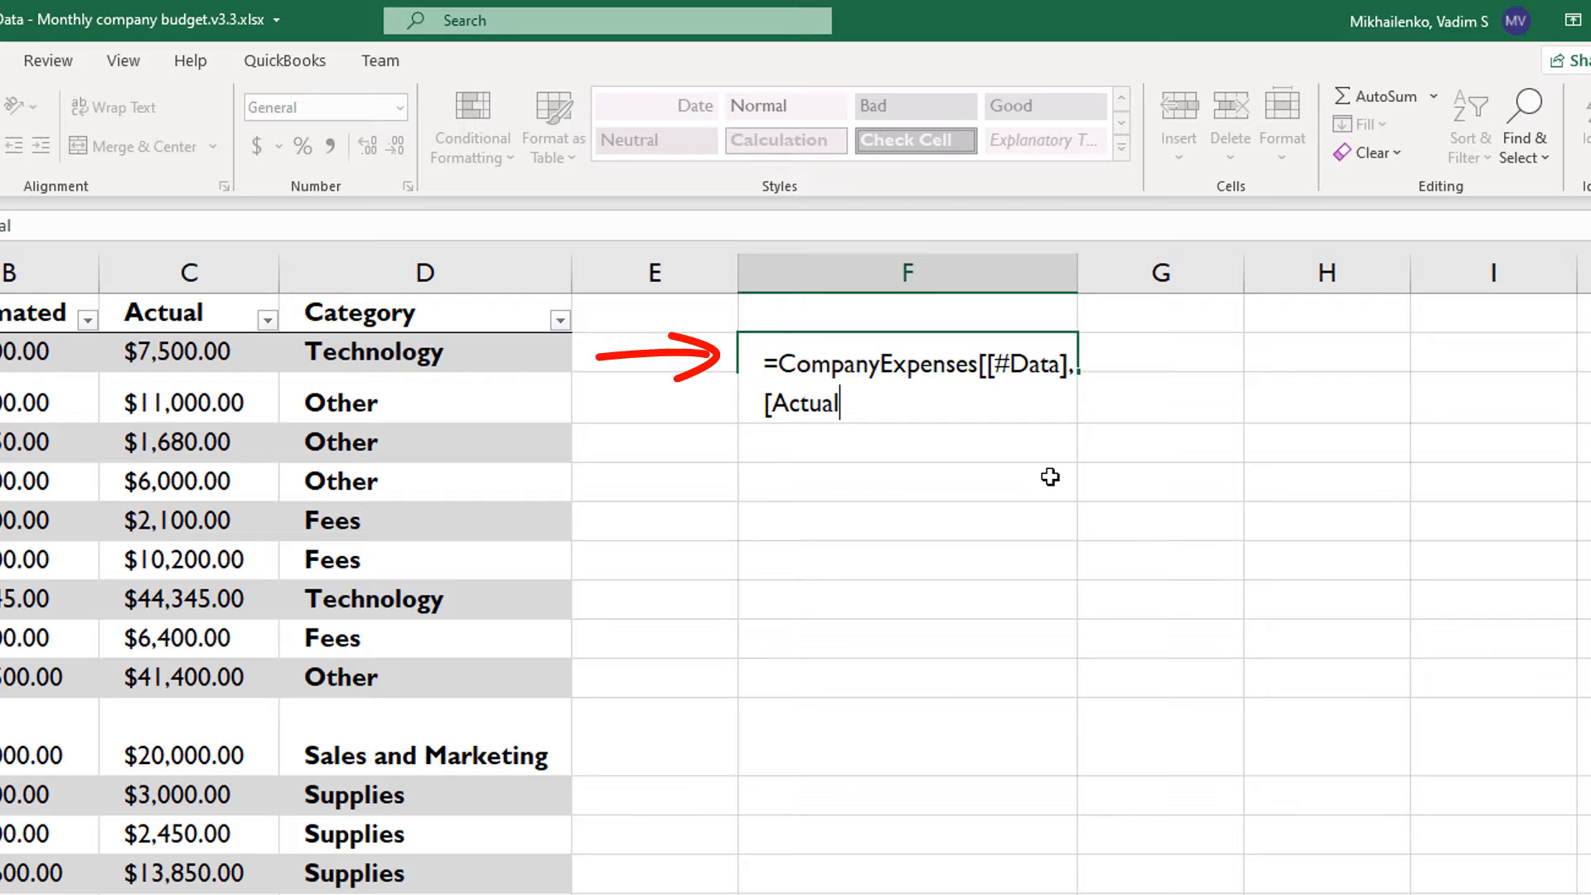
text(]])
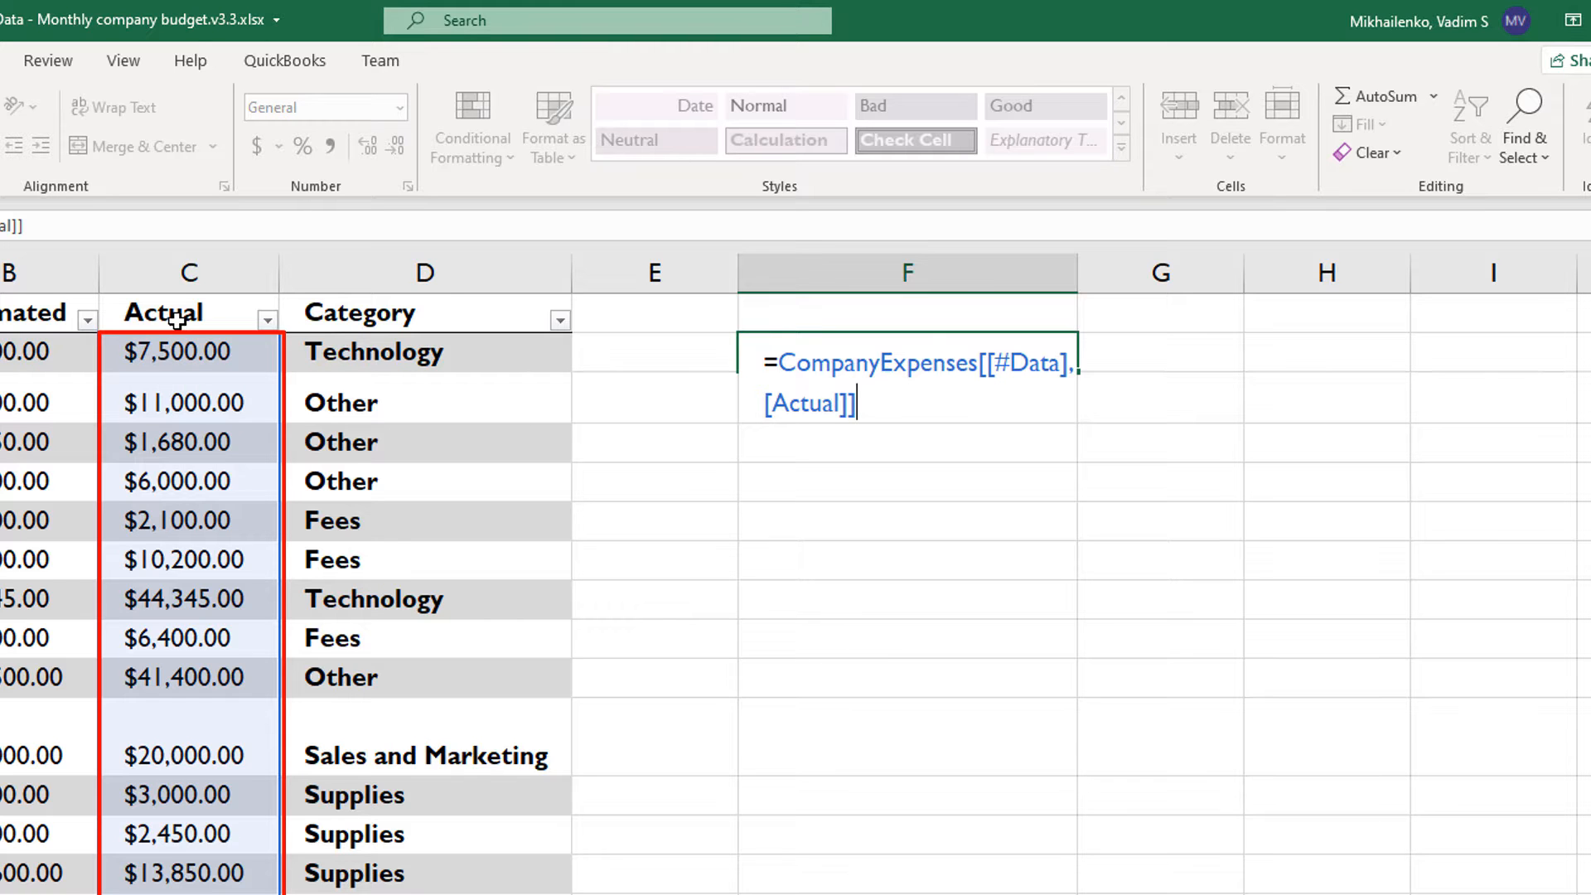
key(Return)
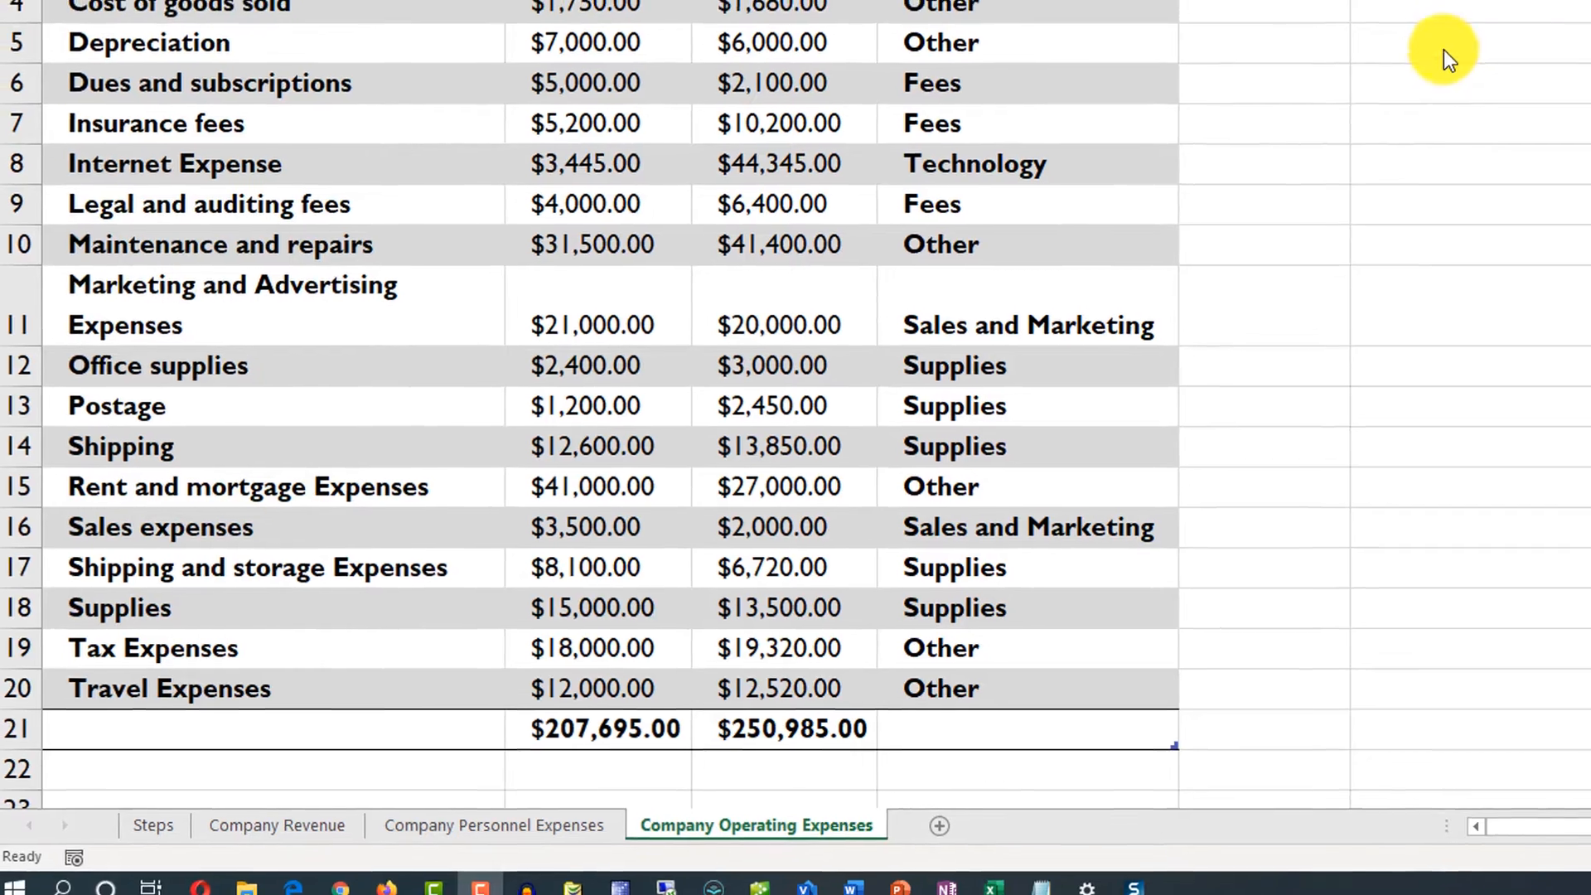
- Enter =CompanyExpenses[#Totals] in cell F5 to return the table's total row, and select the returned cells
click(1461, 31)
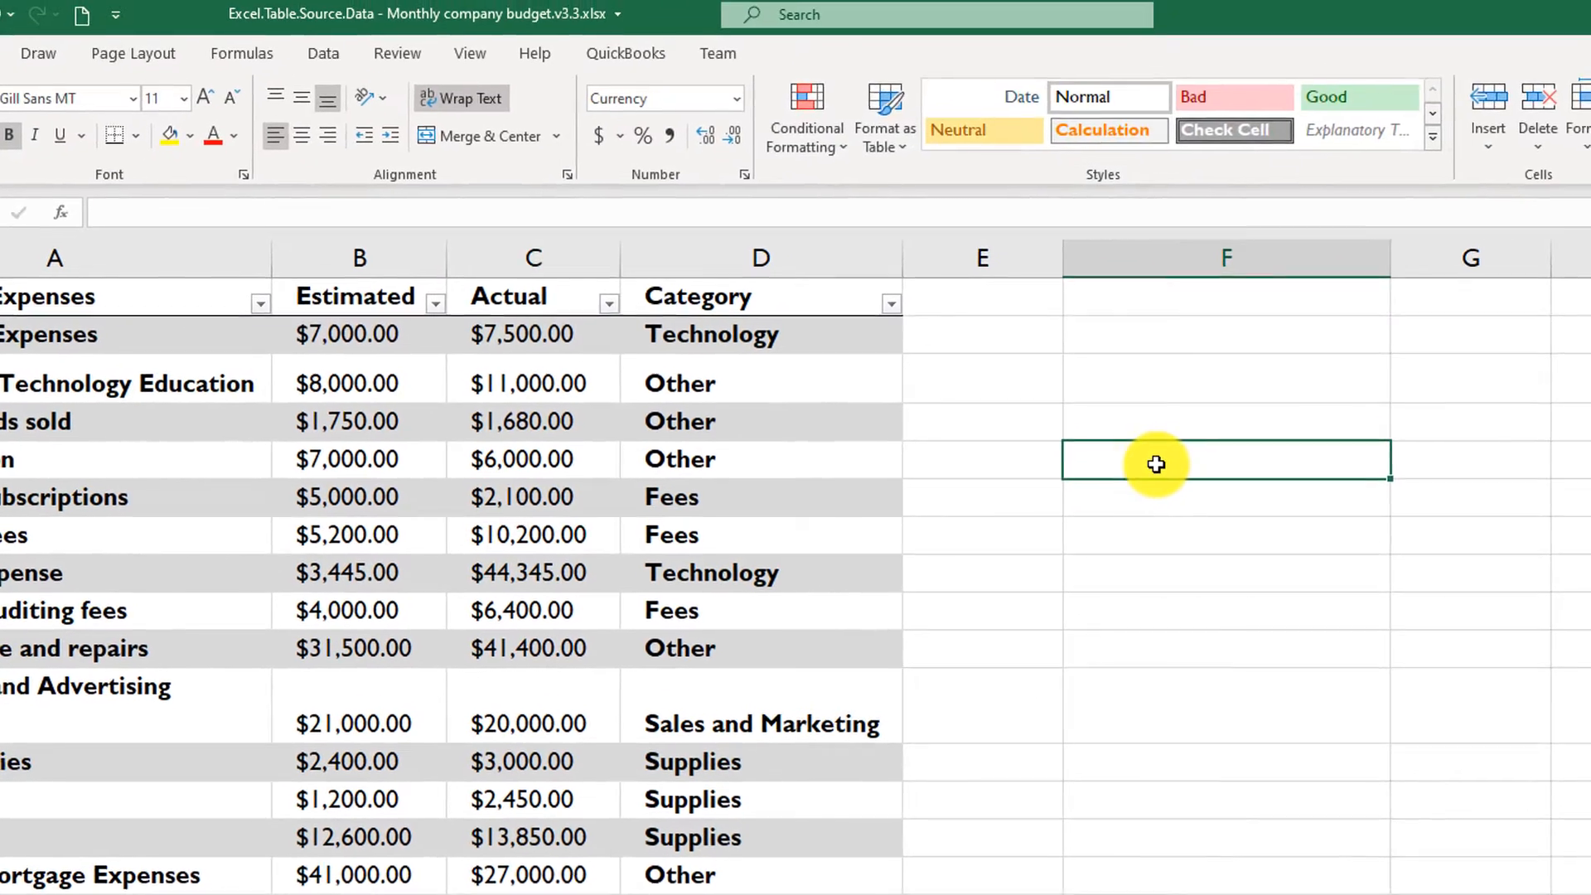
text(=)
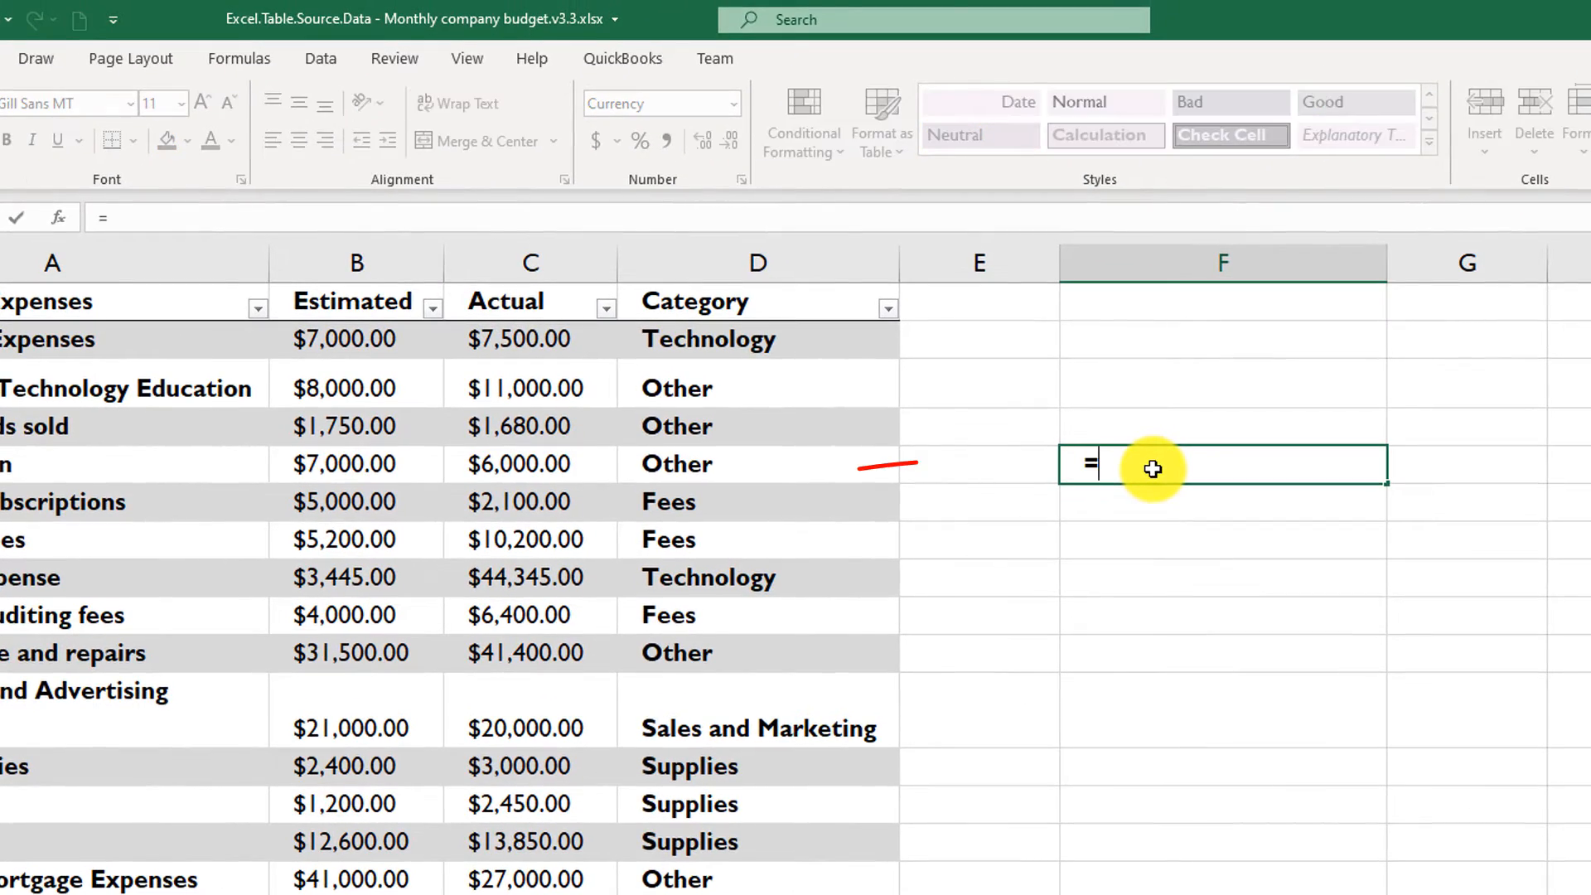
text(CompanyExpenses)
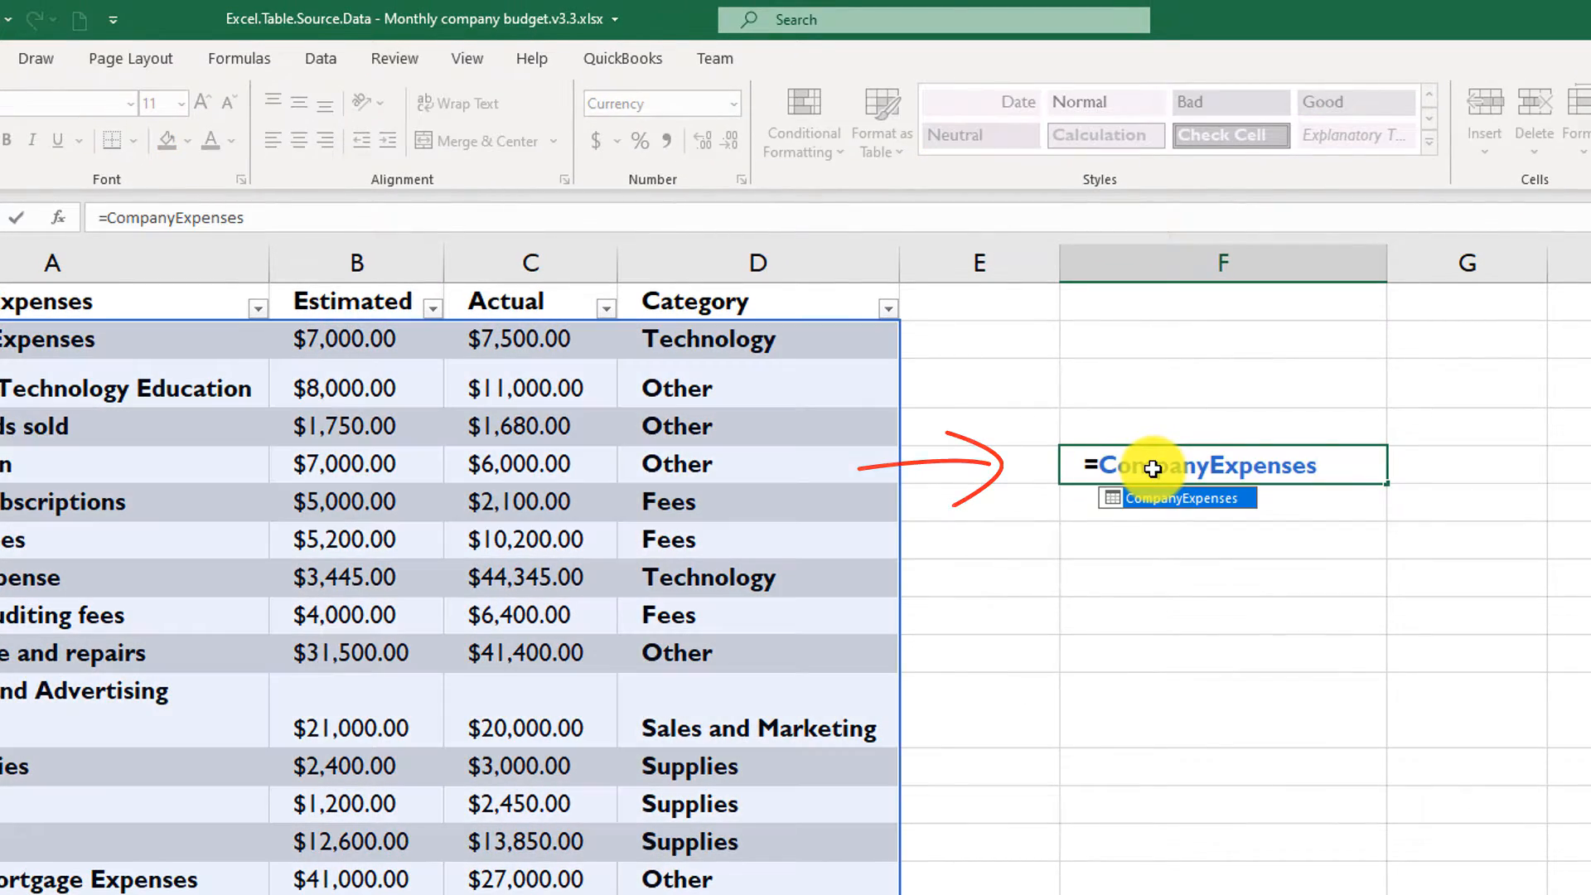
text([)
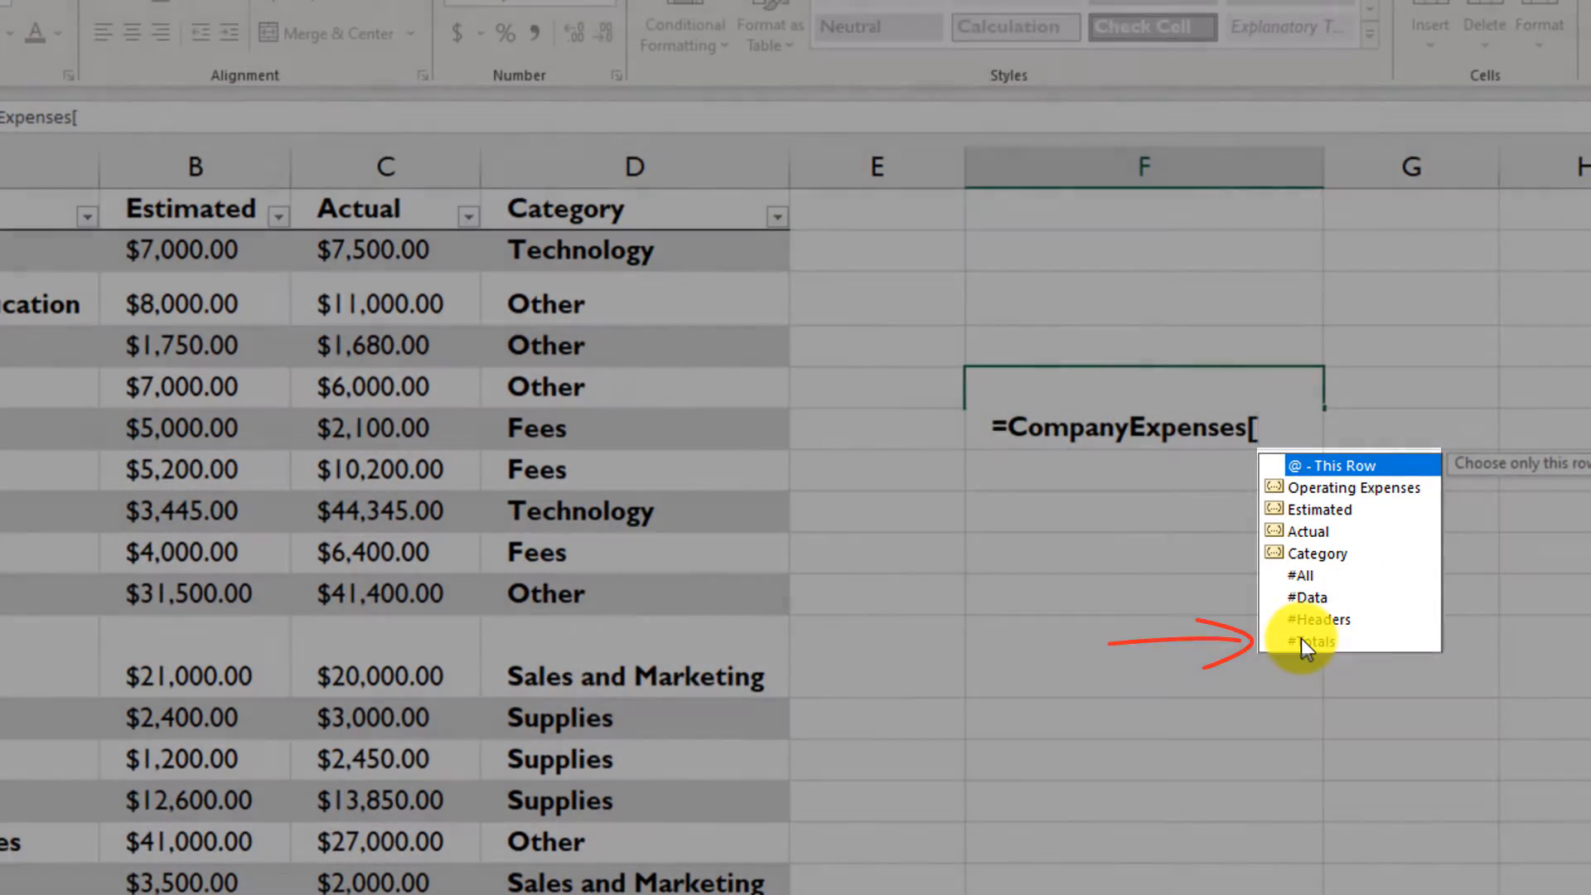
double_click(1301, 638)
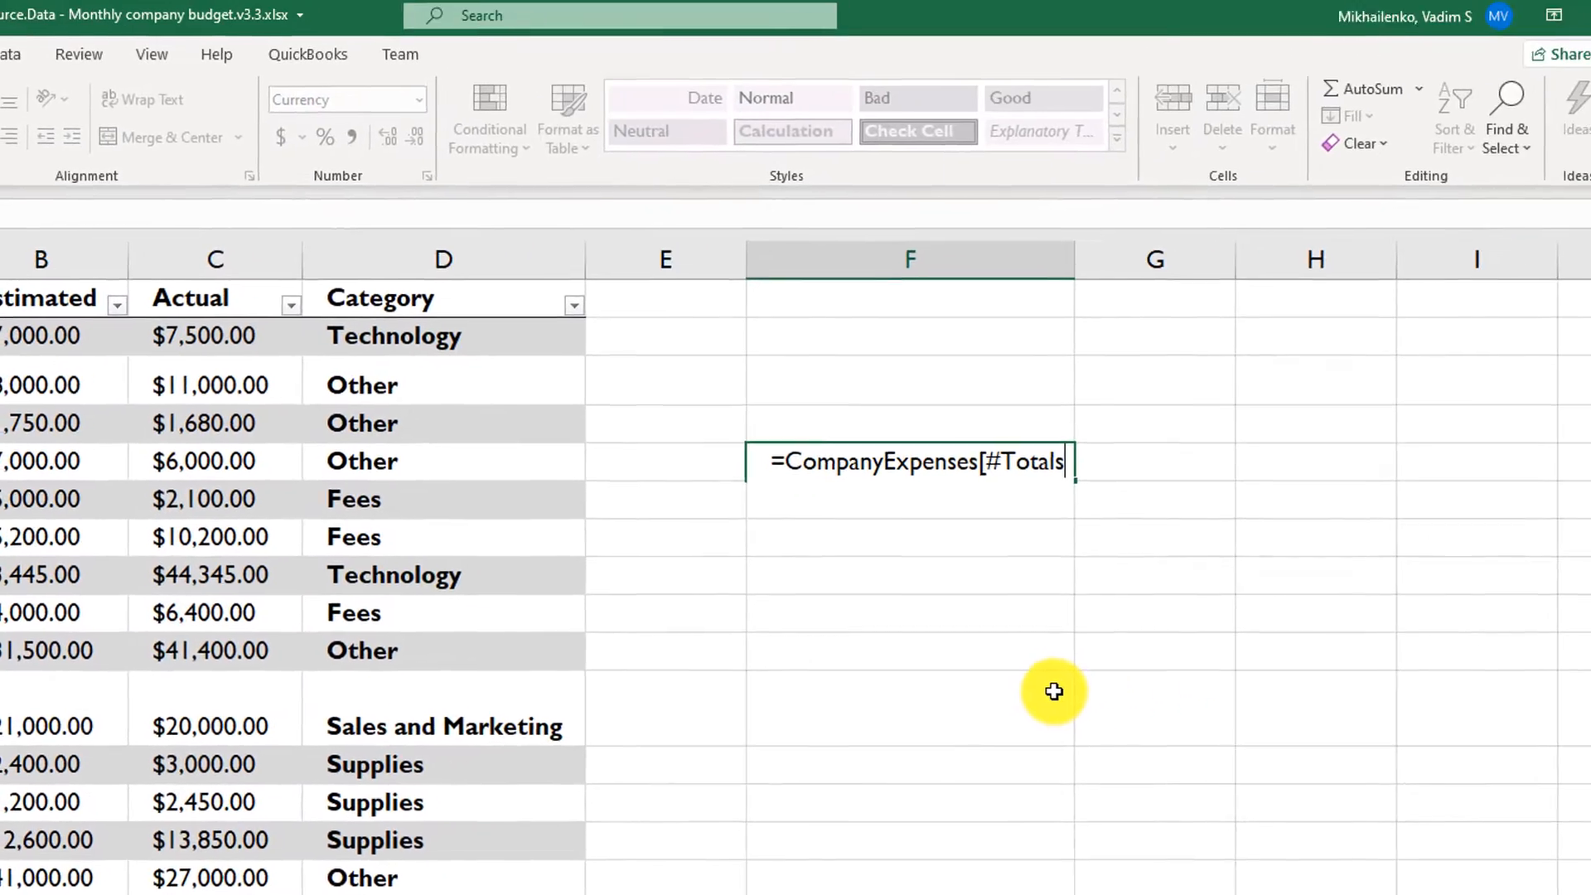
text(])
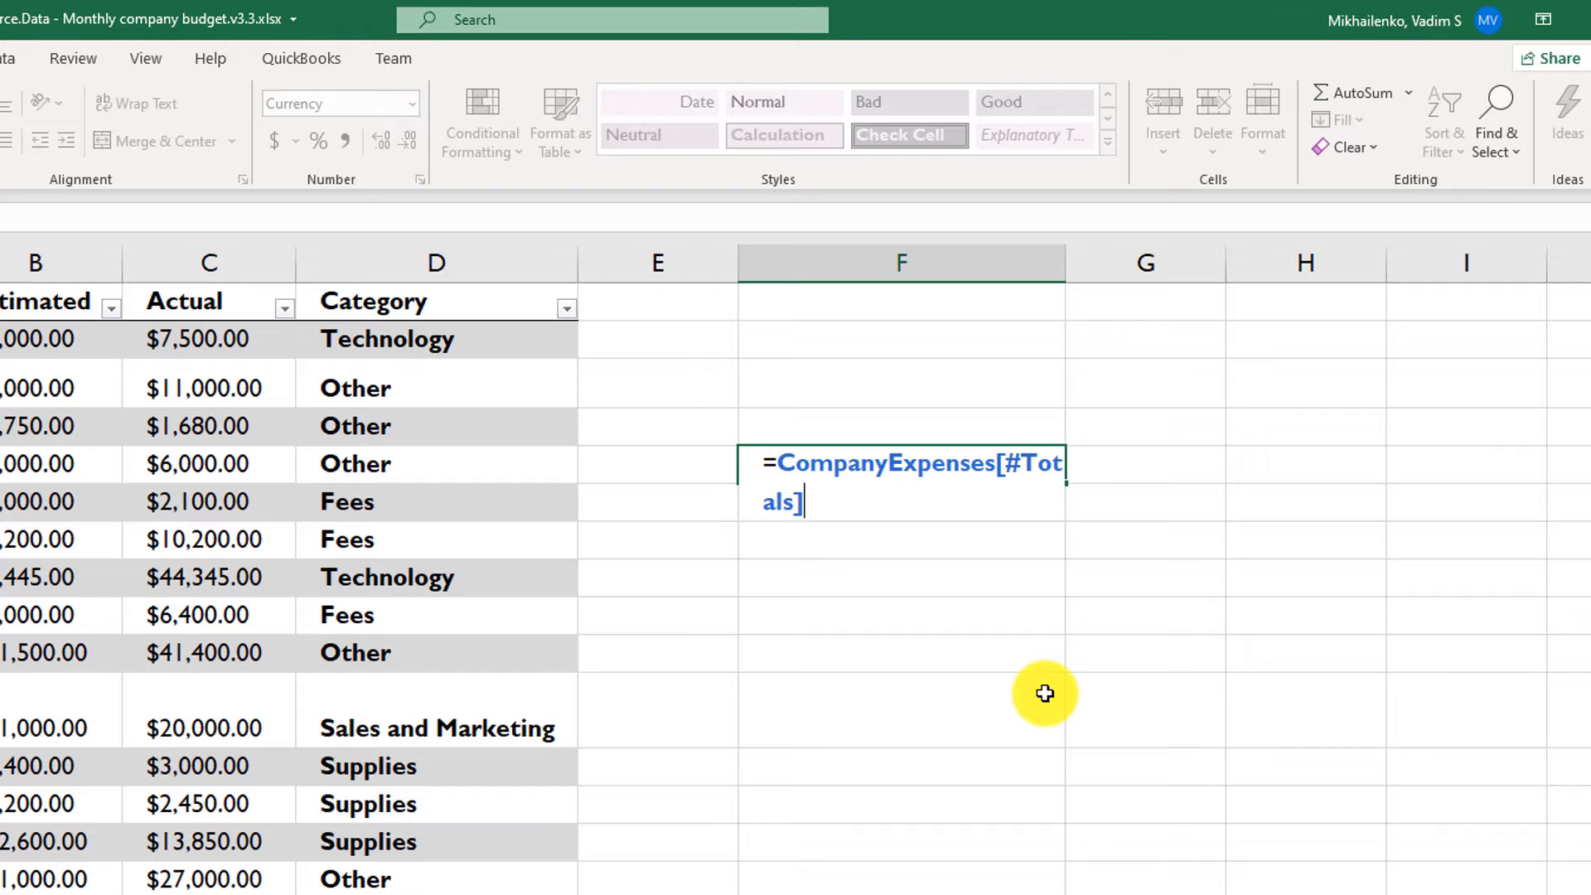
key(Return)
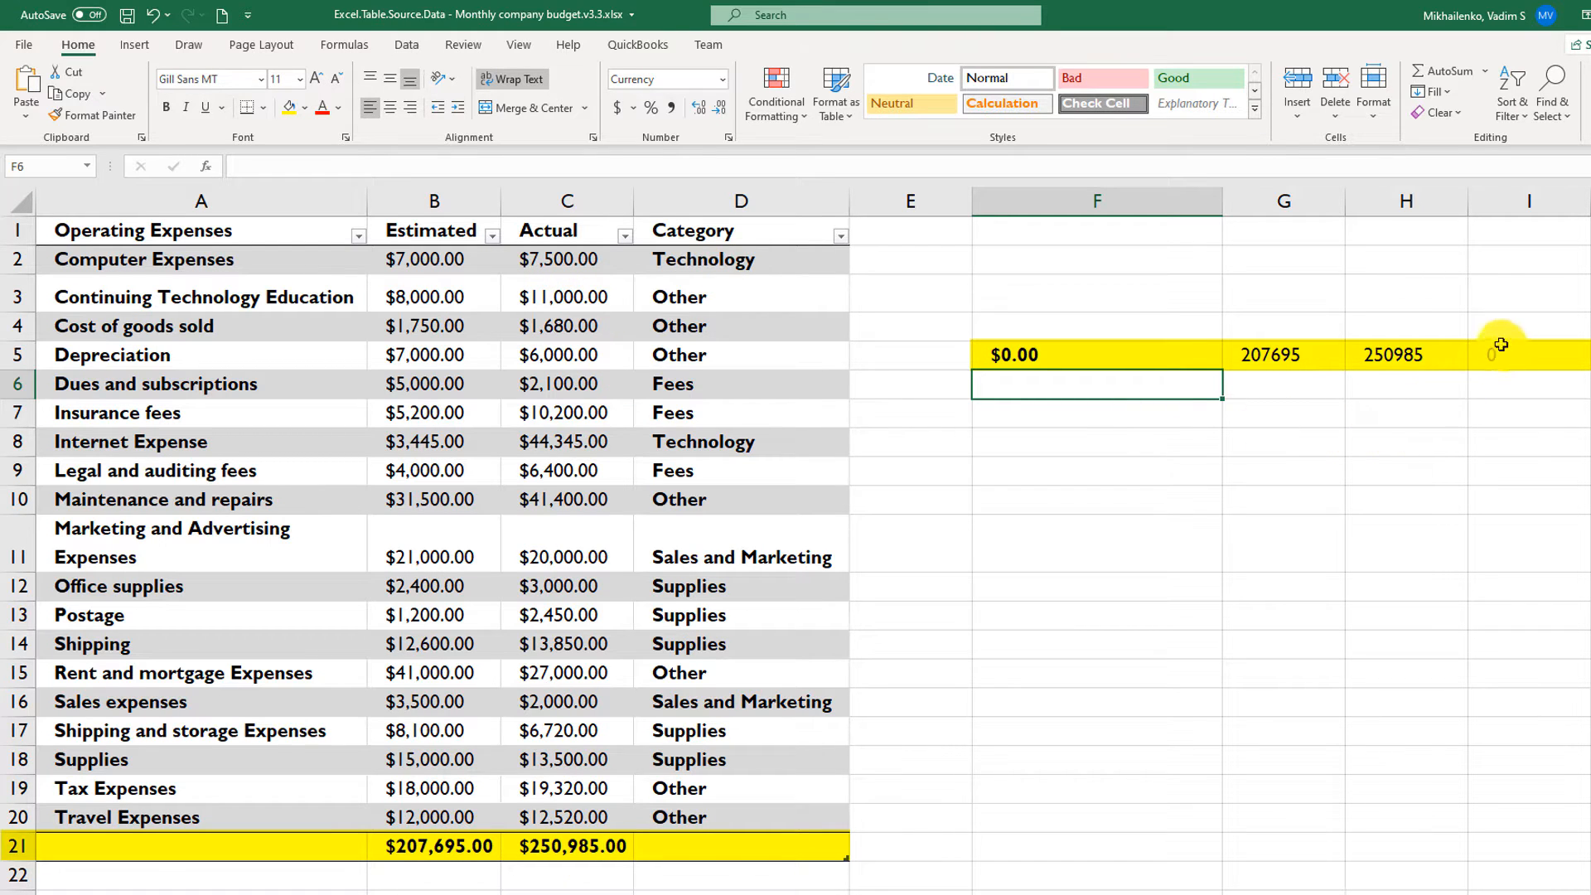
drag(1515, 354, 1122, 351)
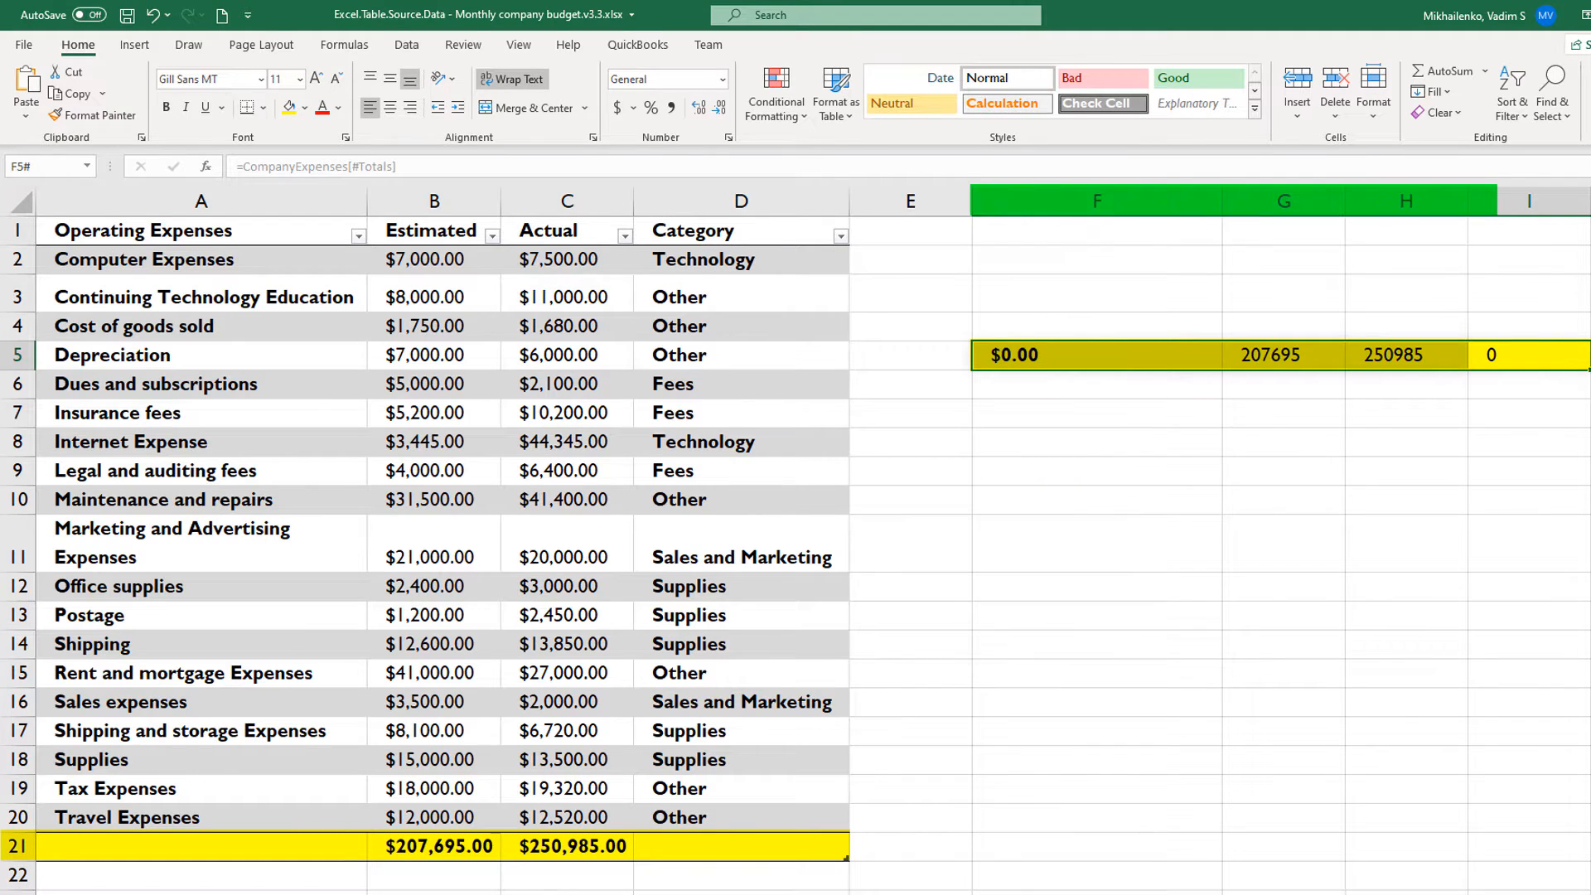
- Enter =CompanyExpenses[[#Totals],[Actual]] in cell F7 to return only the Actual column's total, and reselect the cell to show its formula
click(1046, 424)
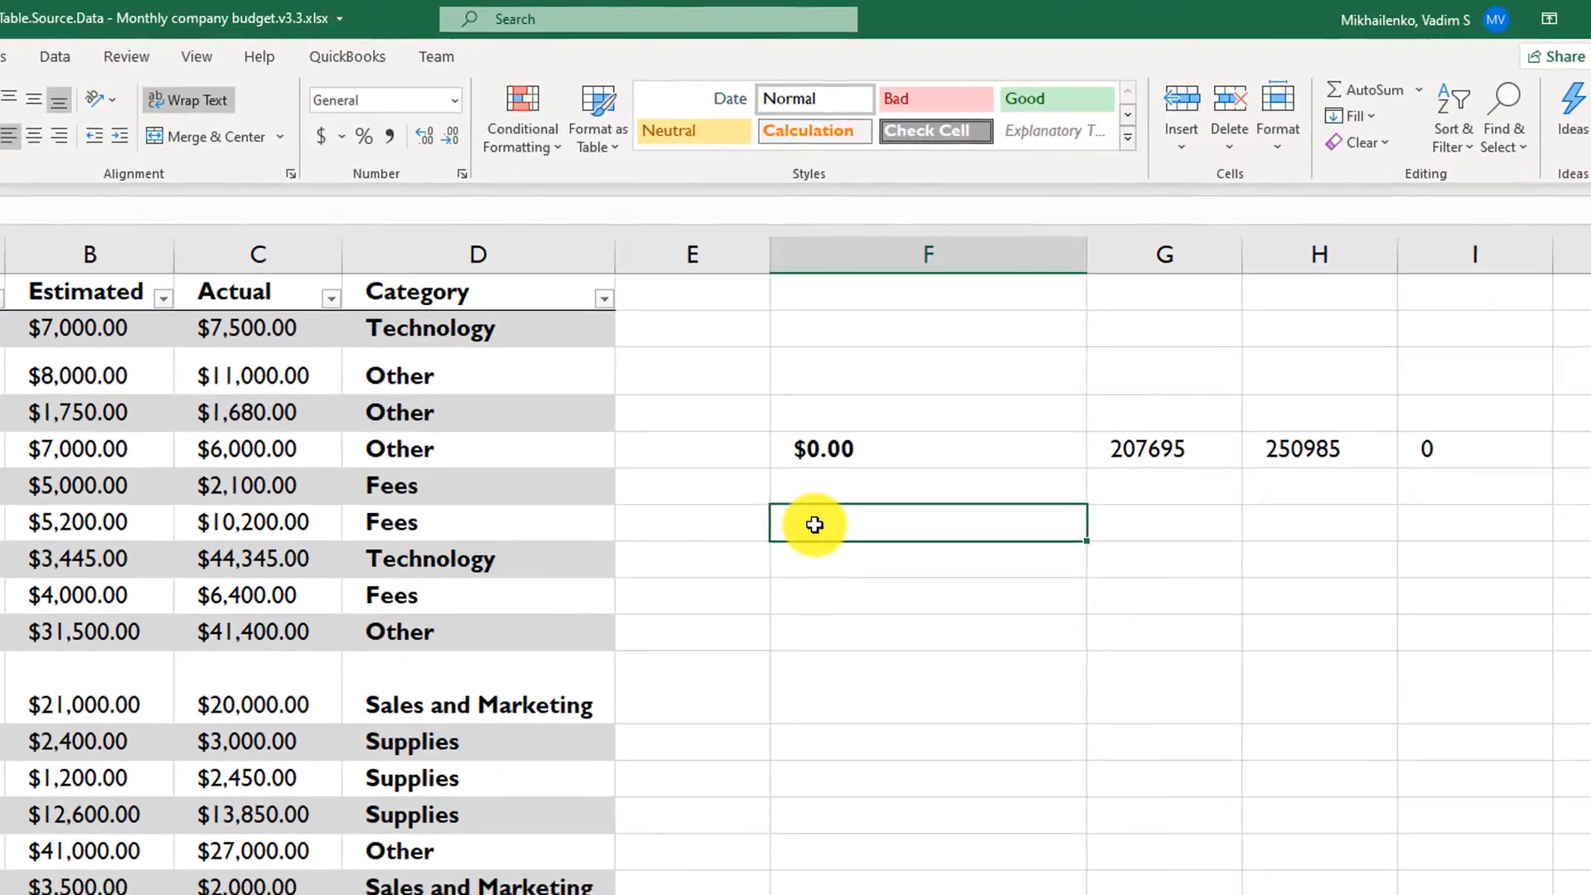
text(=)
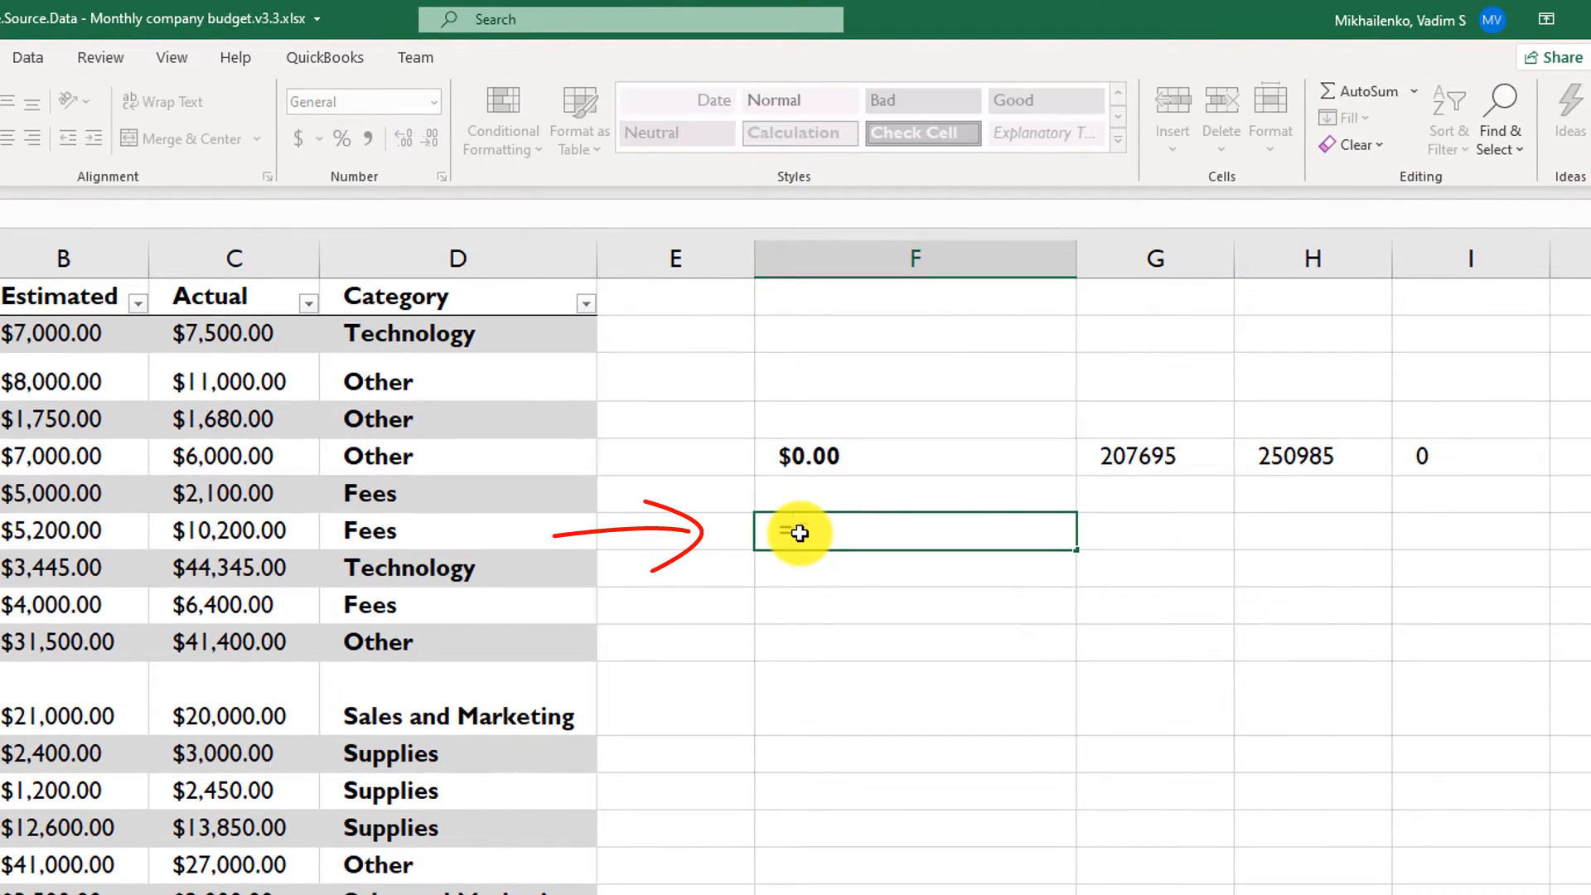
text(CompanyExpenses)
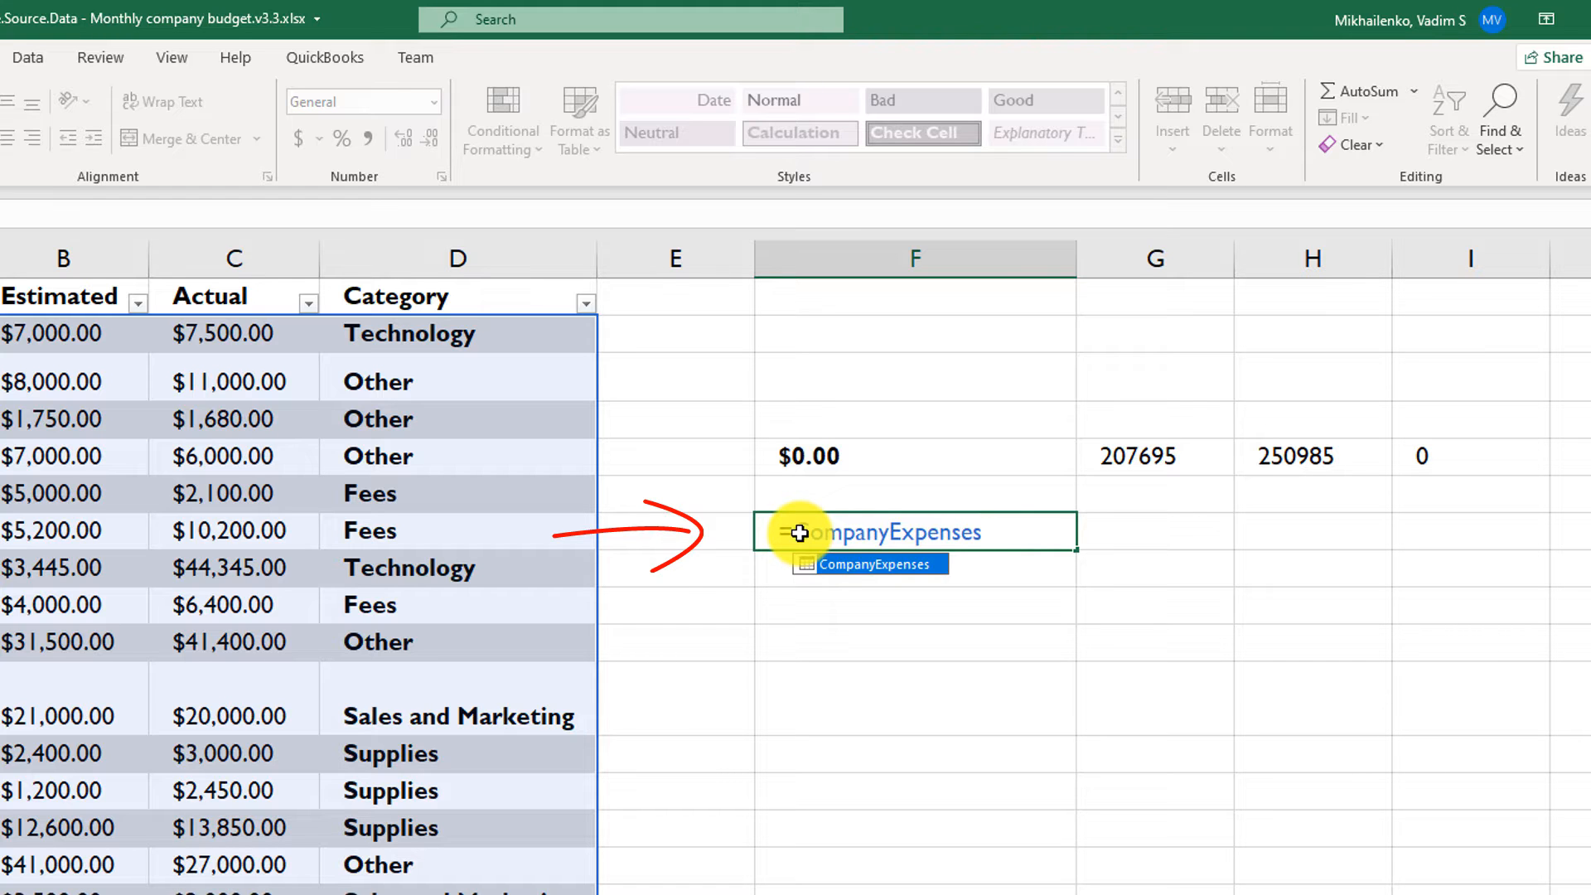
text([[)
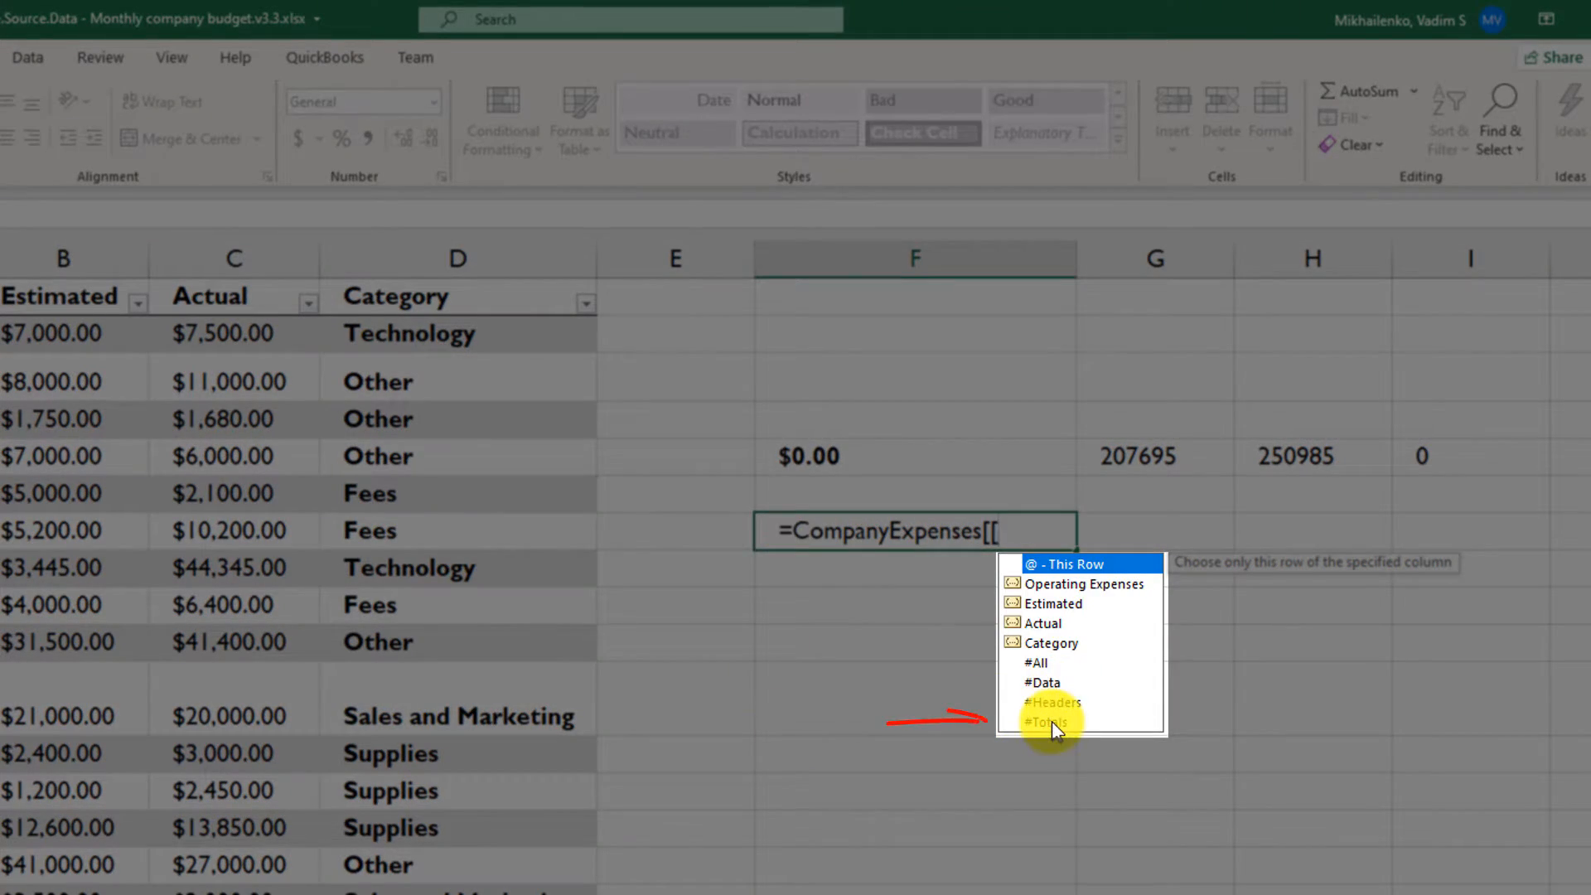
double_click(1052, 721)
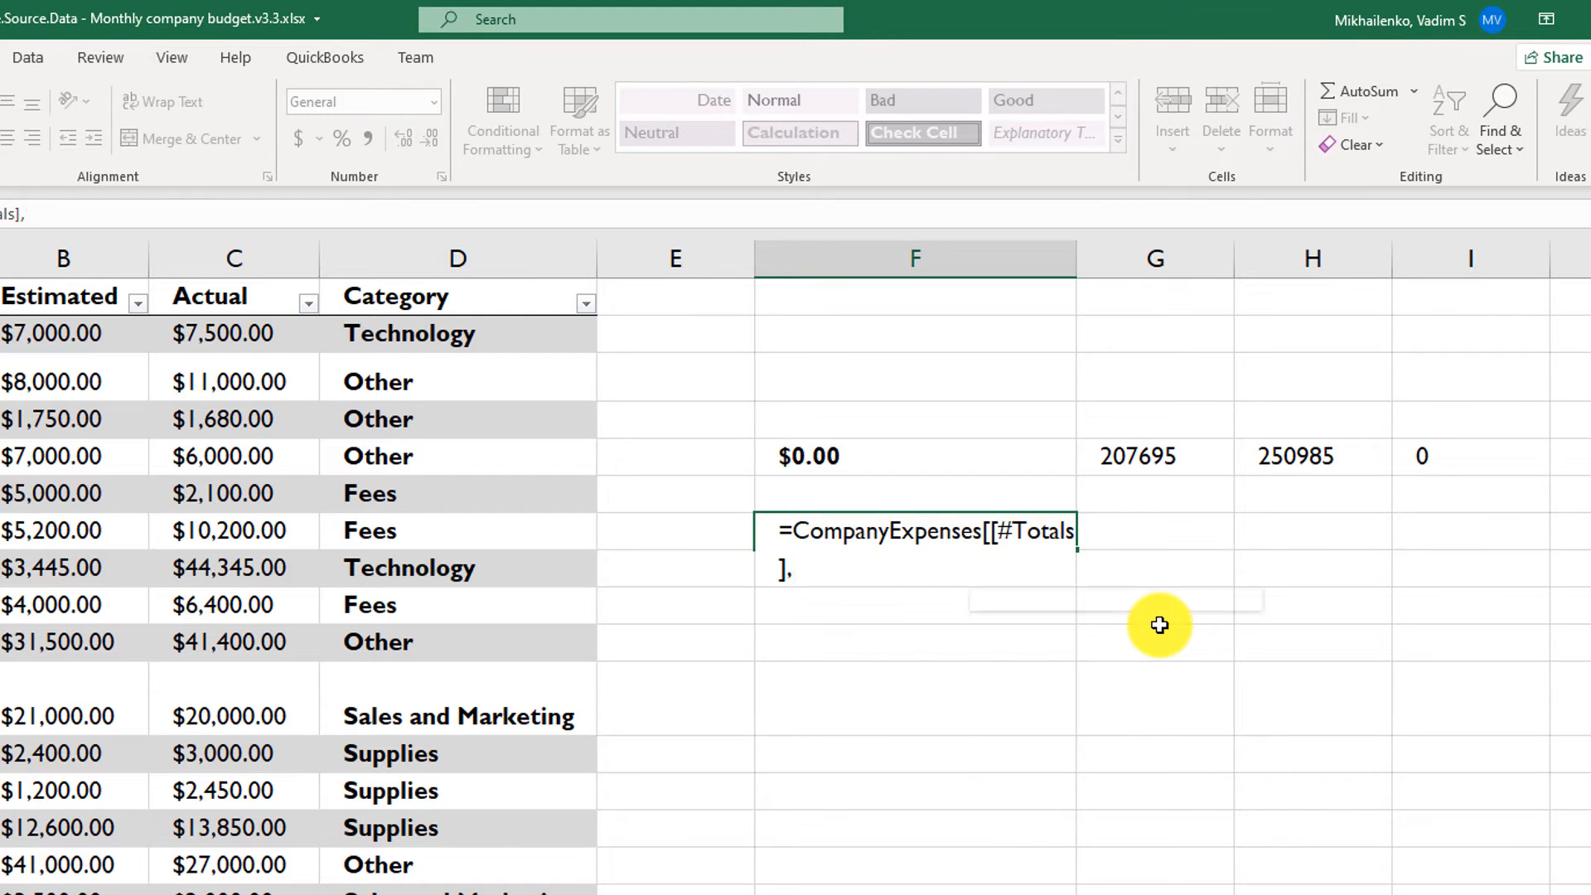
text([)
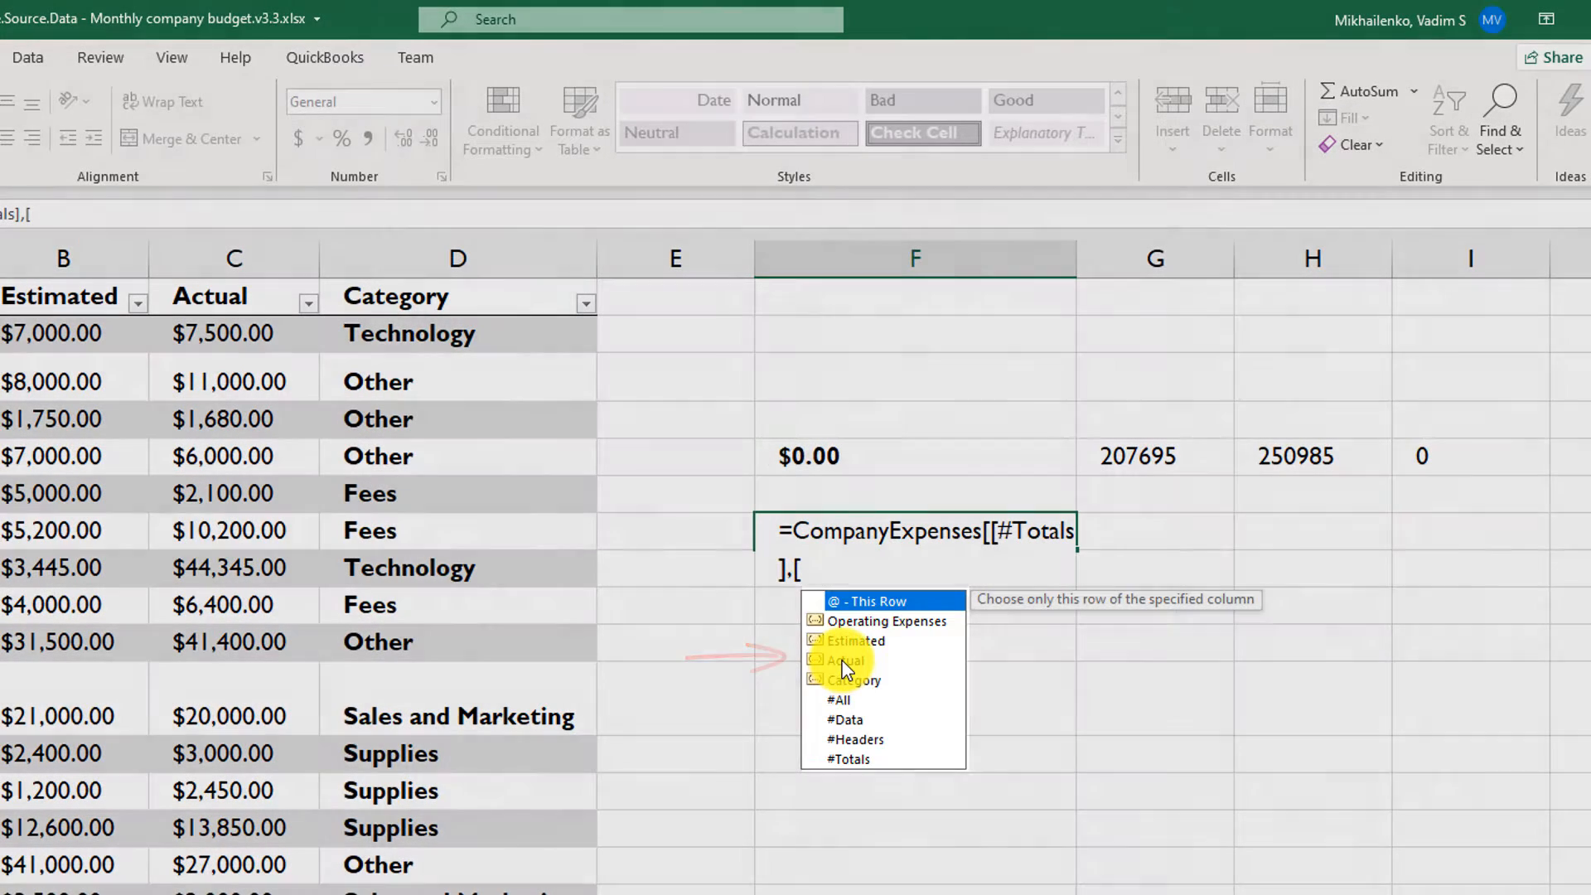
double_click(846, 662)
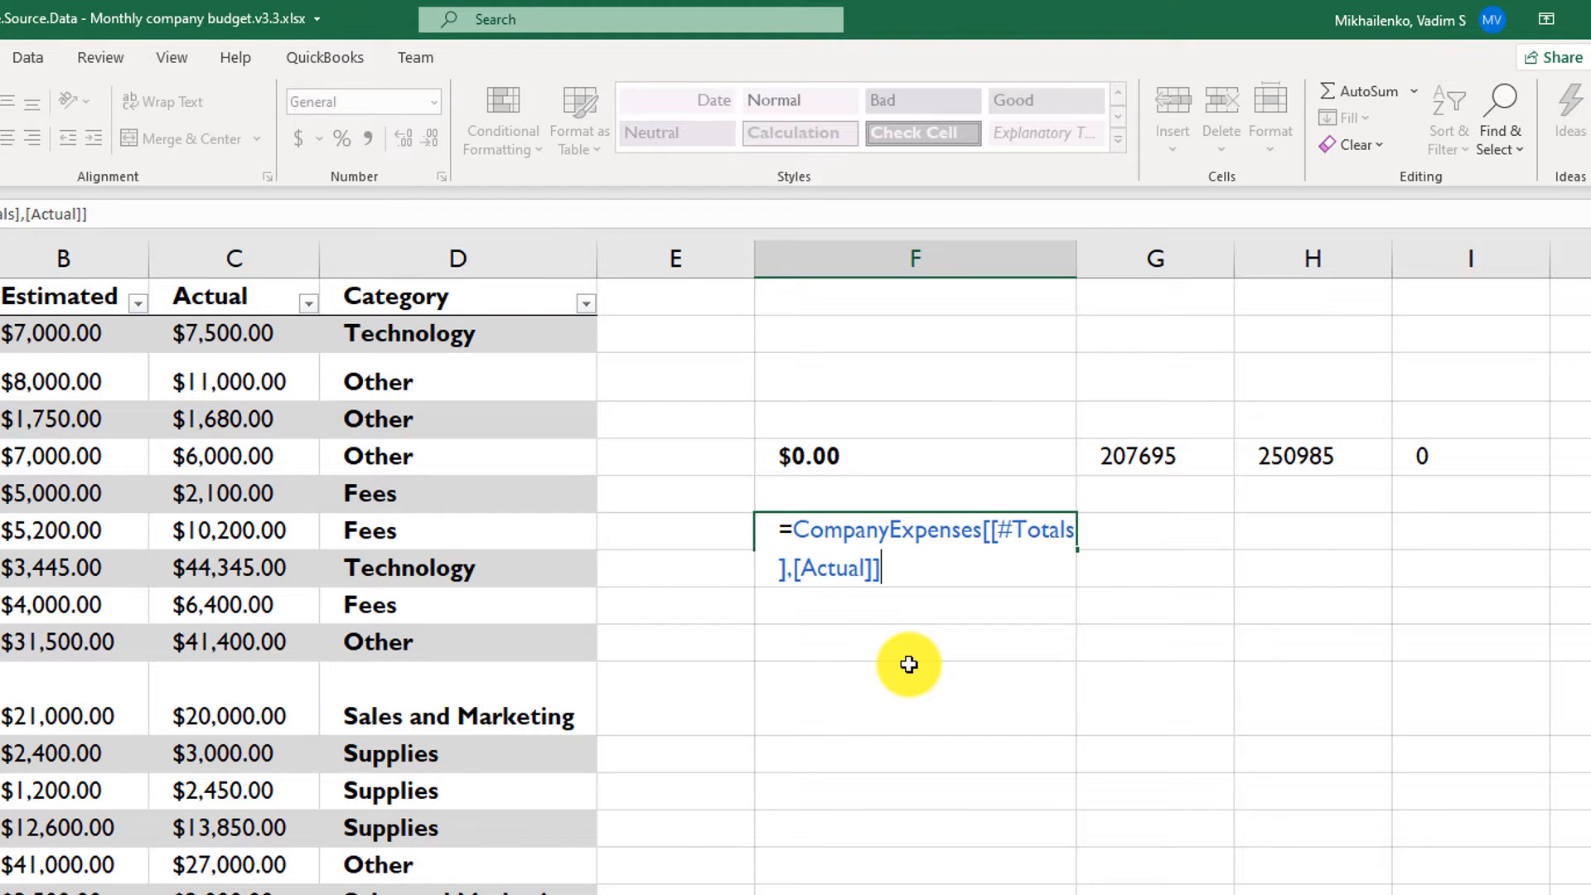
key(Return)
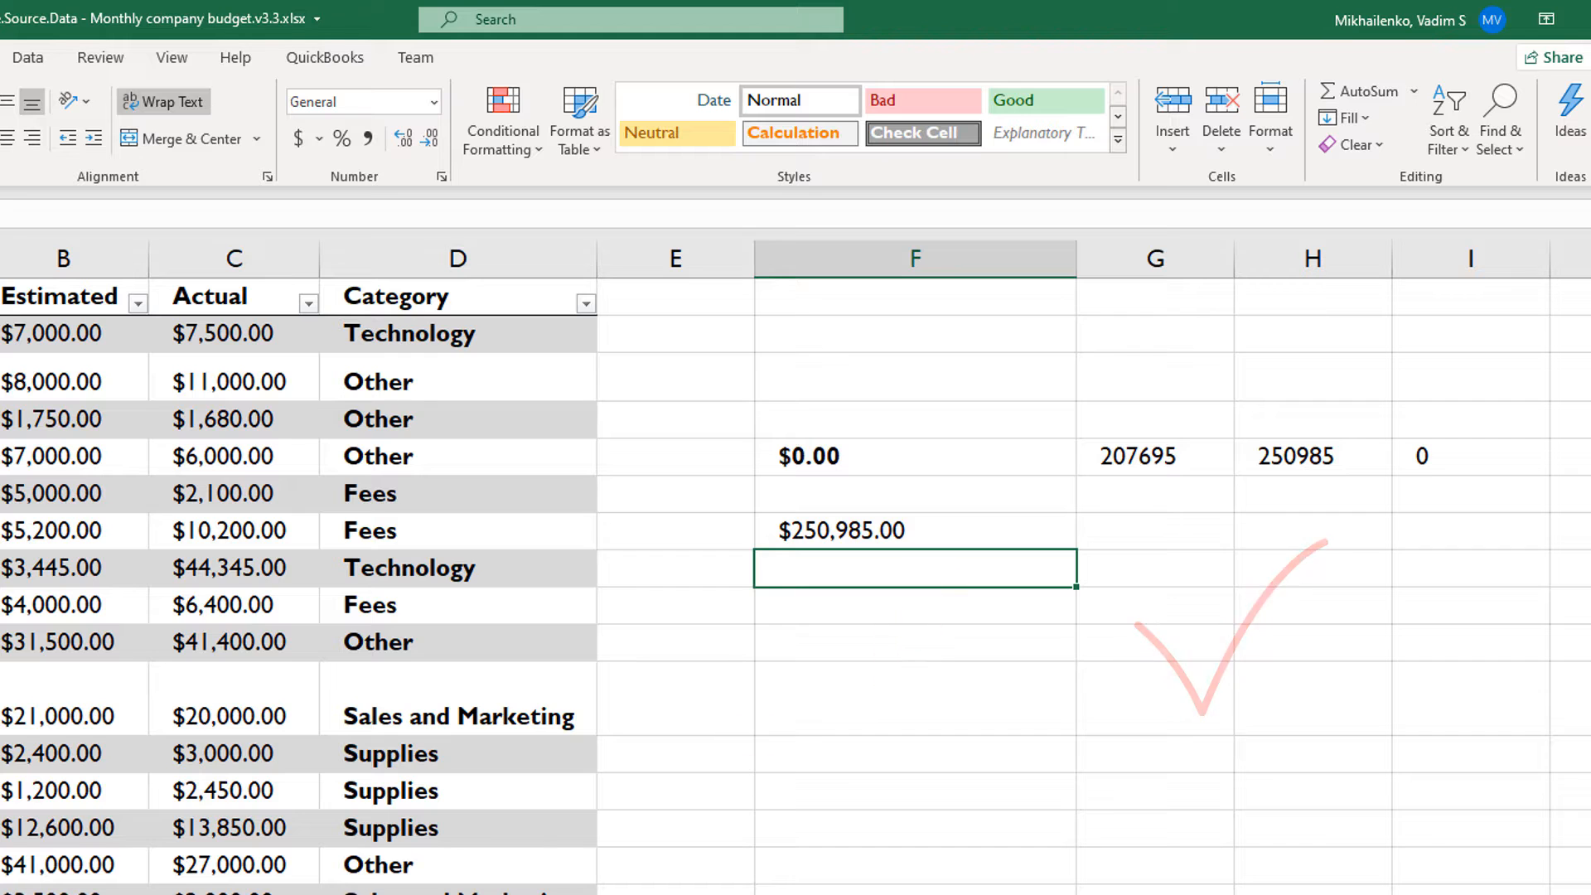
click(863, 530)
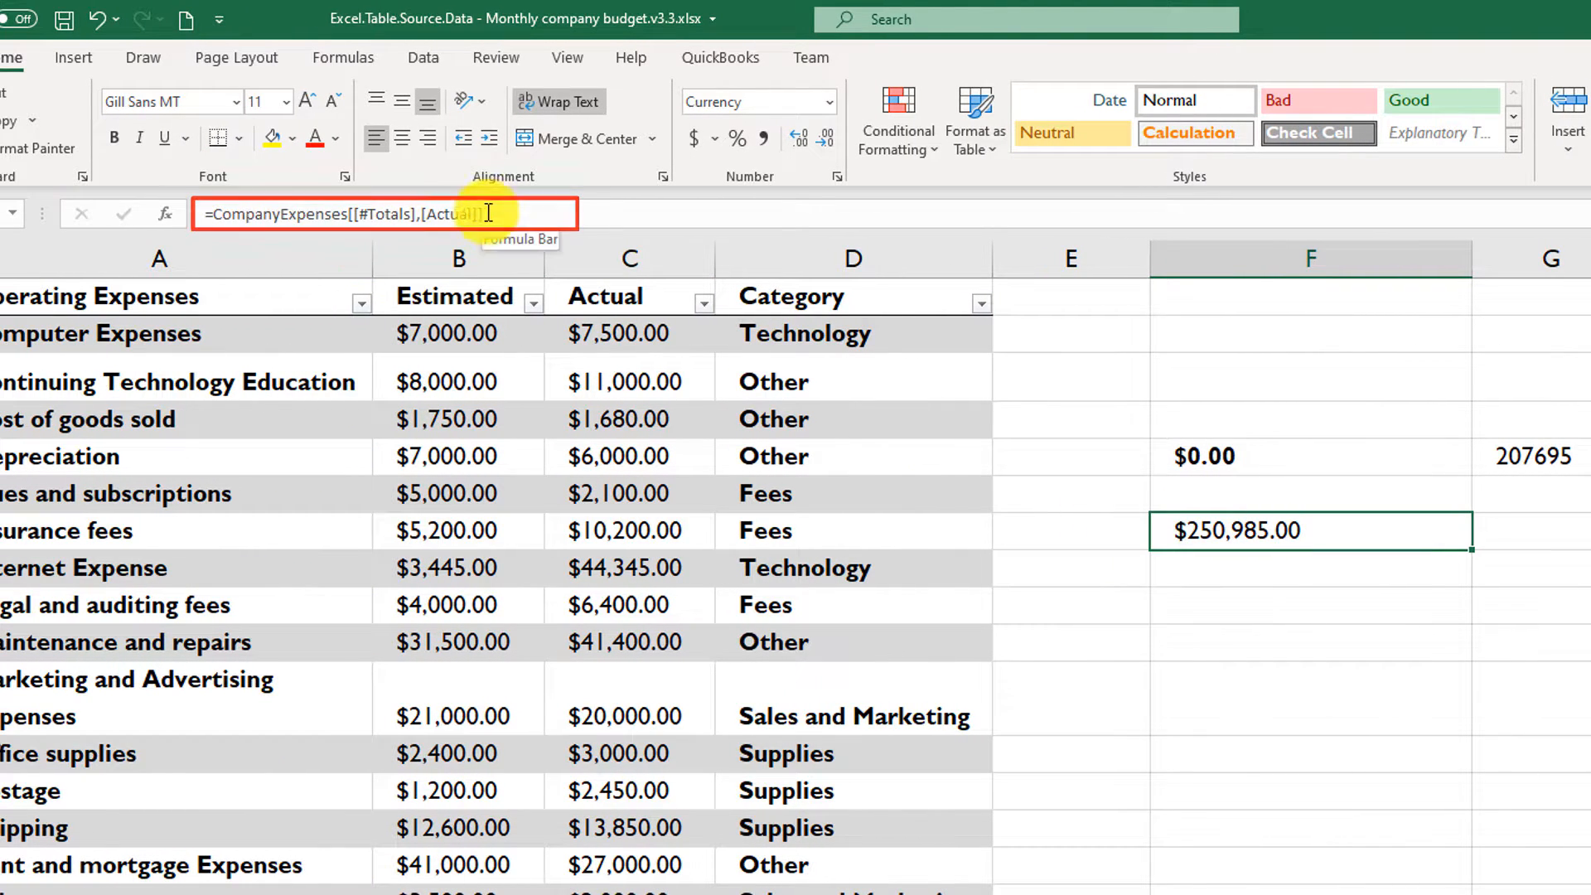
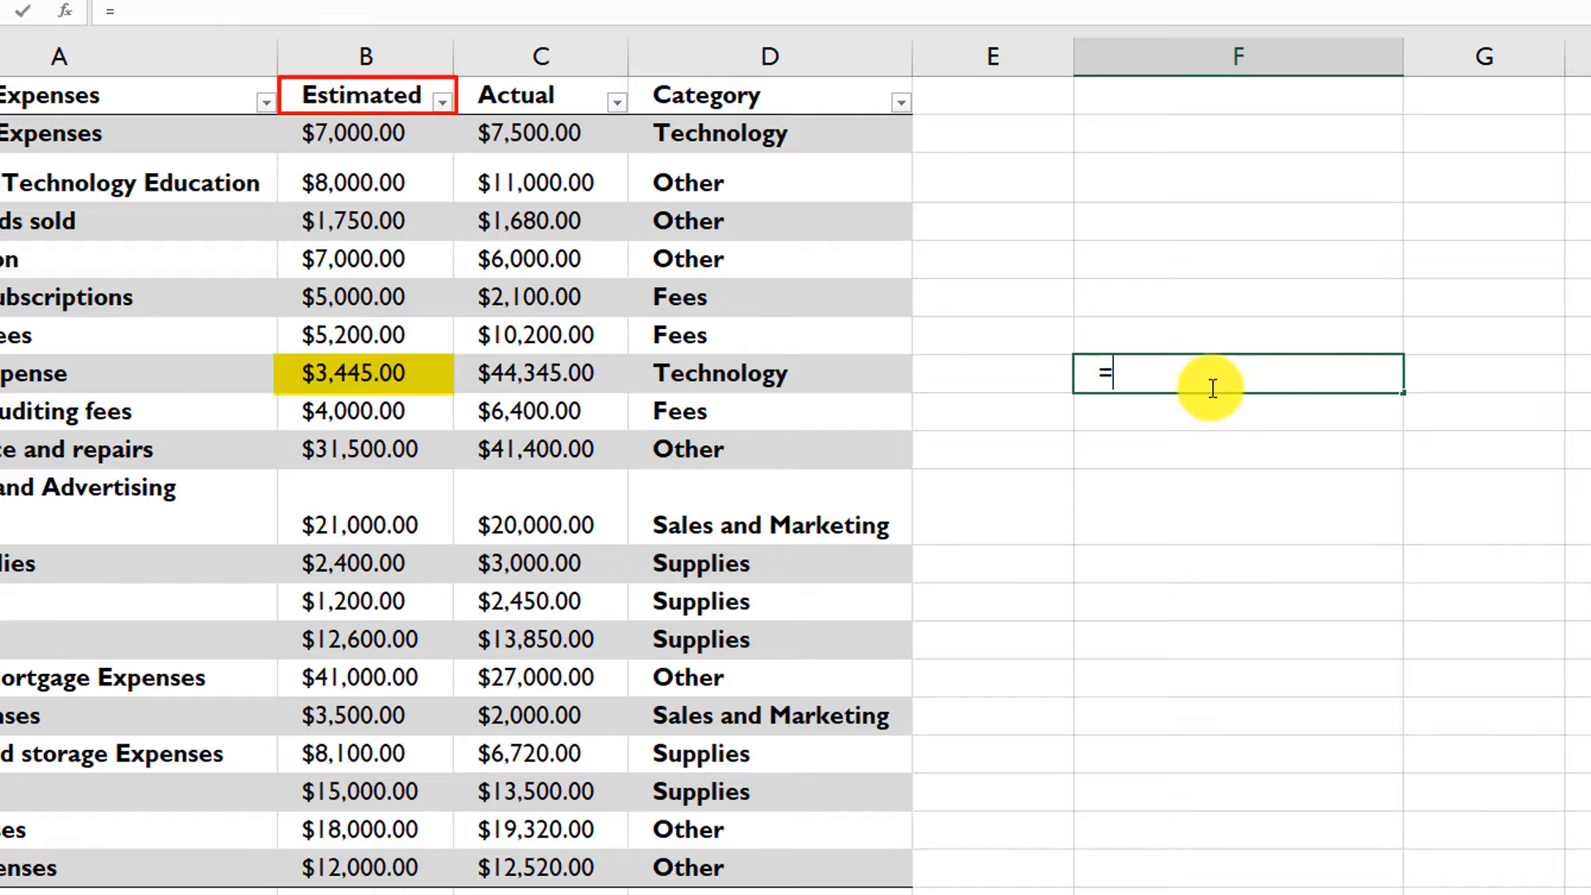
- Enter =CompanyExpenses[[#This Row],[Estimated]] in cell F8 to return the Estimated value of the same row
text(CompanyExpenses)
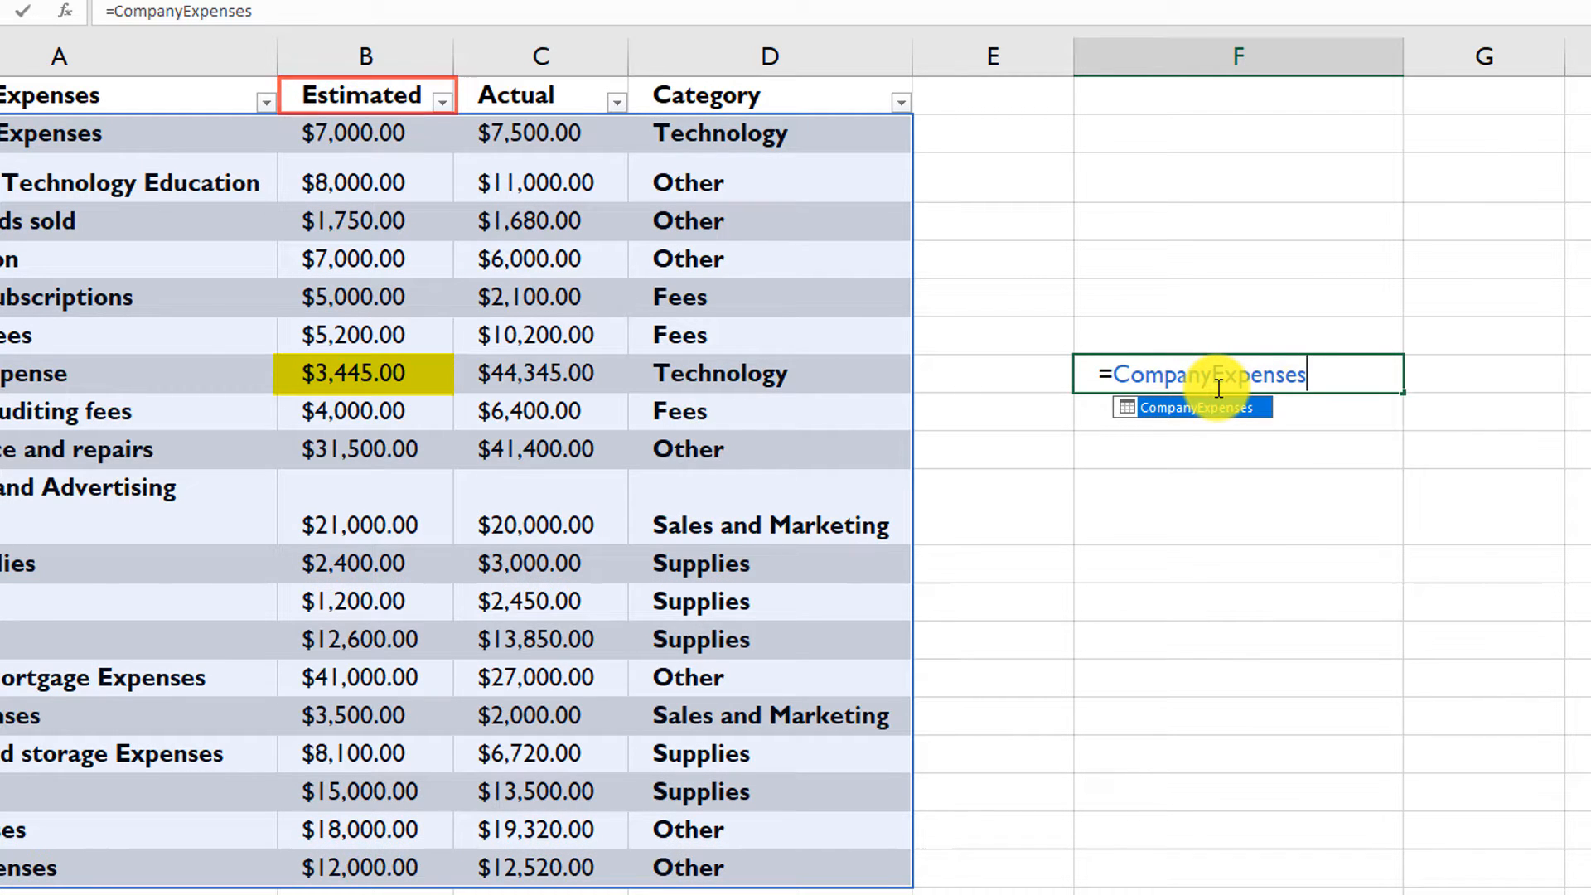
text([[)
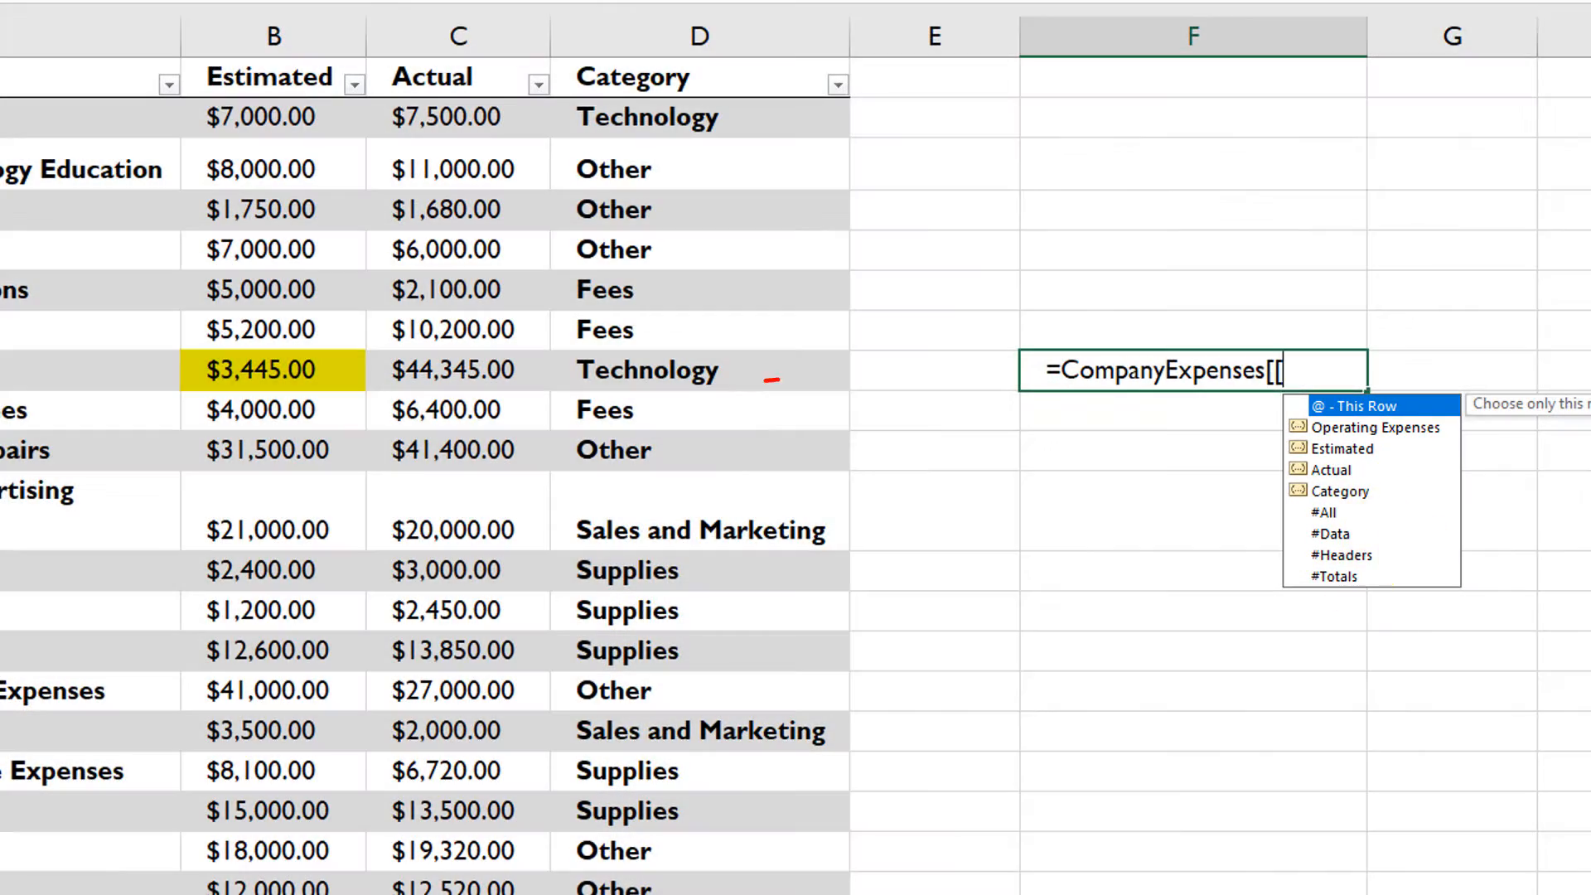
text(#This Row)
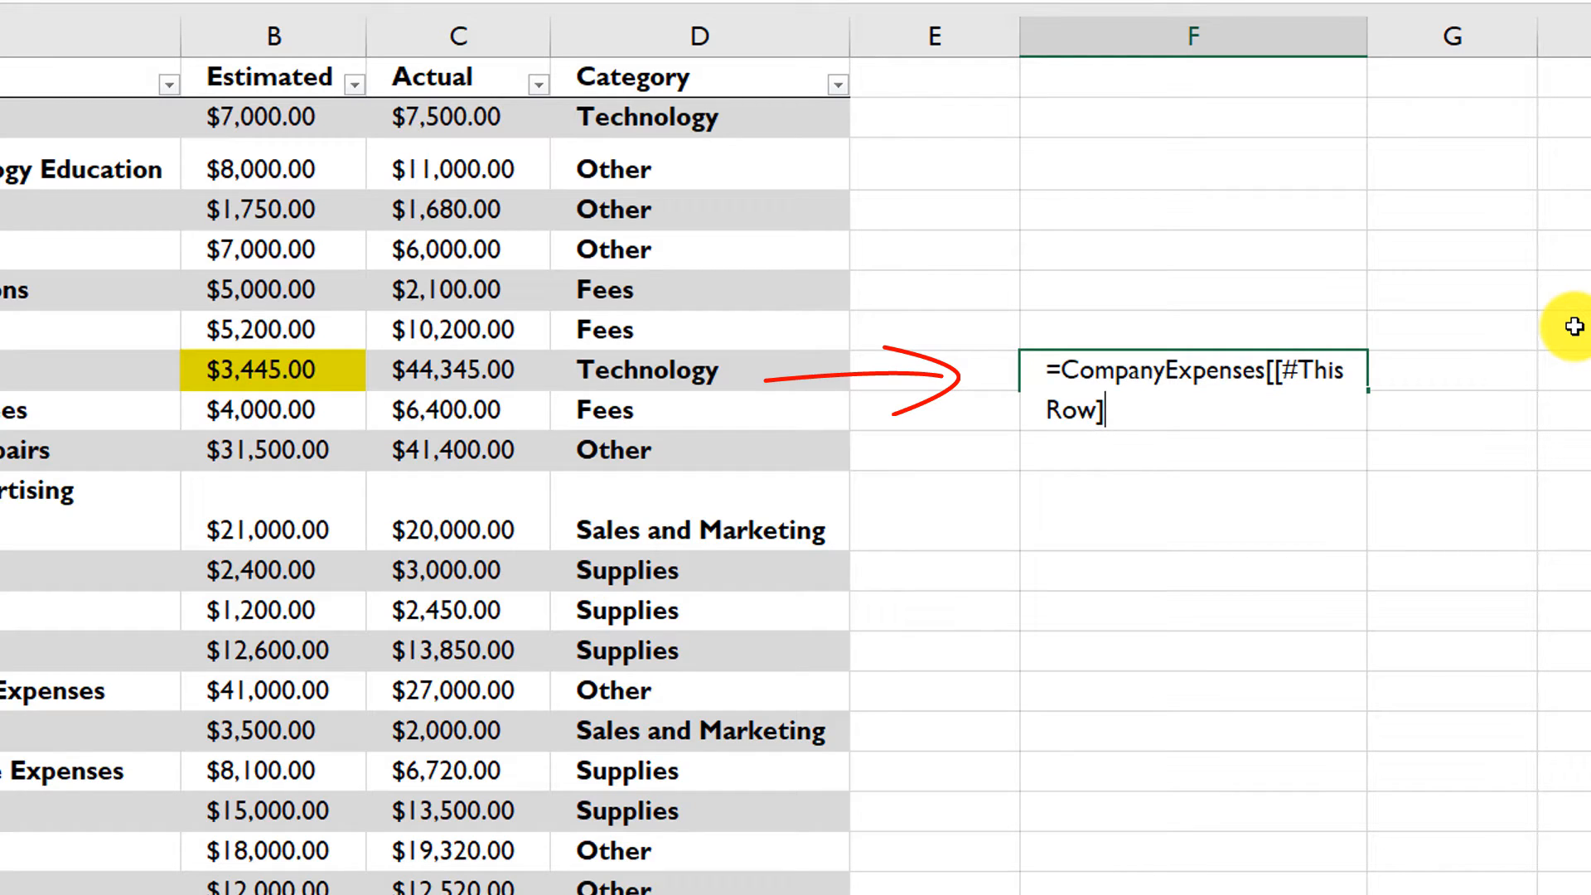
text(],[)
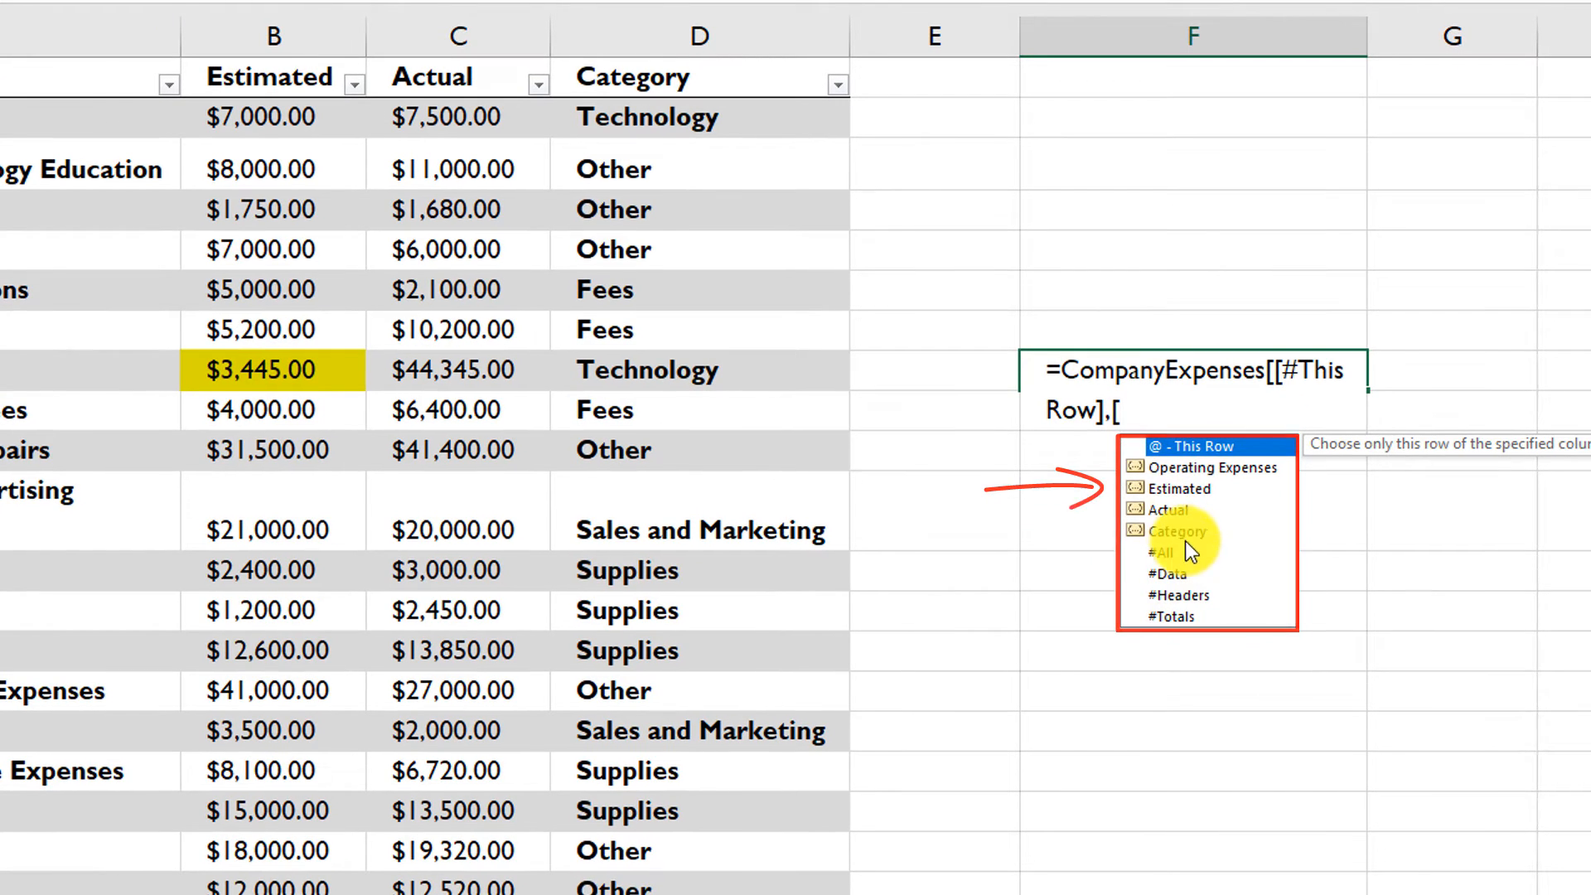
double_click(1177, 489)
text(]])
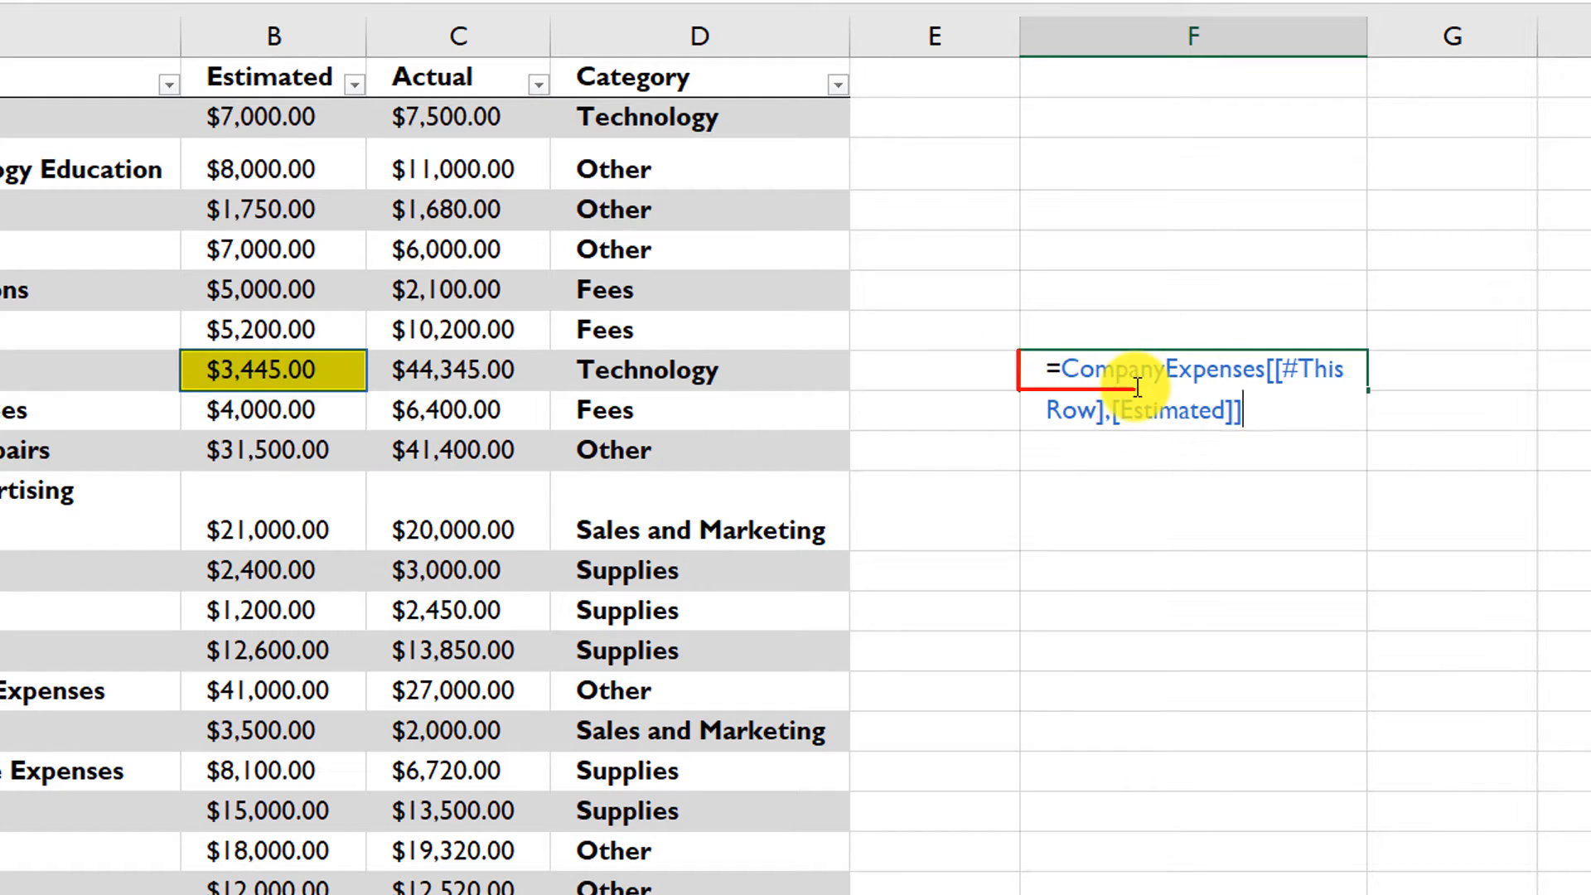
key(Return)
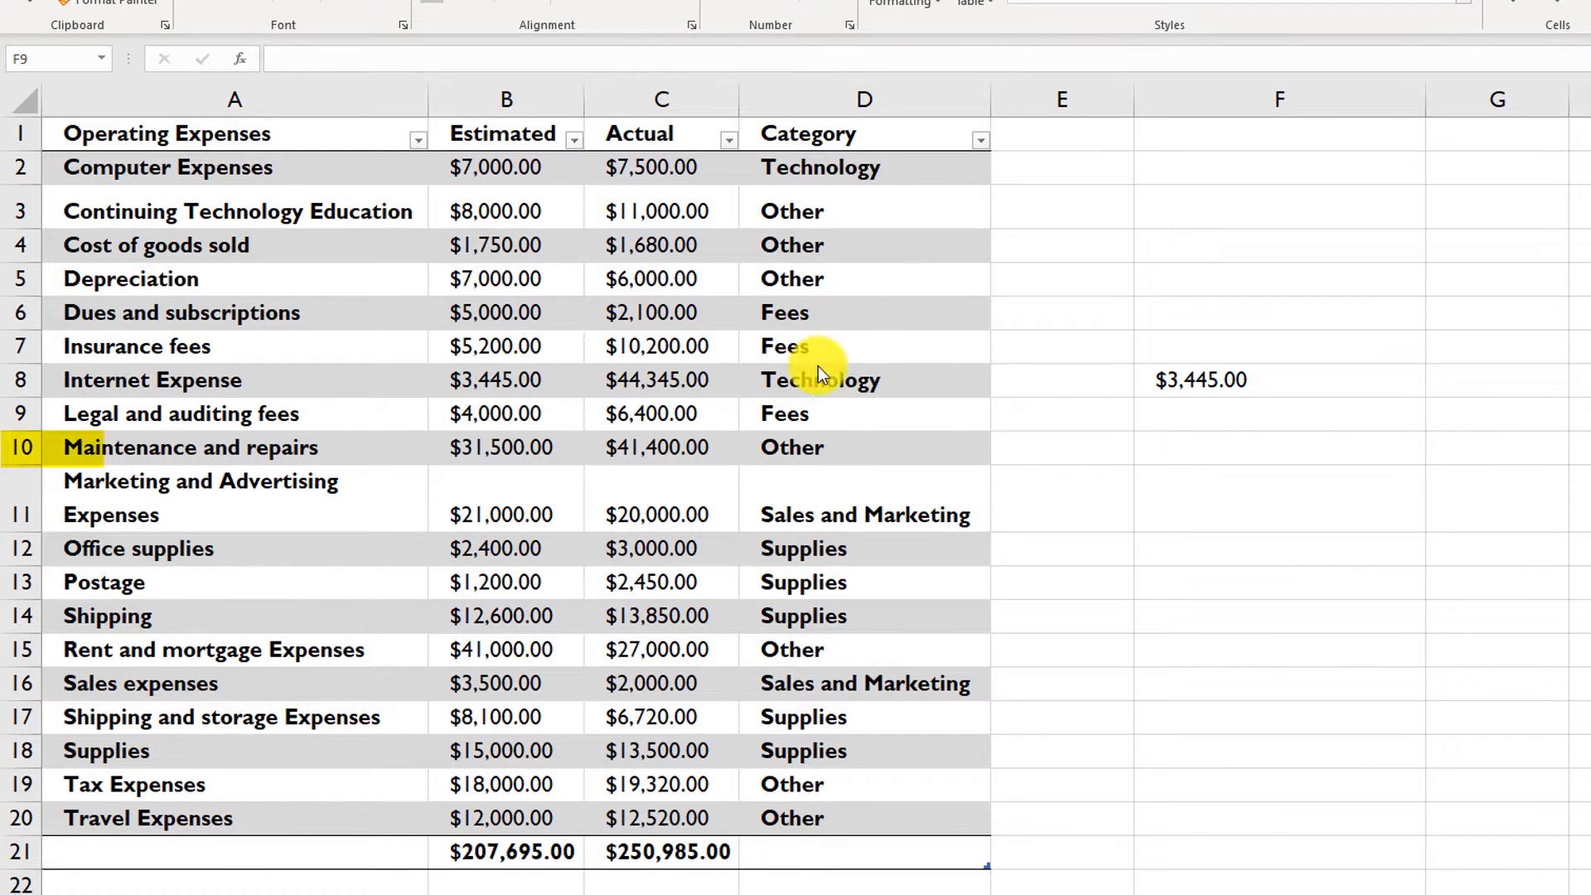
- Enter =CompanyExpenses[#This Row] in cell F10 to return the whole Maintenance and repairs row, and reselect the cell
click(1213, 447)
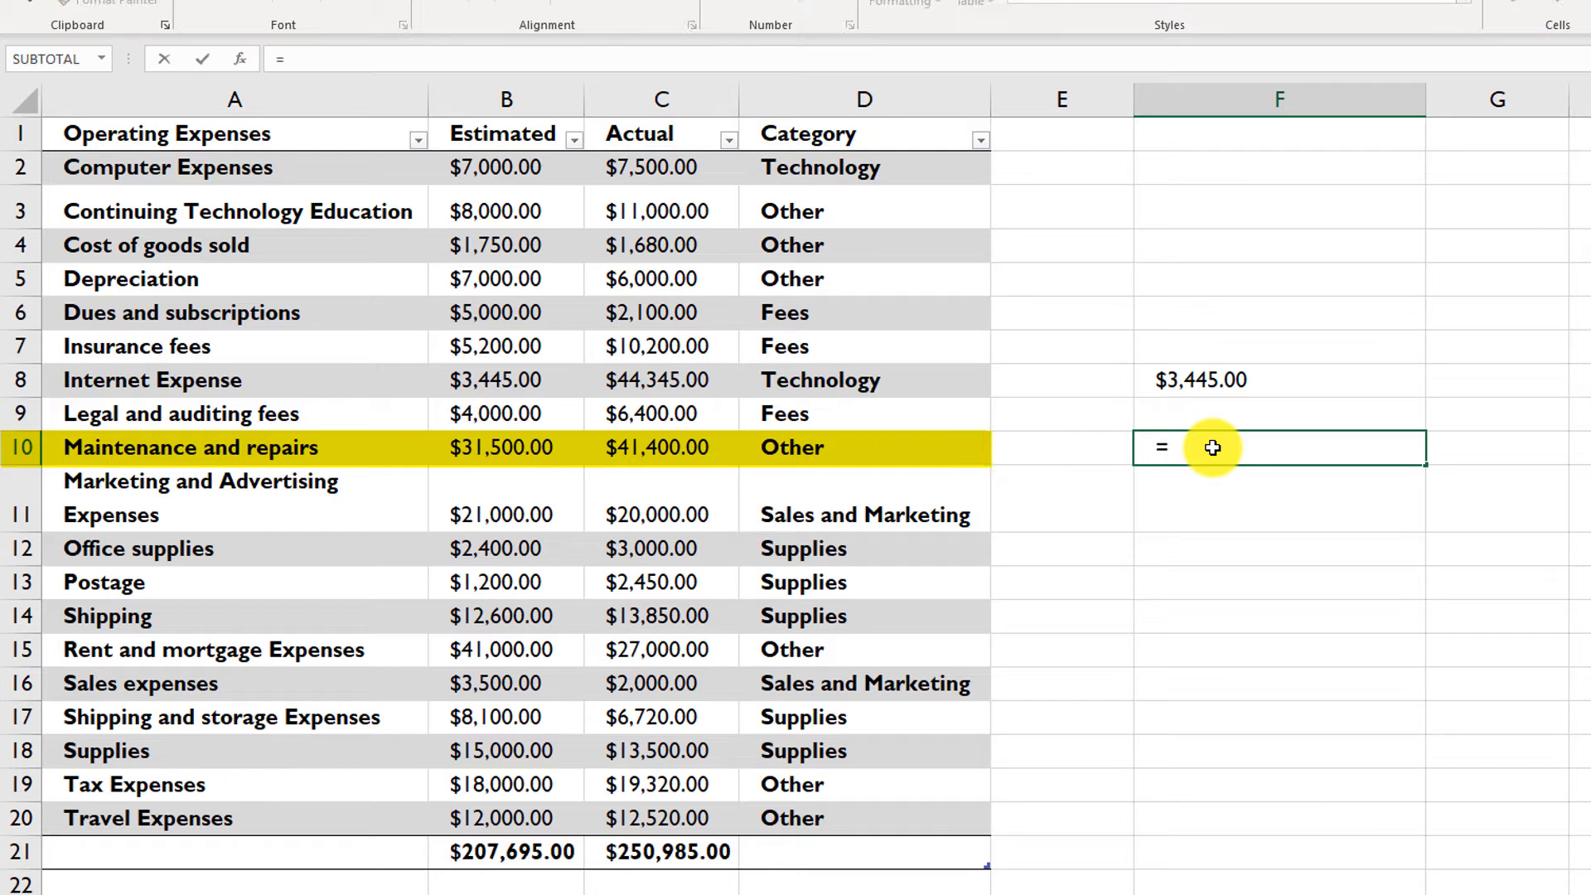
text(=CompanyExpenses)
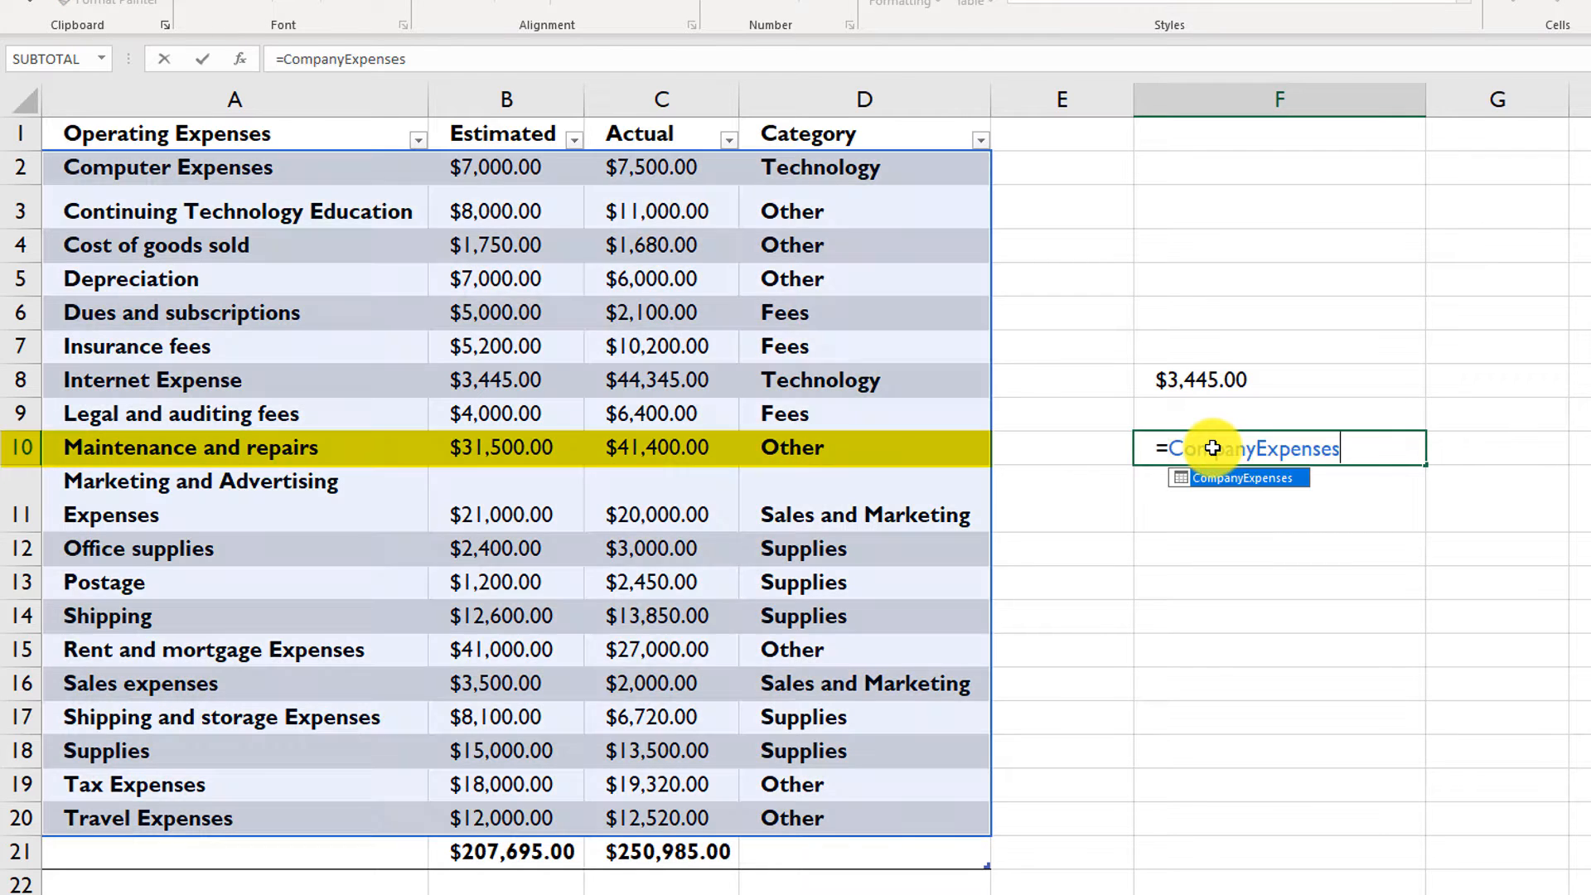
text([)
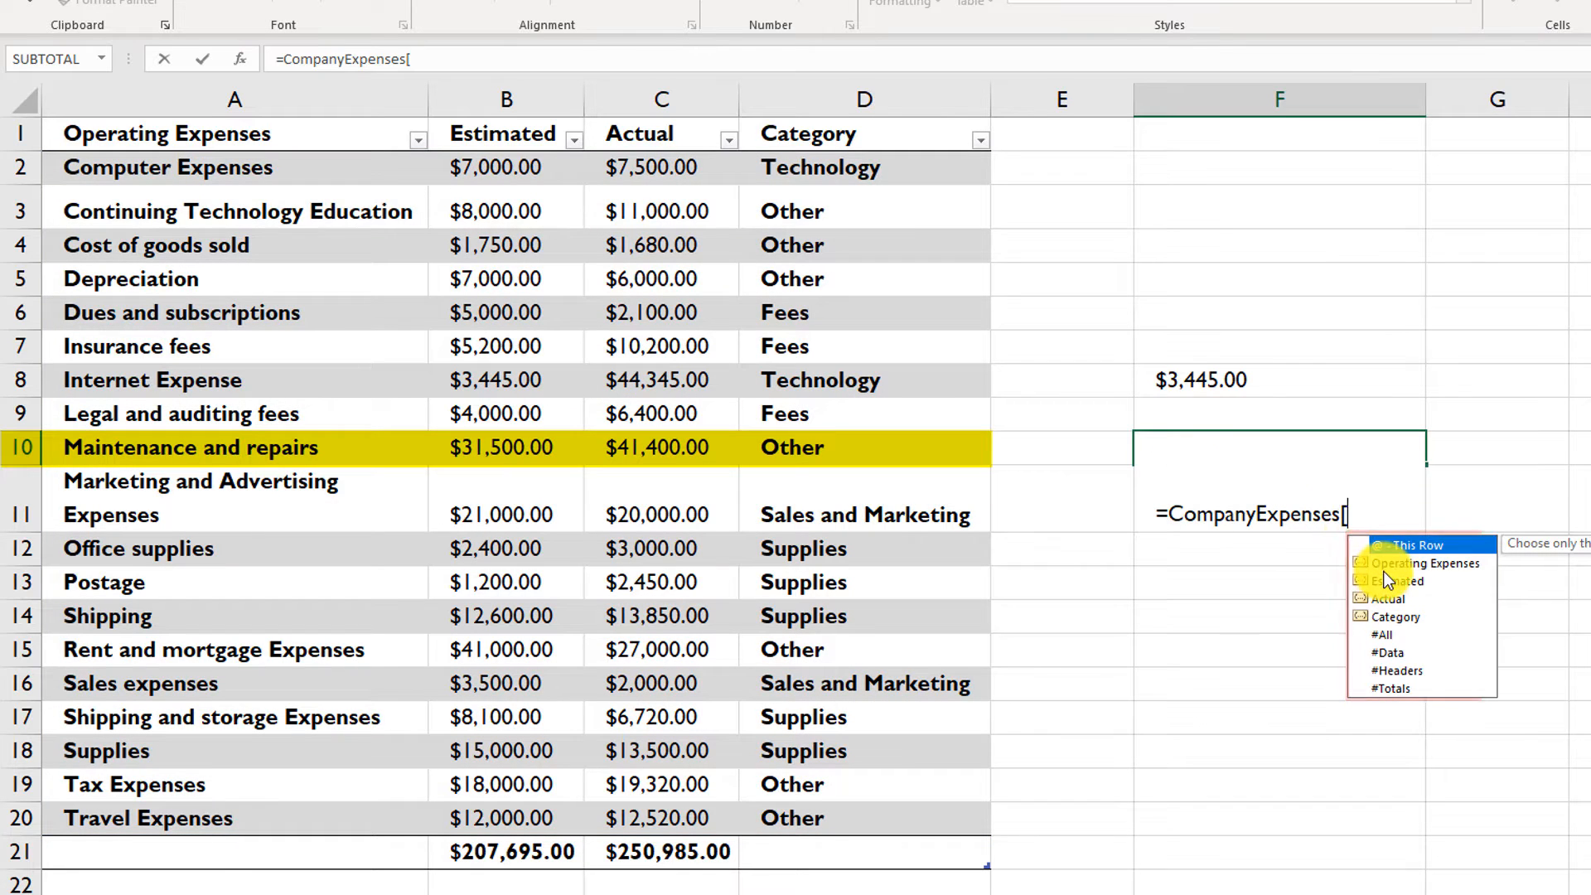
text(#This)
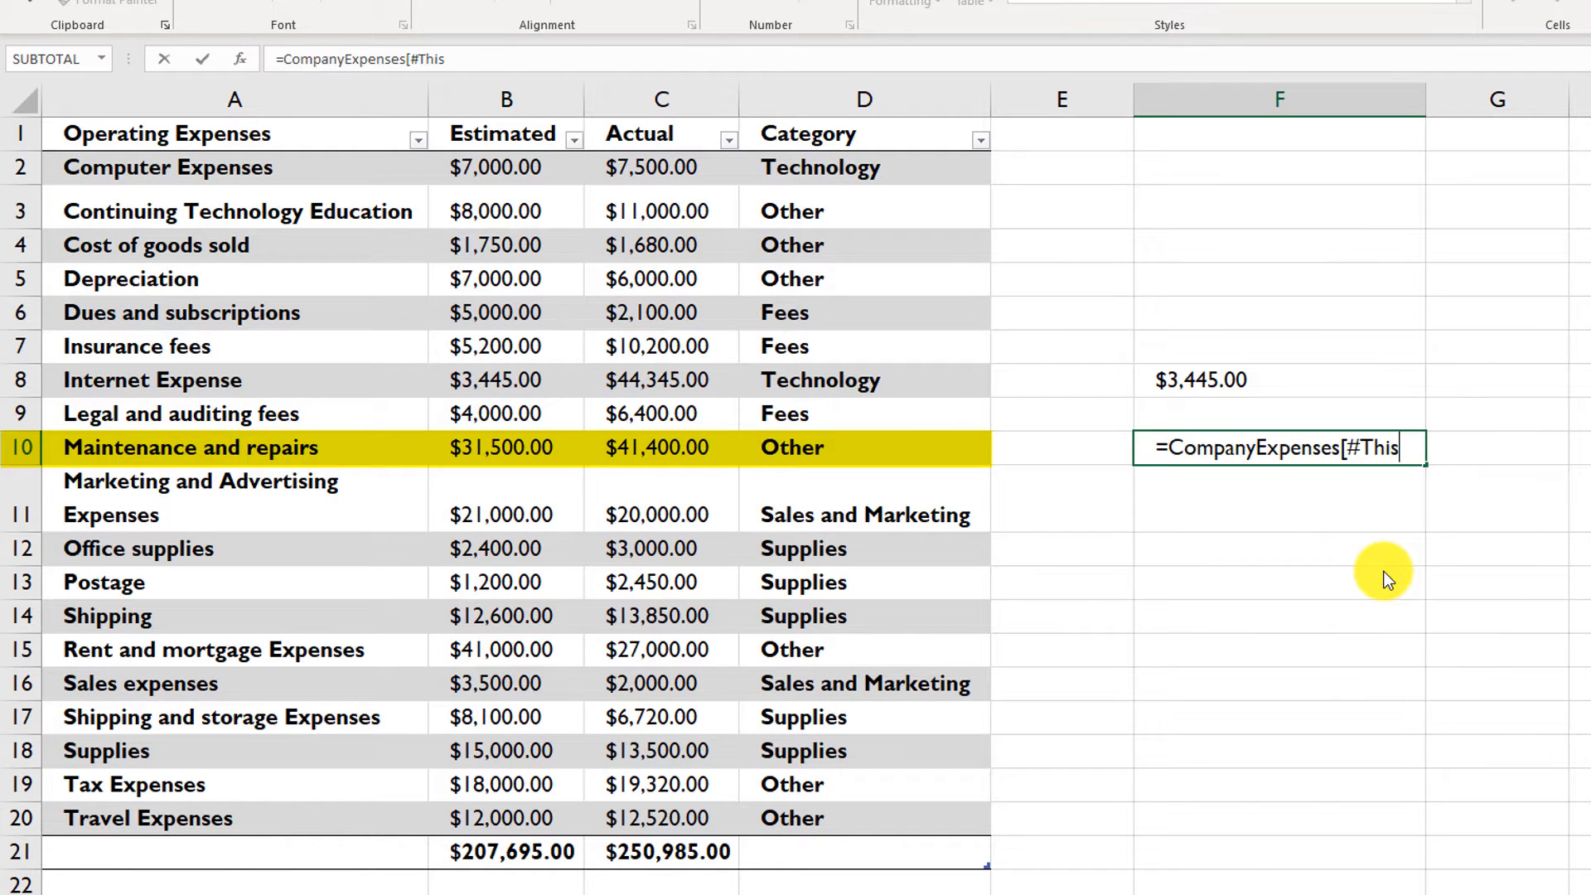
text( Row)
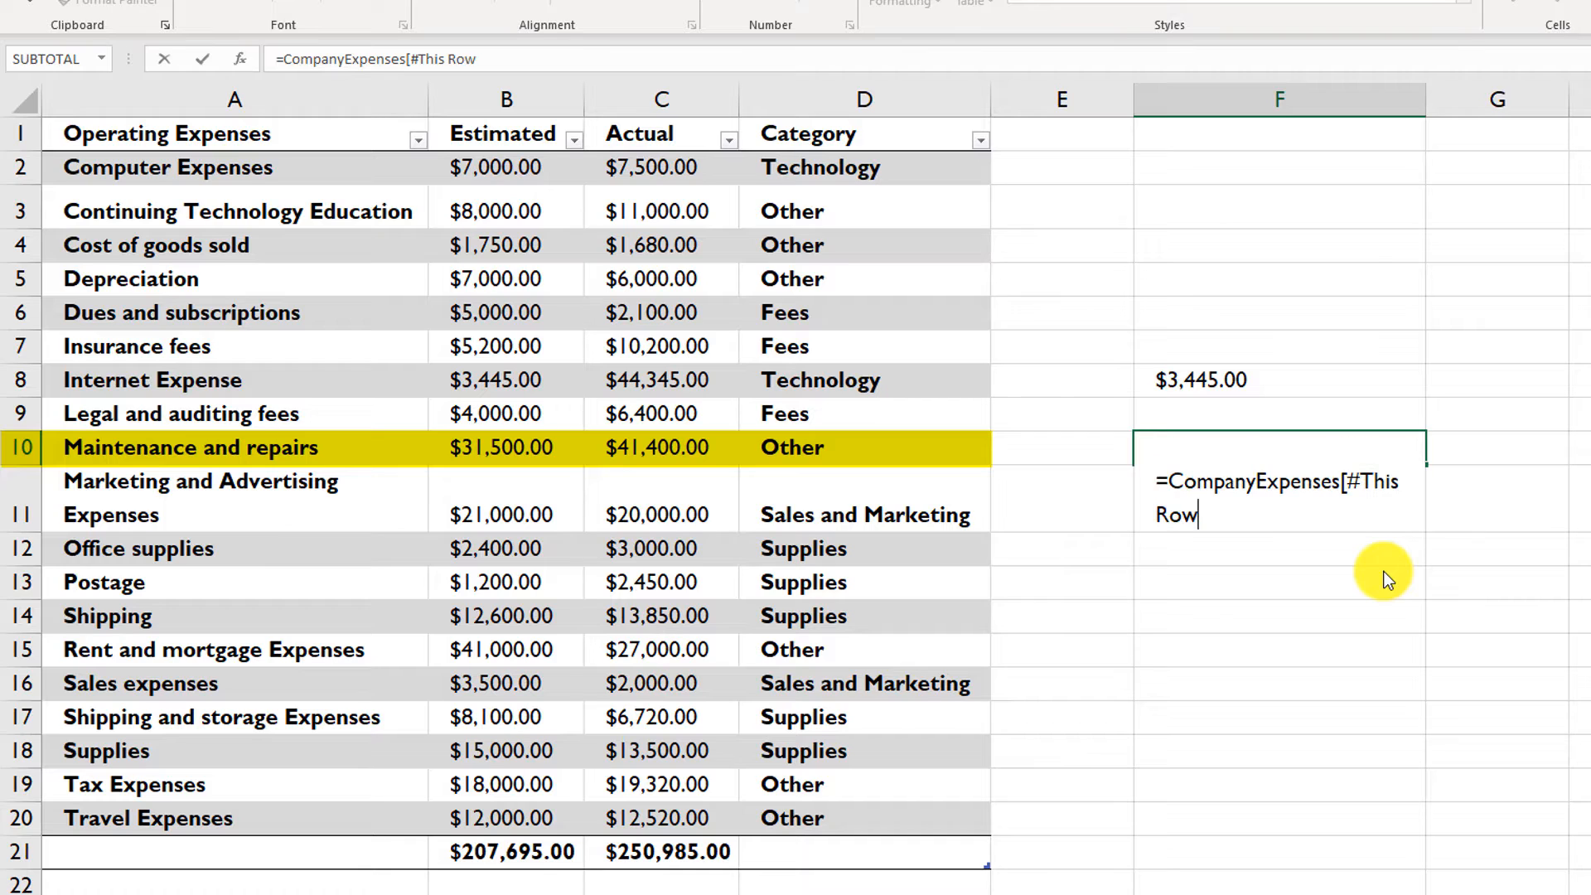
text(])
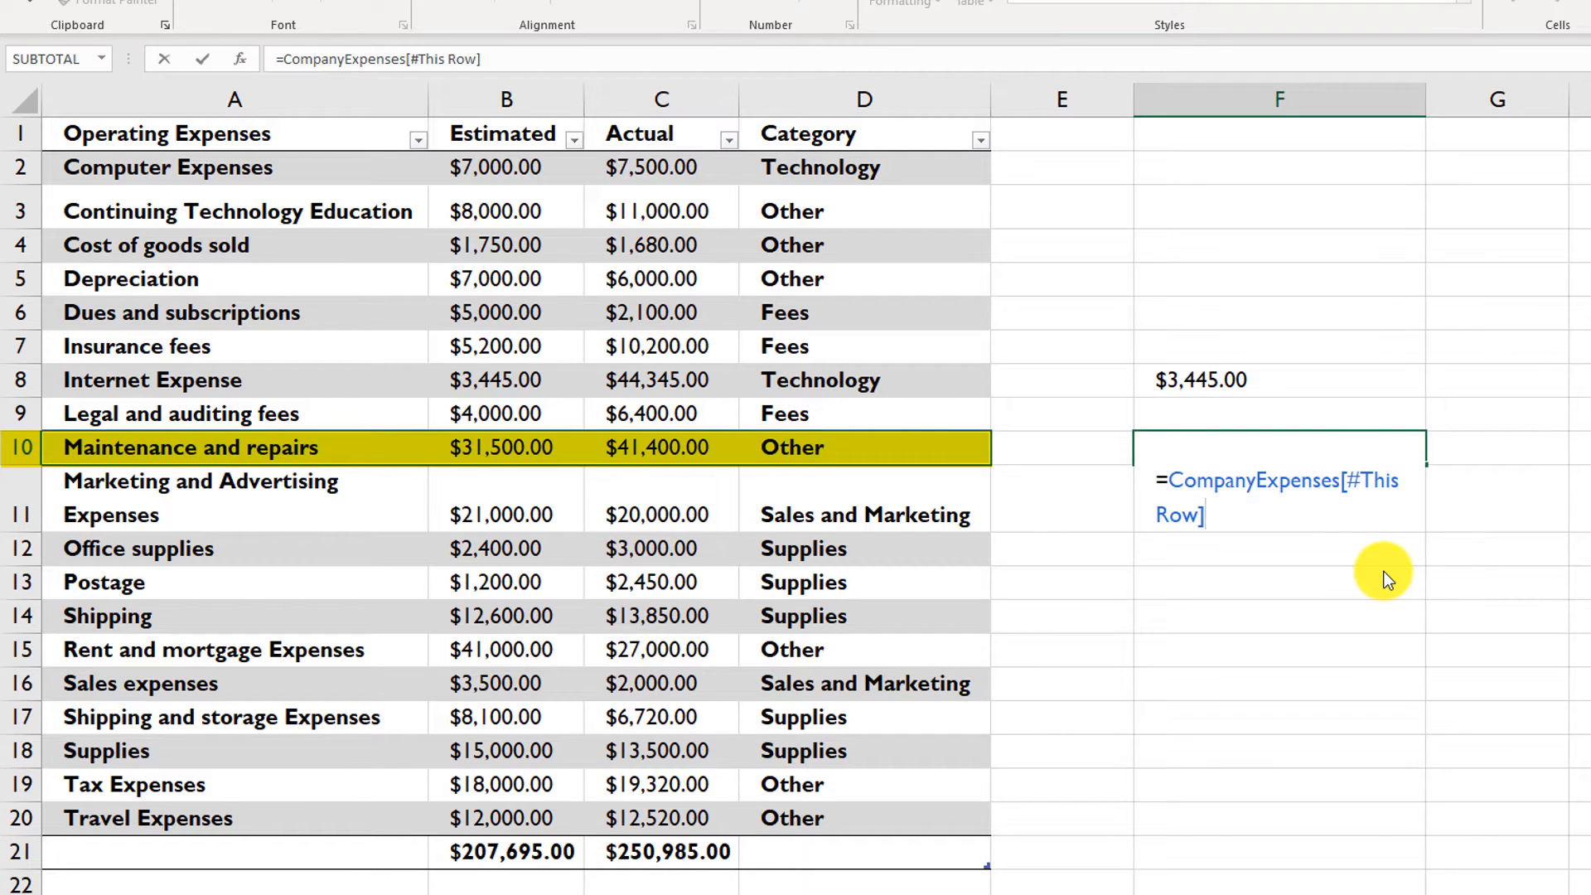
key(Return)
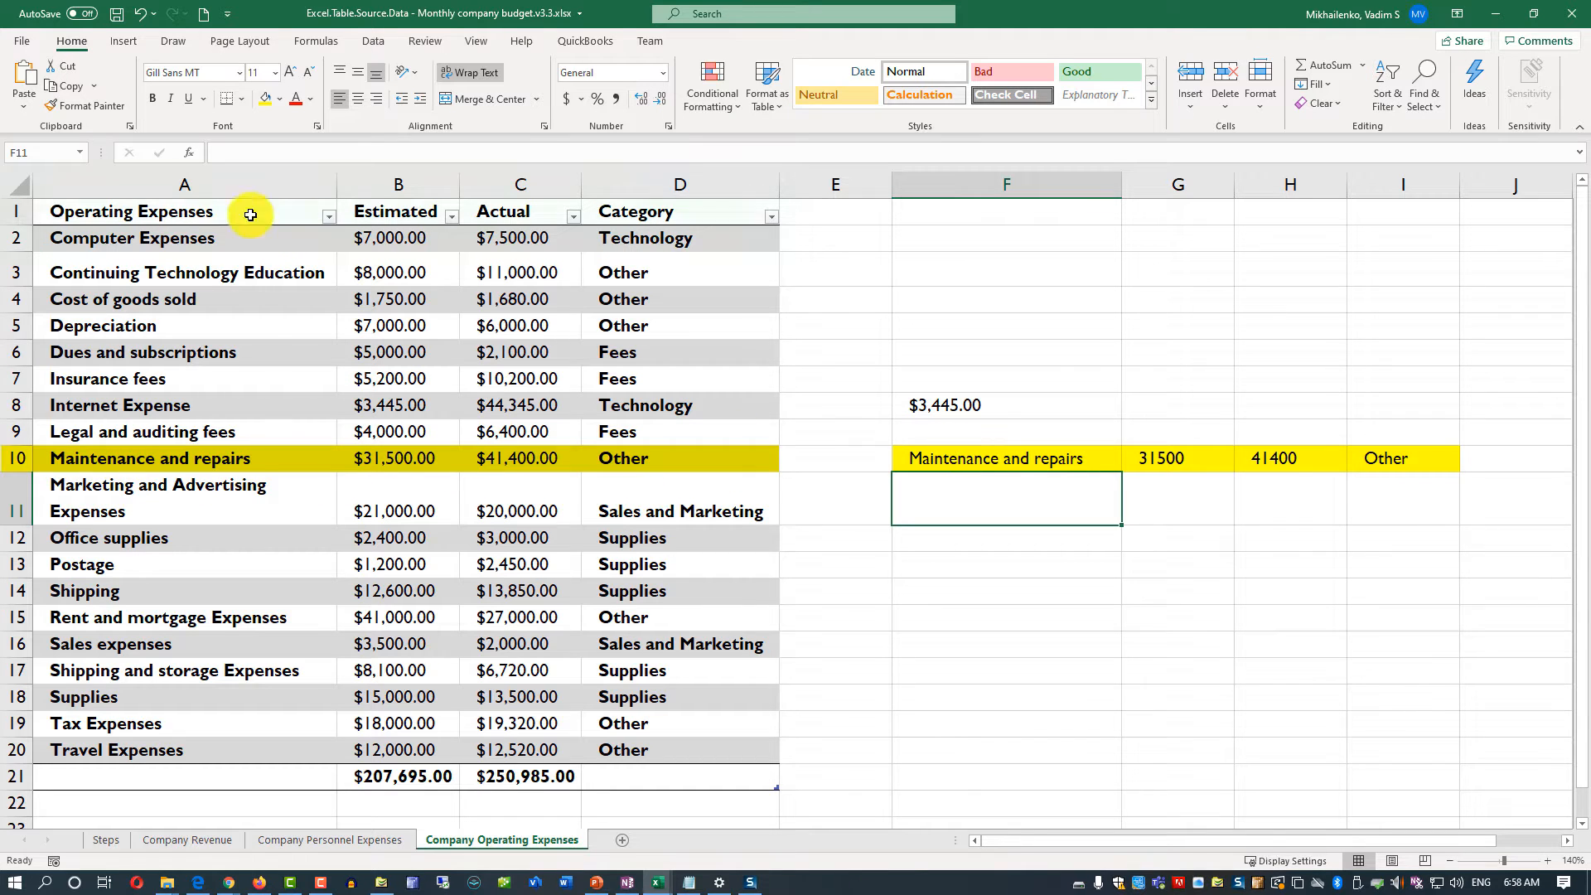
click(937, 462)
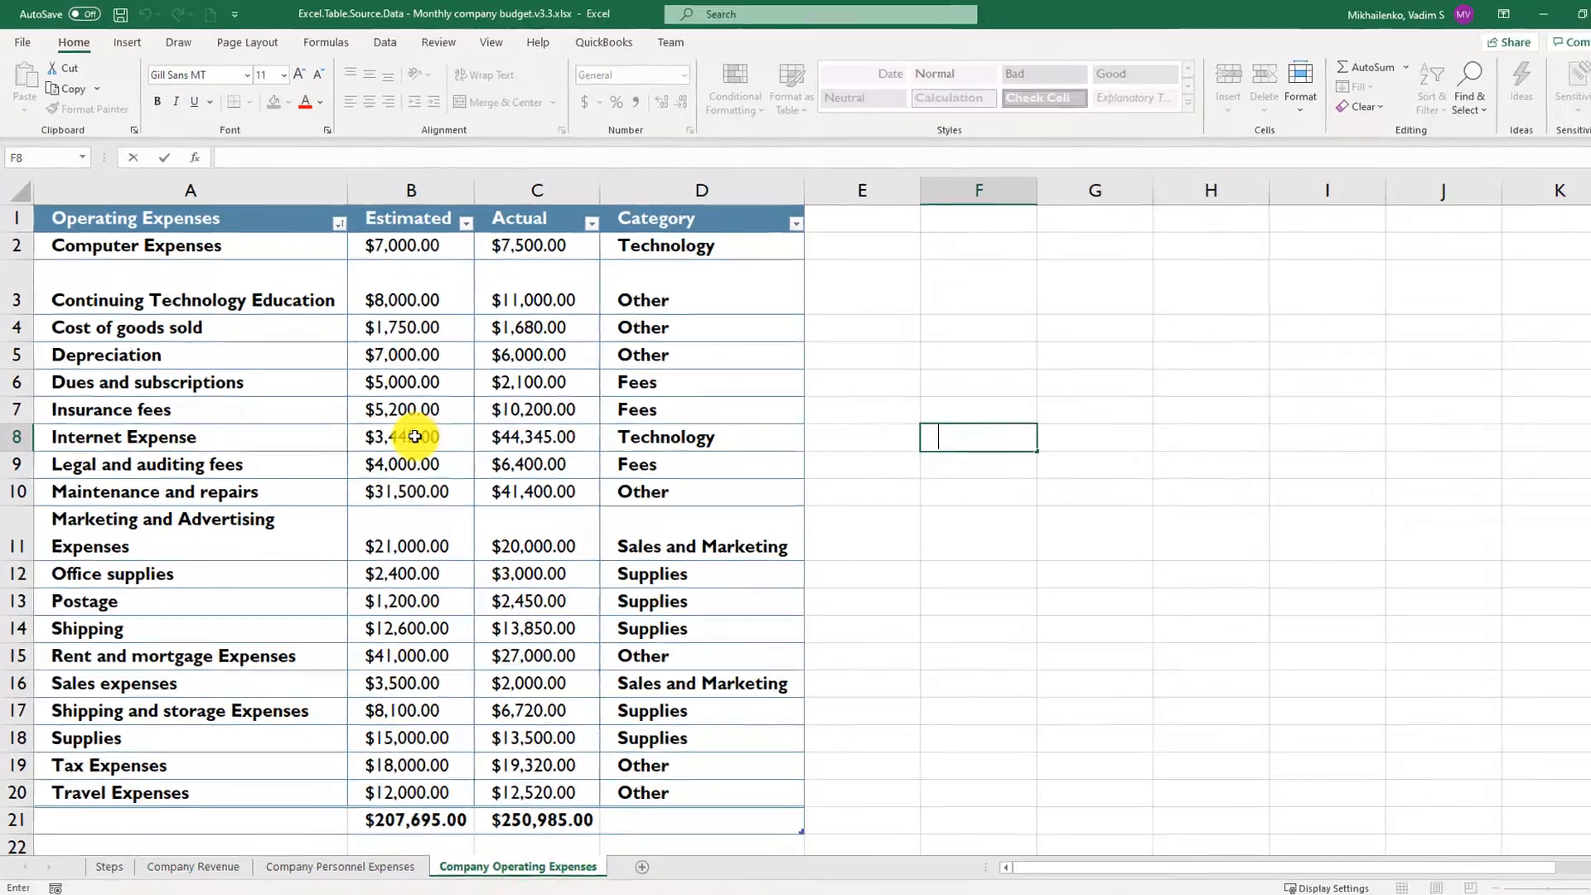
- Summarize the CompanyExpenses table with a PivotTable placed on a new worksheet
click(415, 437)
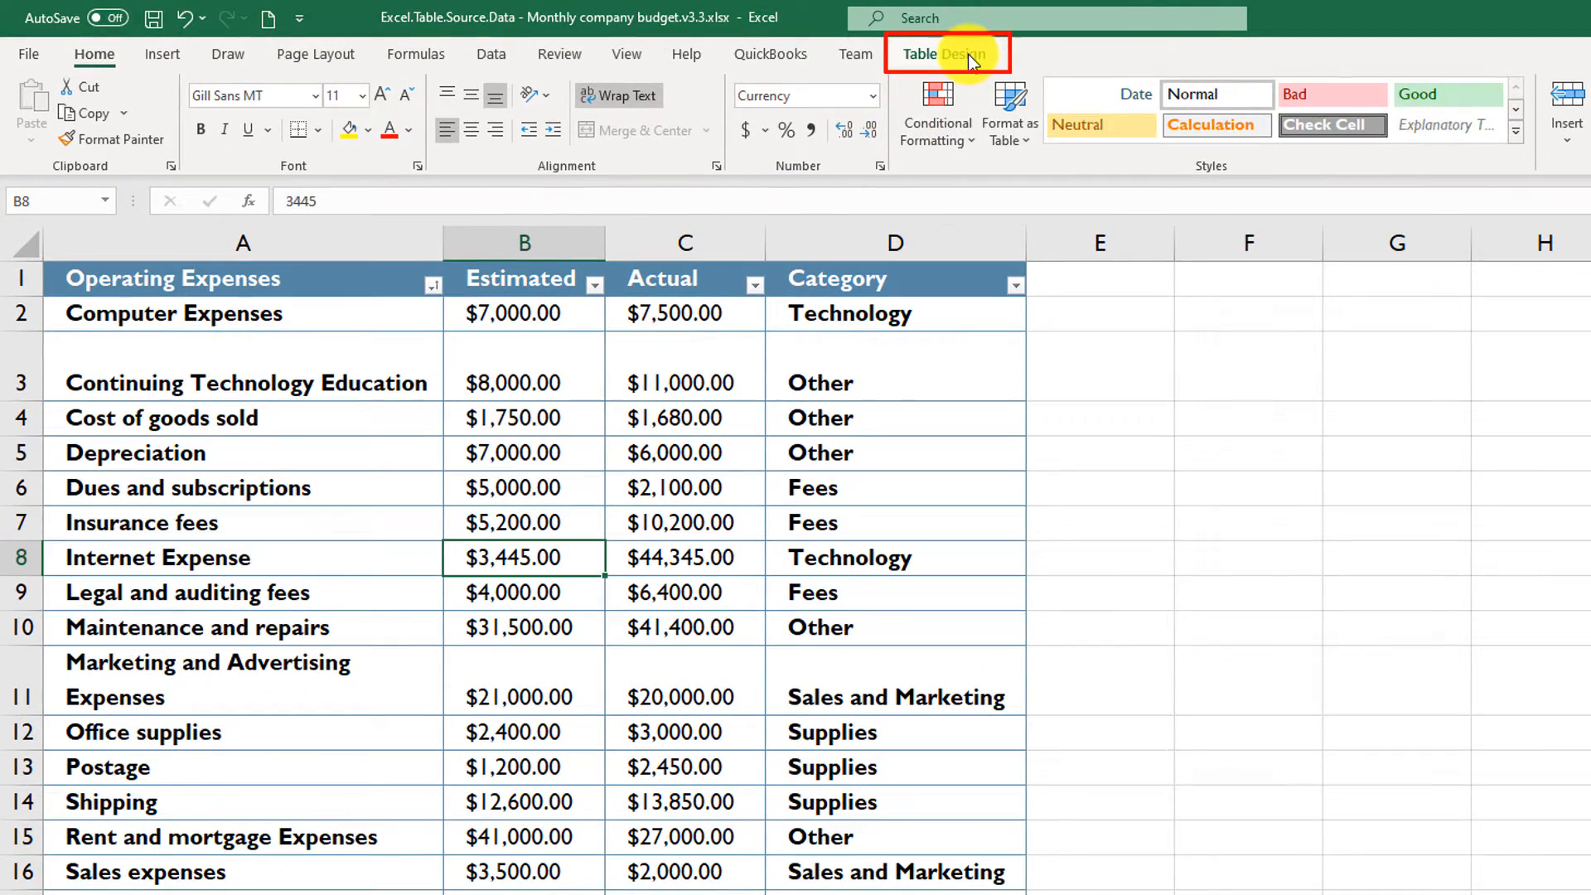
click(968, 53)
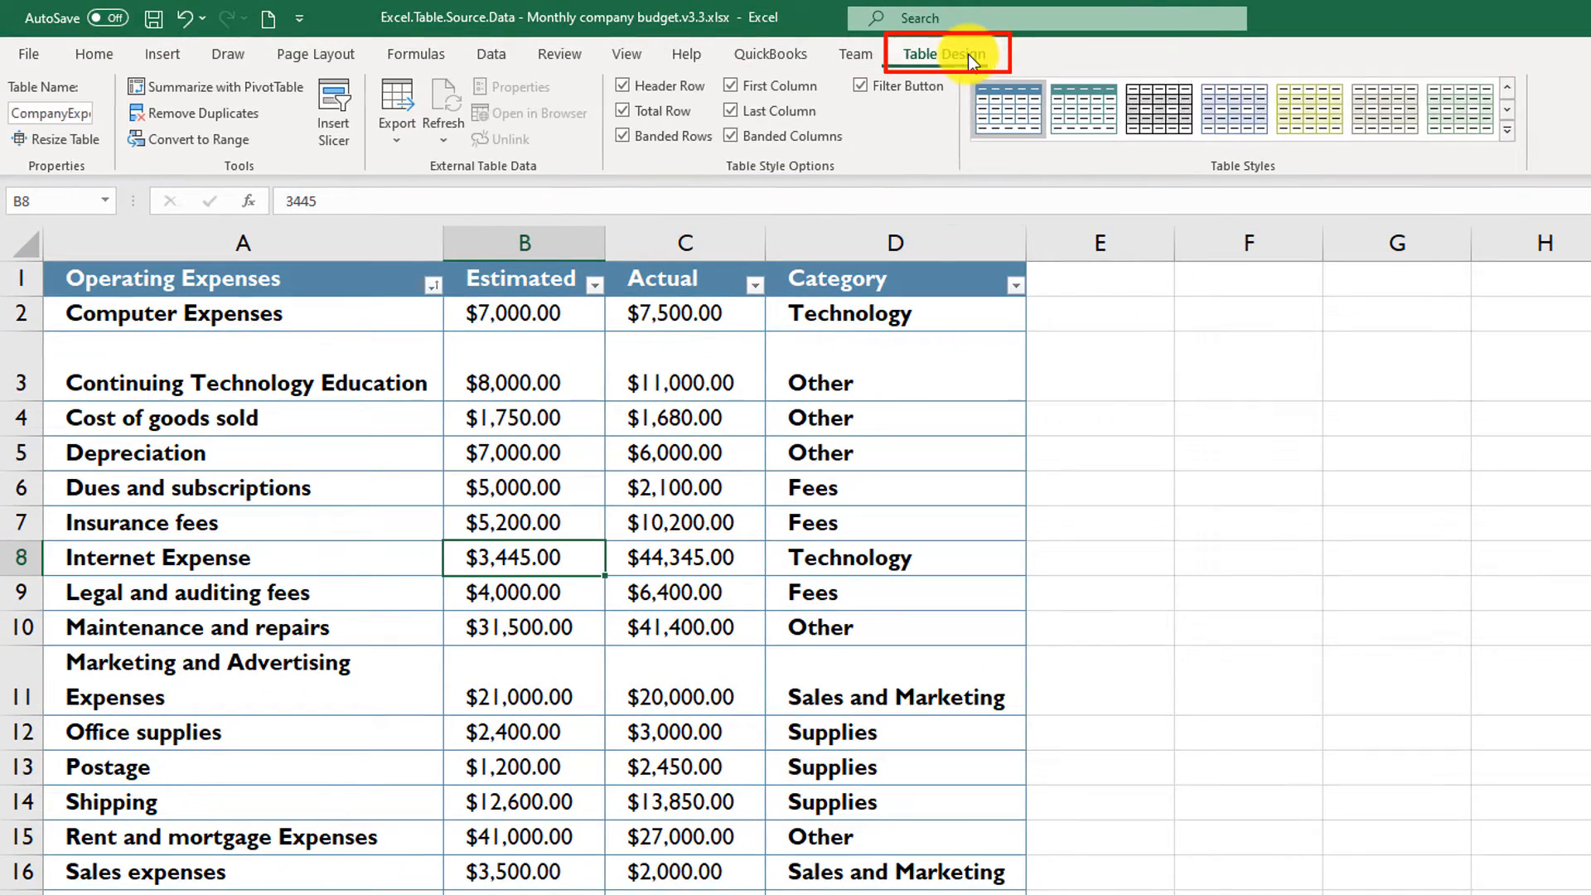
click(267, 85)
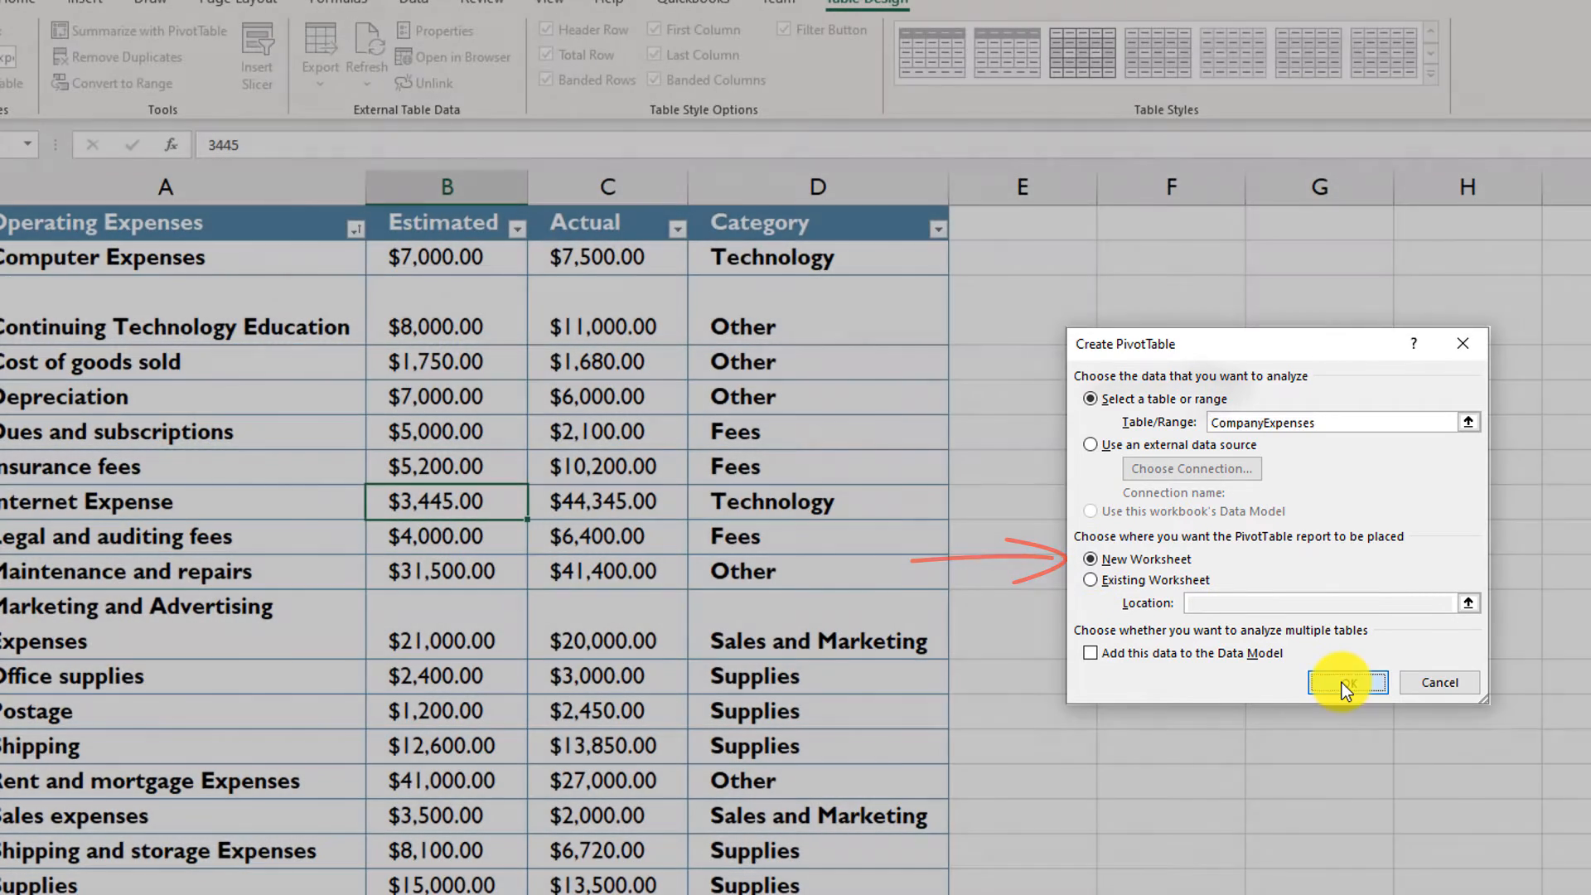
click(1339, 682)
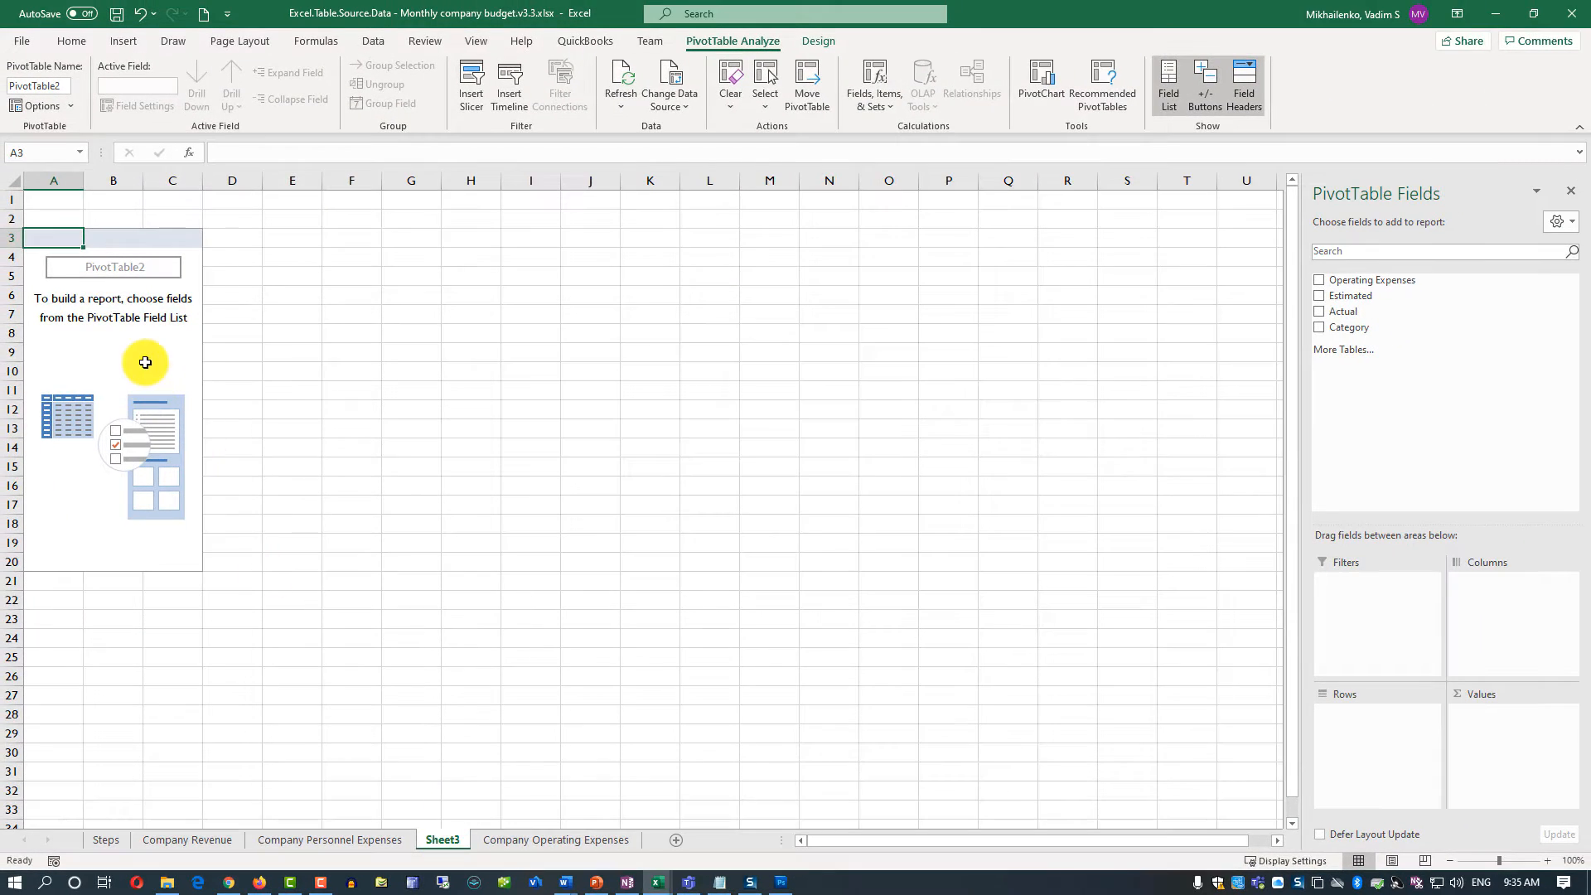
- Add the Operating Expenses, Estimated, Actual and Category fields to the PivotTable
click(131, 294)
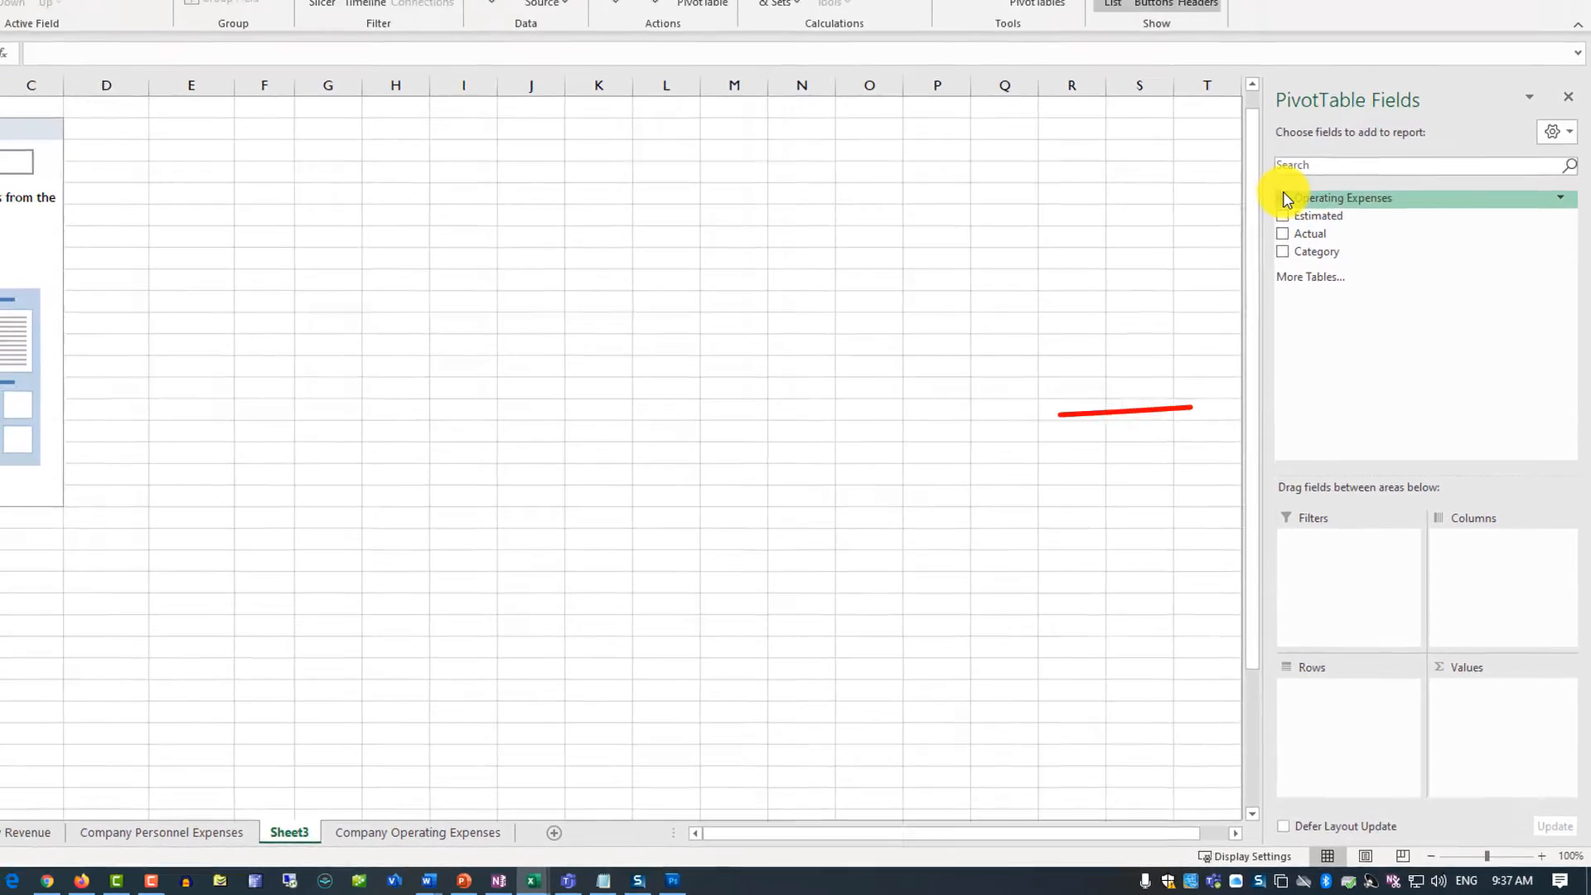
click(1282, 198)
click(1283, 215)
click(1283, 234)
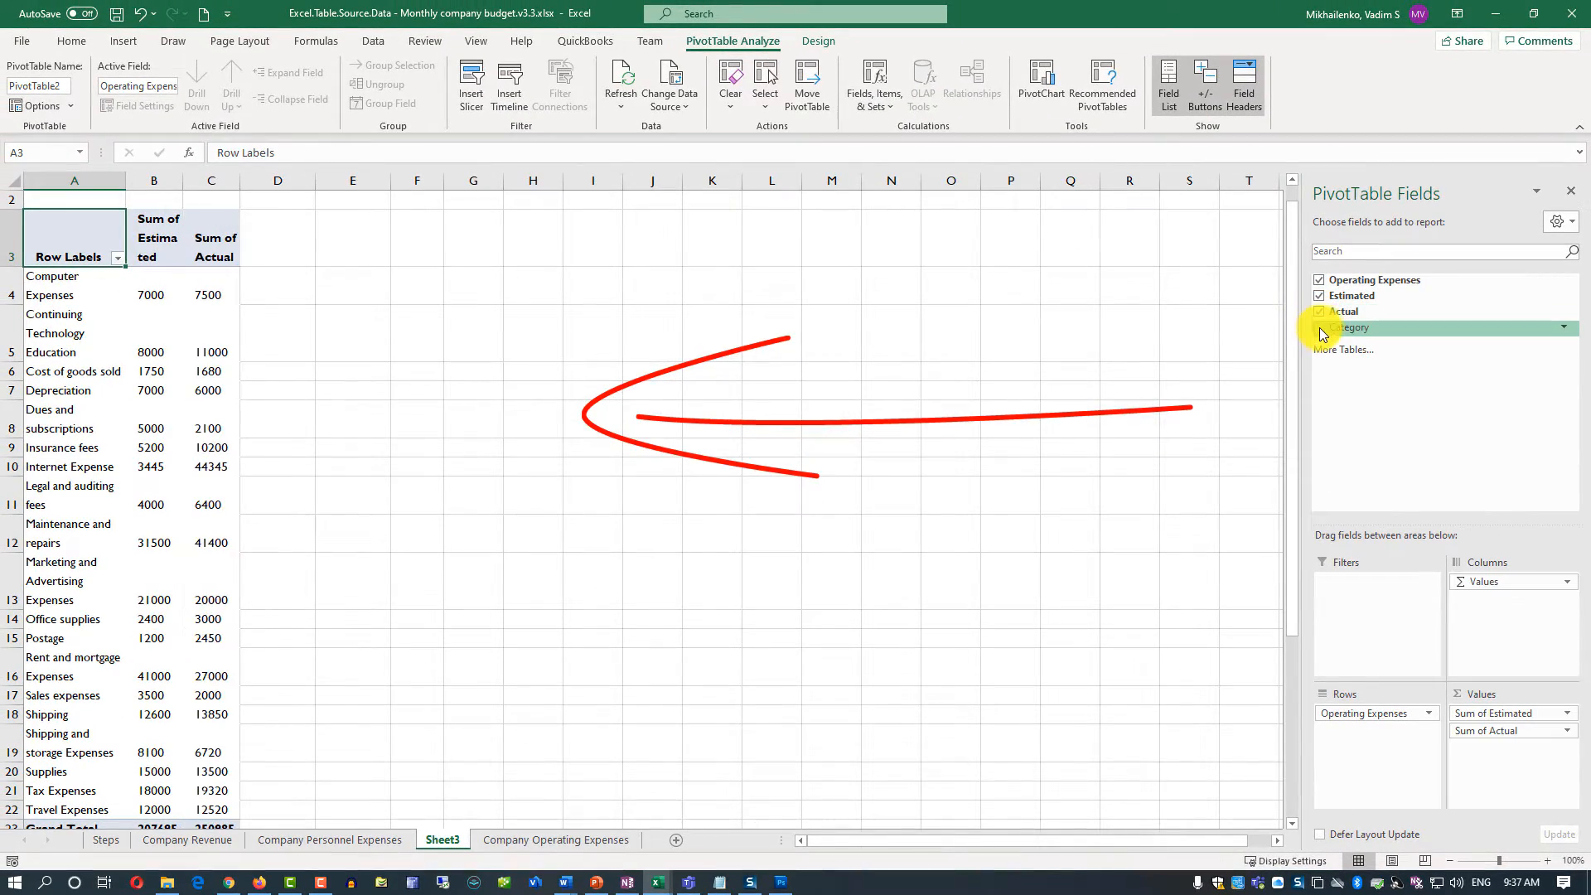
click(1320, 326)
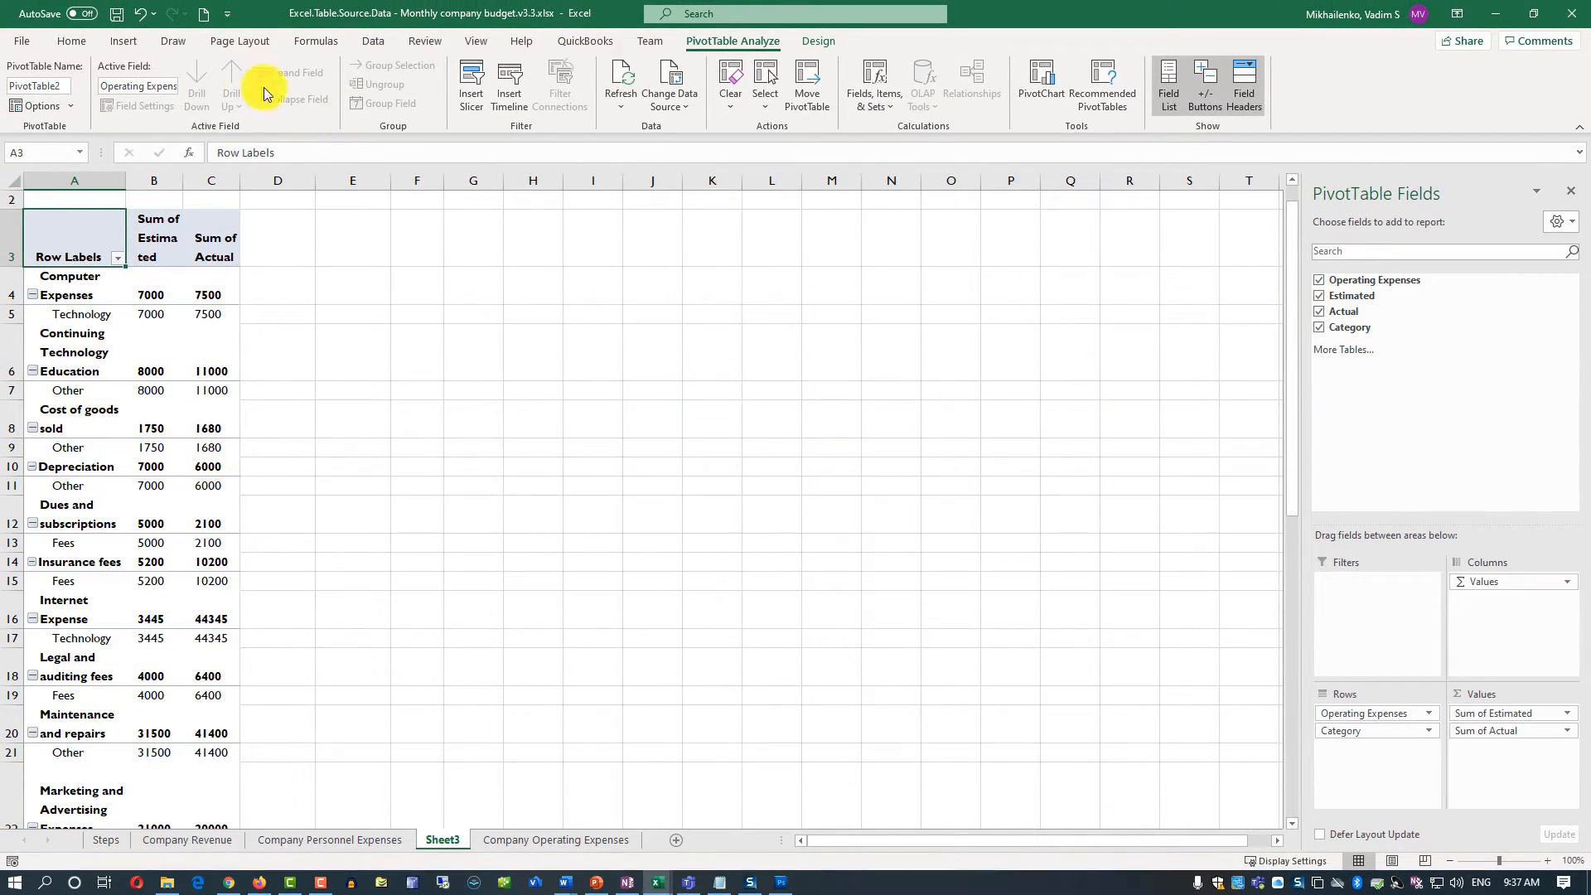
- Widen the PivotTable's row label, Sum of Estimated and Sum of Actual columns to fit their text
drag(126, 182, 304, 207)
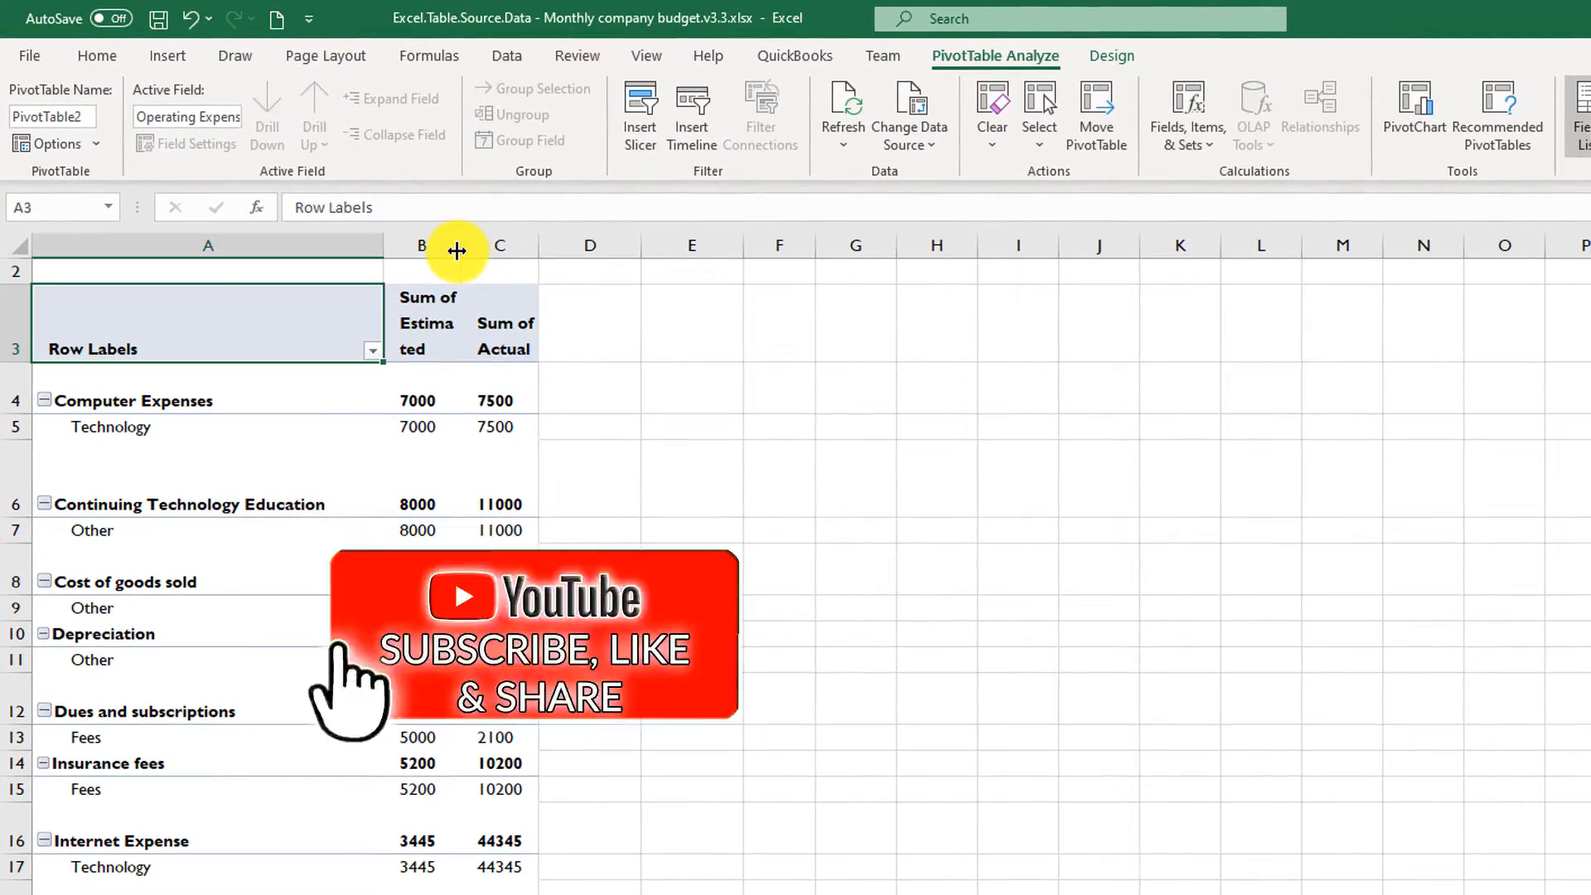
drag(460, 251, 628, 245)
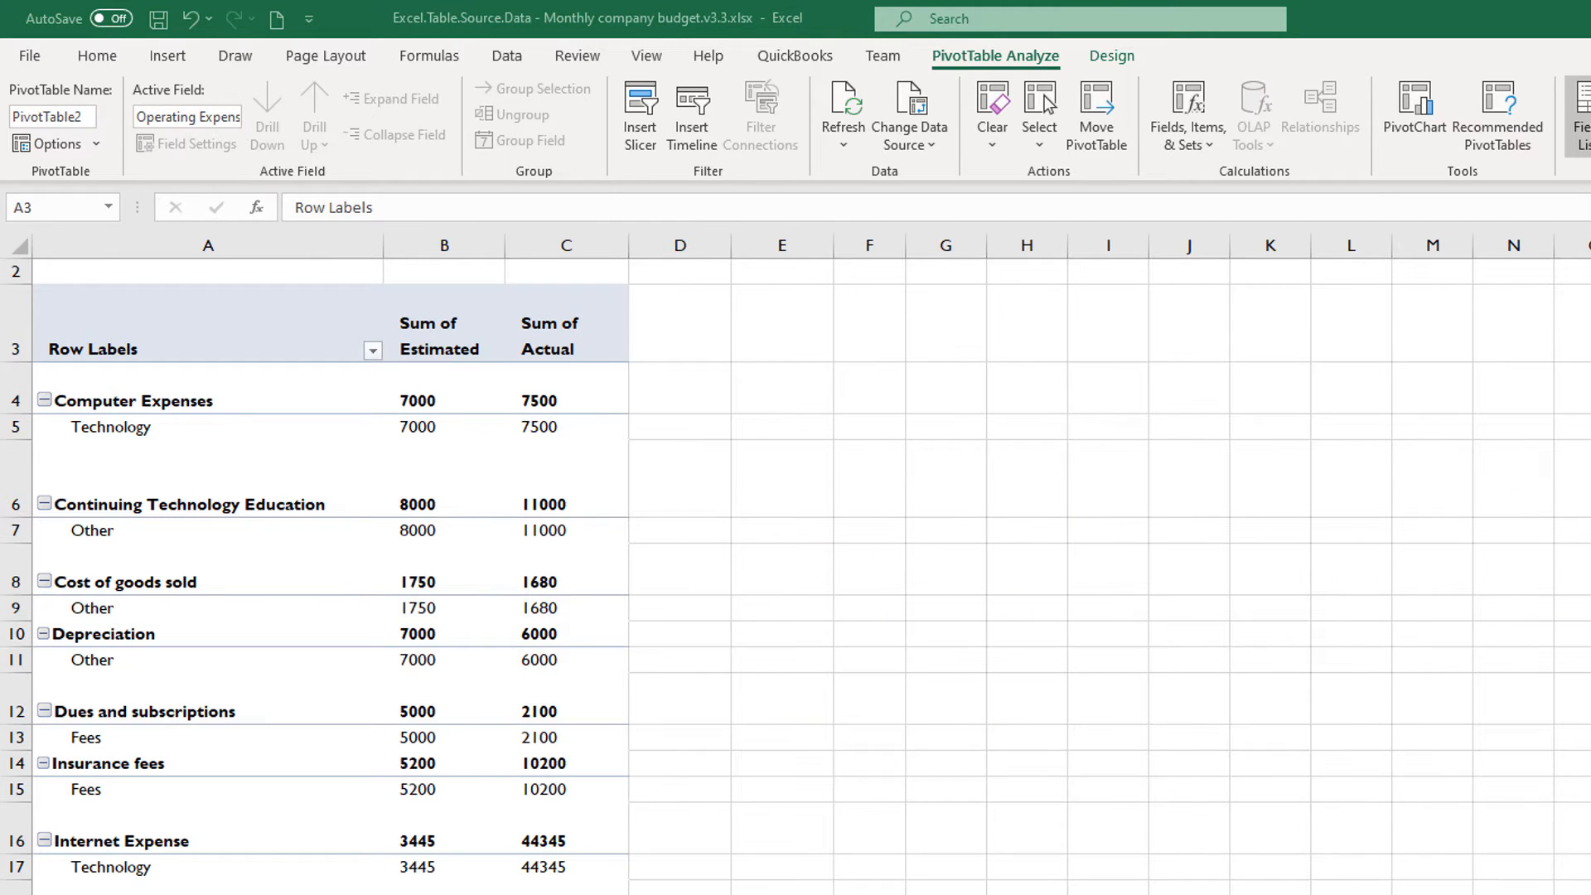
- Move Category above Operating Expenses in the PivotTable's rows to group the expenses by category, and select an expense under Fees
scroll(795, 564, down, 7)
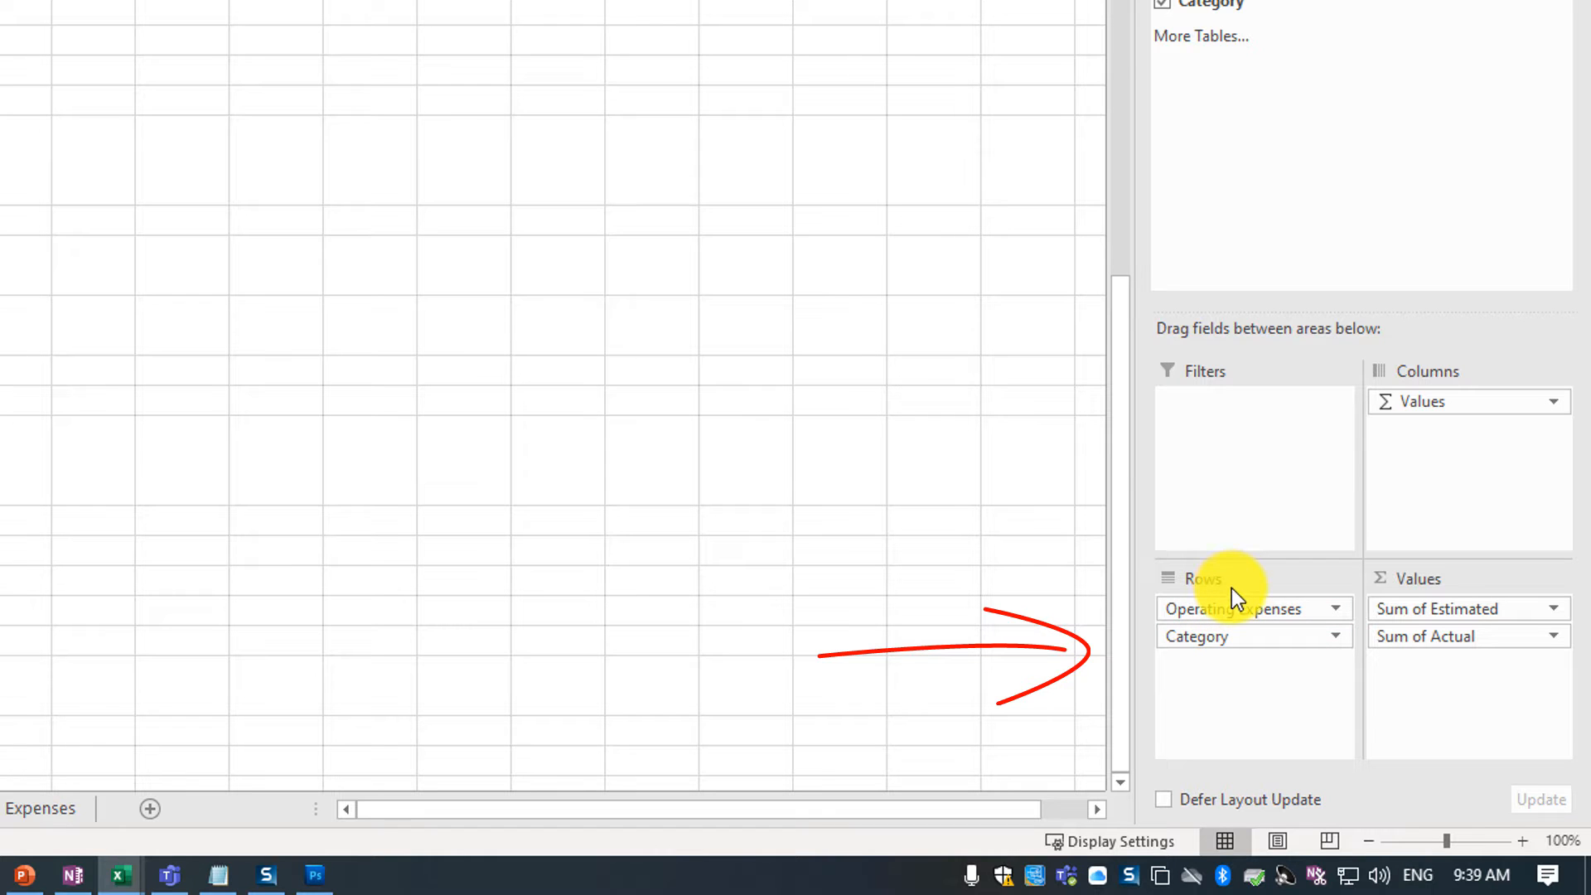
click(1222, 639)
click(1243, 636)
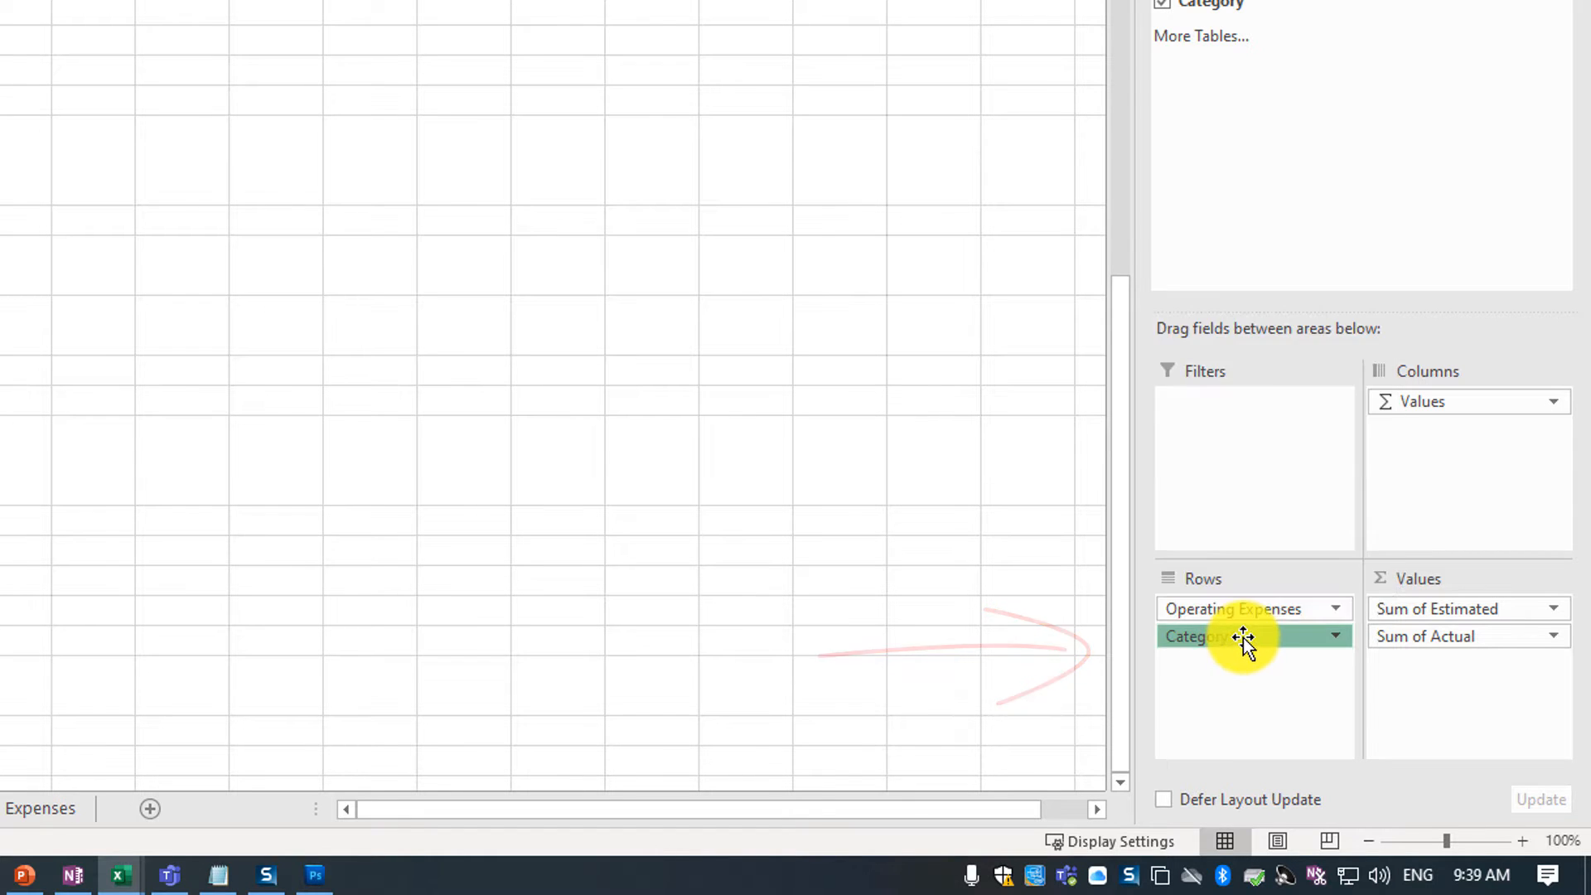
drag(1243, 636, 1243, 605)
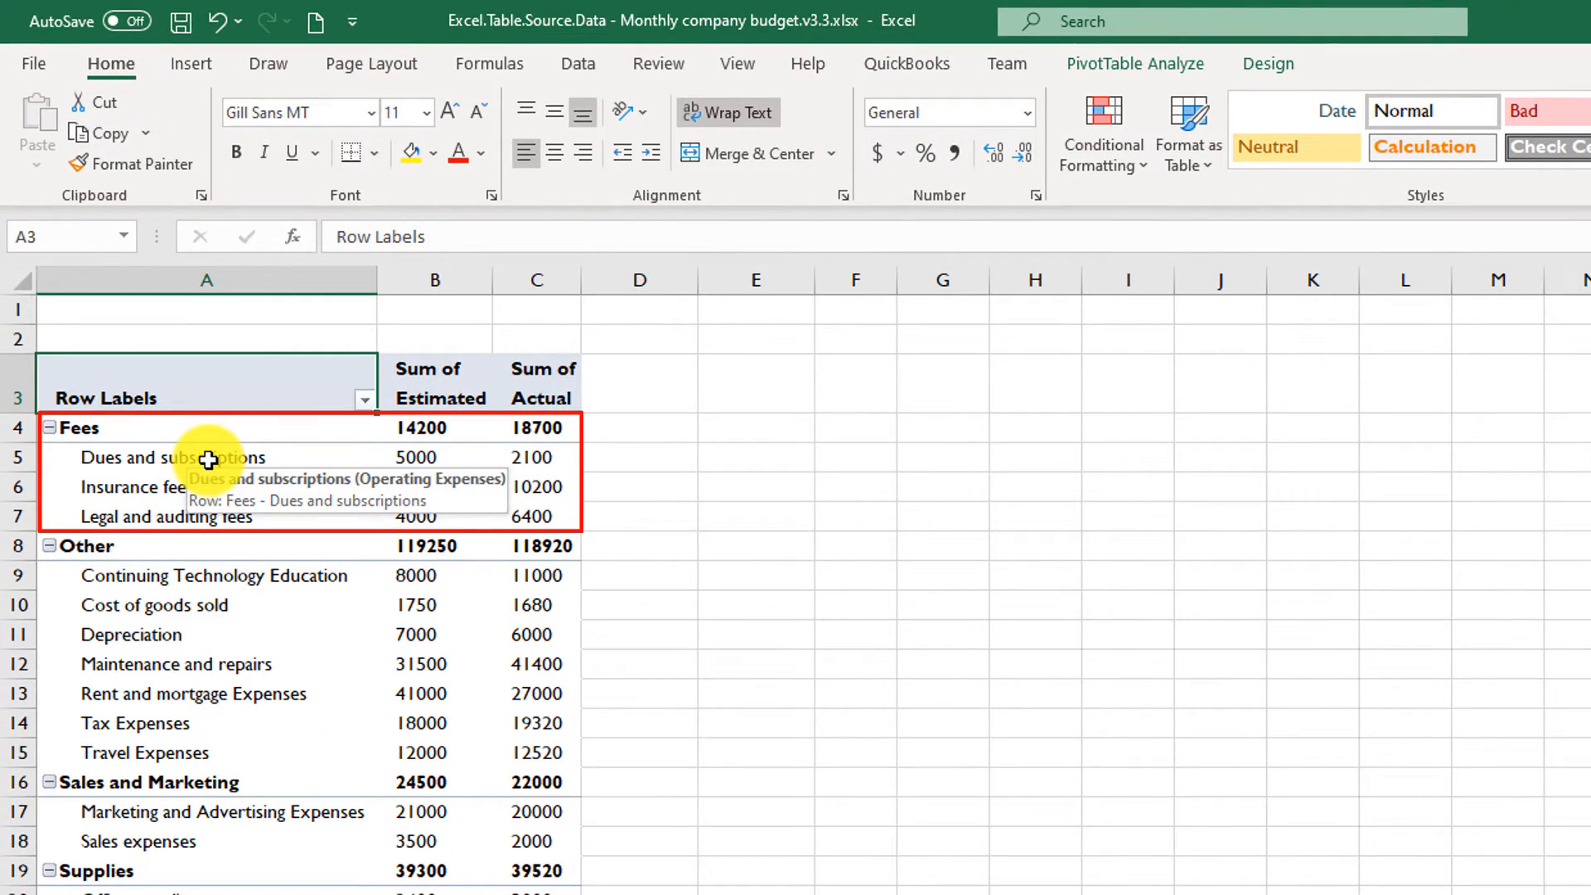
drag(213, 459, 220, 515)
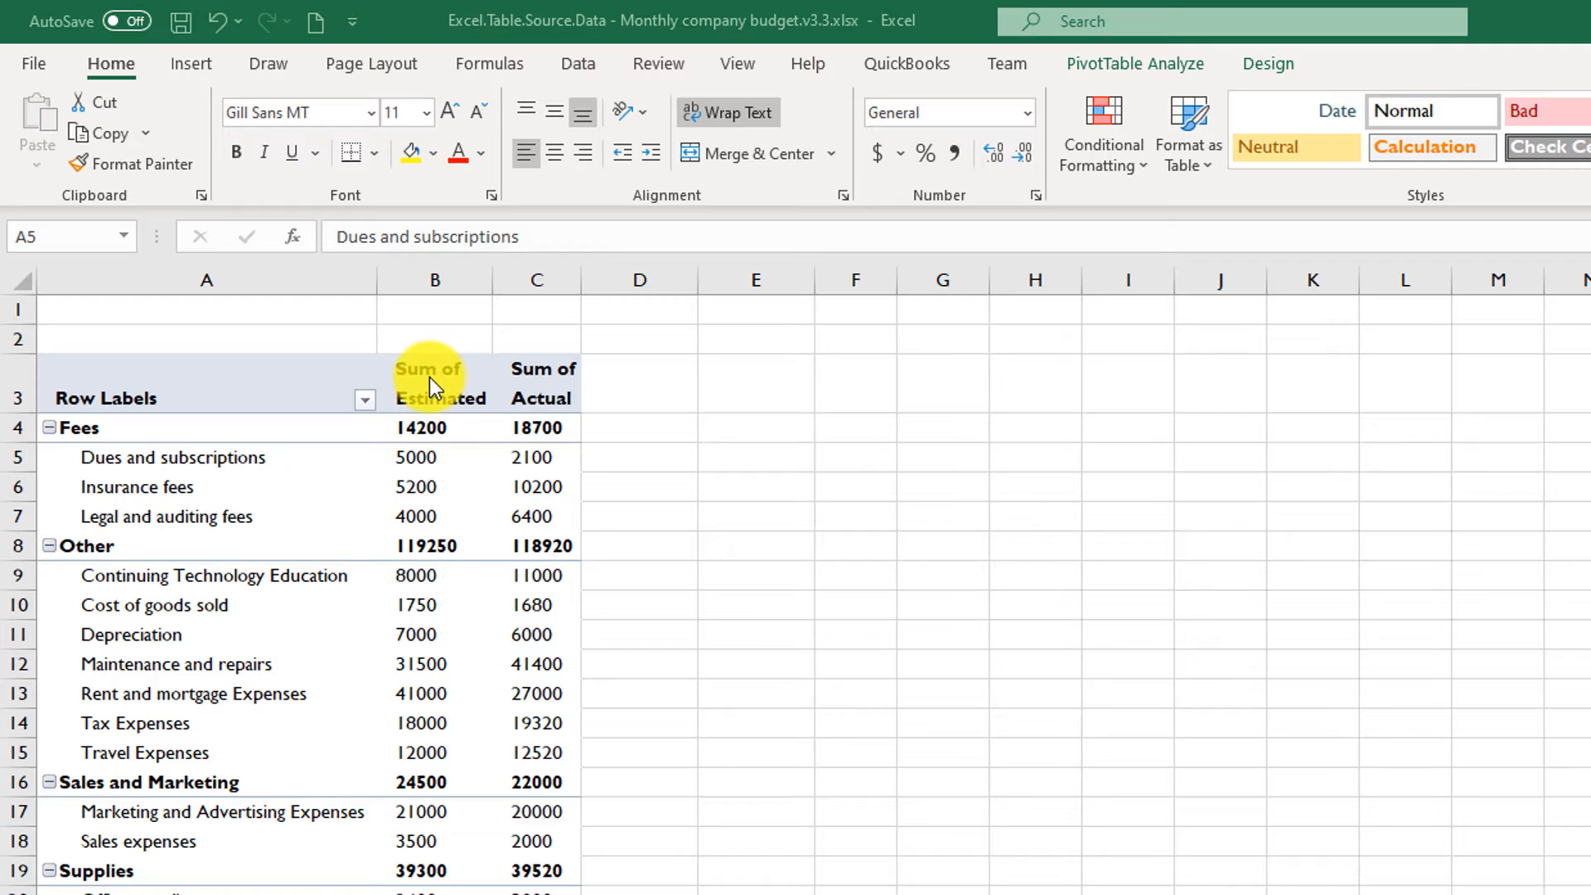
- Apply the Accounting number format with dollar signs to the Sum of Estimated and Sum of Actual columns
mouse_move(433, 384)
mouse_down()
mouse_move(498, 395)
mouse_move(539, 657)
mouse_move(539, 894)
mouse_up()
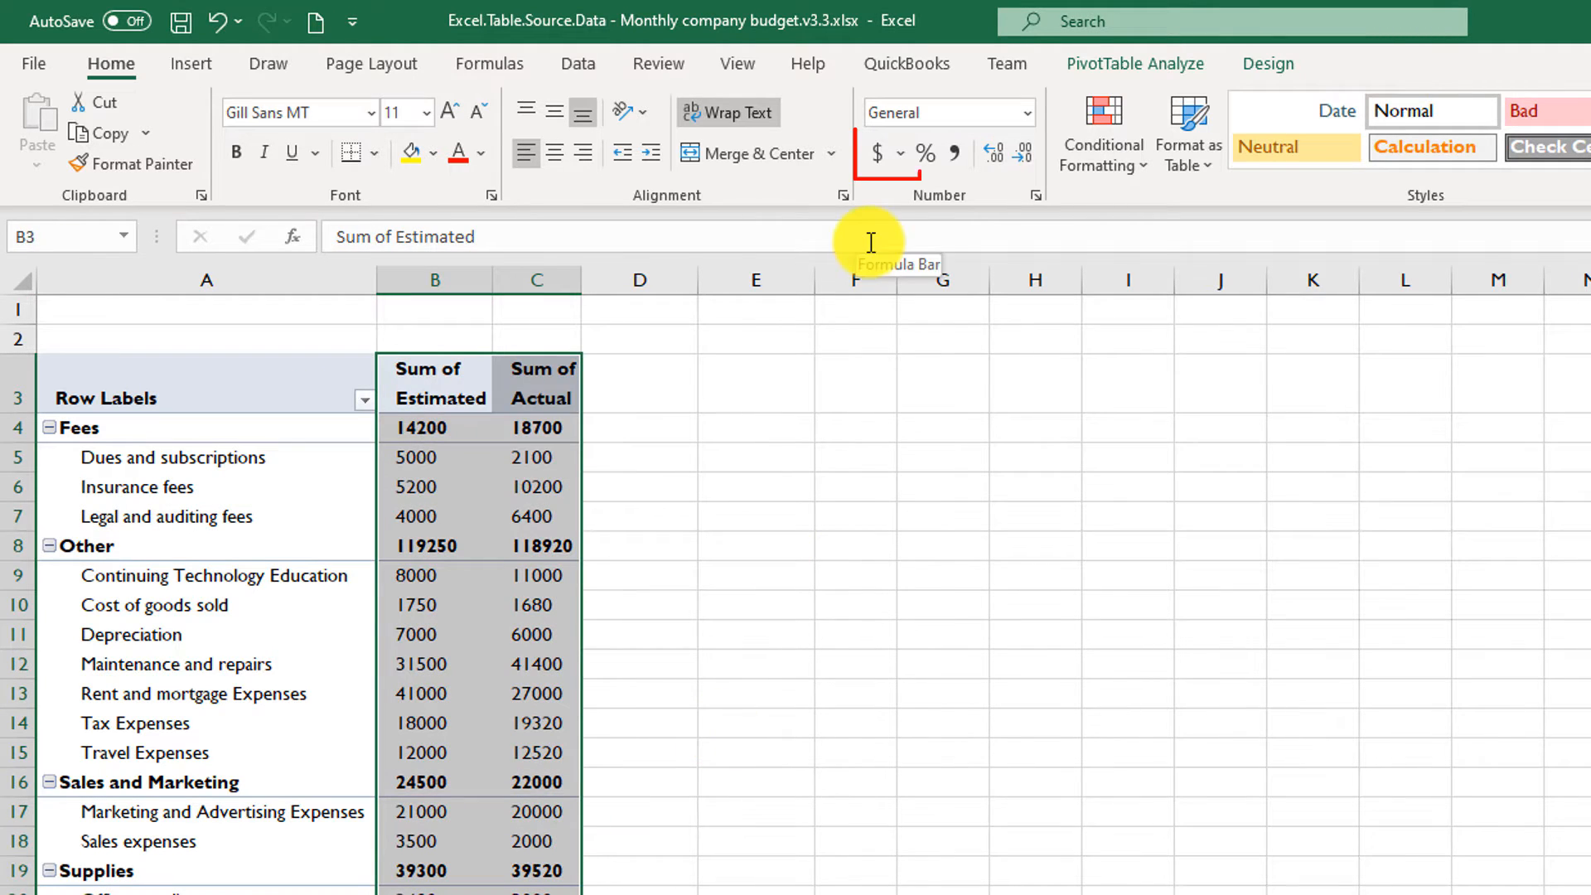
click(880, 155)
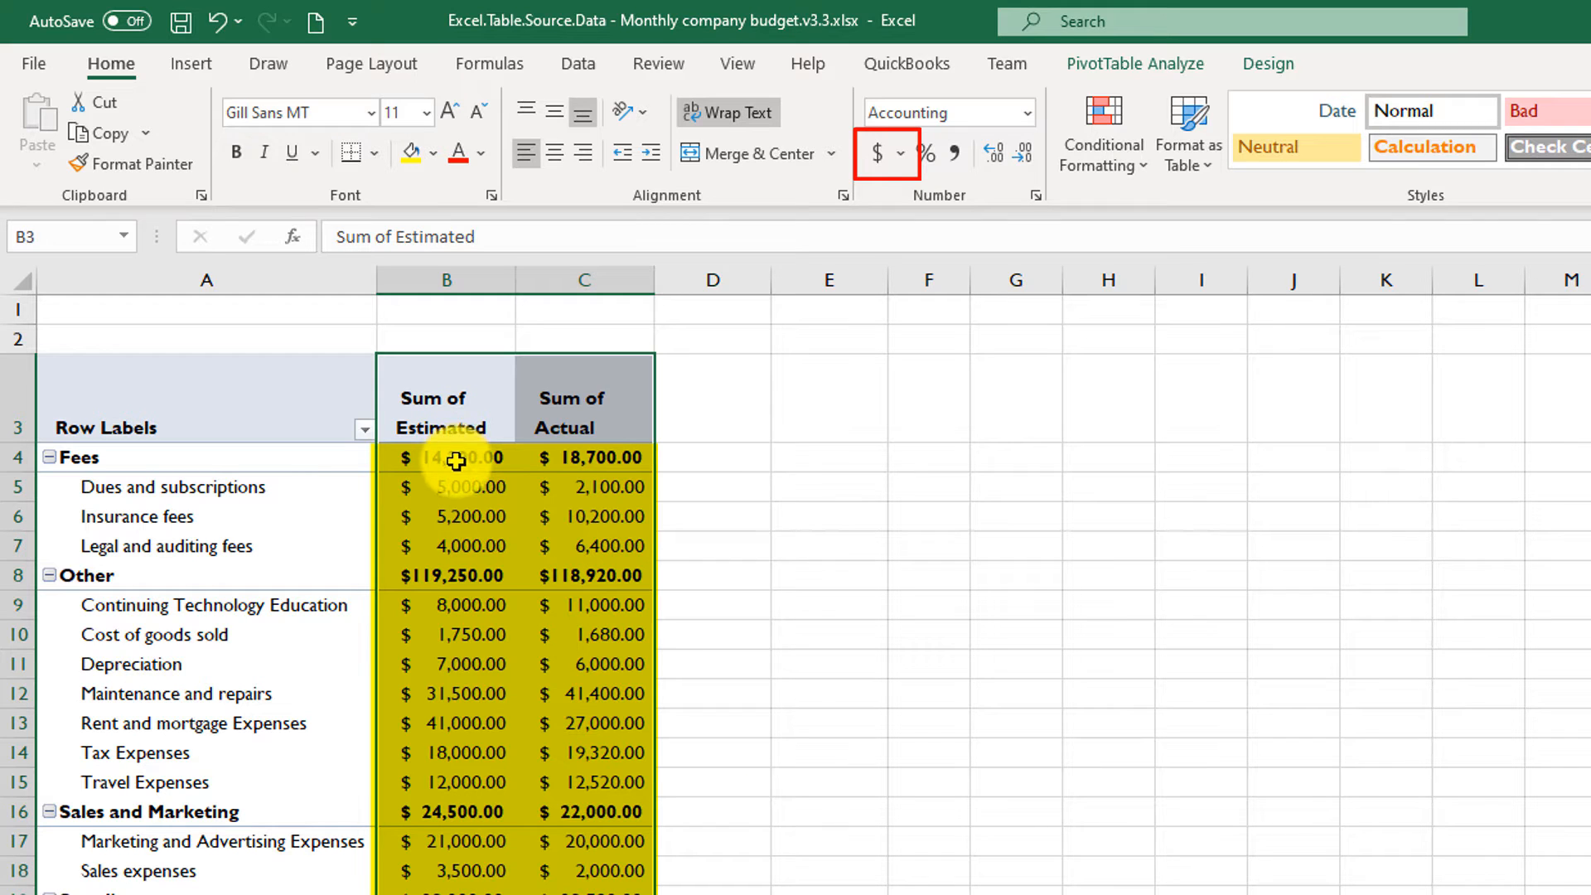
mouse_move(456, 463)
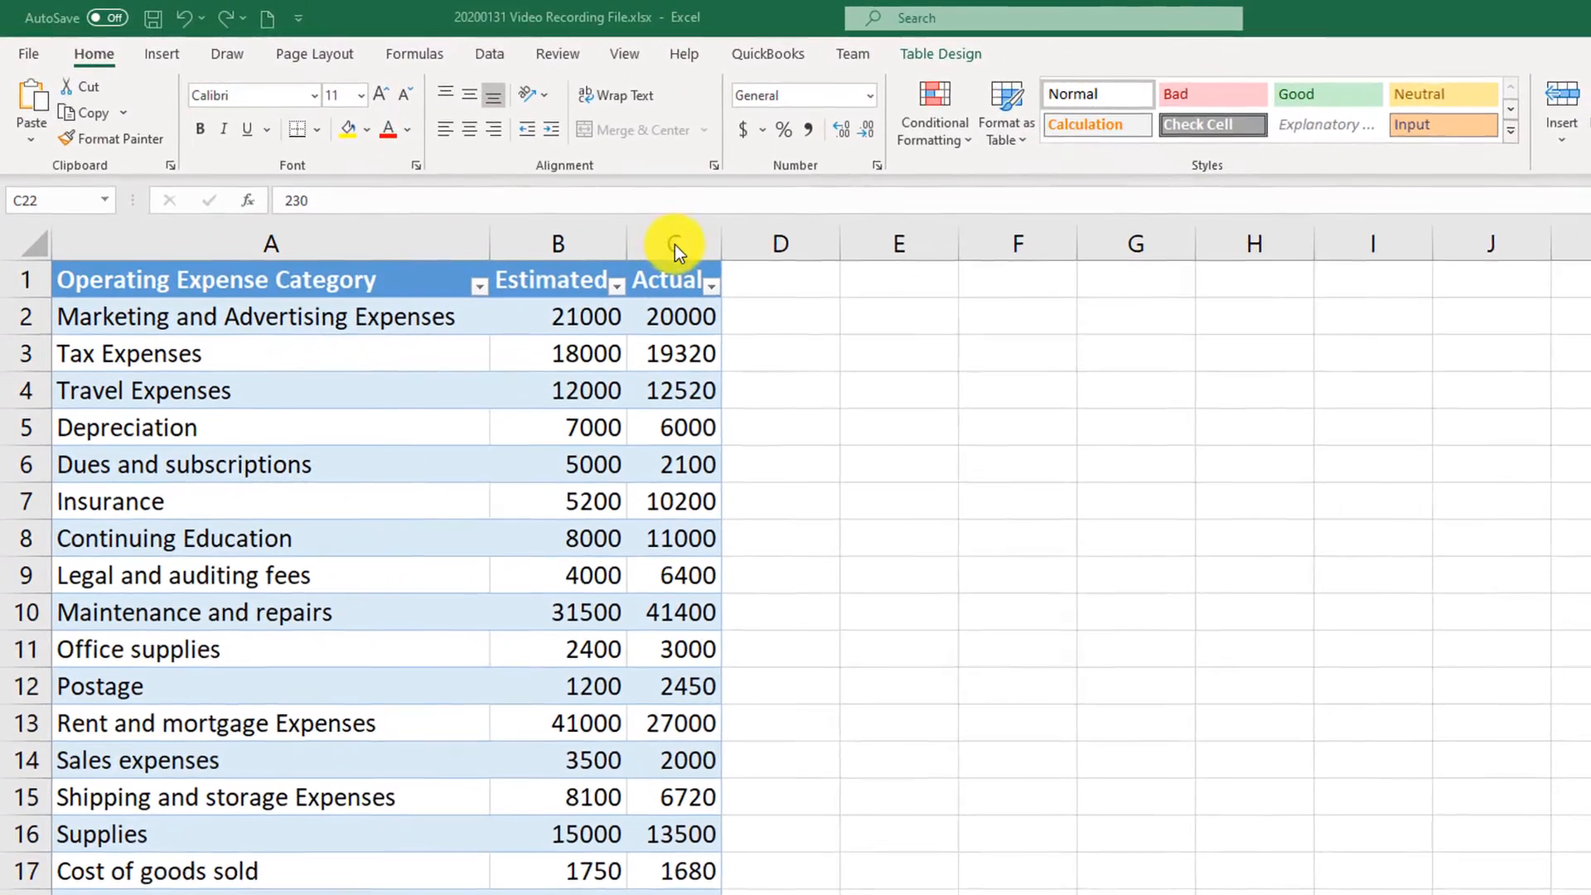
- Select the entire Actual column and open the Data Validation settings for it
click(654, 236)
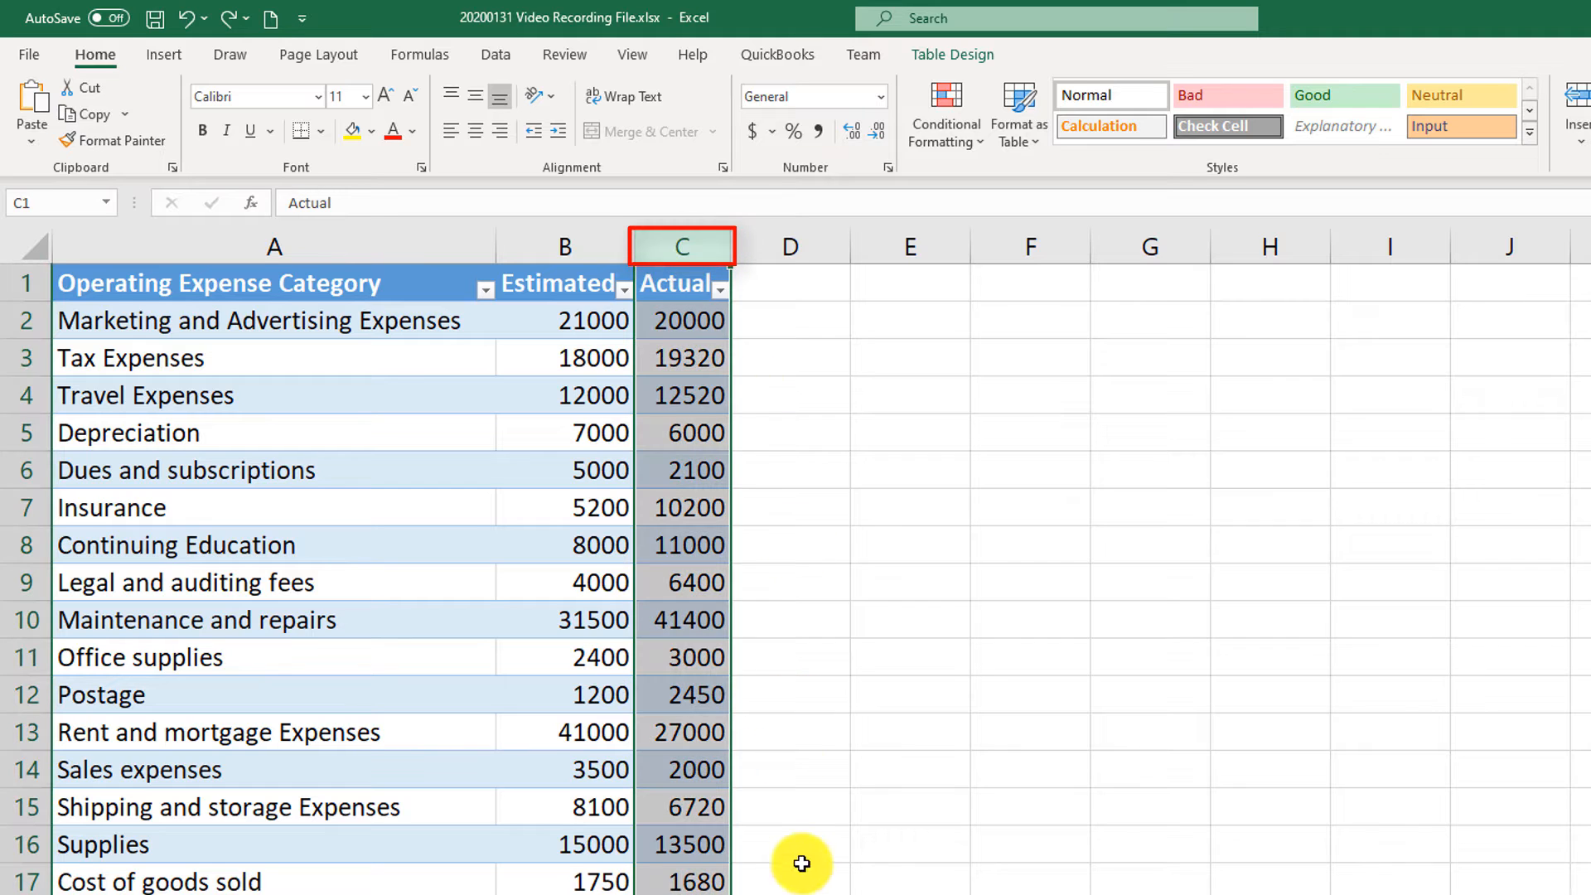
scroll(816, 866, down, 1)
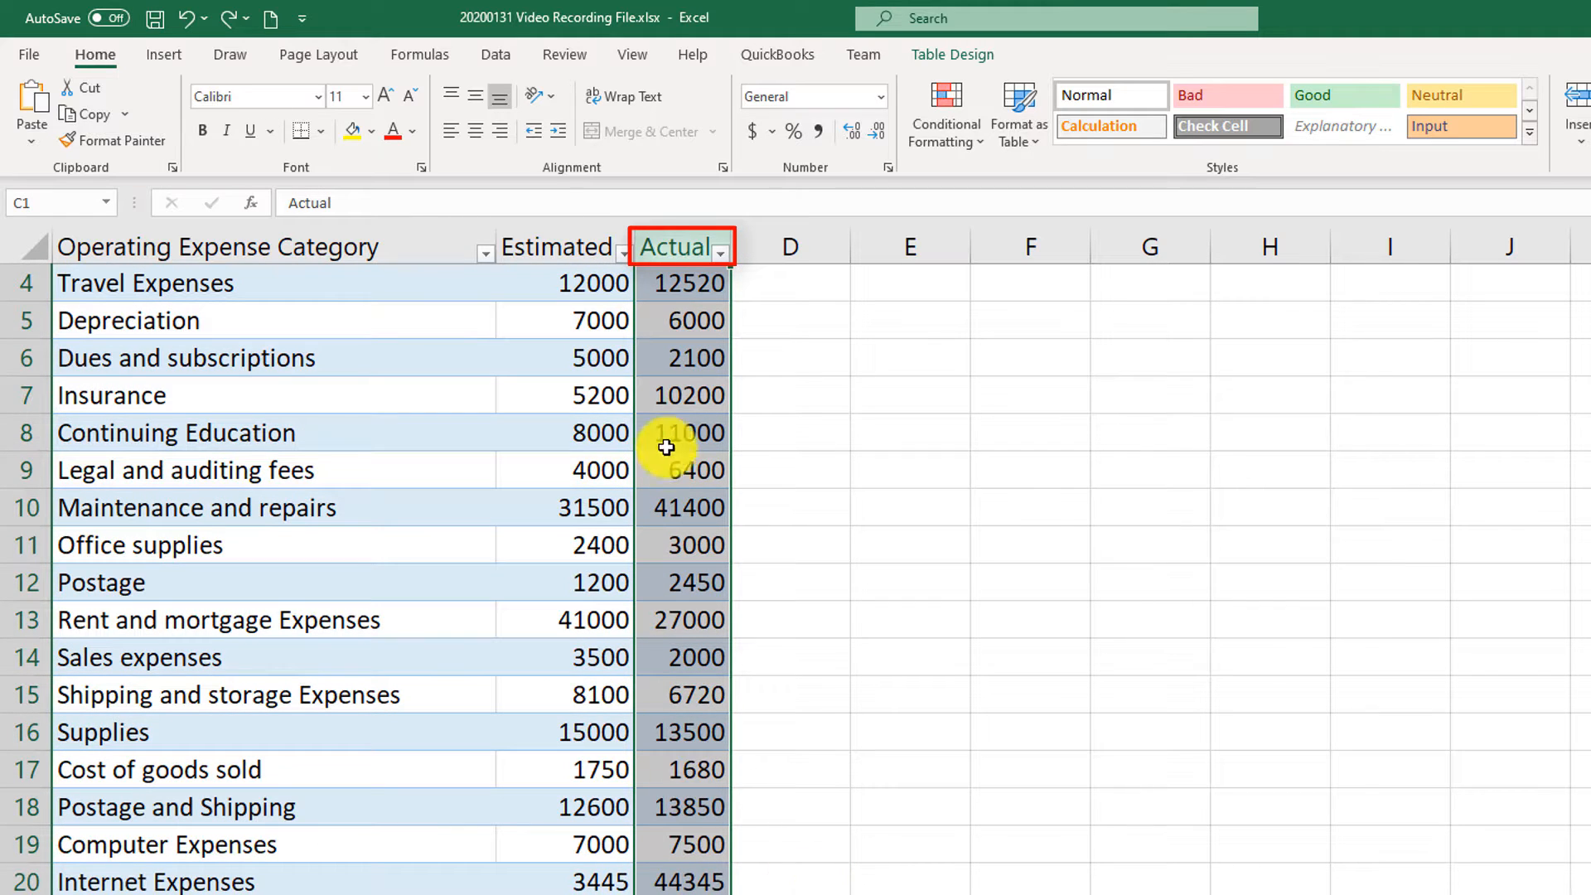
click(506, 57)
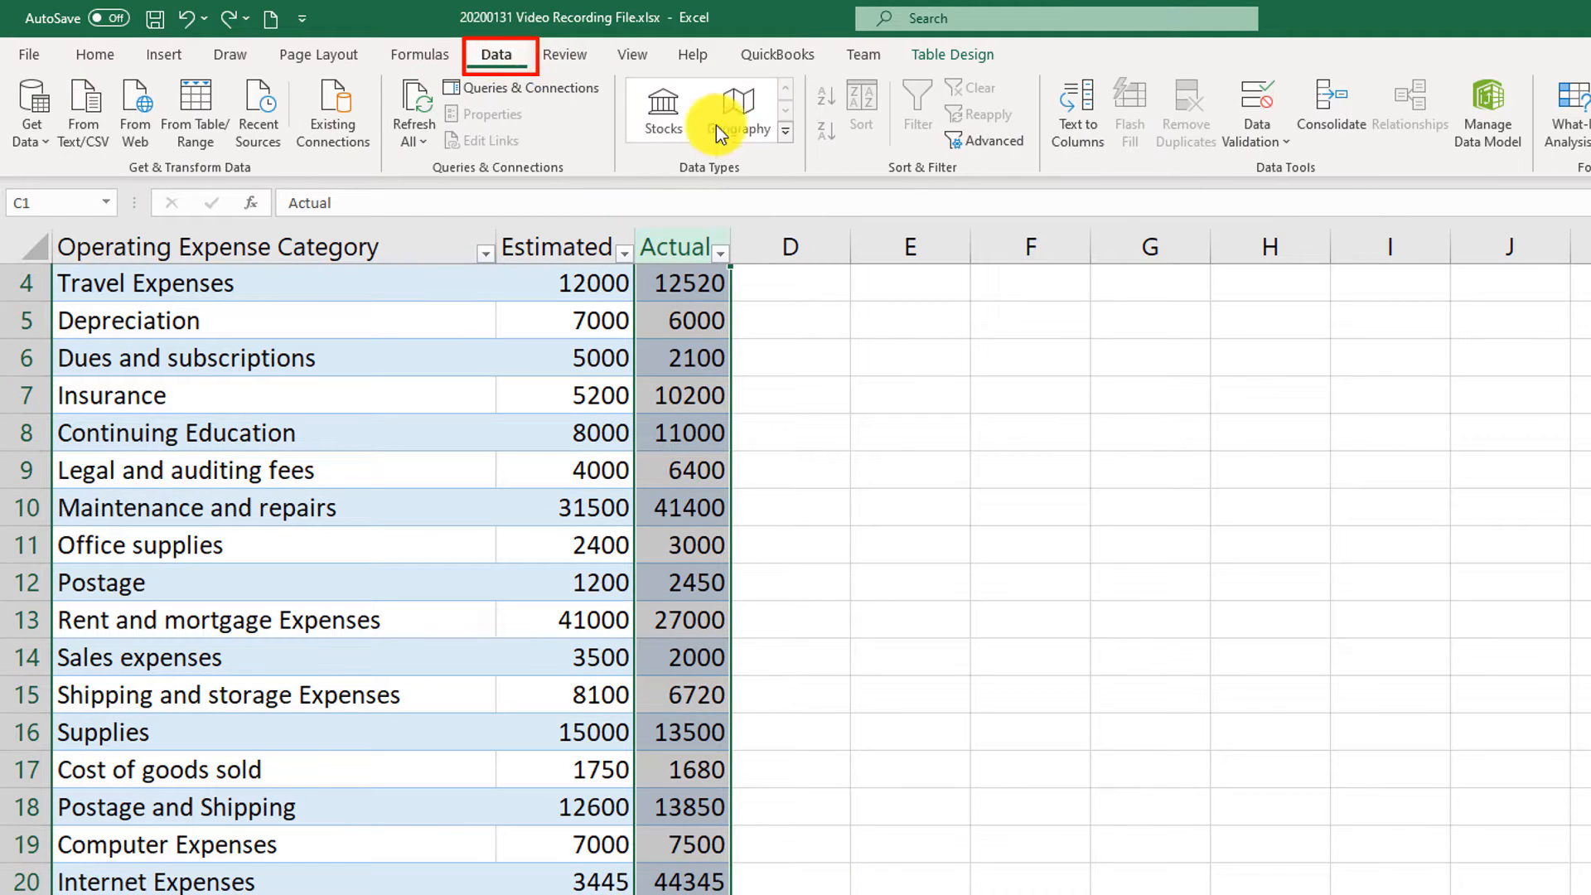
click(1255, 122)
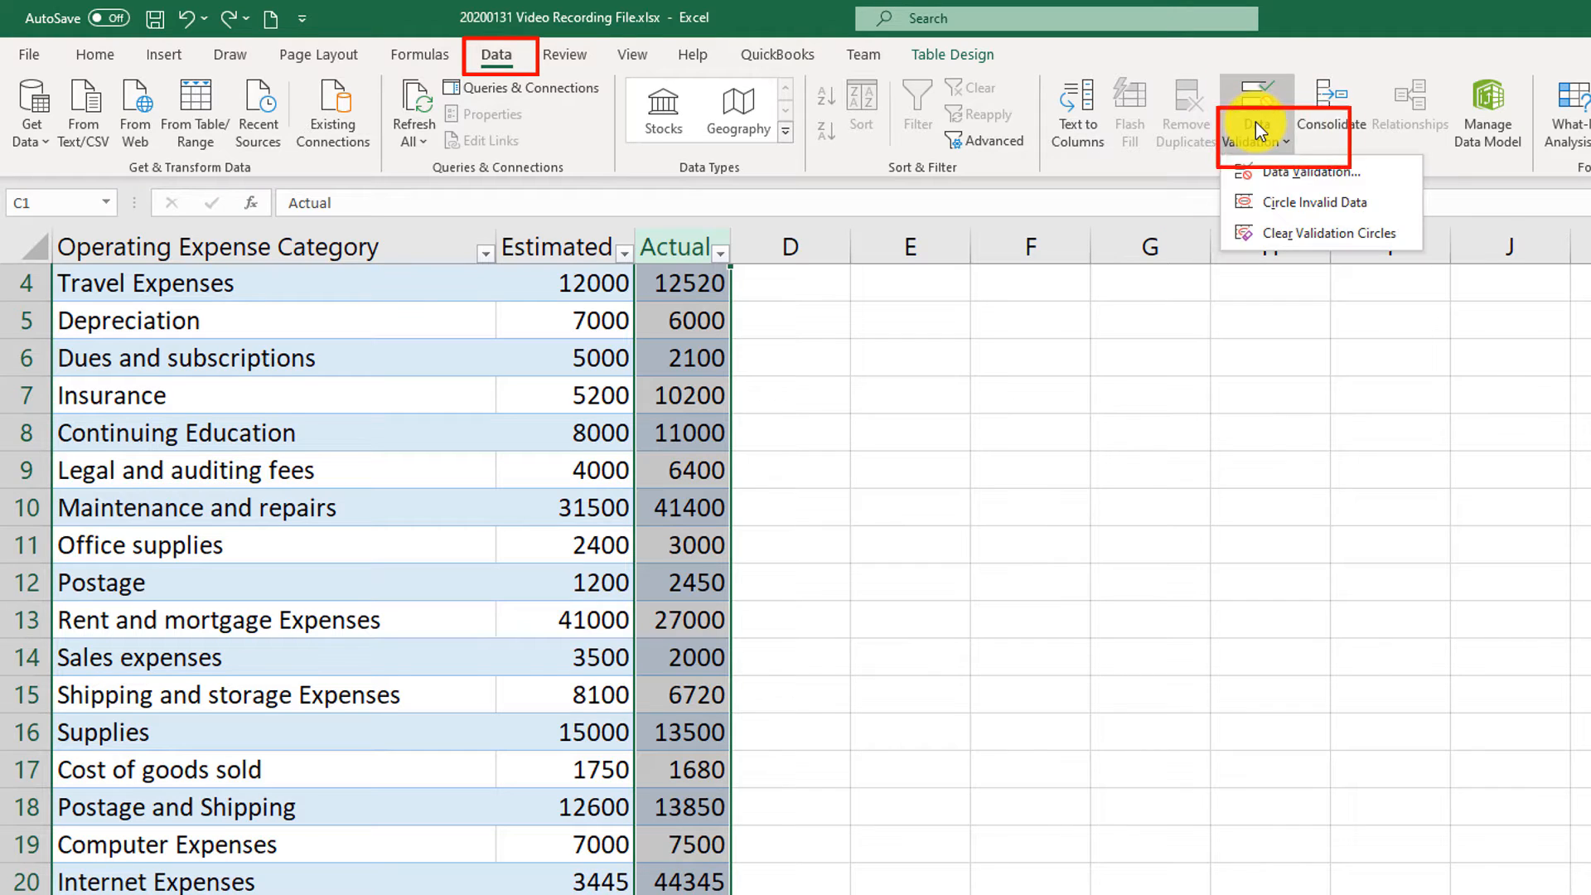
click(1289, 173)
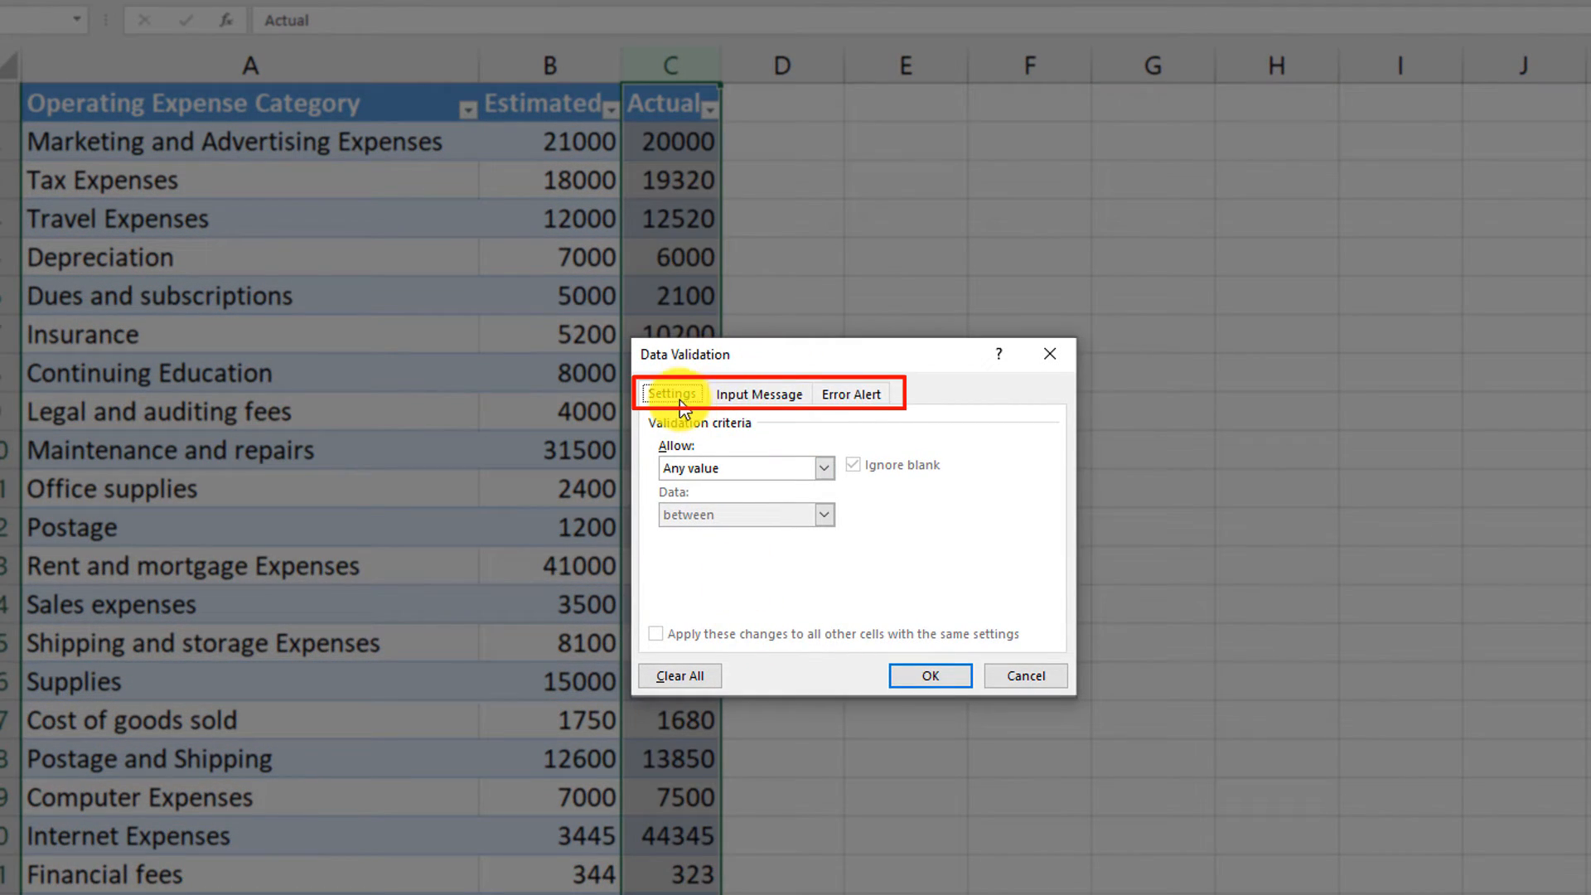
- Review the allowed value types and the input message and error alert options for data validation
click(823, 469)
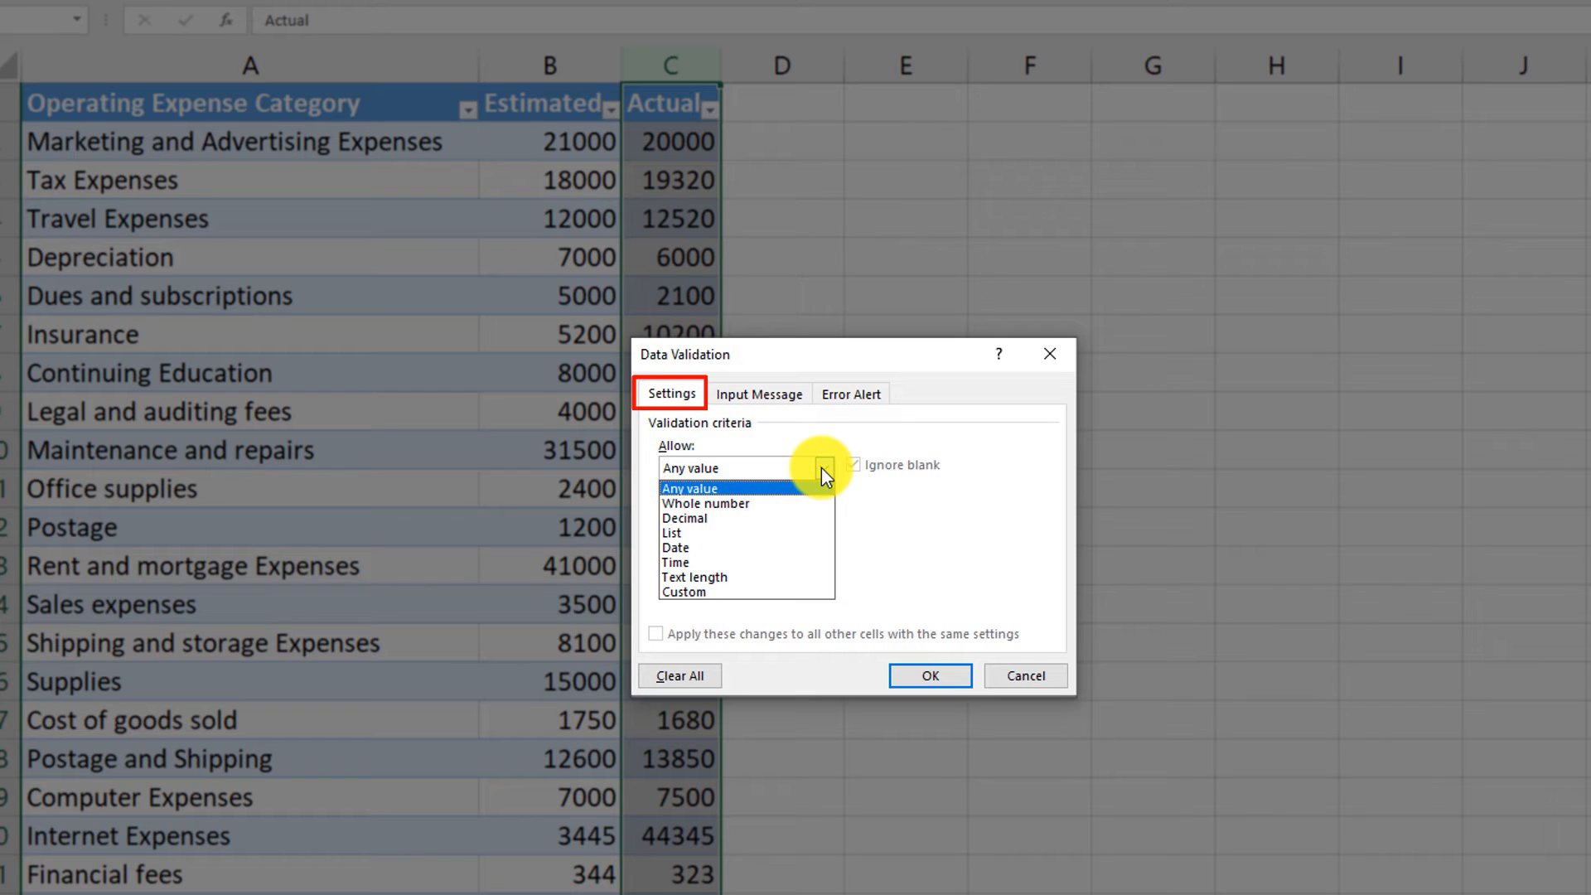
click(784, 405)
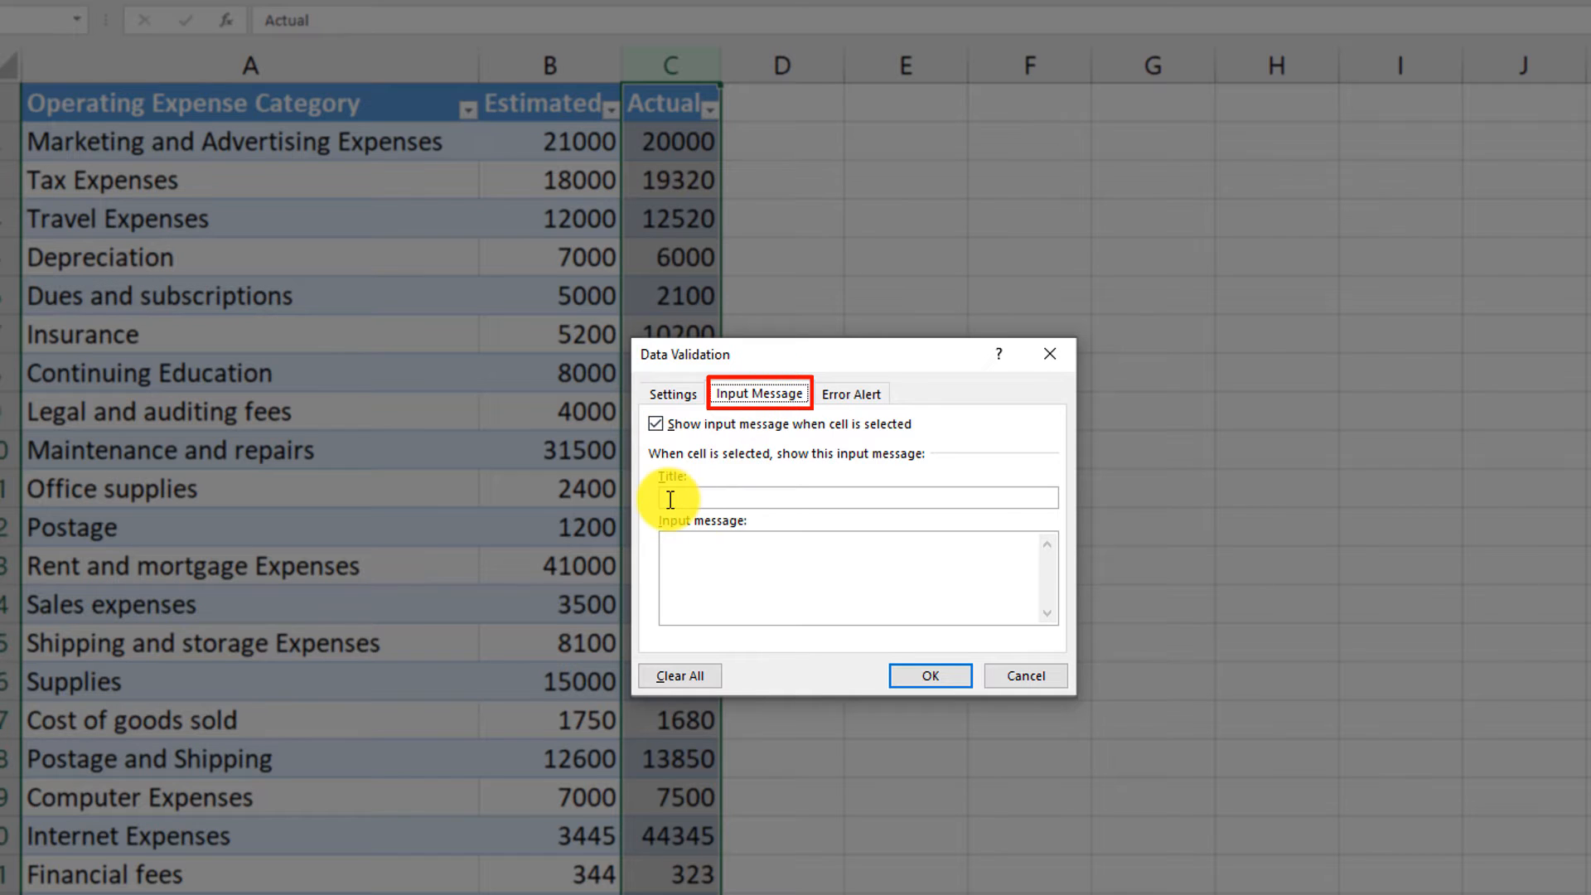
click(850, 394)
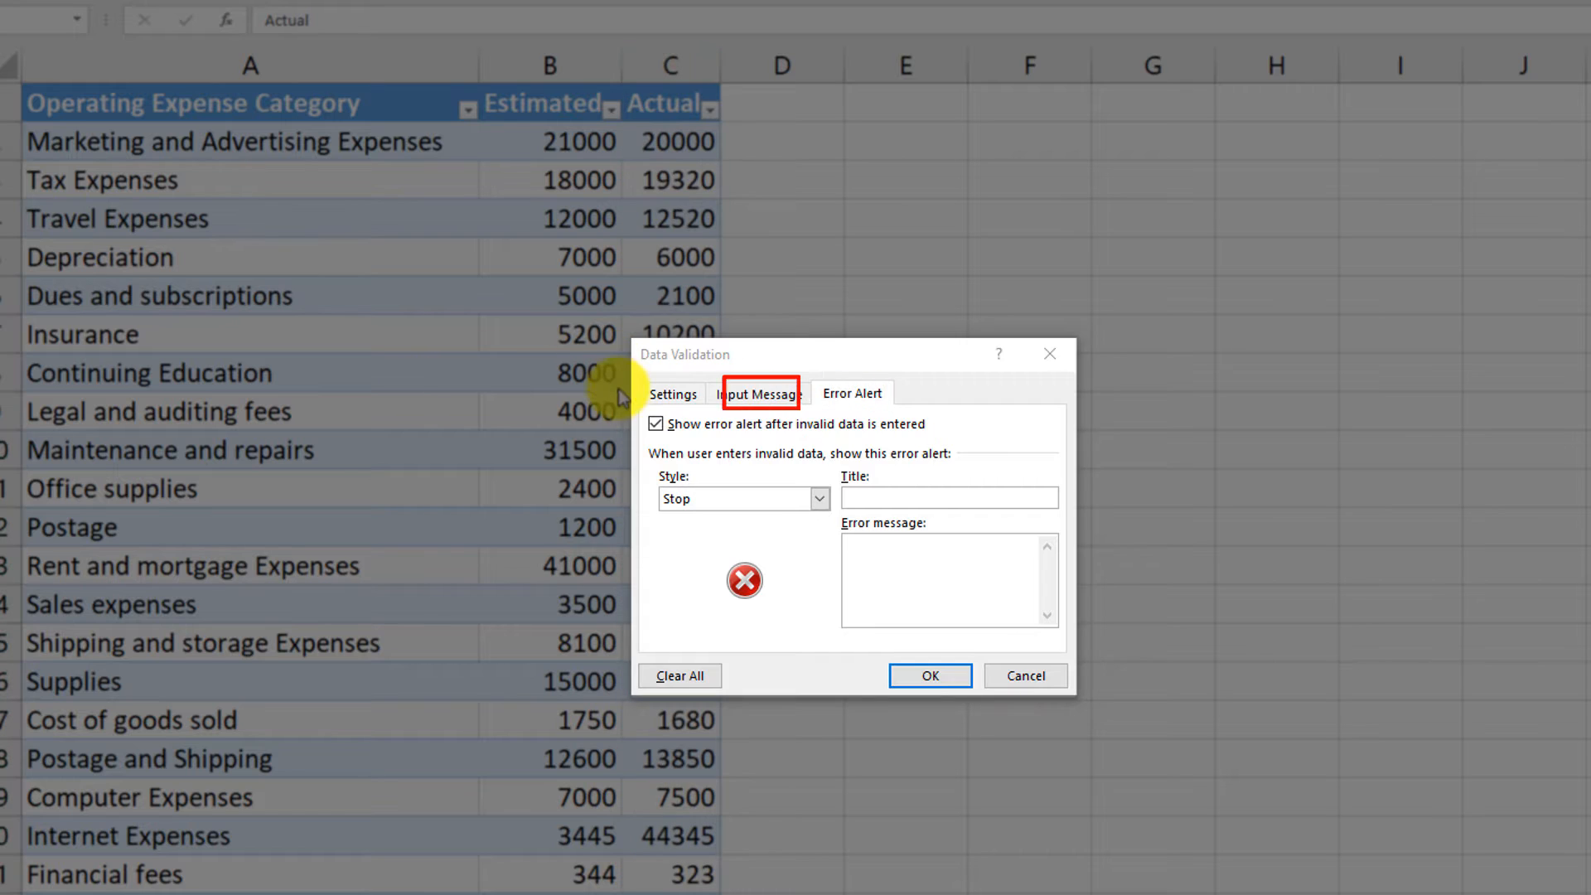
click(674, 396)
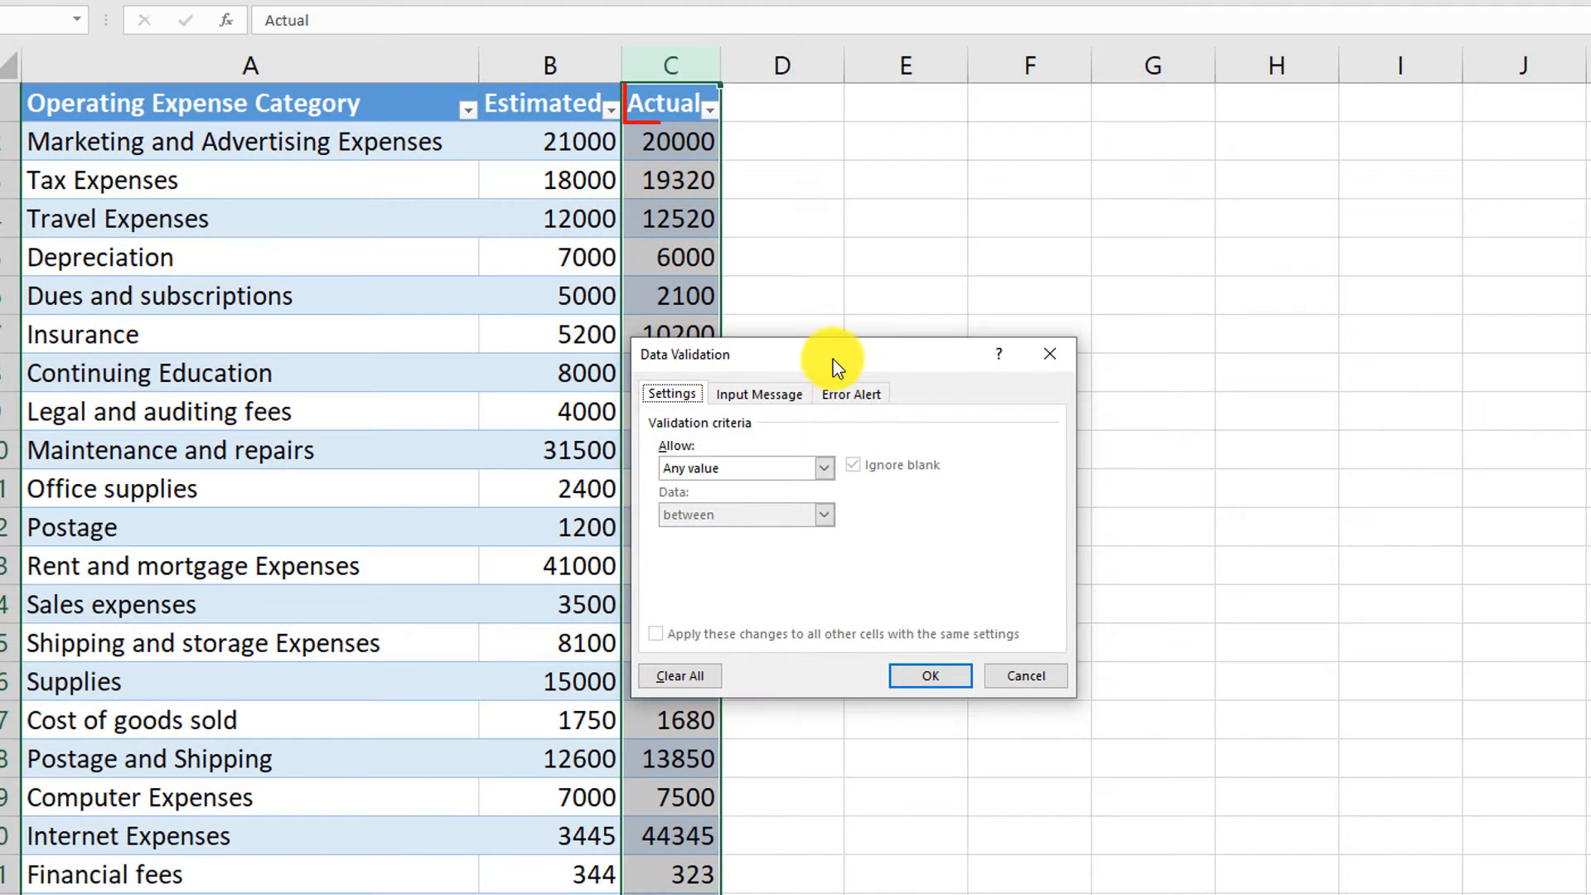
- Restrict the Actual column to whole numbers between 0 and 10000000
drag(827, 354, 1114, 312)
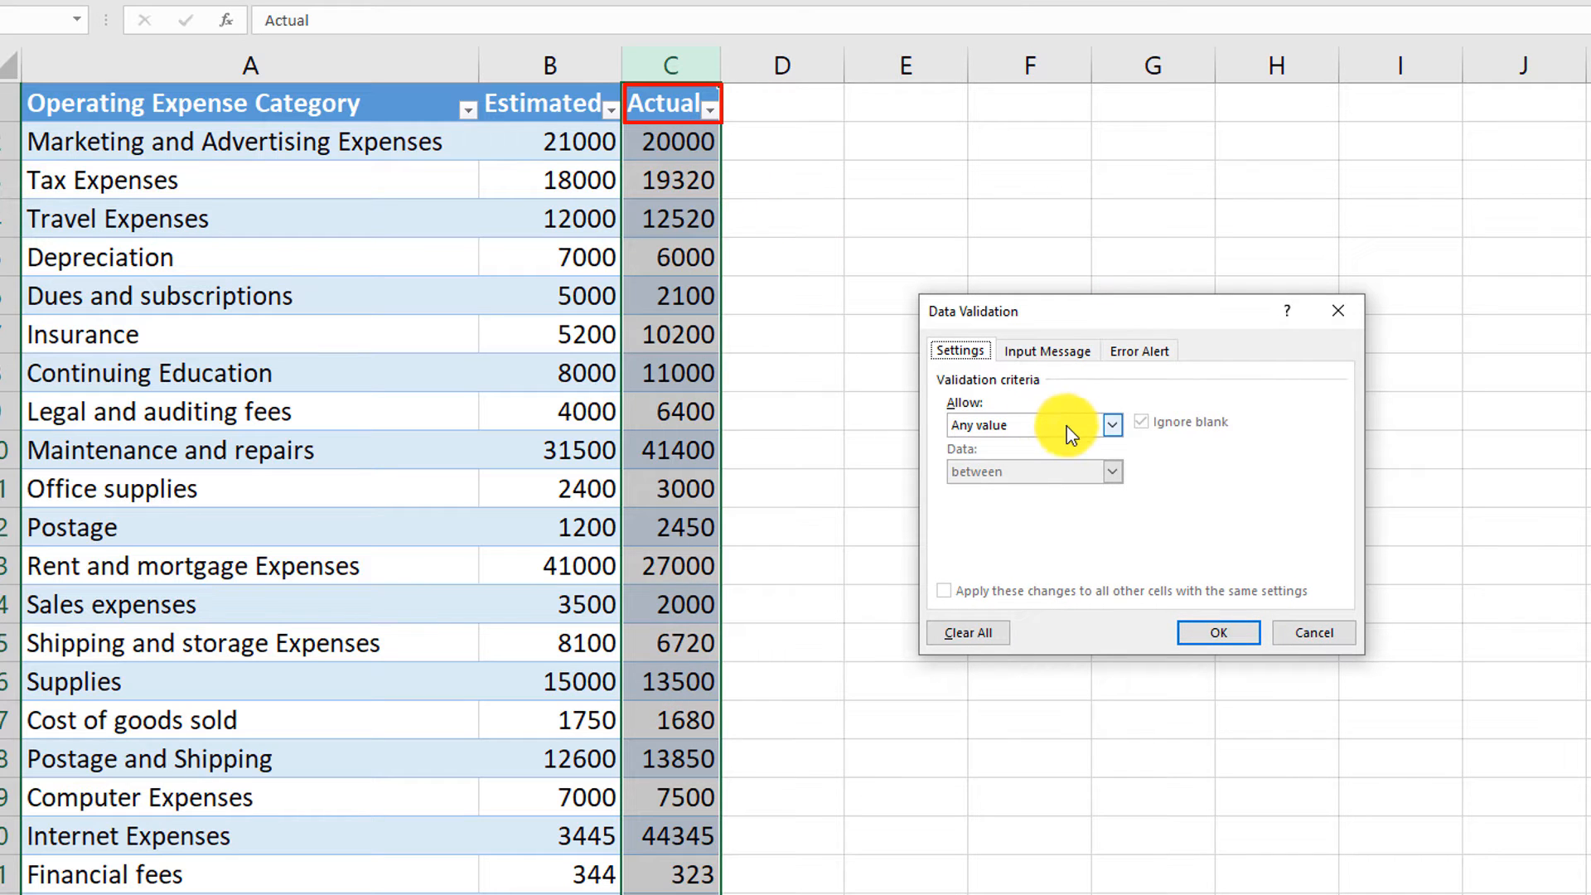
click(1113, 426)
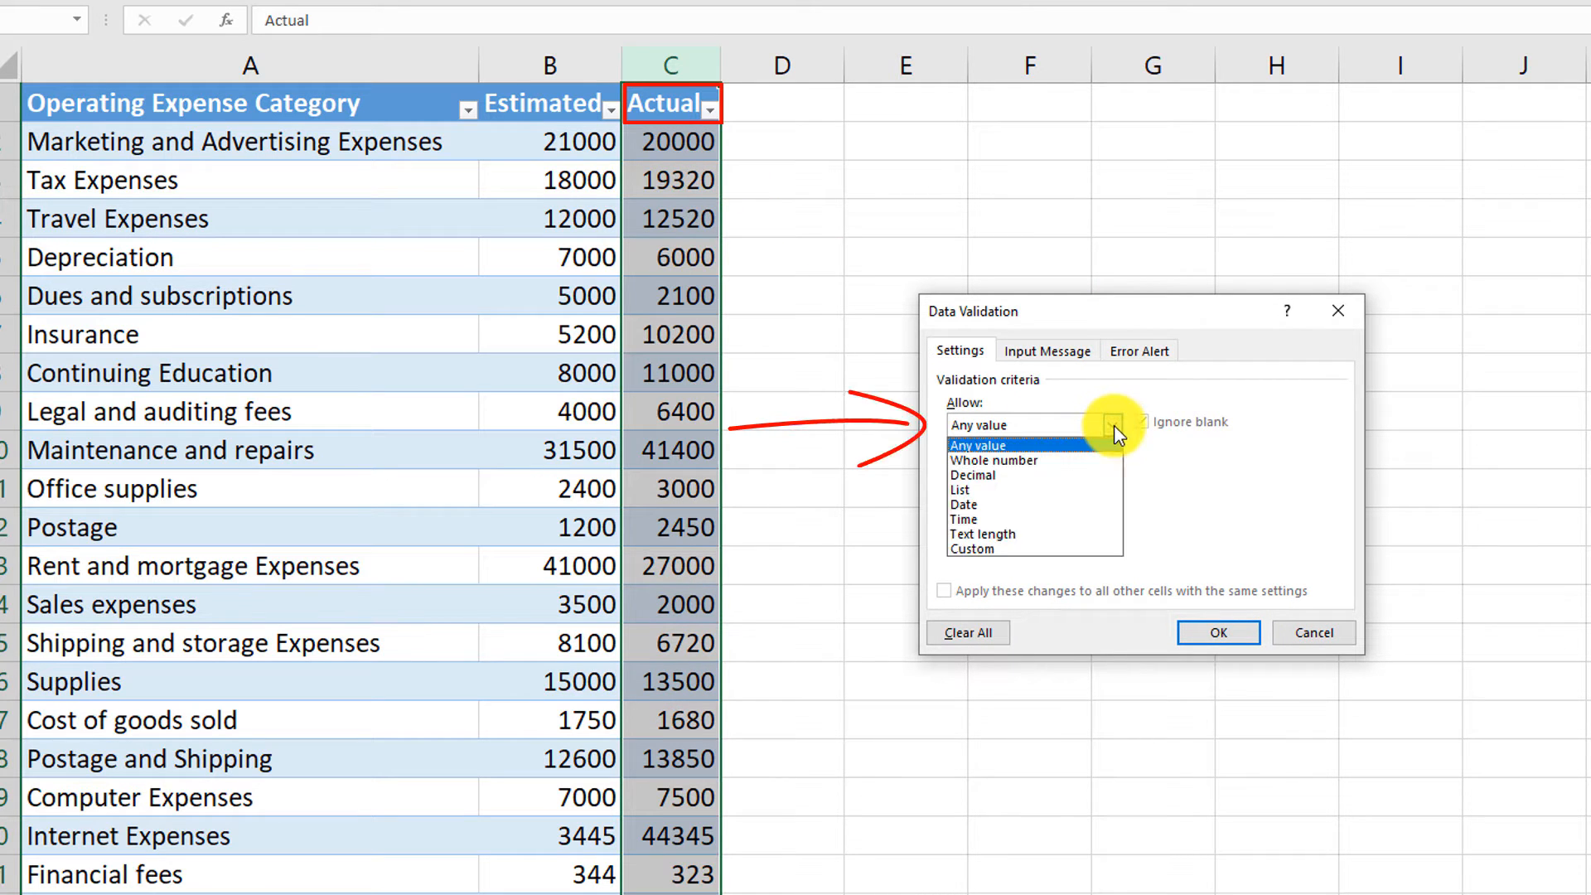
click(1047, 460)
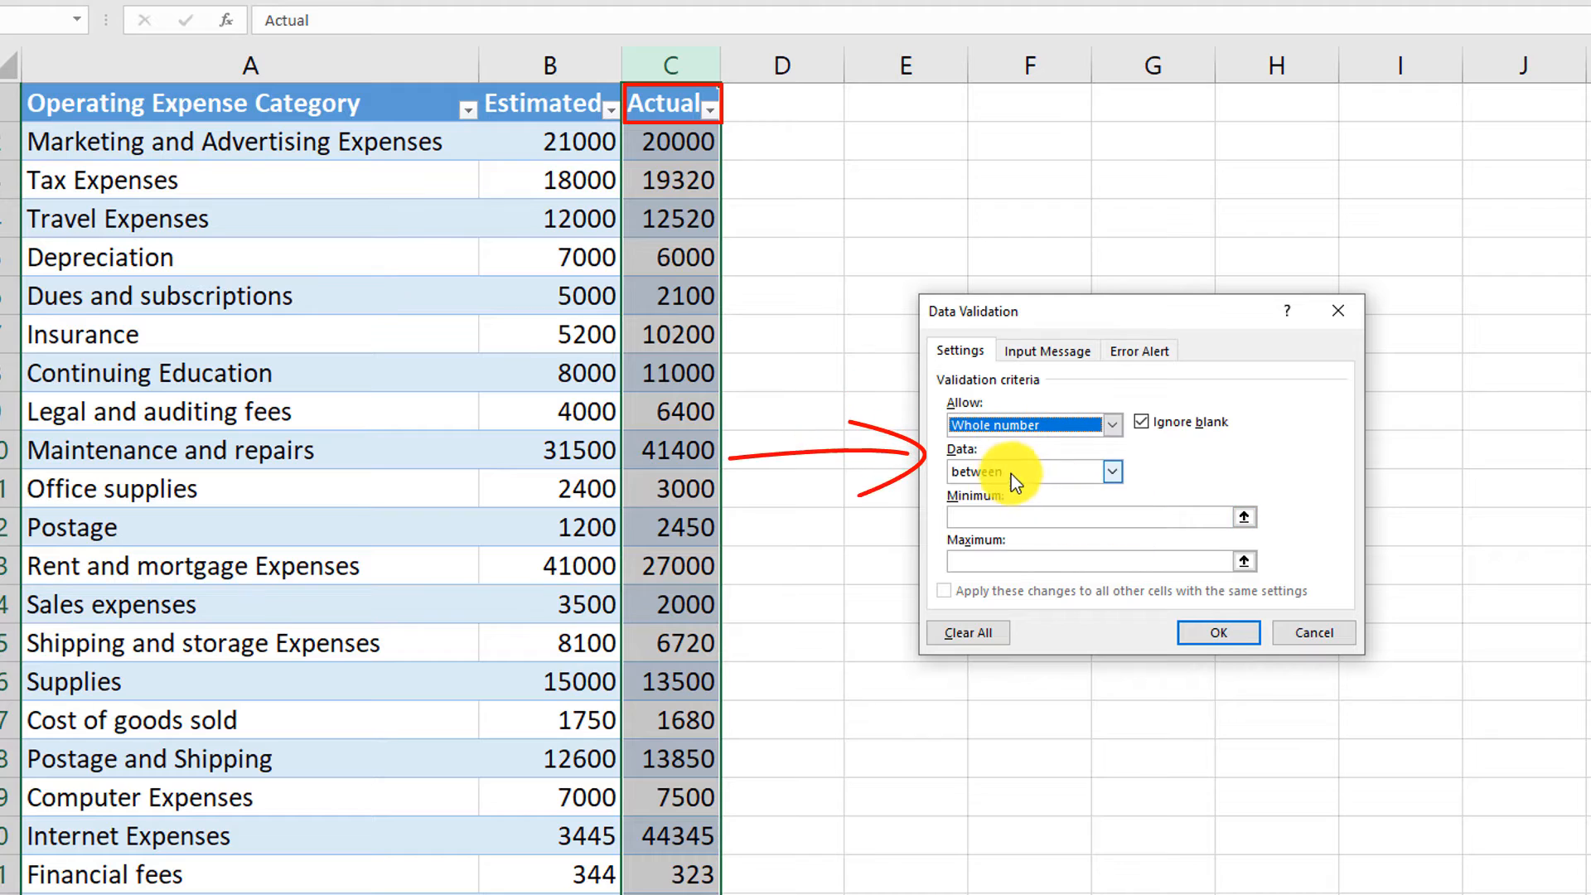
click(1013, 521)
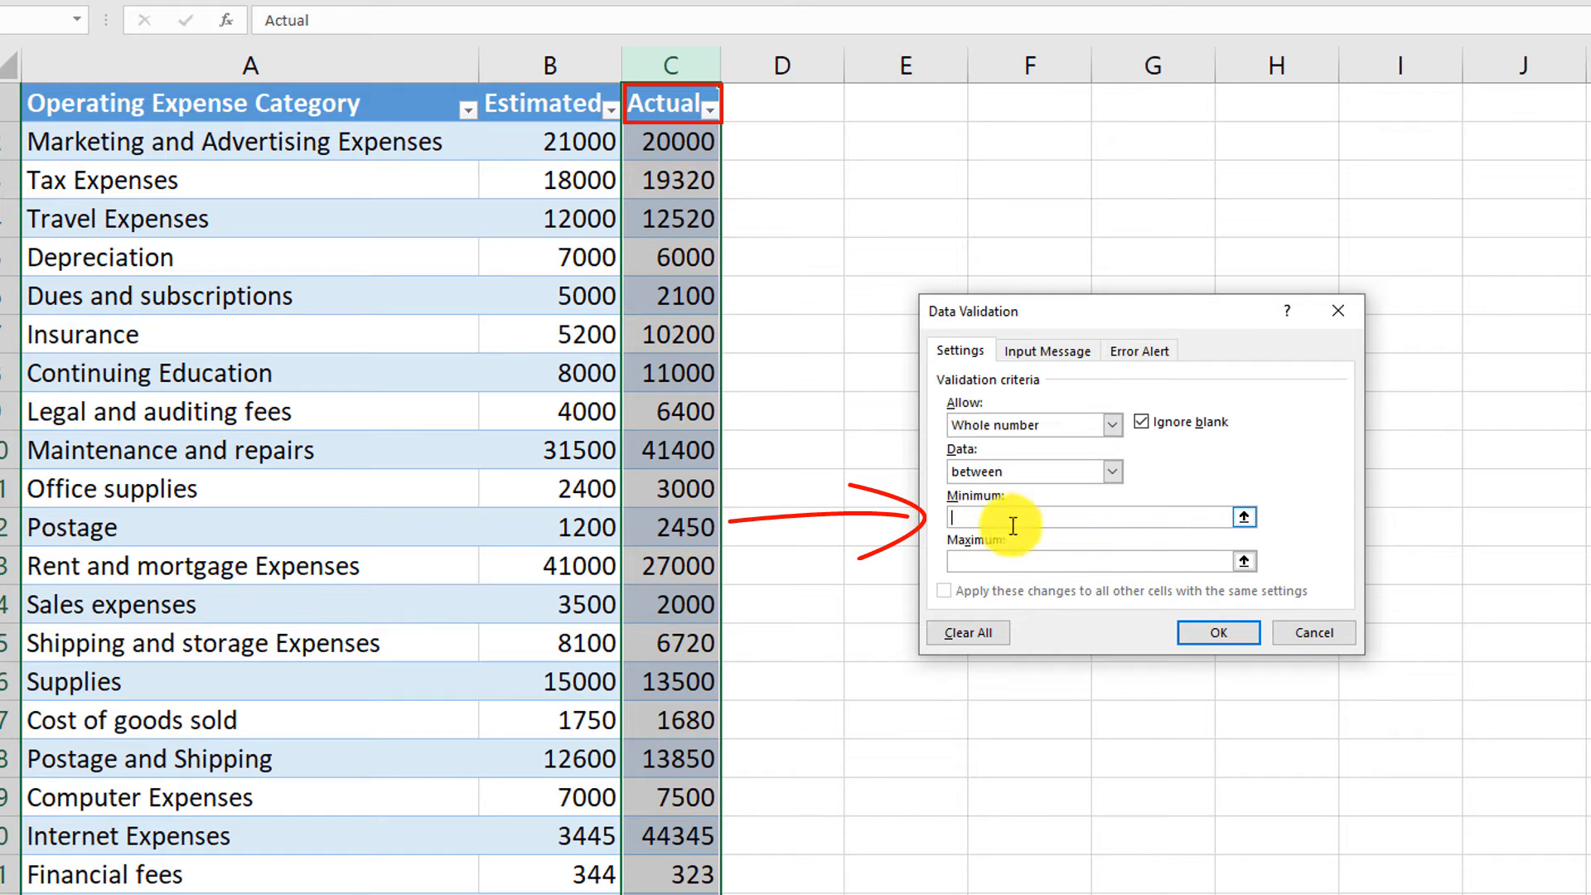
text(0)
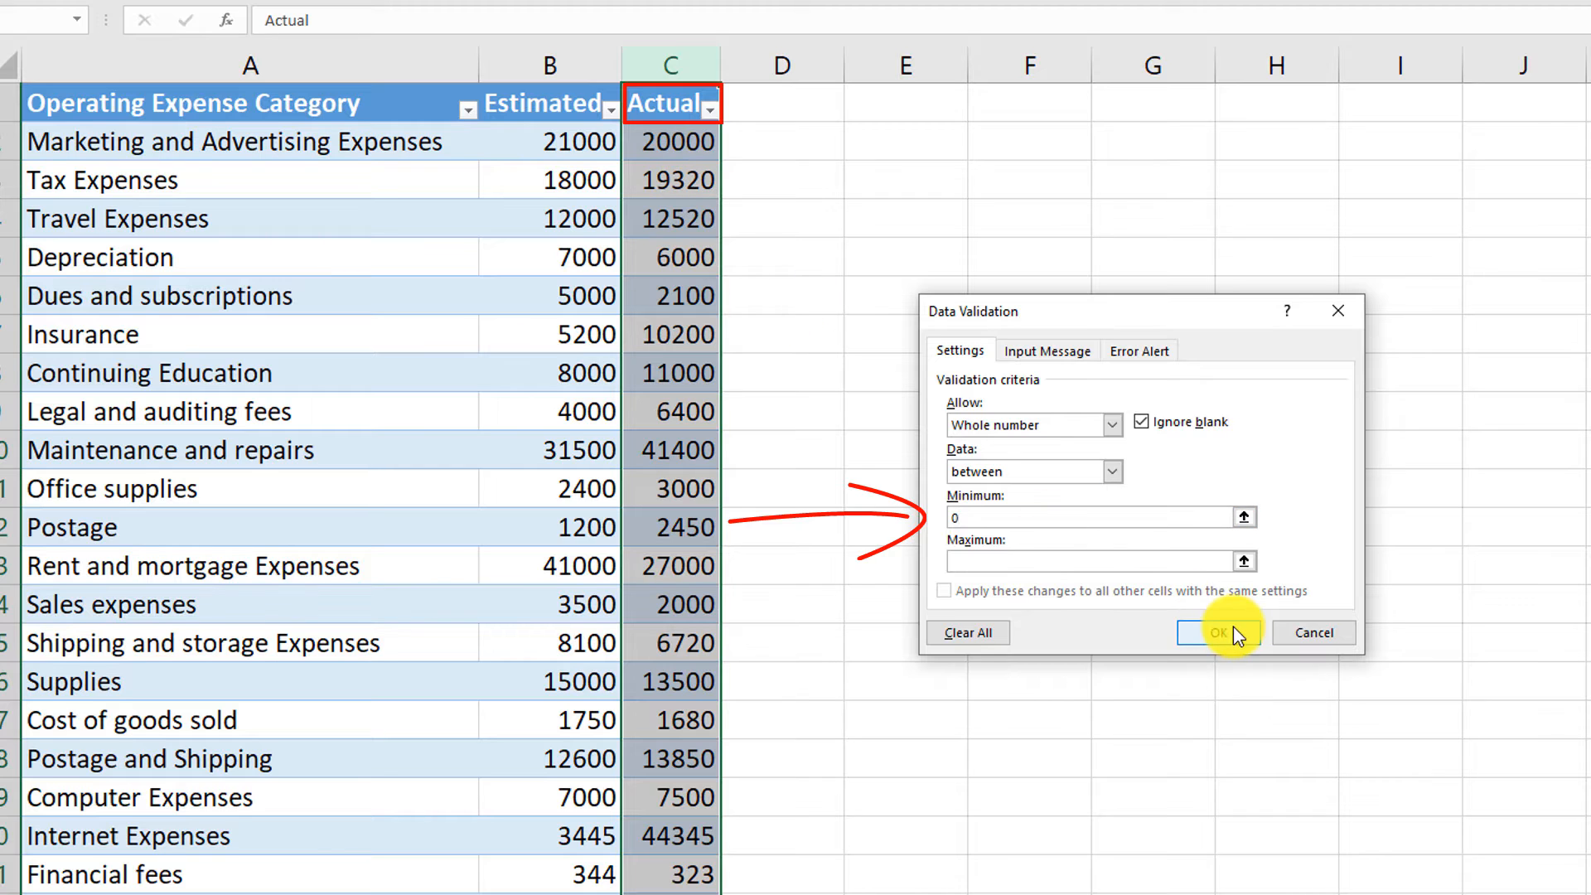
click(982, 564)
text(1000000)
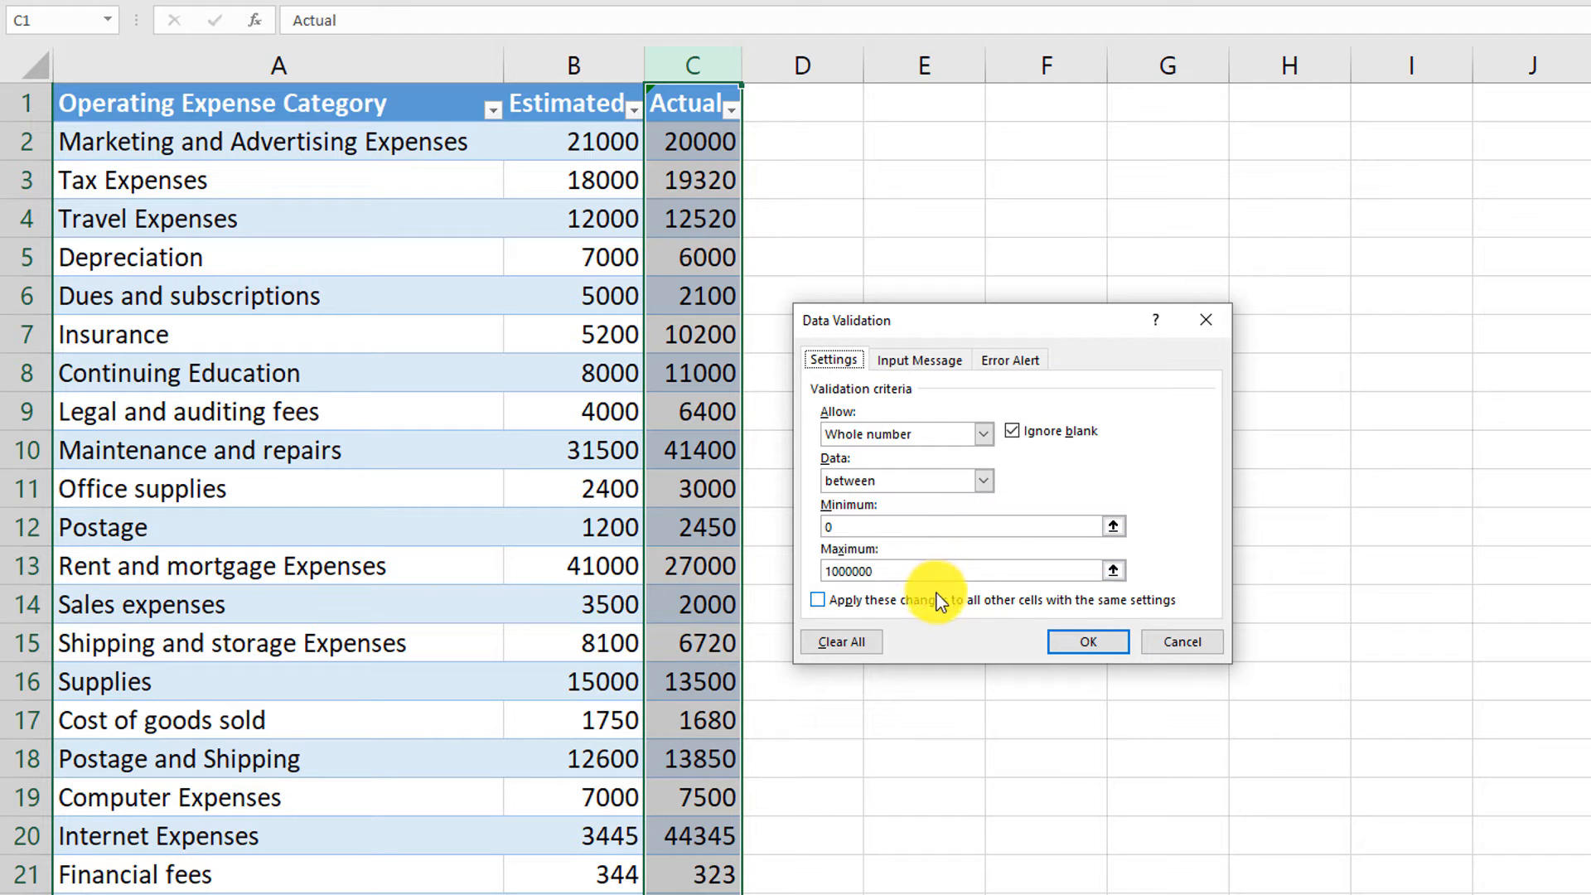
- Add an input message titled "There are number limits applied" reading "Entered number should be above 0 and less than 10M"
click(942, 369)
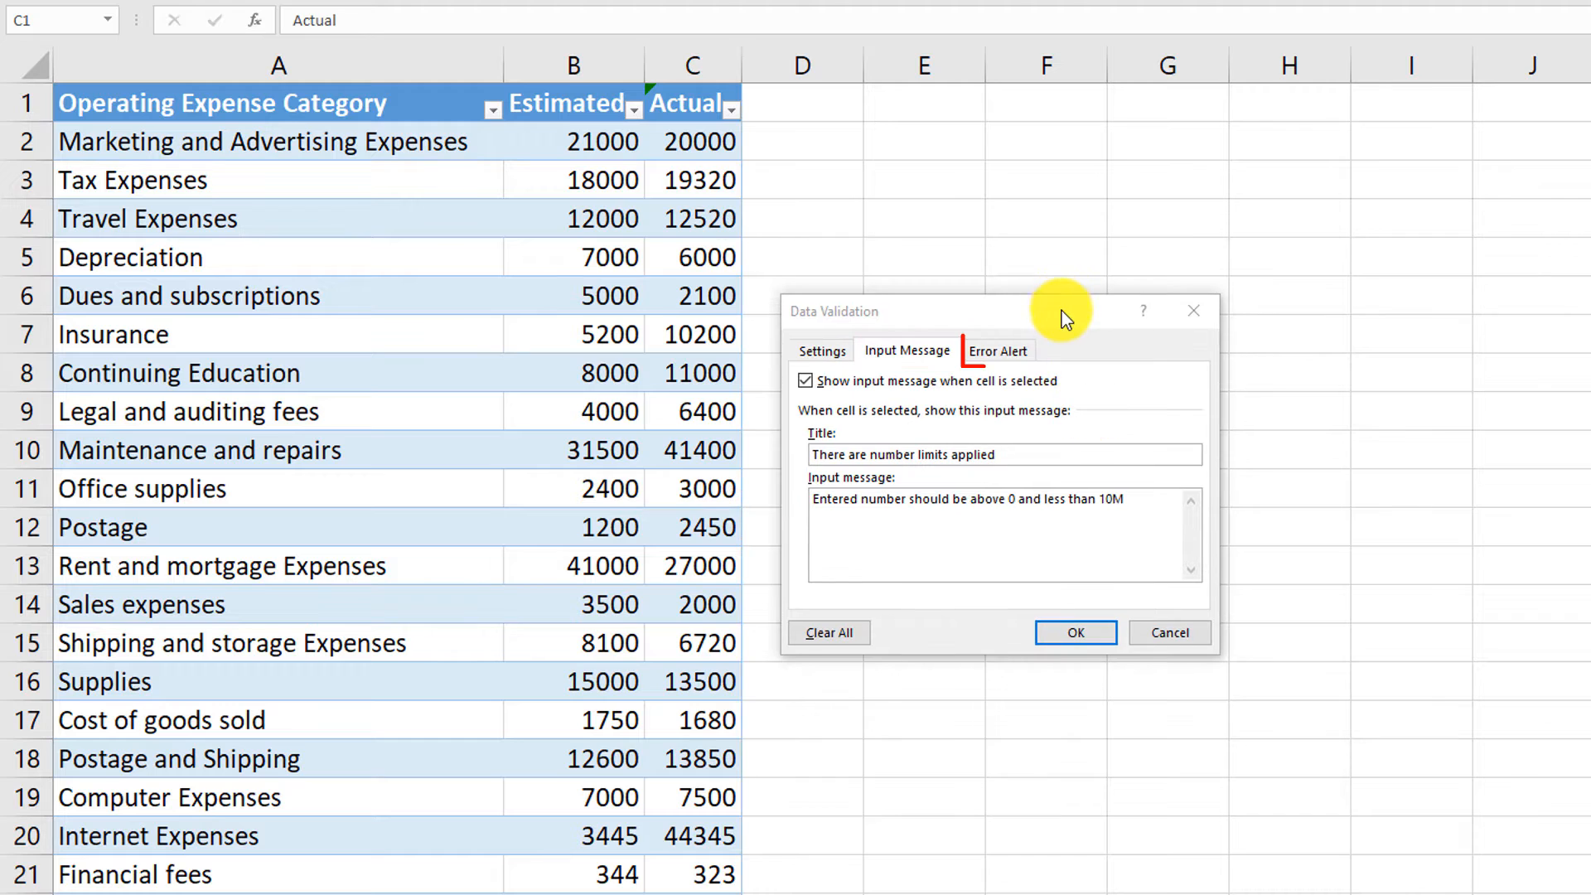
click(1061, 311)
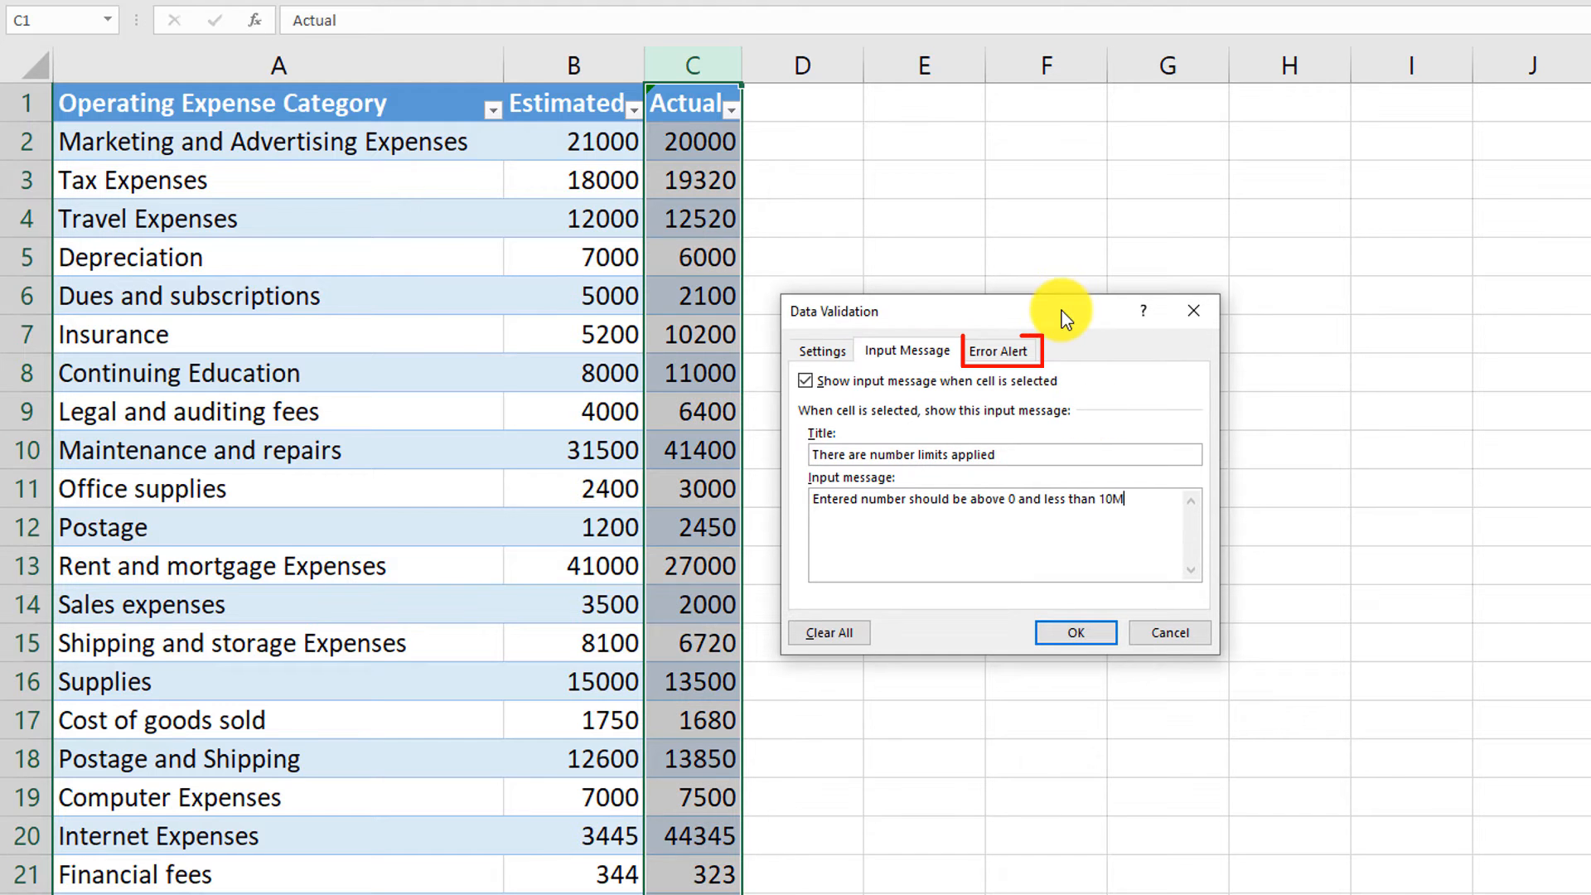
- Add a Stop error alert titled "Please fix the error" reading "Entered number should be above 0 and less than 10M", and apply the validation
click(1006, 353)
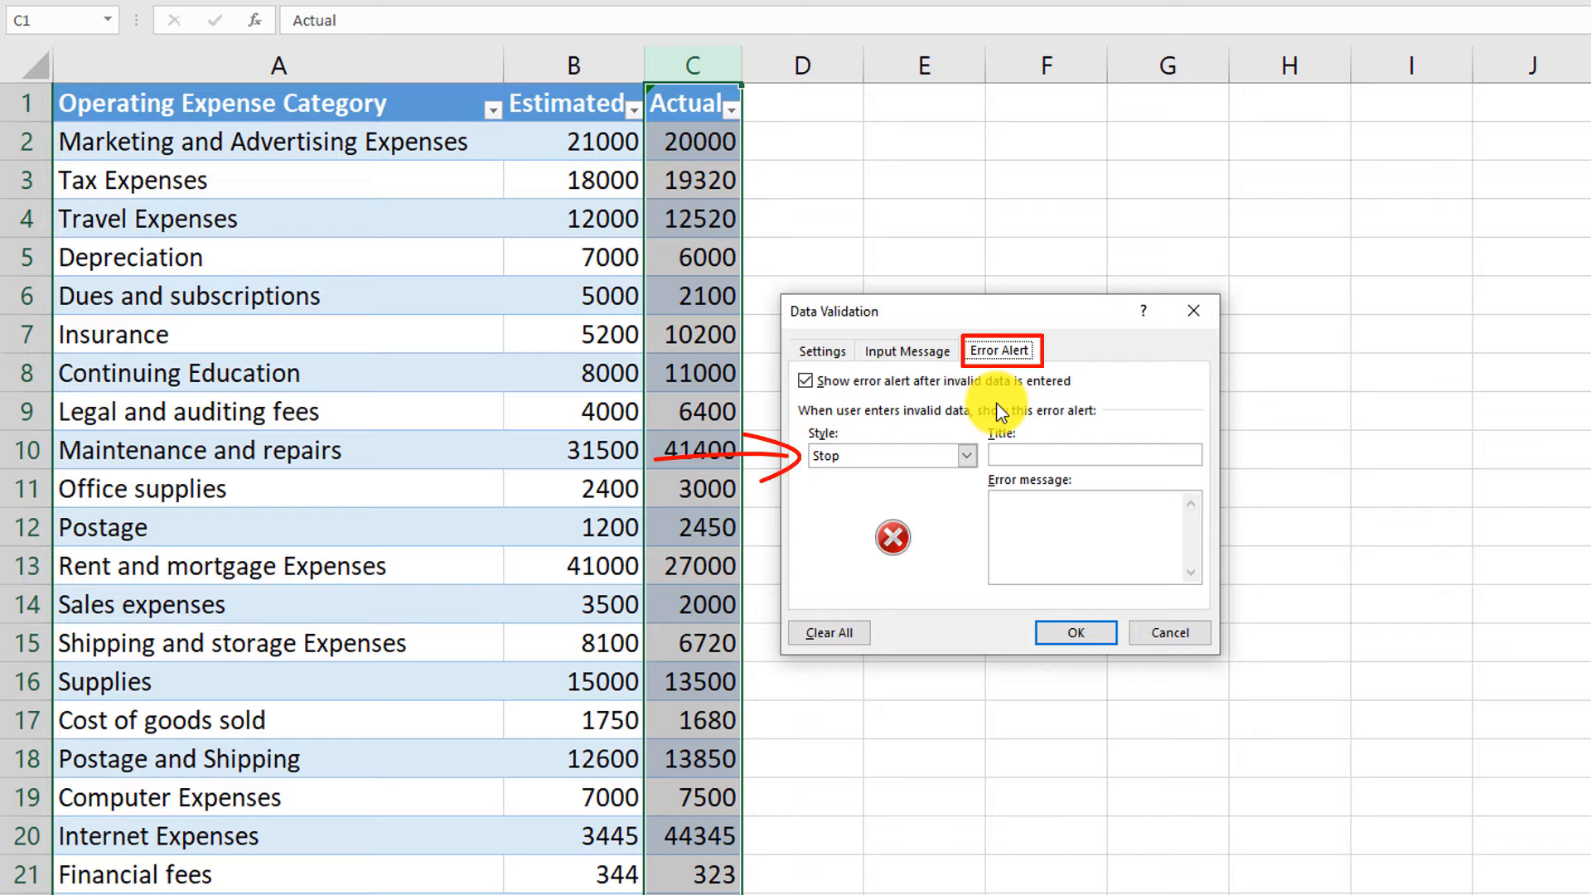
click(963, 456)
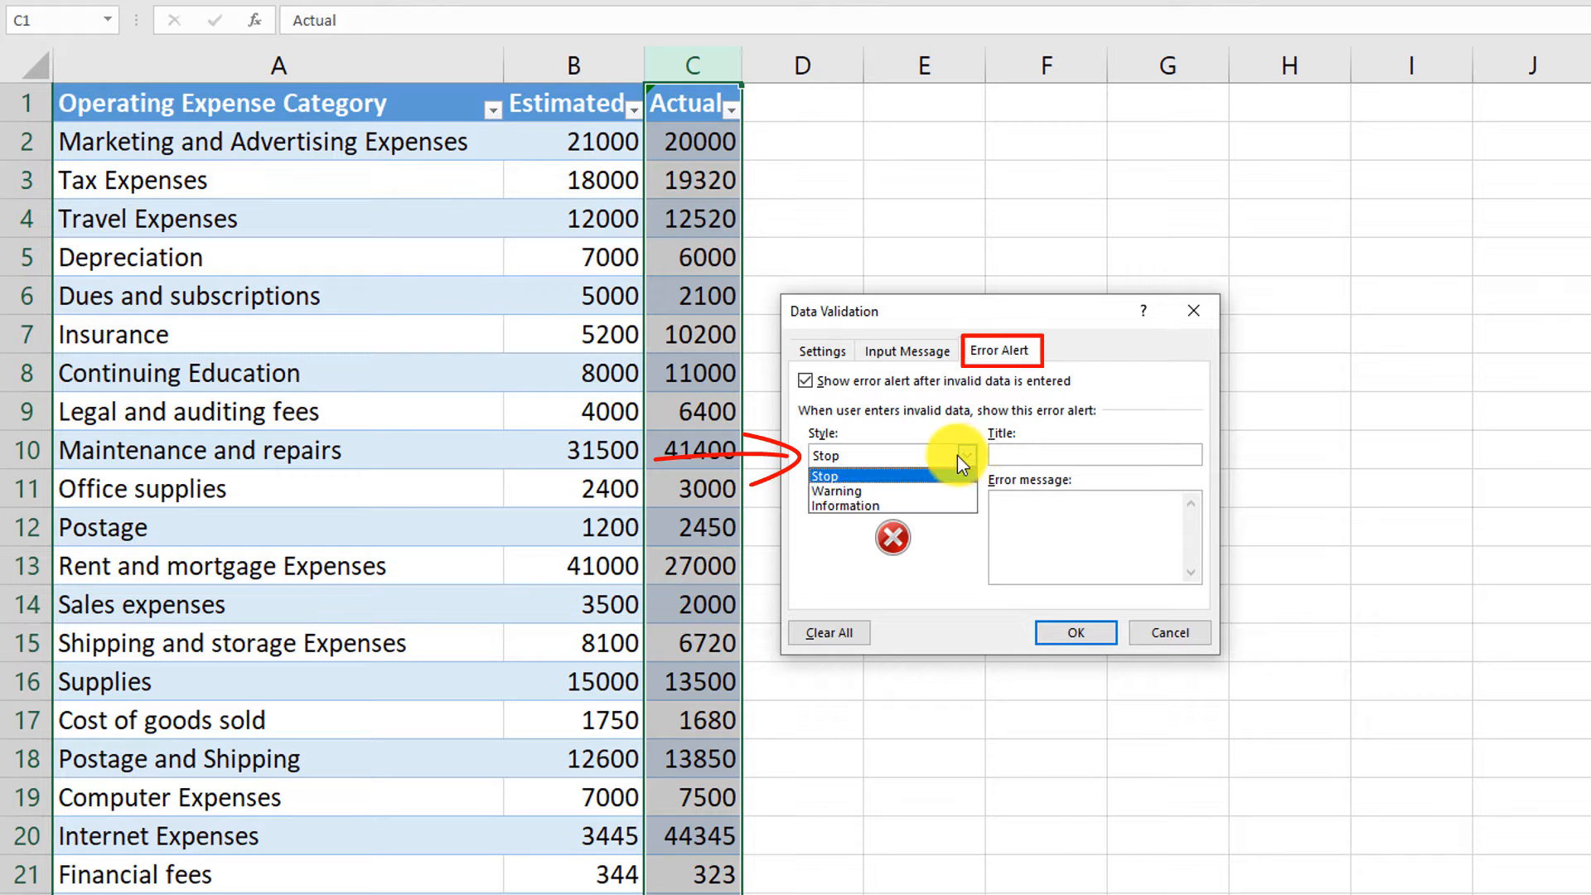
click(837, 478)
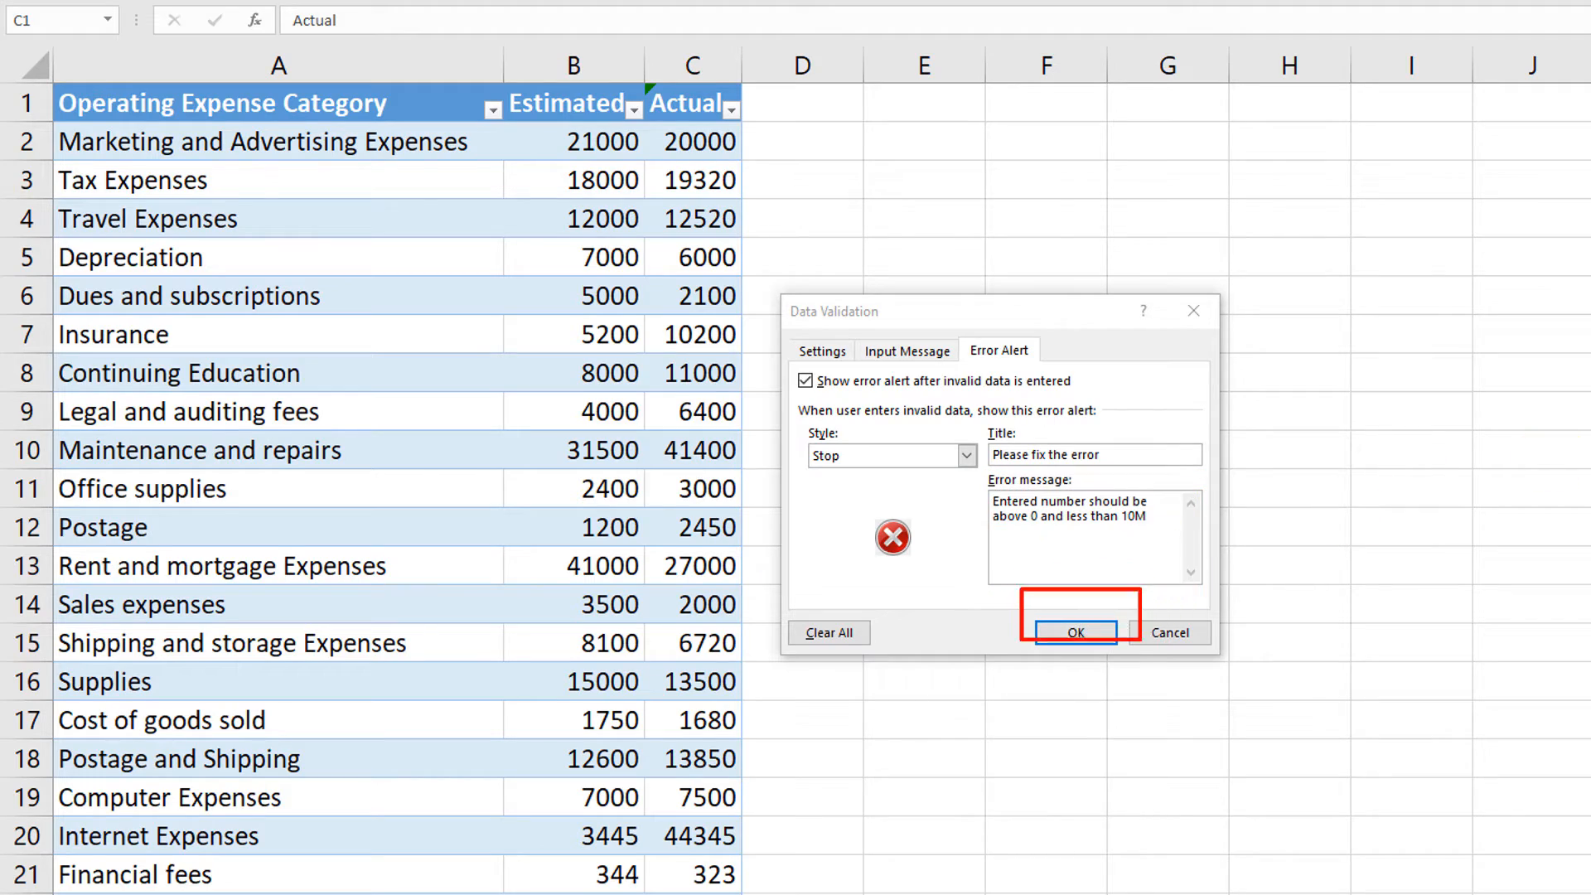
click(1076, 634)
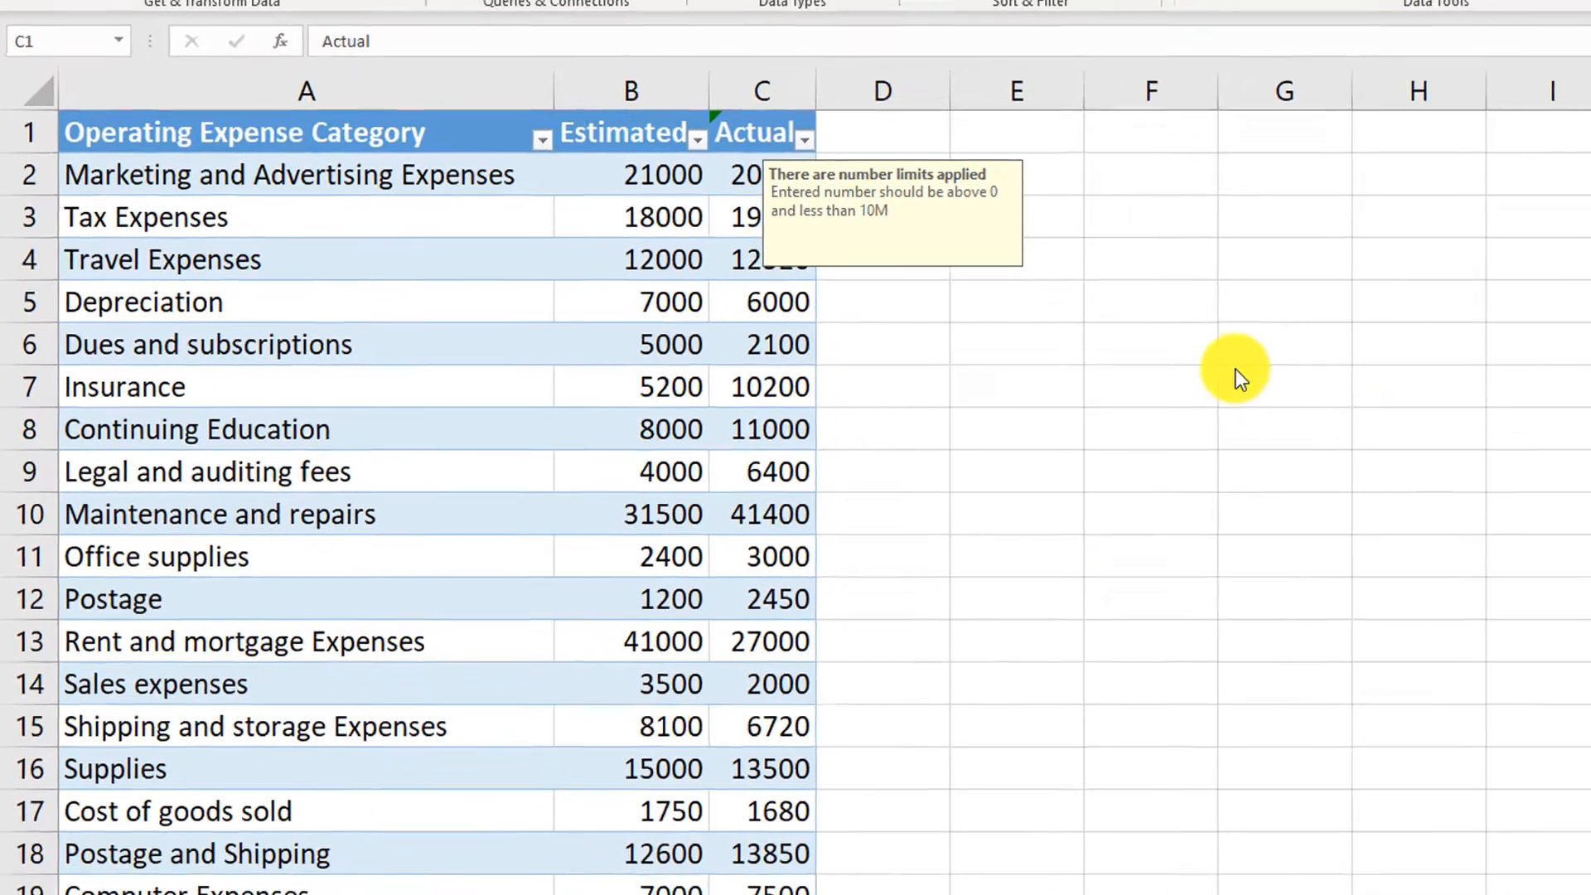
- Add a table row below Subscription fees for the expense Other with an Estimated amount of 34
scroll(1243, 410, down, 1)
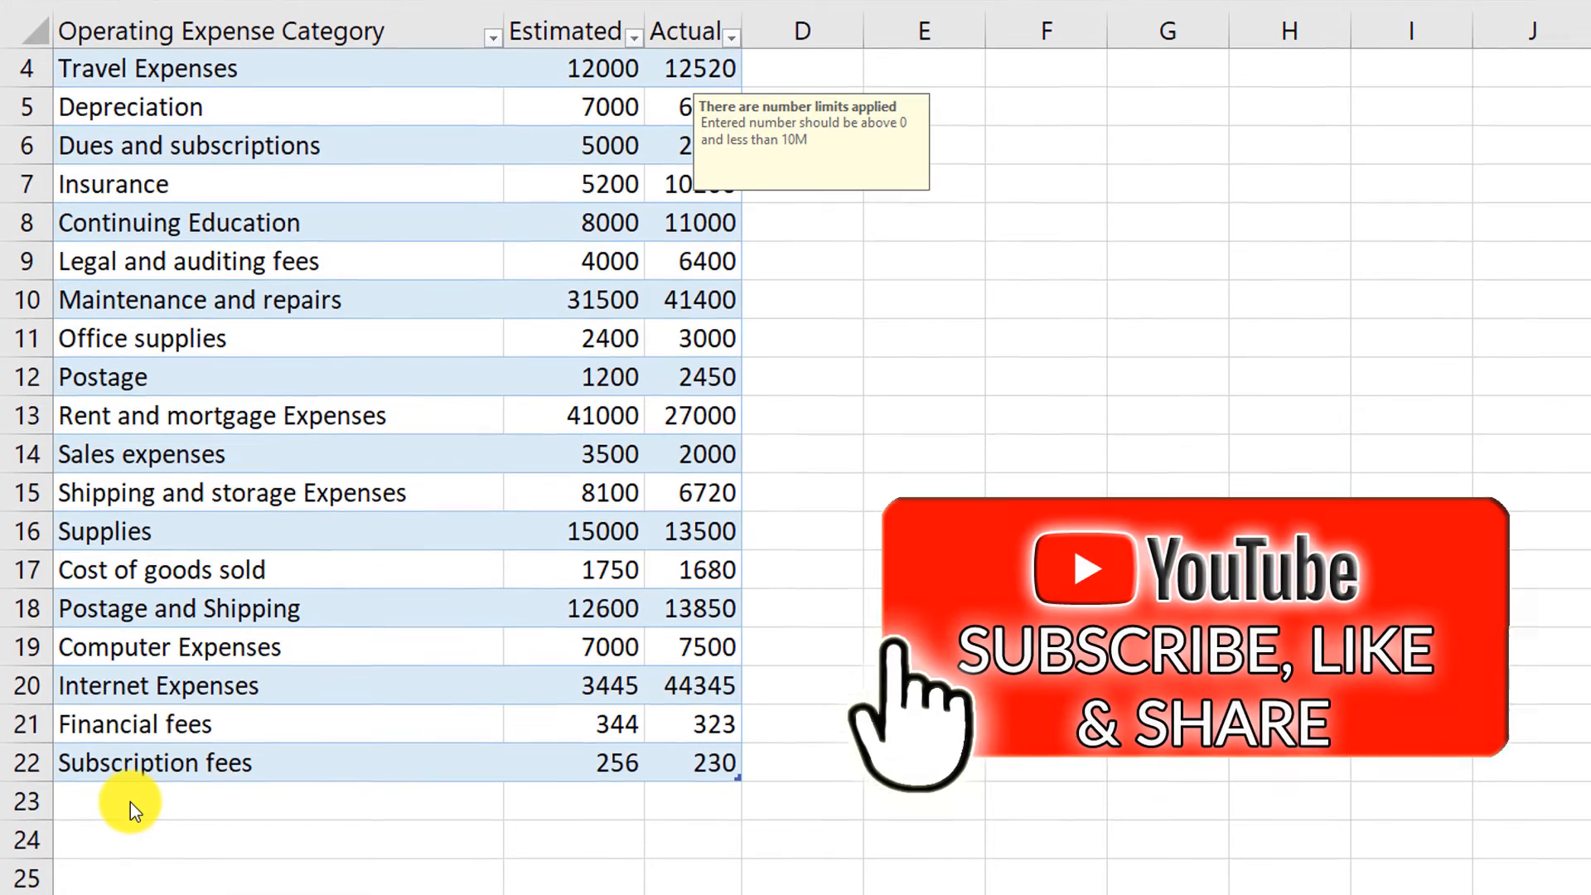
click(137, 834)
click(137, 779)
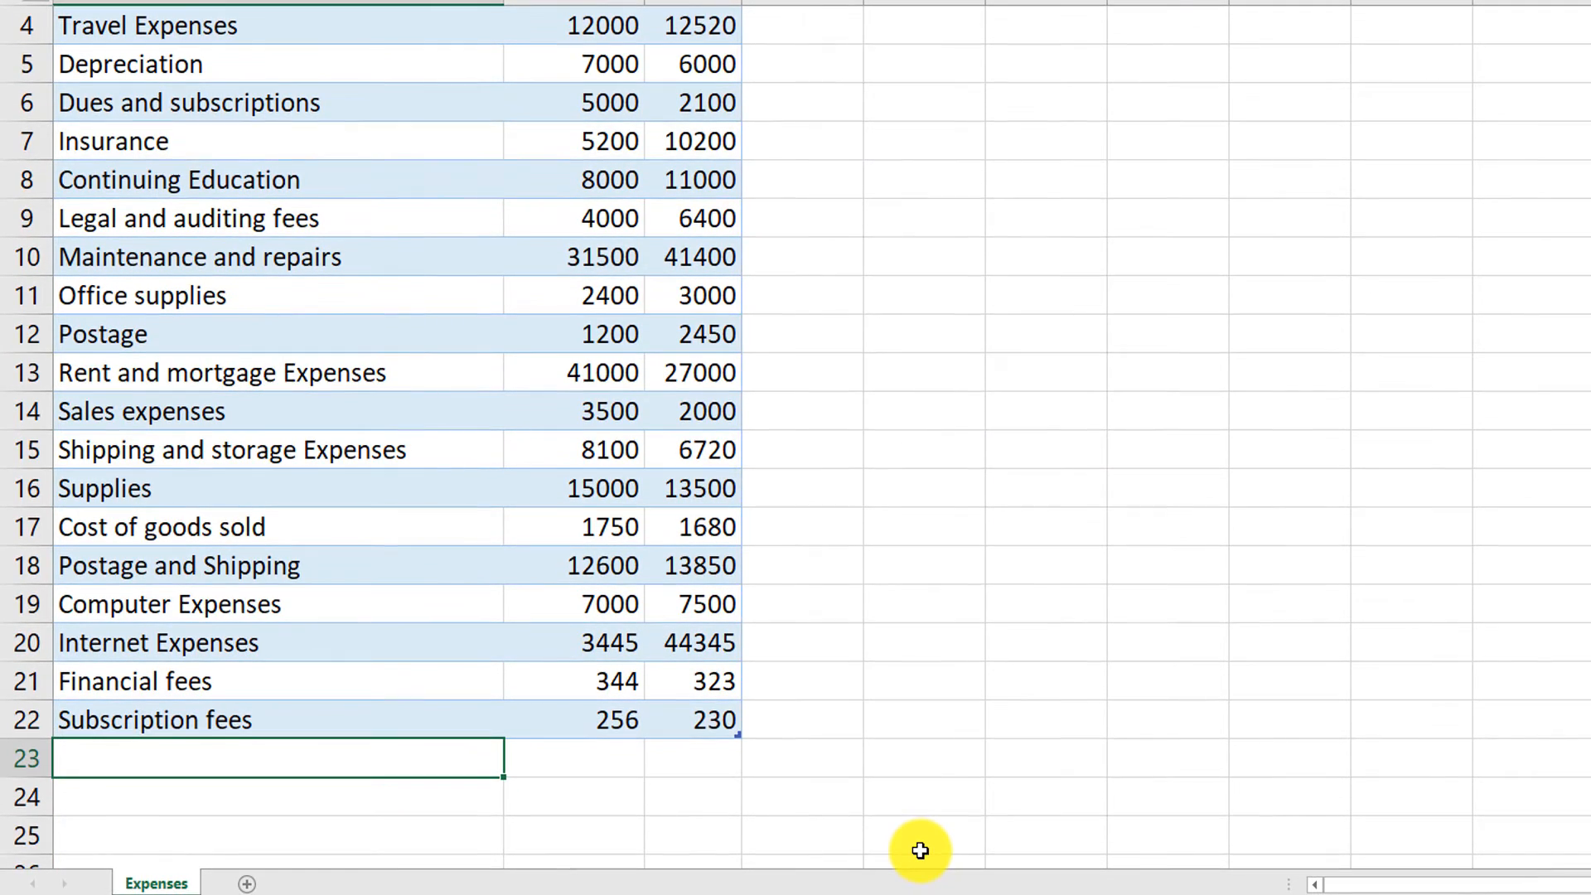
text(Other)
key(Tab)
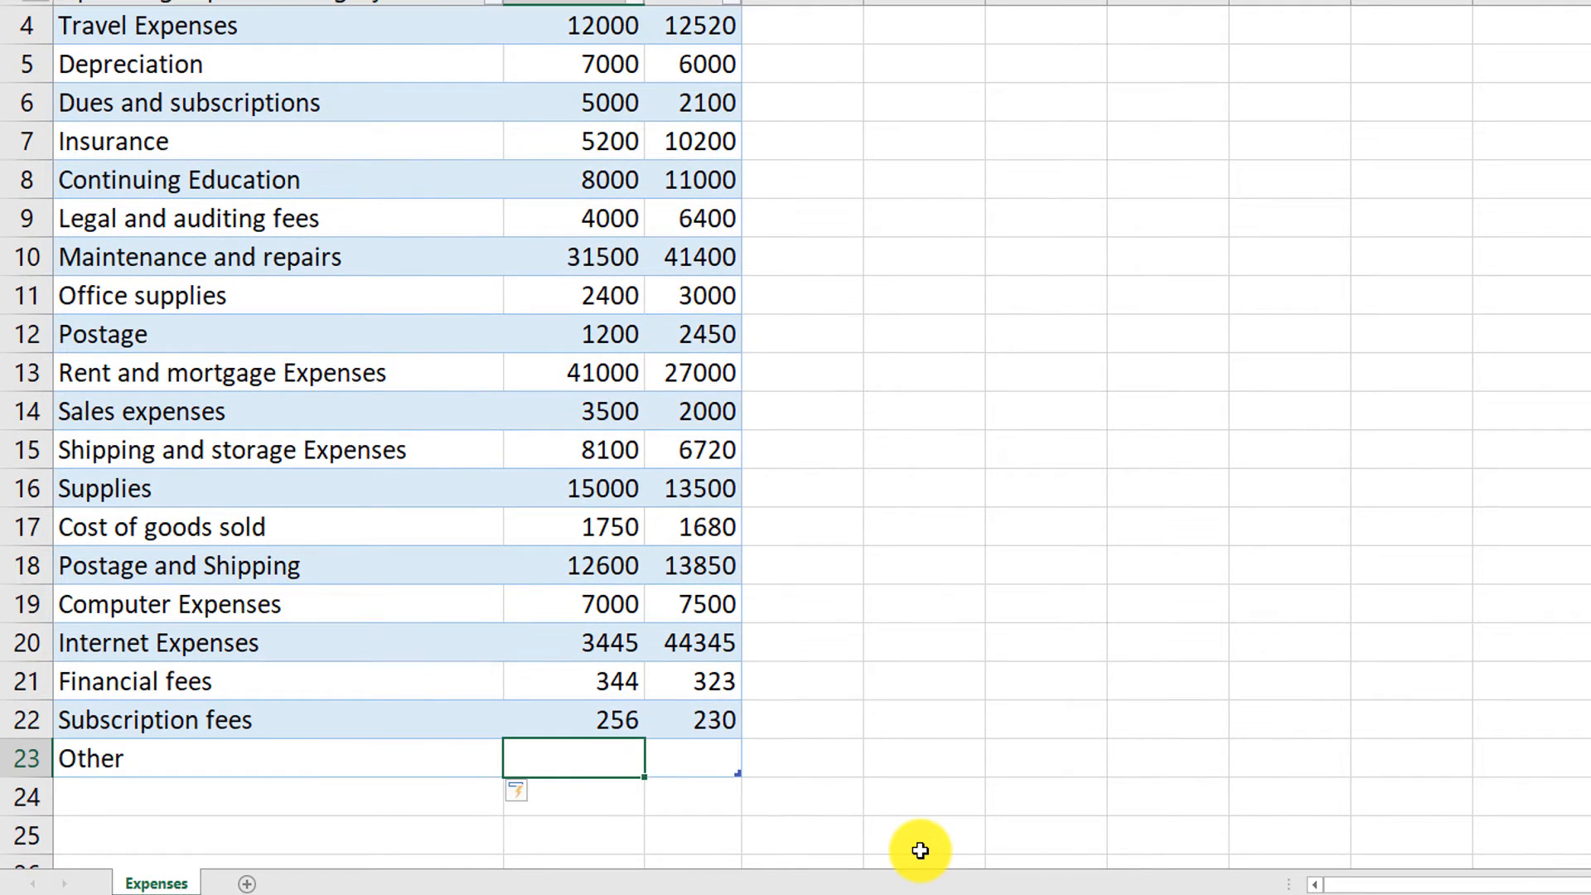
key(Tab)
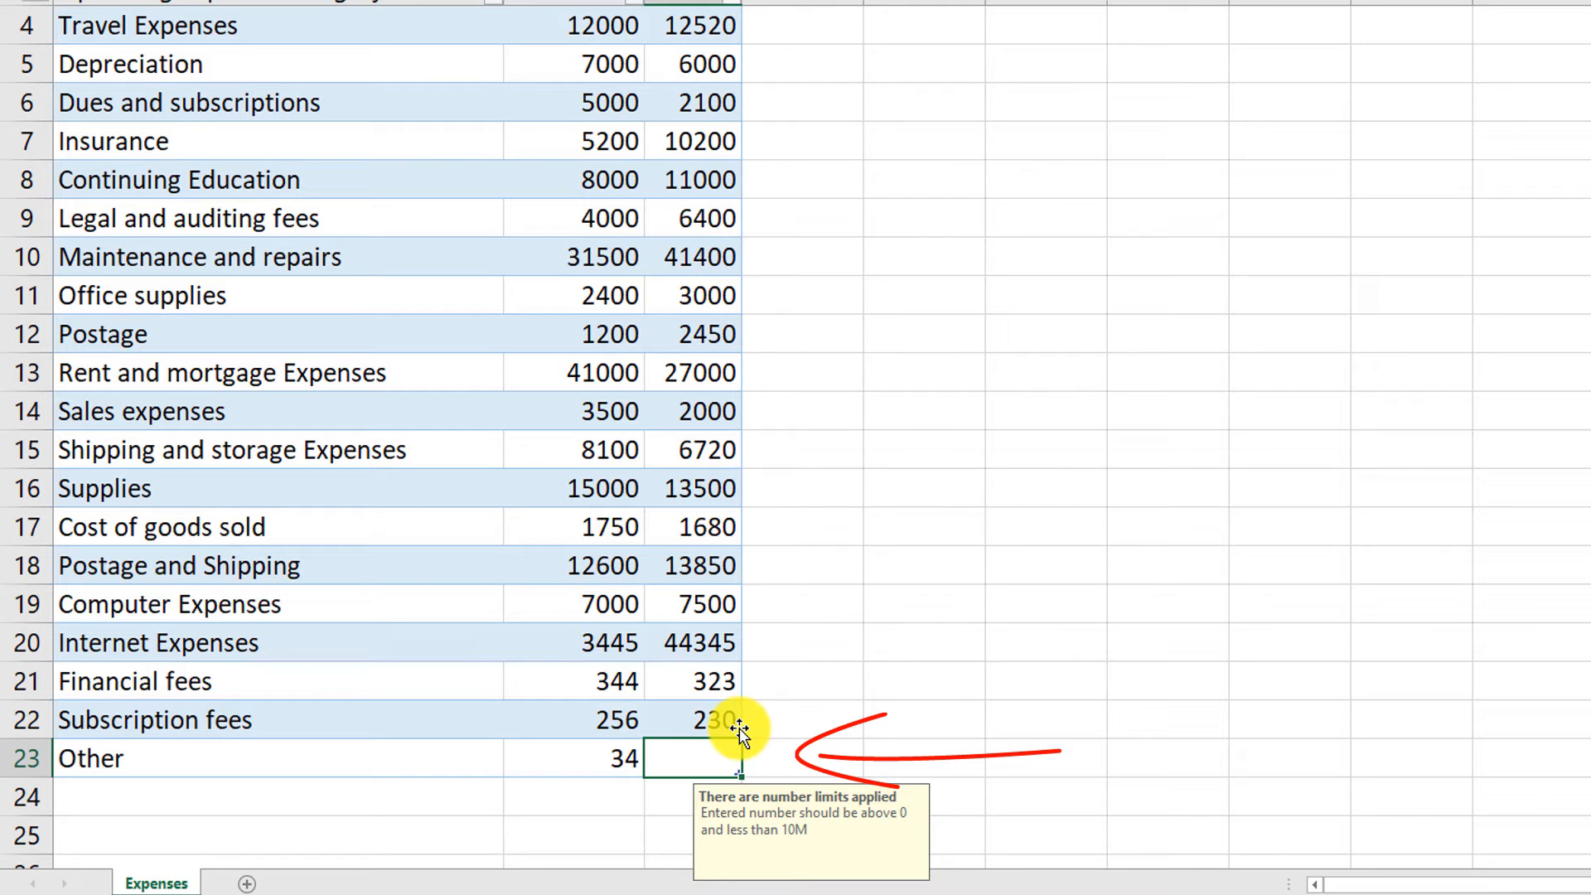
- Try entering wds as the Actual amount in the Other row, and replace it with 33
text(wds)
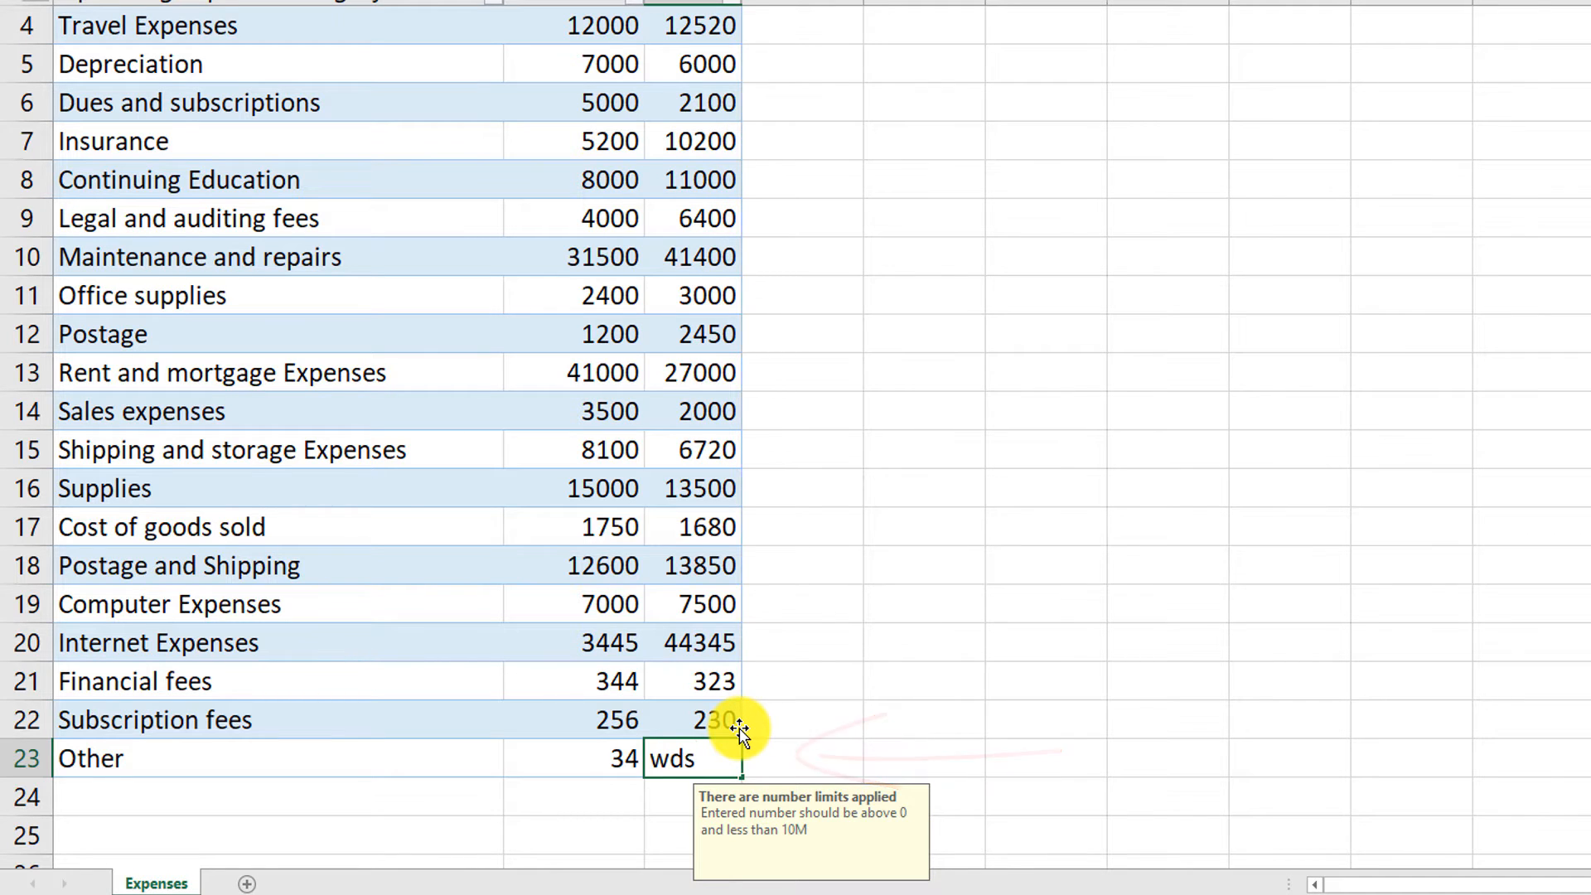
key(Return)
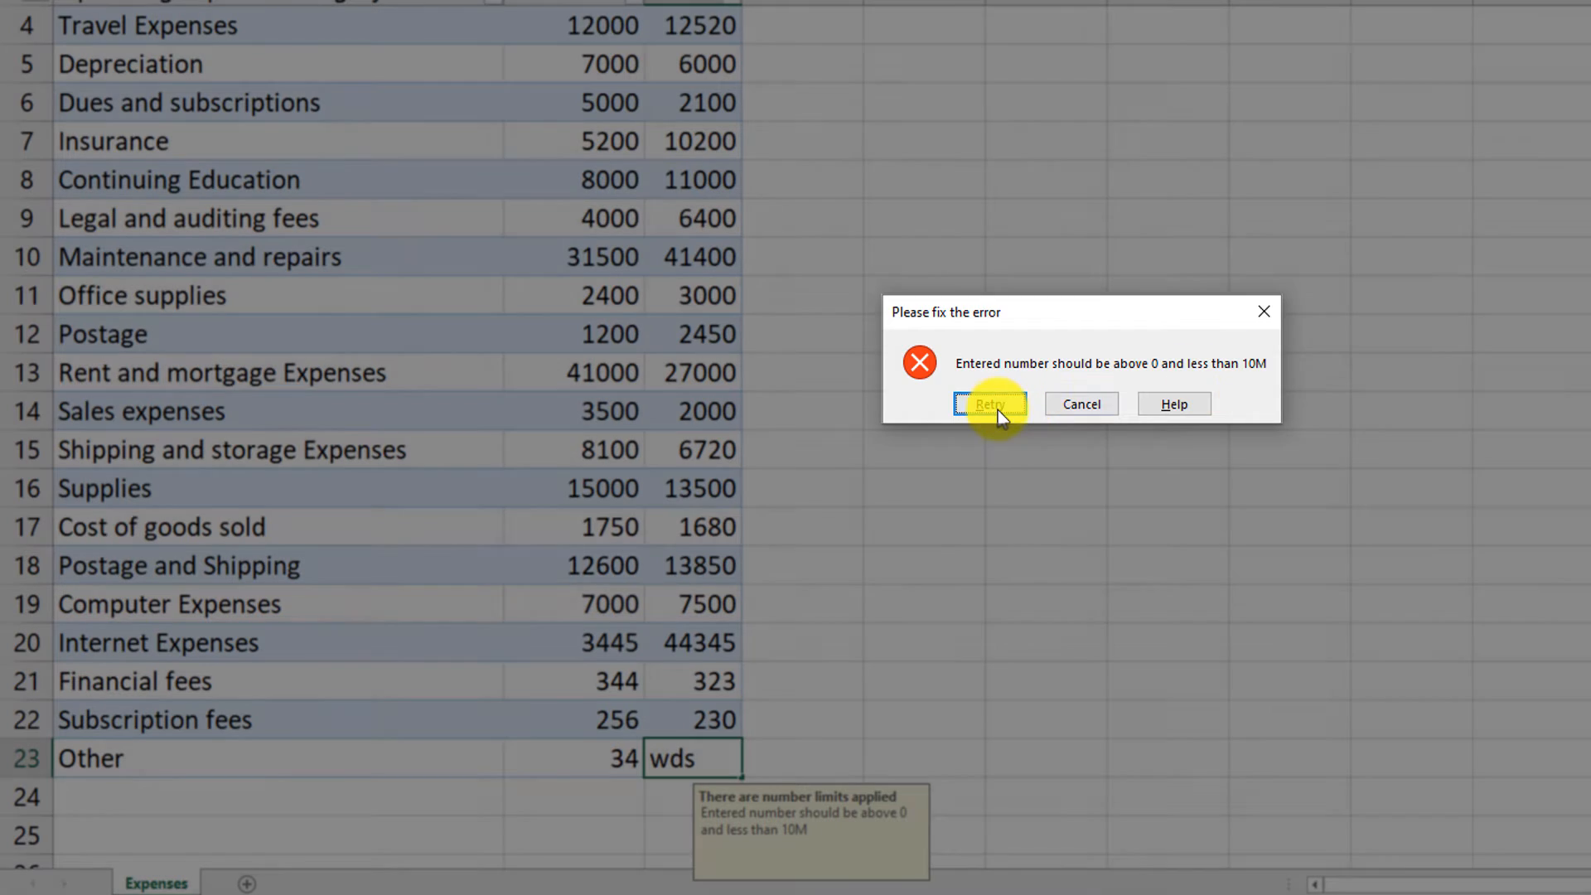
click(994, 402)
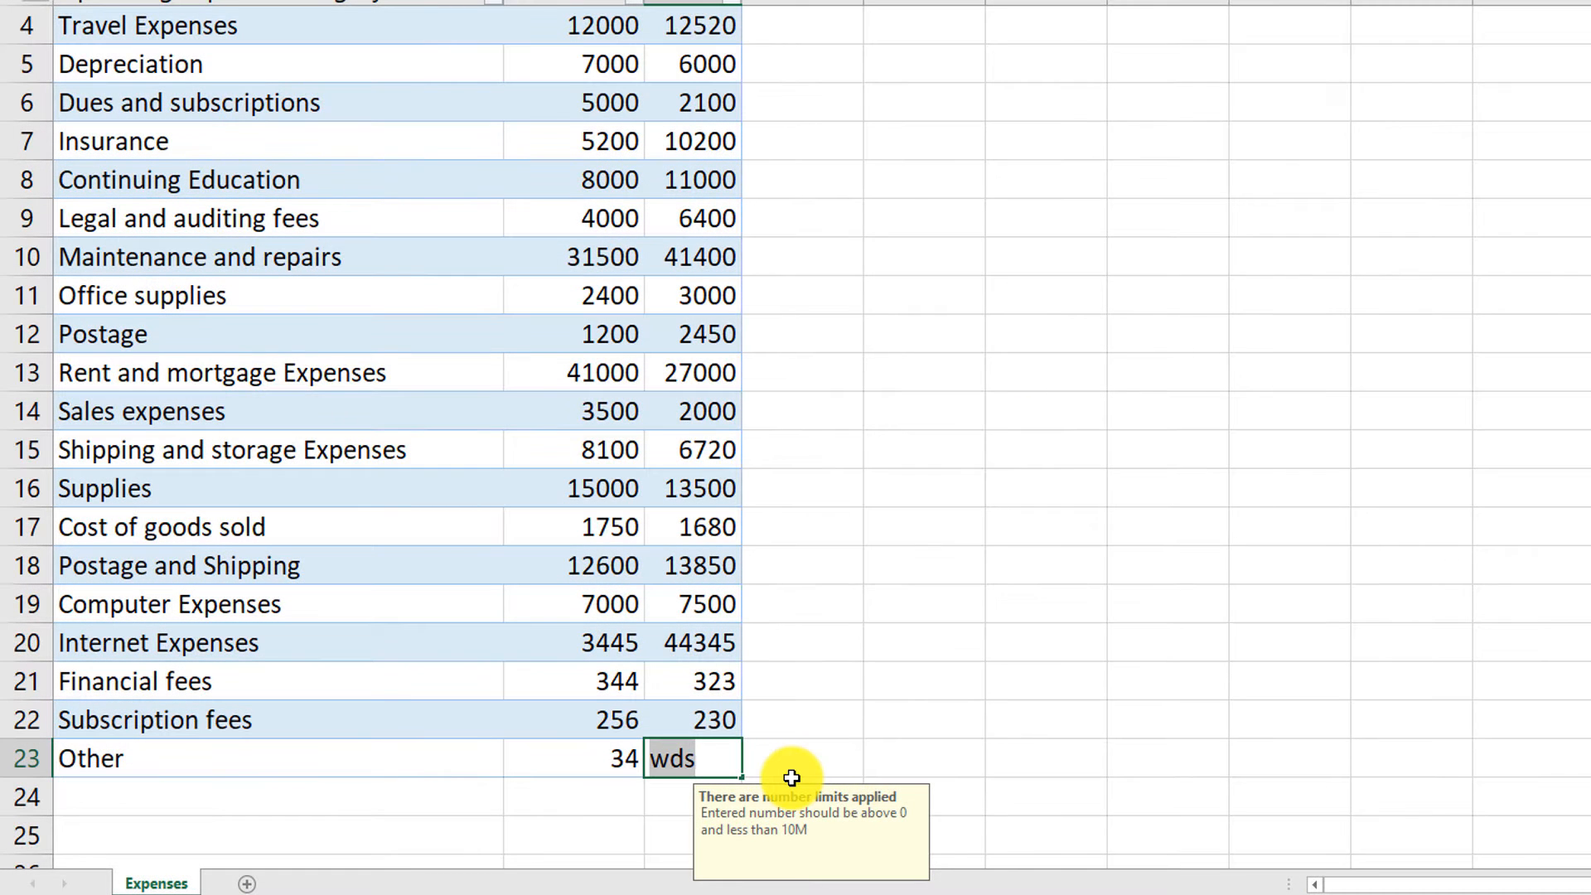
key(BackSpace)
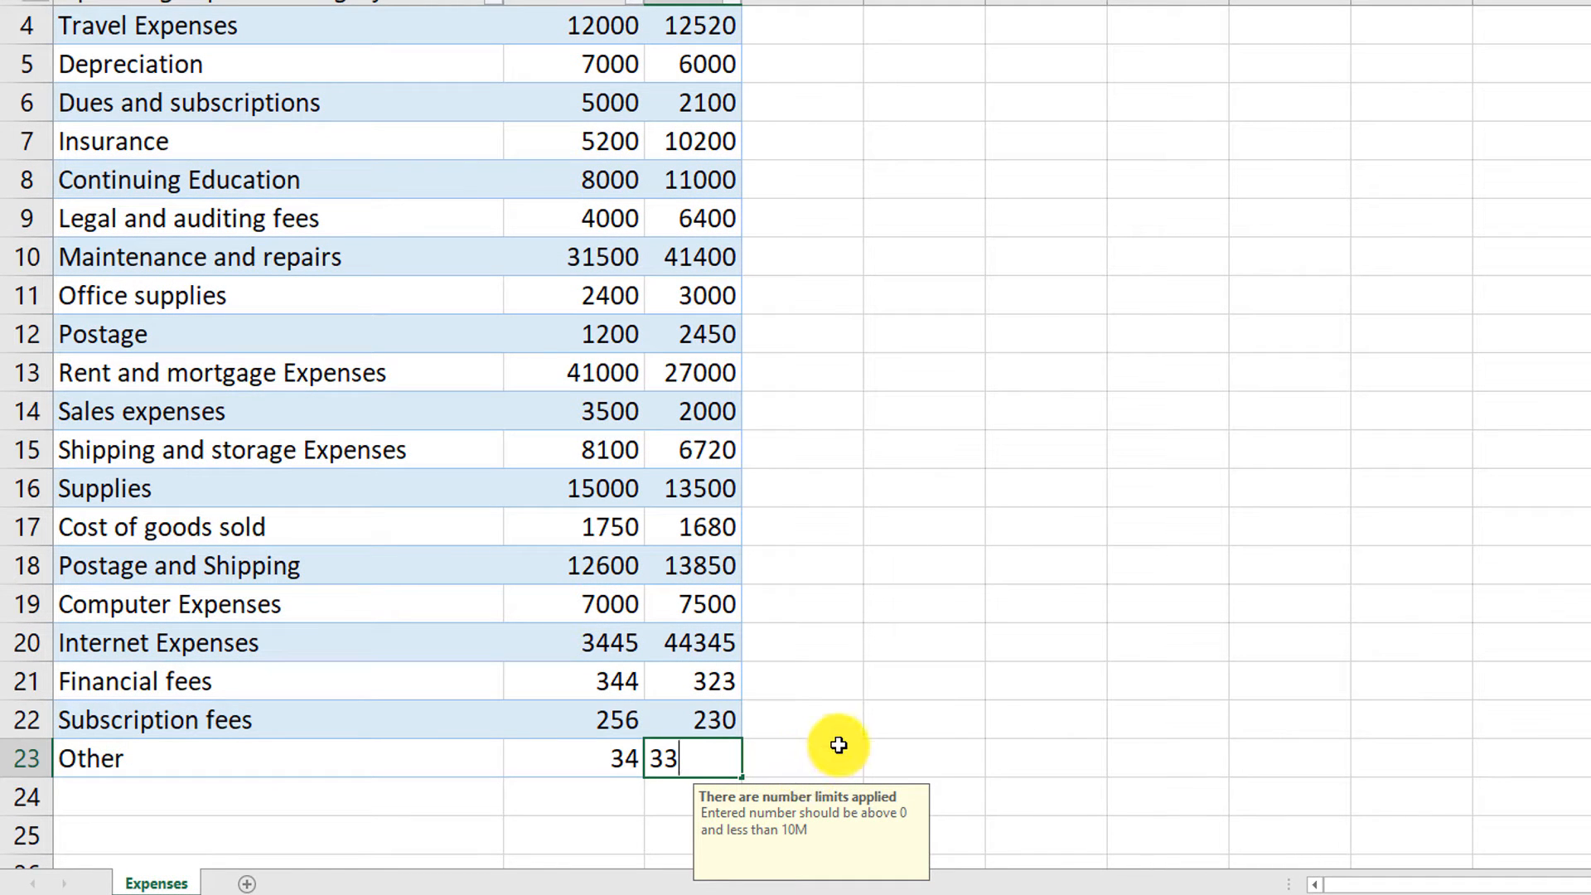
key(Tab)
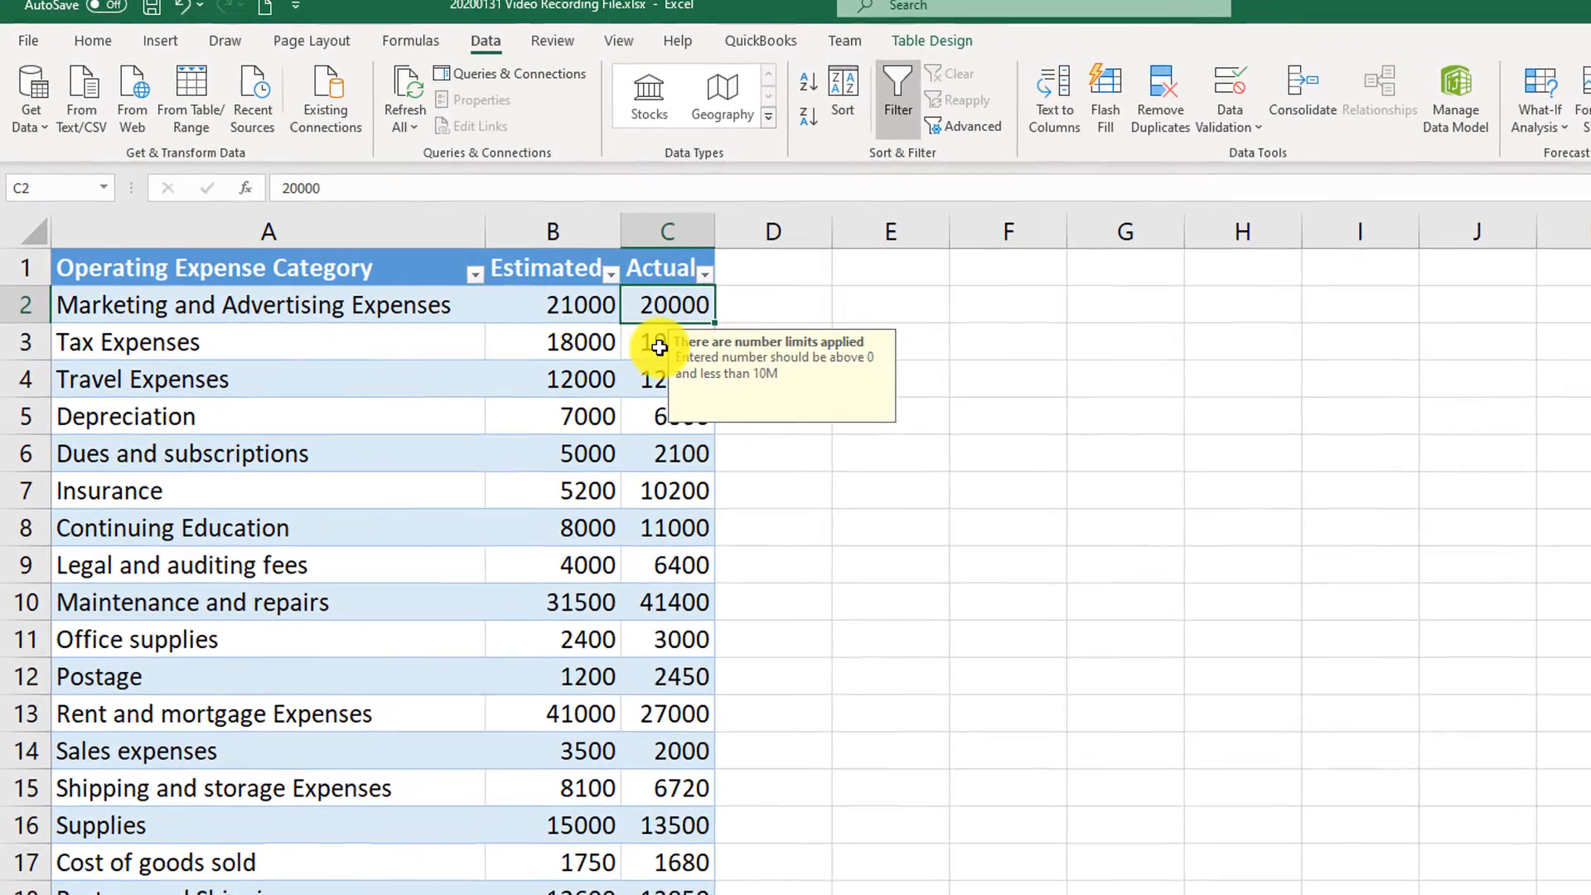
- Open data validation for the Tax Expenses Actual cell and change its criteria to allow any value
click(659, 347)
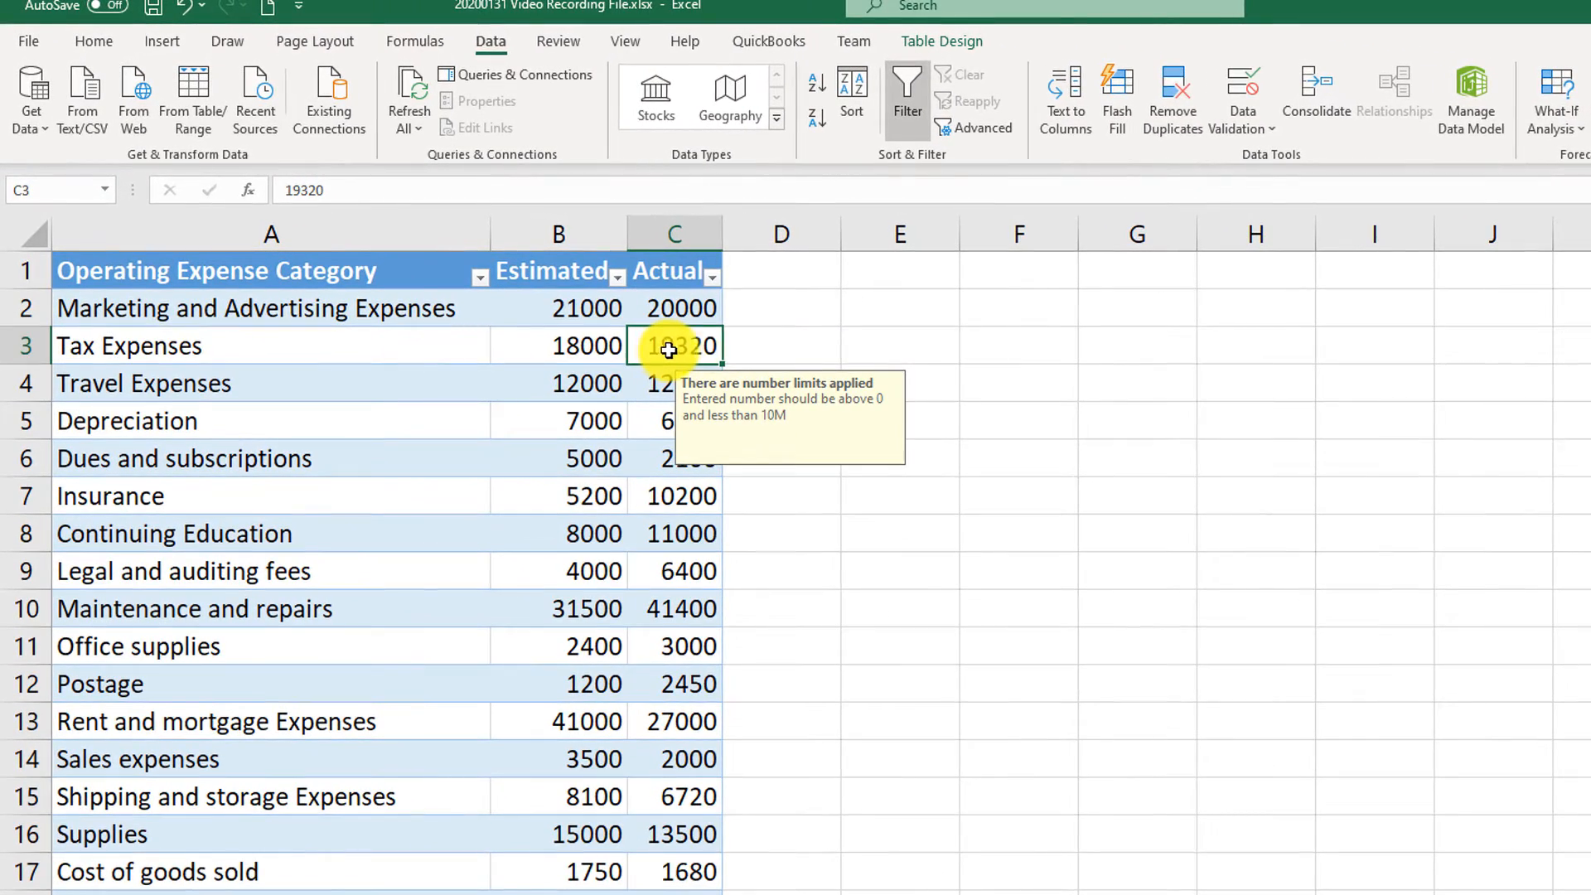
click(1245, 91)
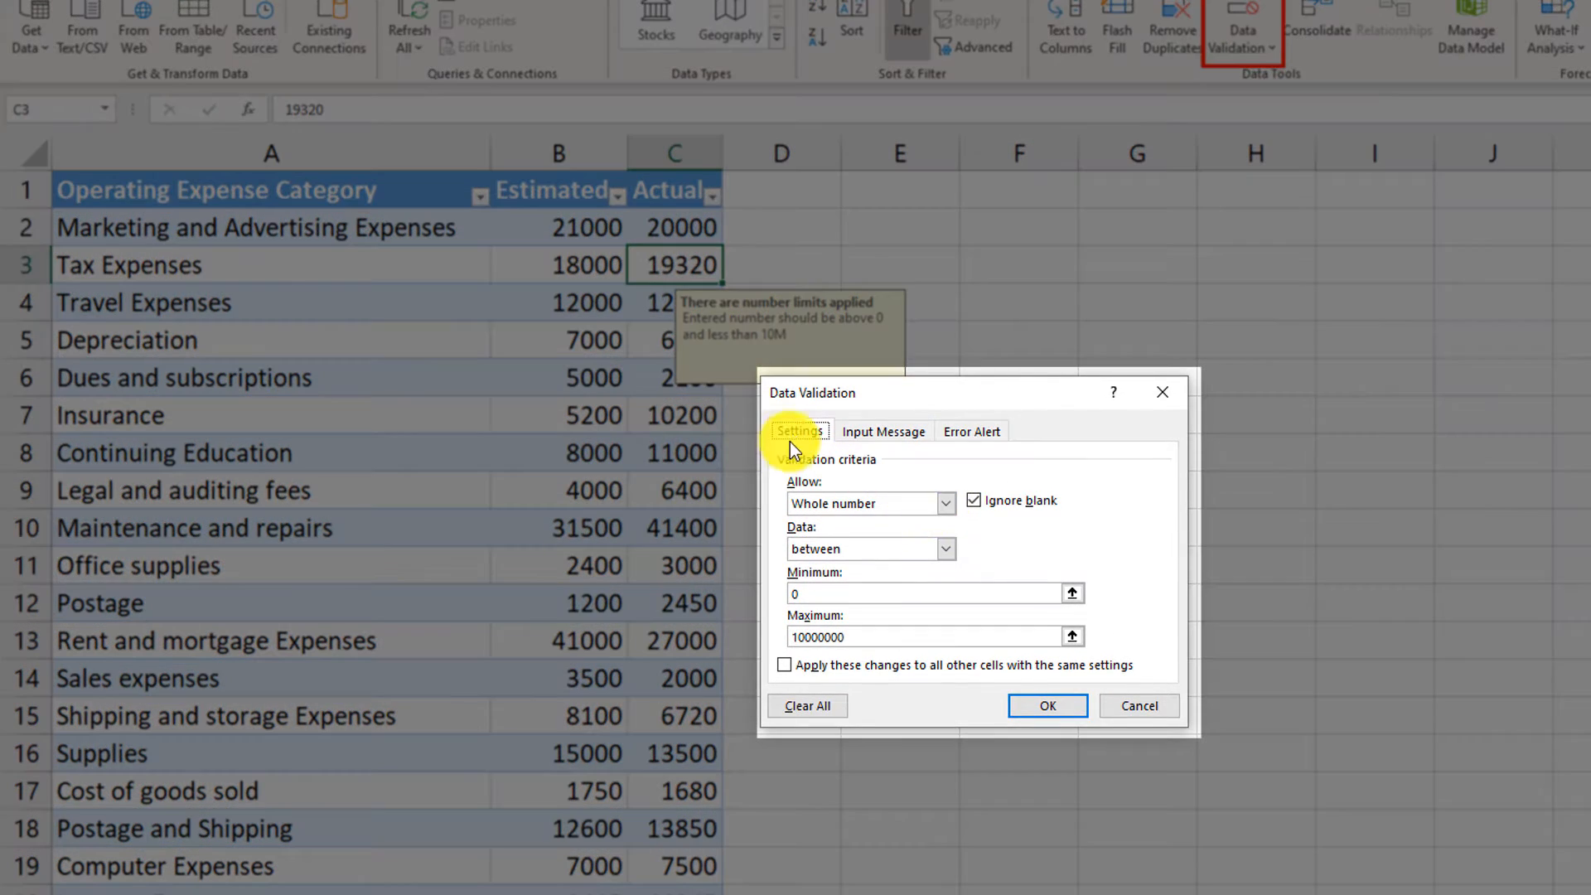
click(946, 502)
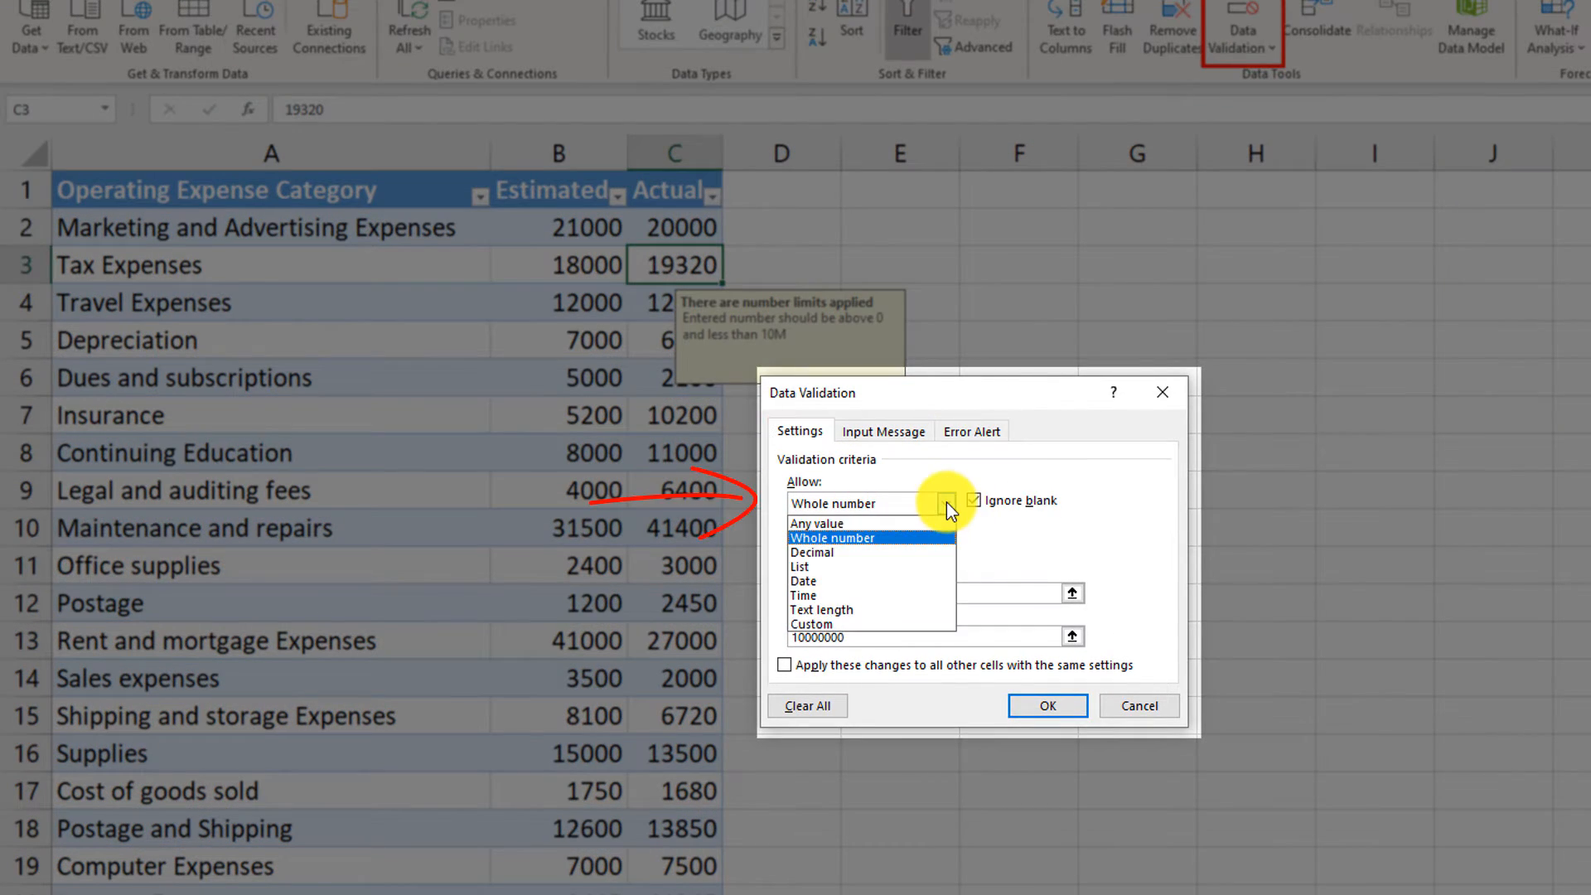
click(832, 537)
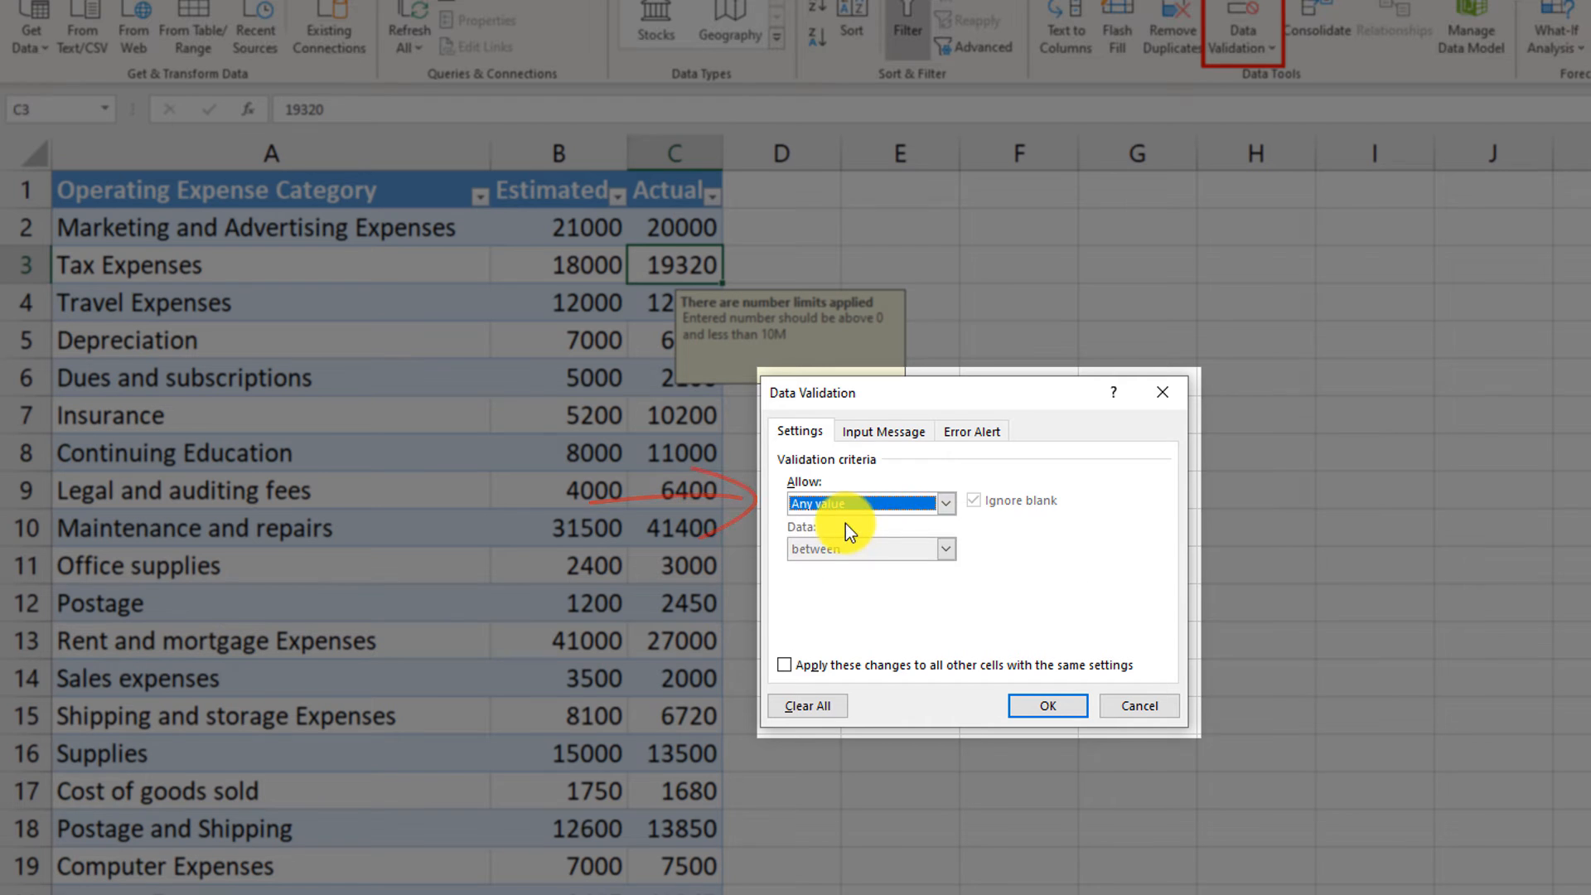
- Clear the input message title and text of the data validation and turn off showing the message when the cell is selected
click(883, 430)
drag(1083, 533, 716, 535)
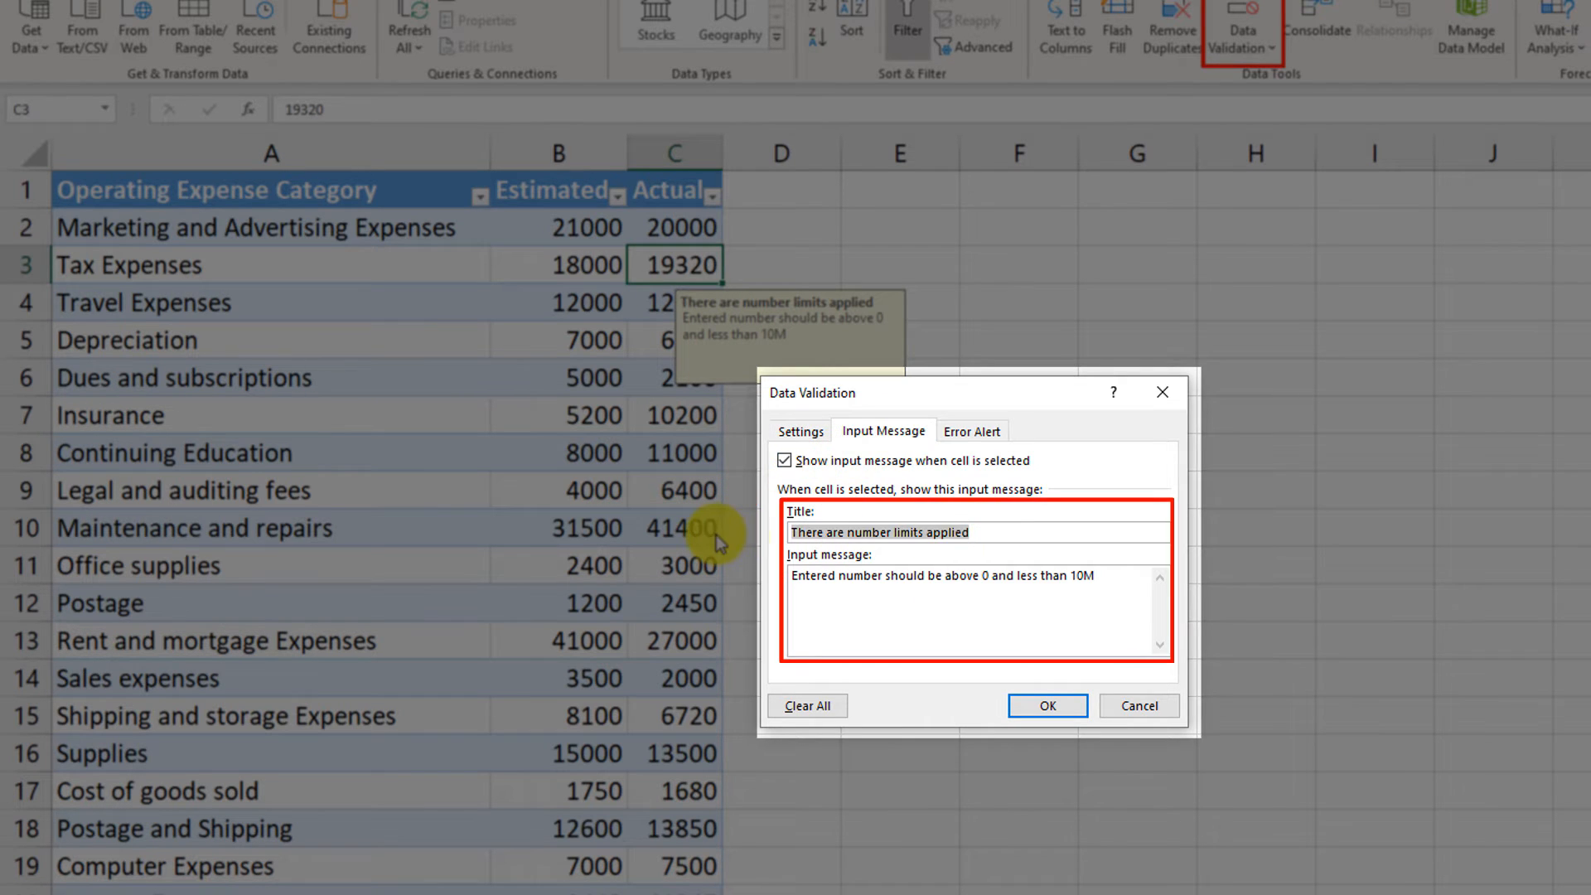
key(BackSpace)
drag(1085, 597, 738, 579)
key(BackSpace)
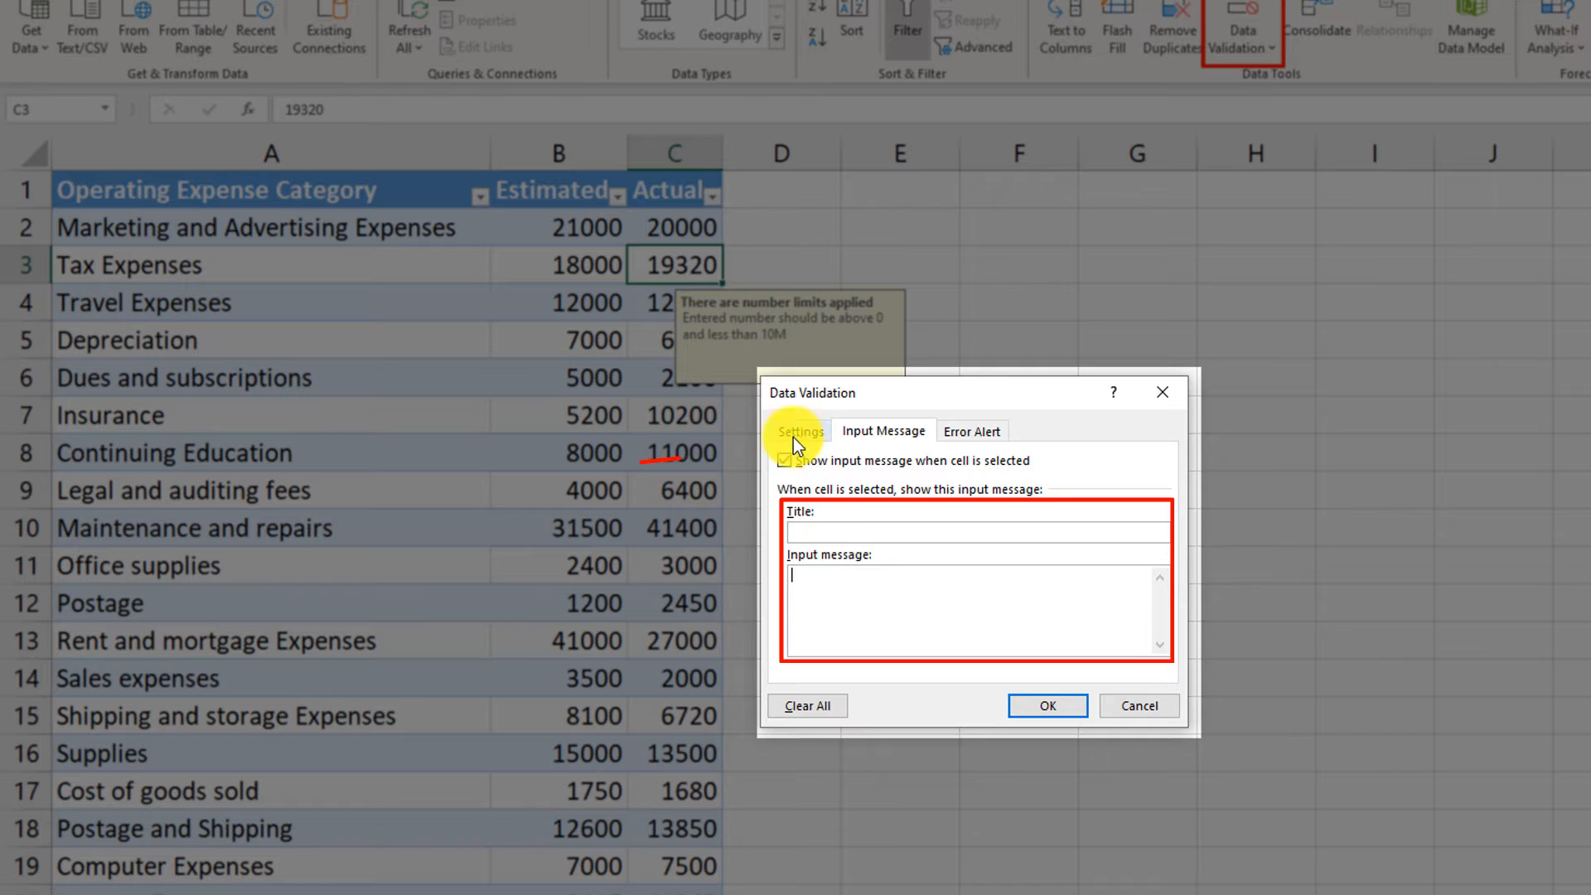
click(783, 461)
- Clear the error alert title and message, turn off the alert after invalid data, and apply the validation changes
click(971, 431)
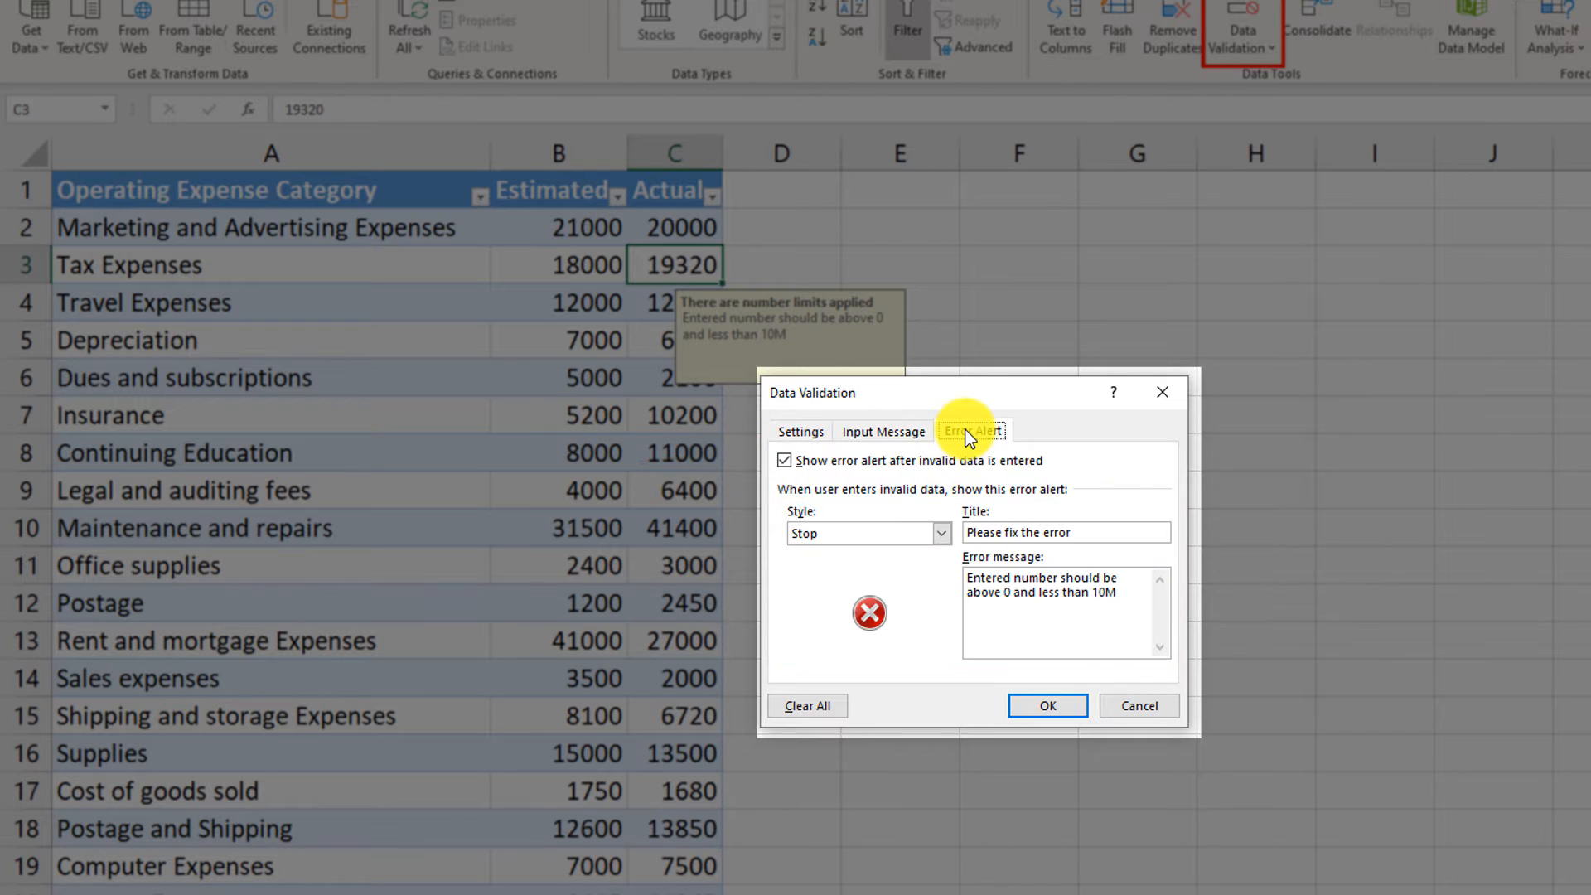
drag(1069, 534, 882, 530)
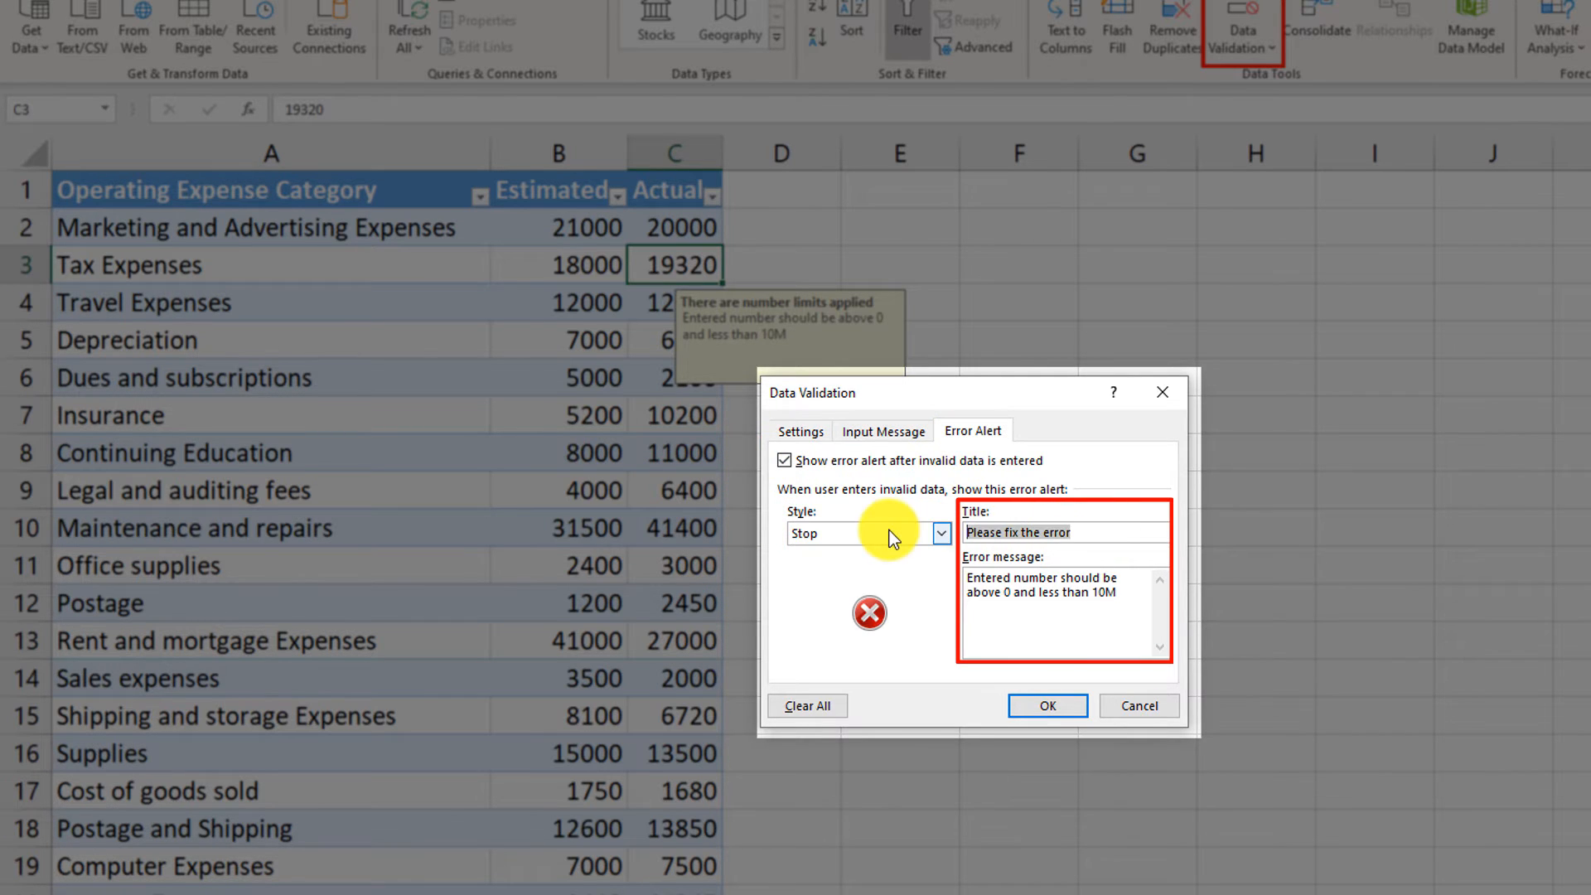
key(BackSpace)
drag(1122, 596, 888, 559)
key(BackSpace)
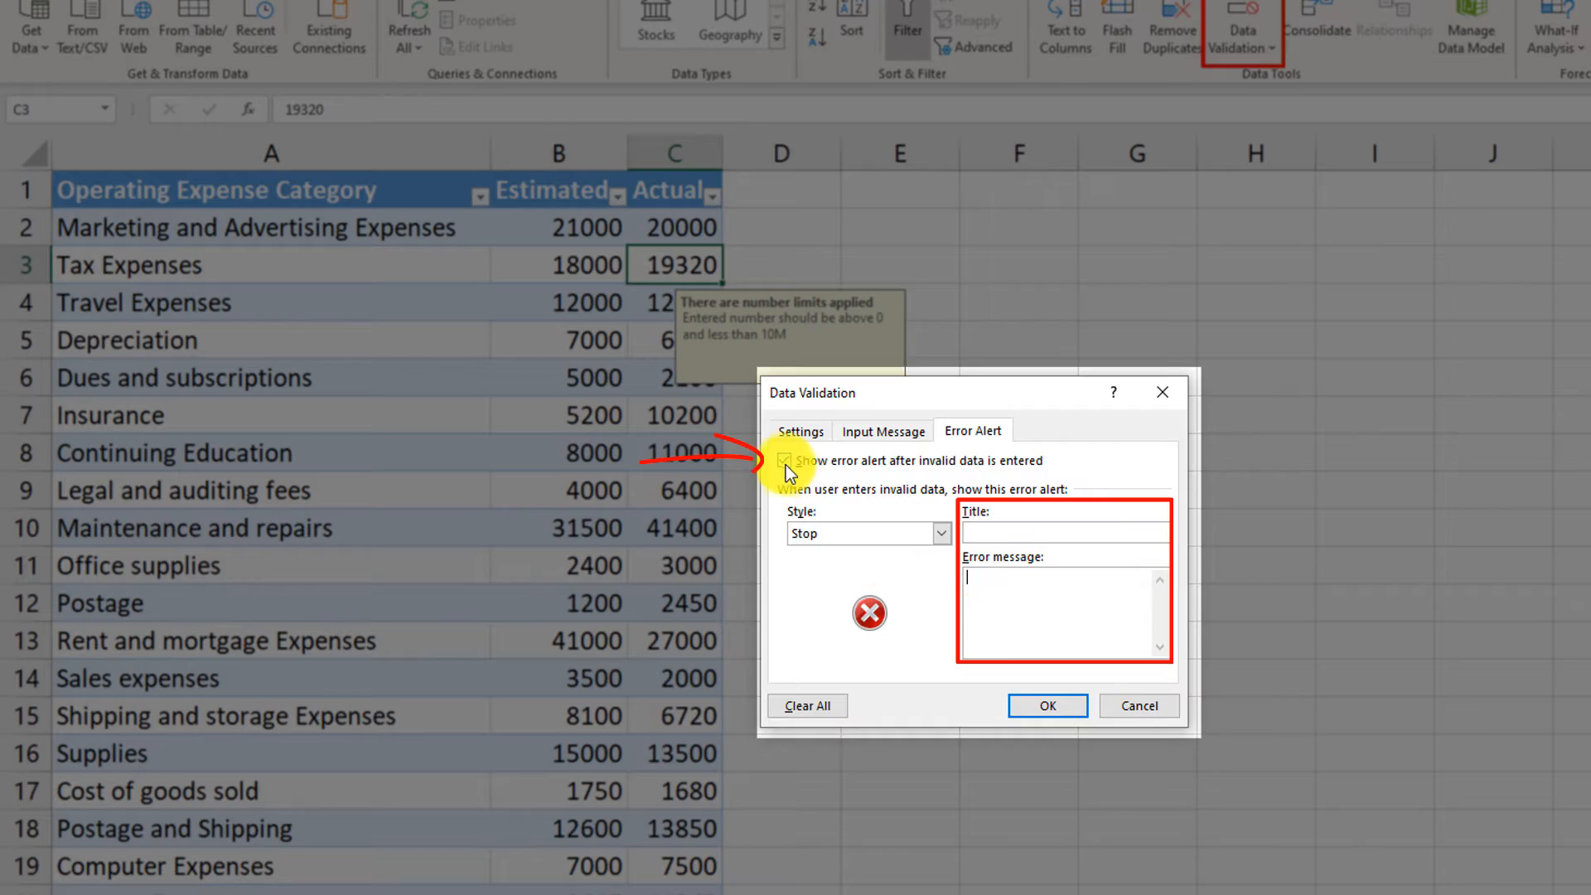
click(783, 461)
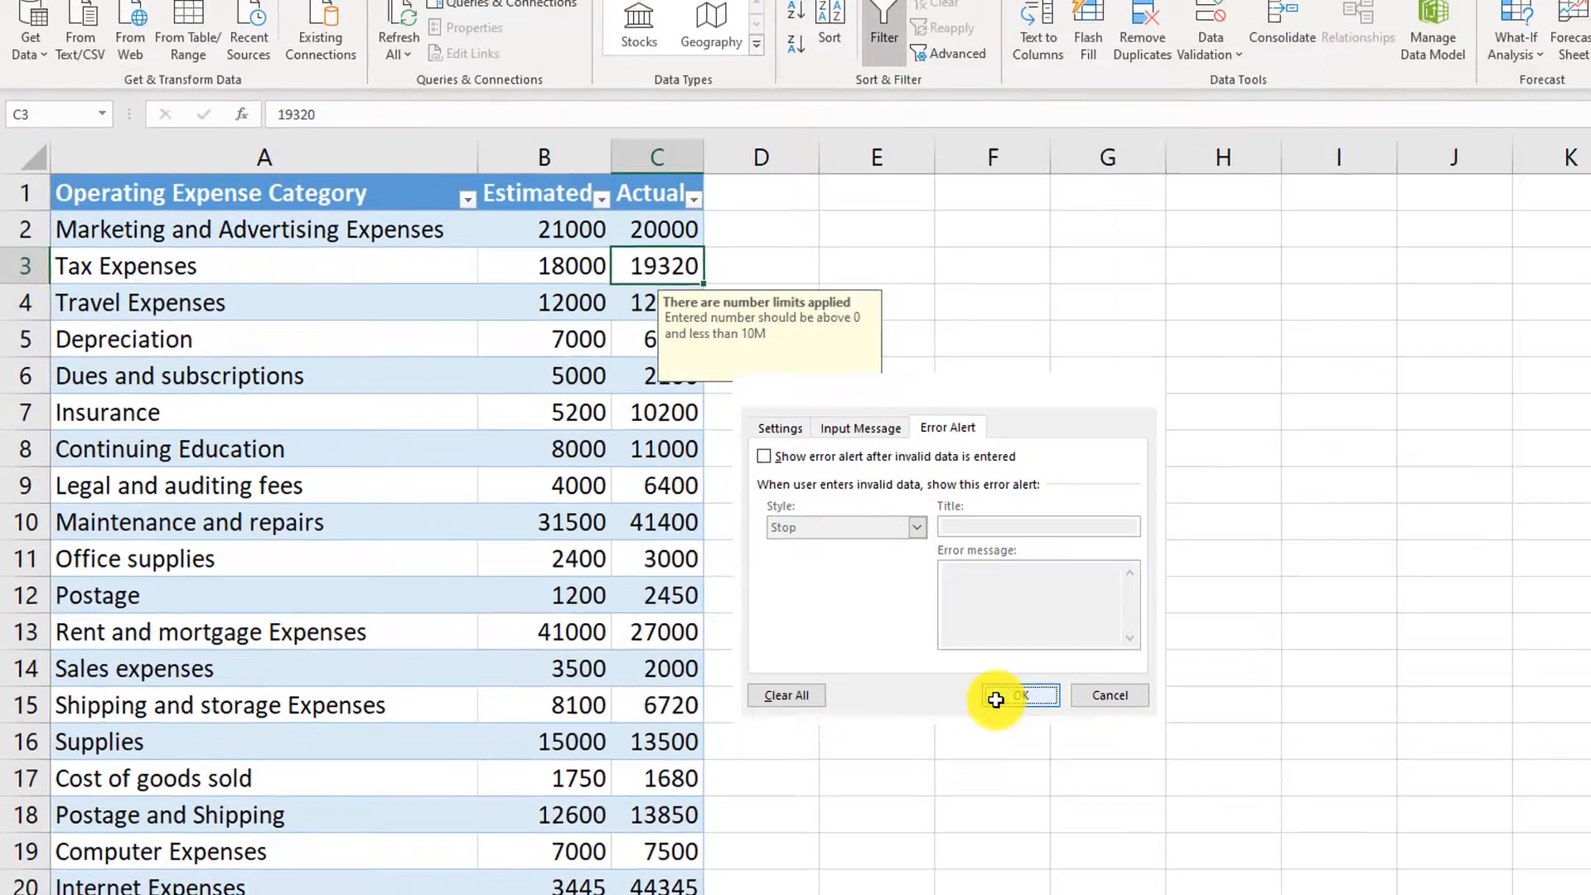
click(1048, 705)
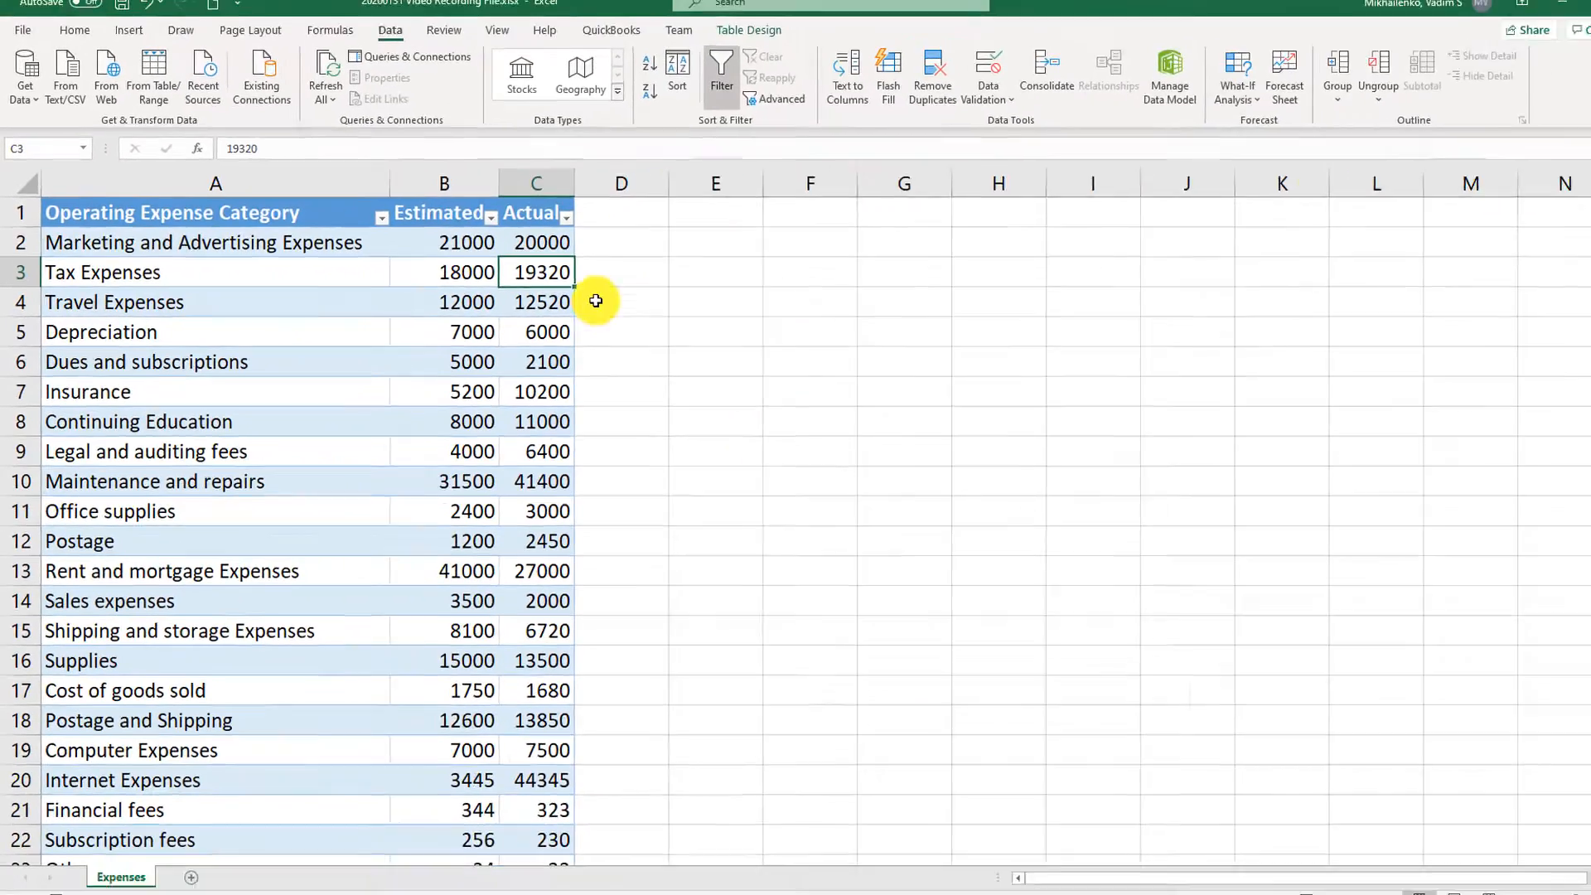
scroll(596, 633, down, 1)
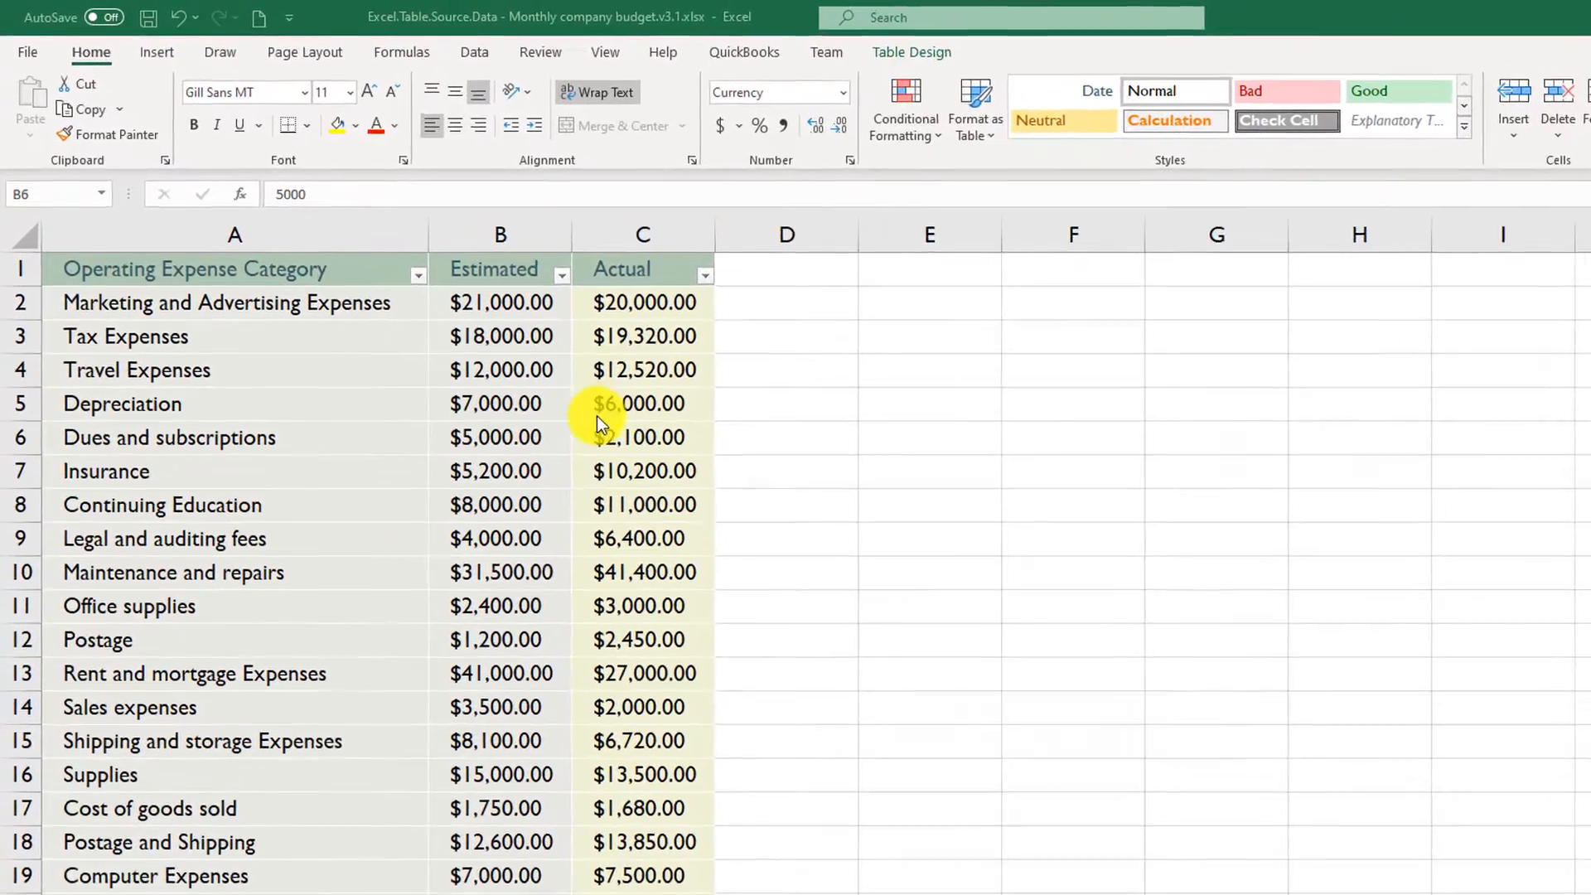
- Convert the operating expenses table in the monthly company budget workbook to a normal range
click(996, 56)
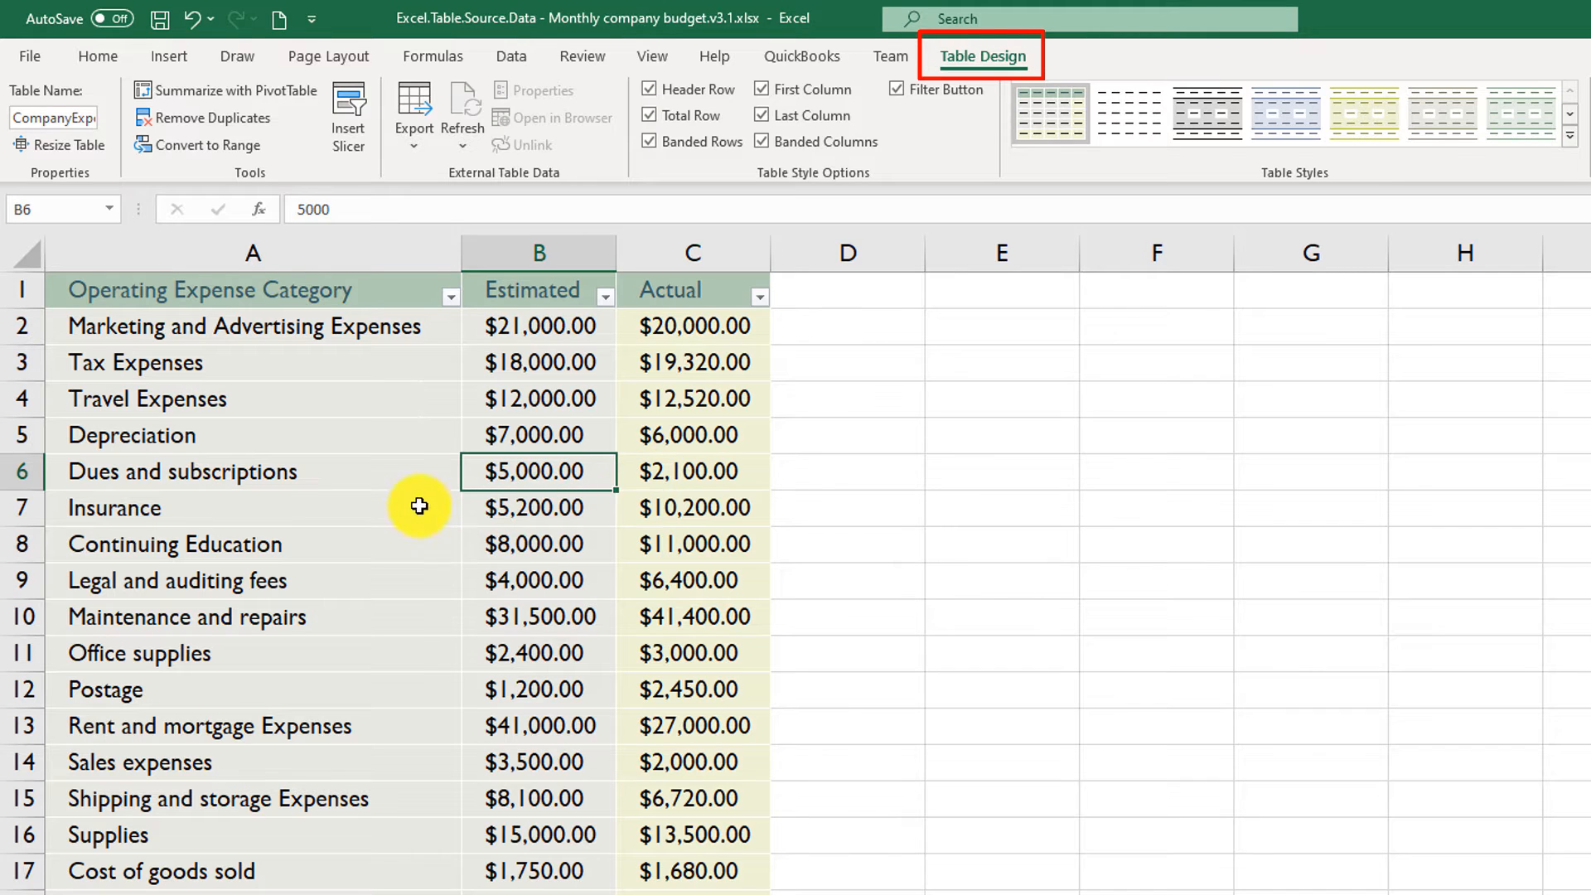
click(357, 481)
click(380, 513)
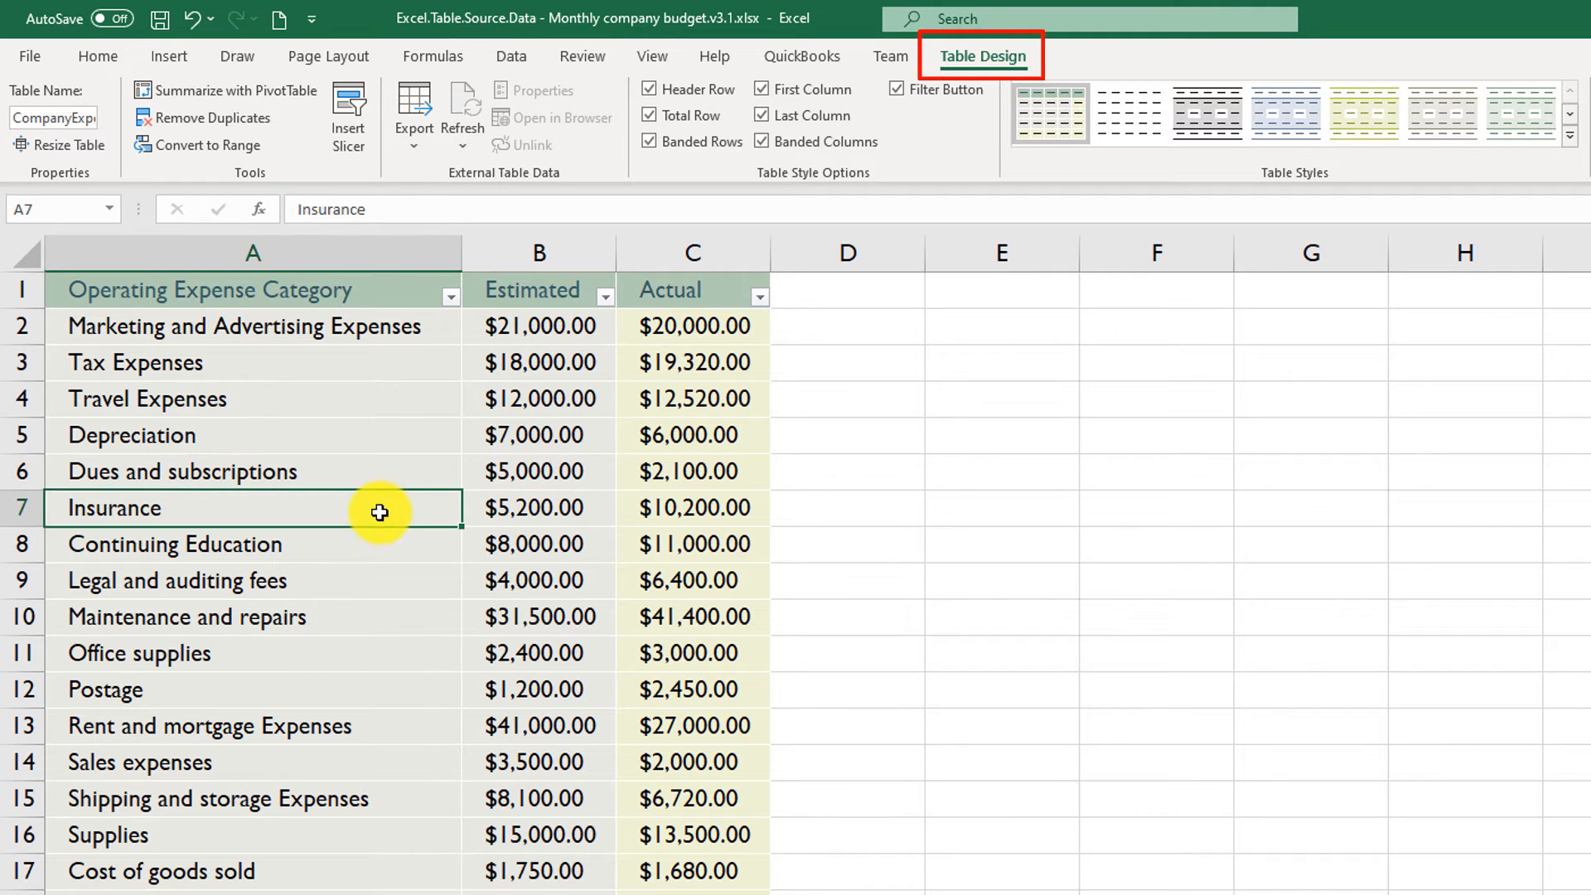
click(537, 521)
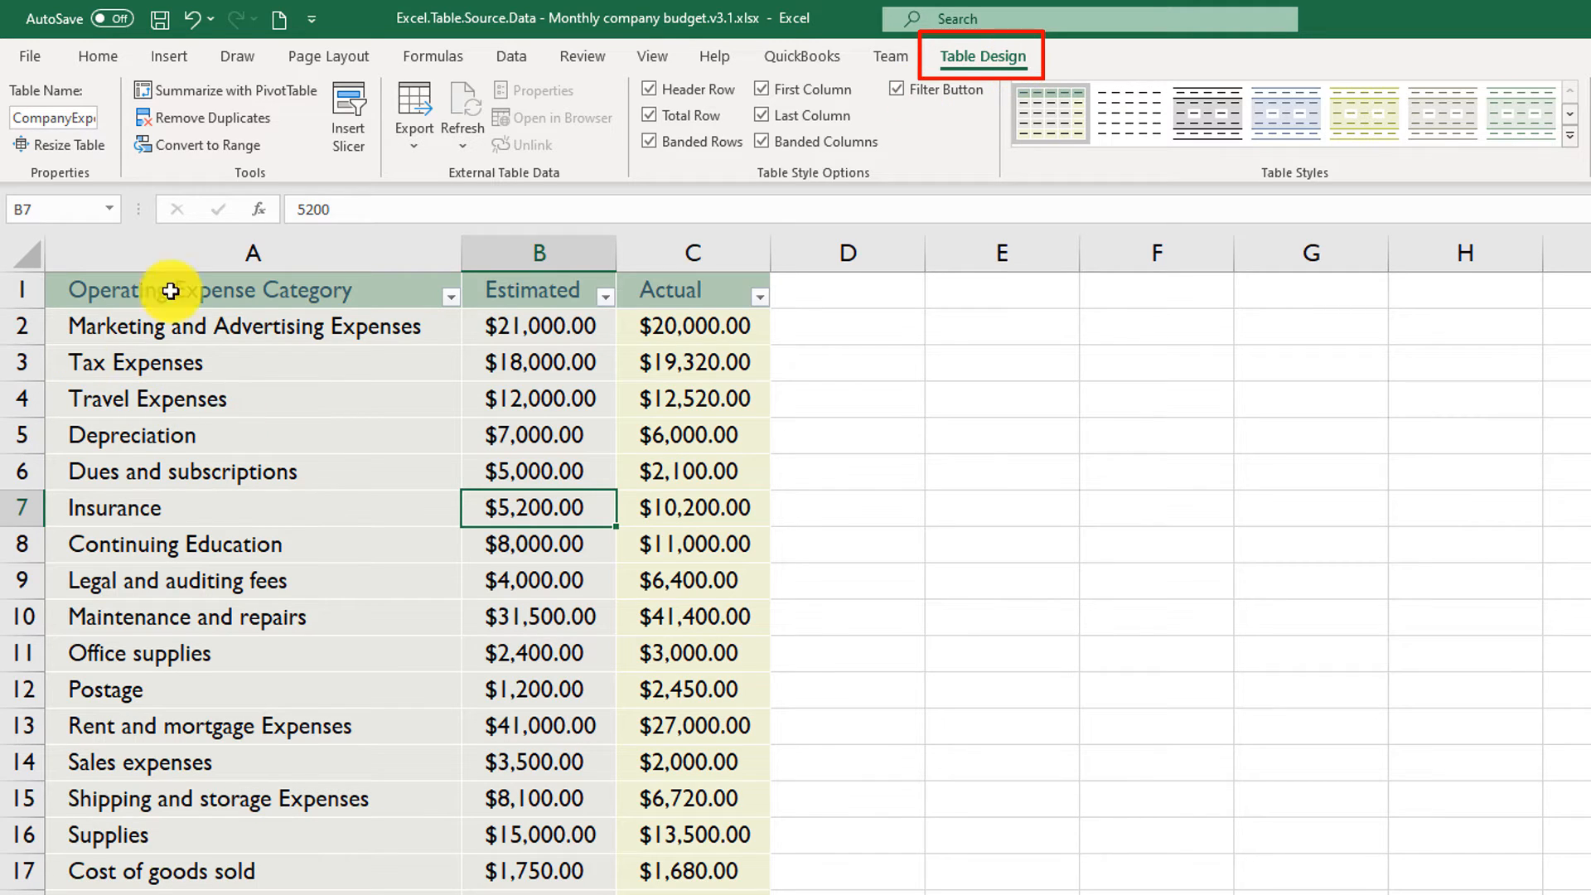
click(361, 460)
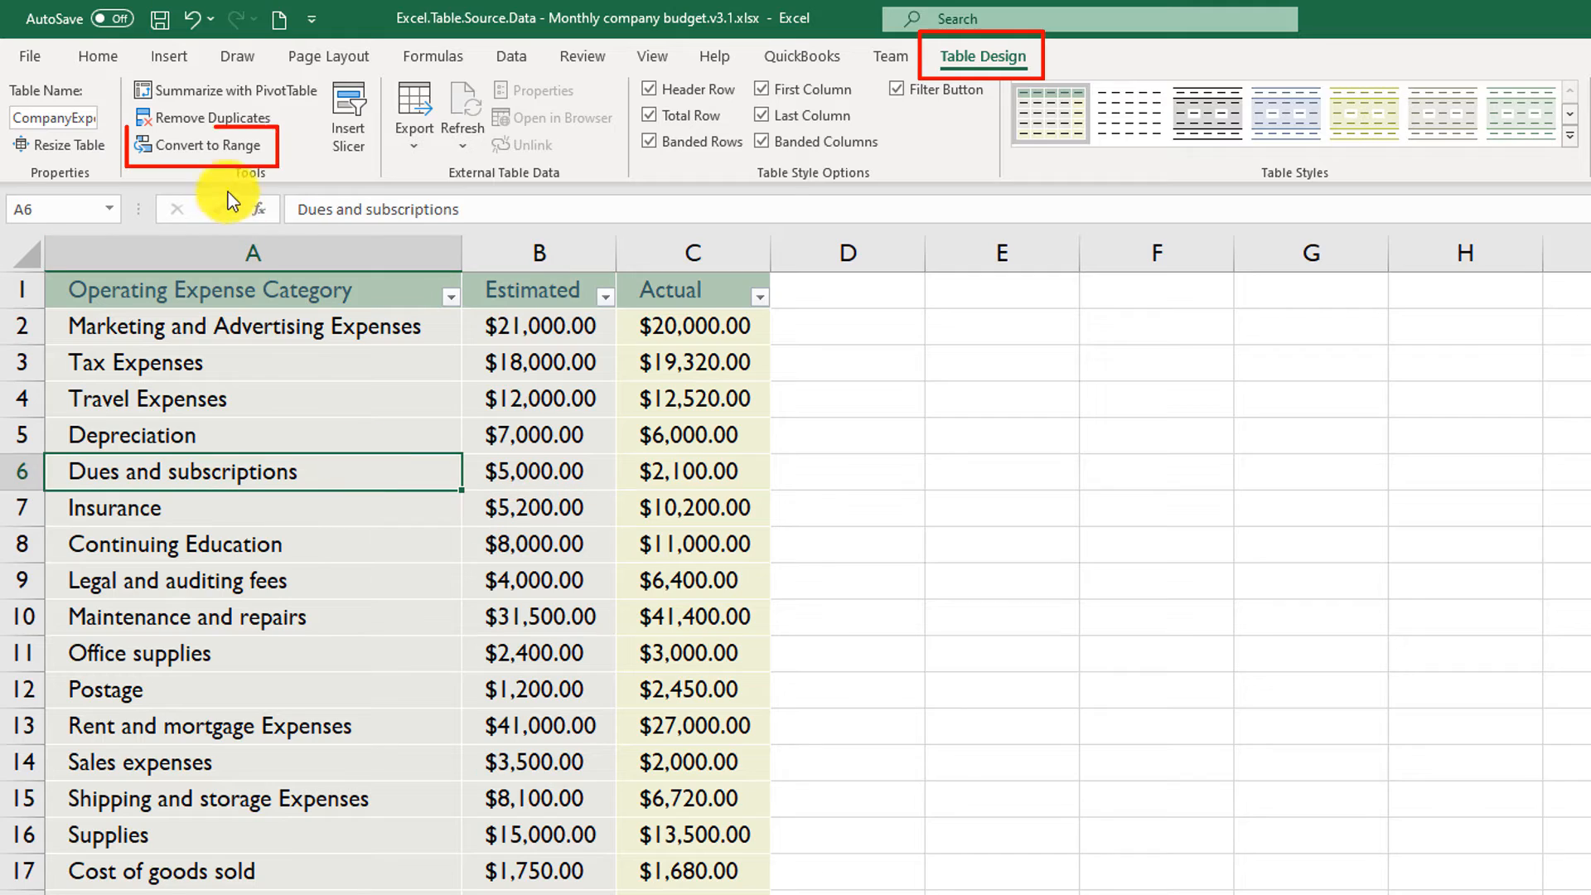
click(214, 153)
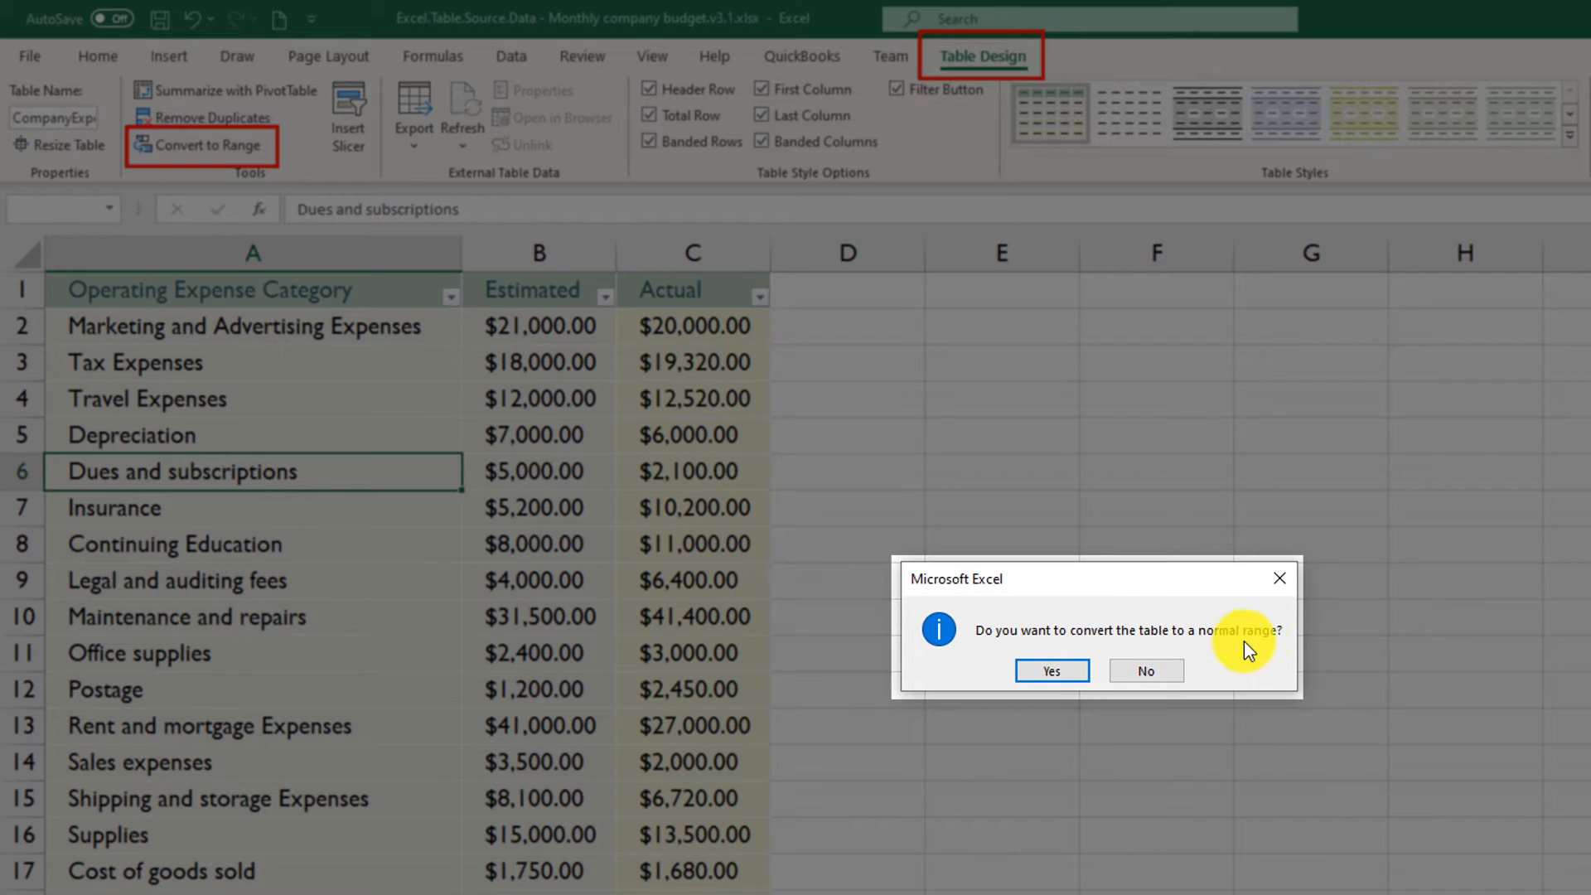
click(1057, 673)
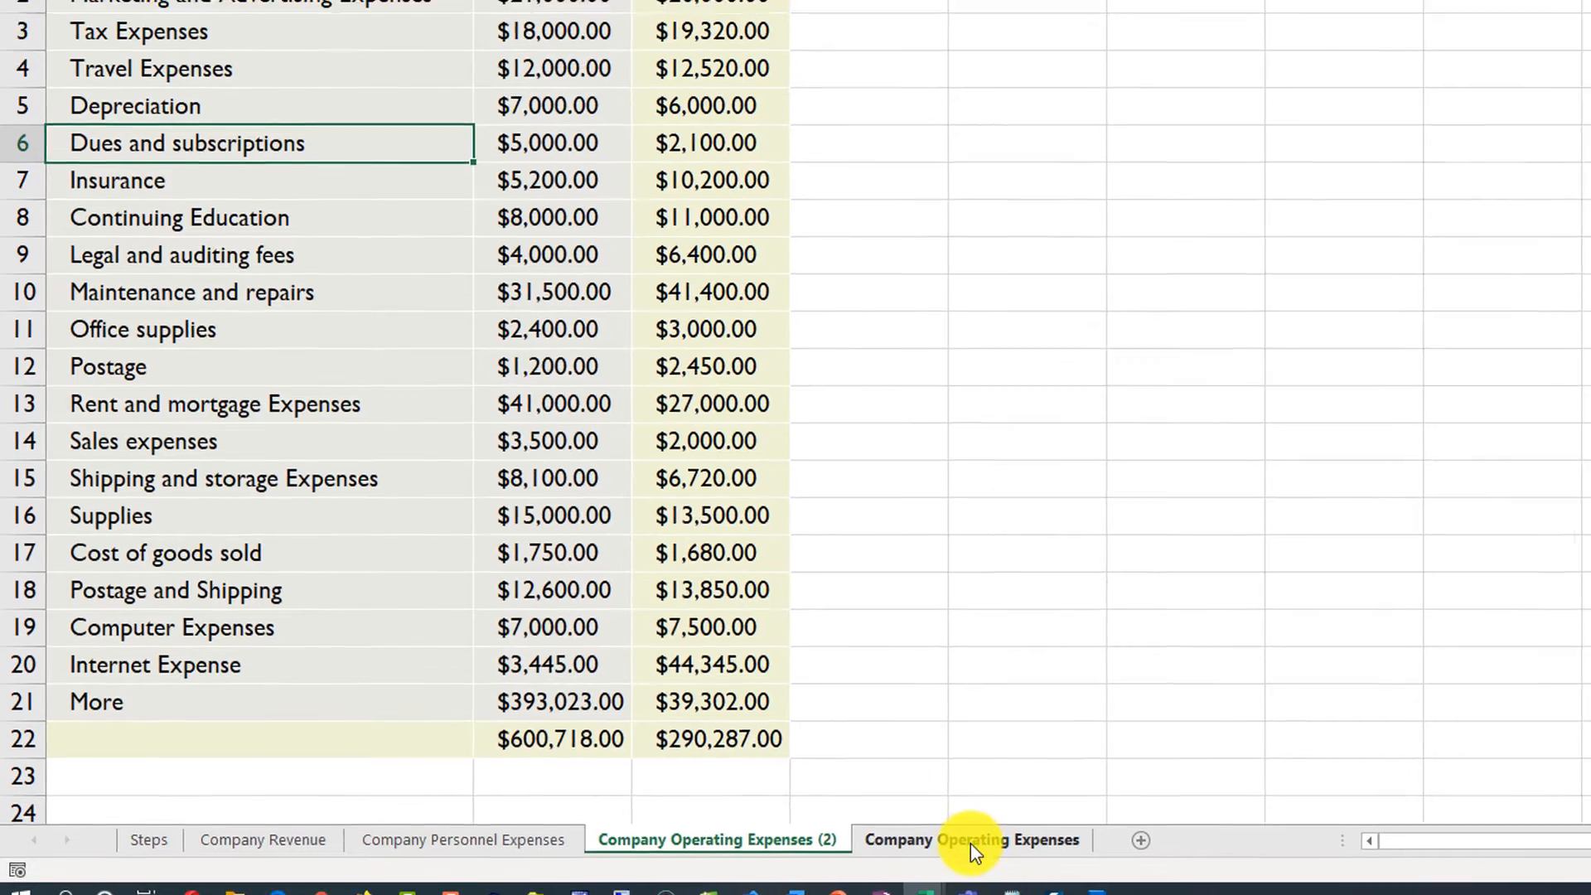
- Examine the filter options and table design settings on the Company Operating Expenses sheet for comparison with the converted range
click(978, 817)
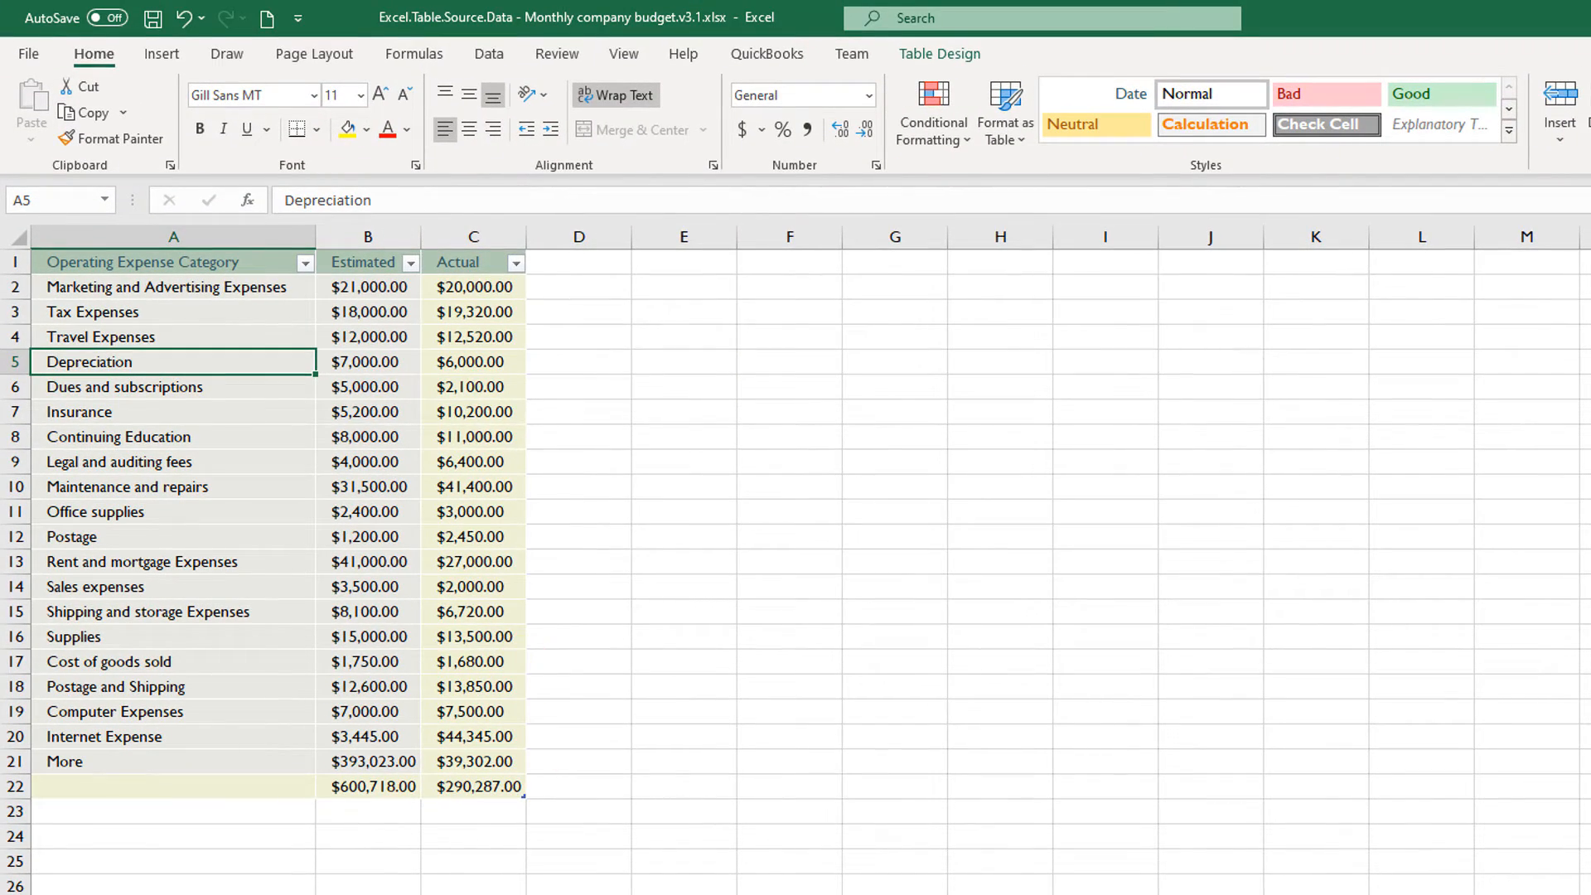
ctrl+scroll(465, 349, up, 2)
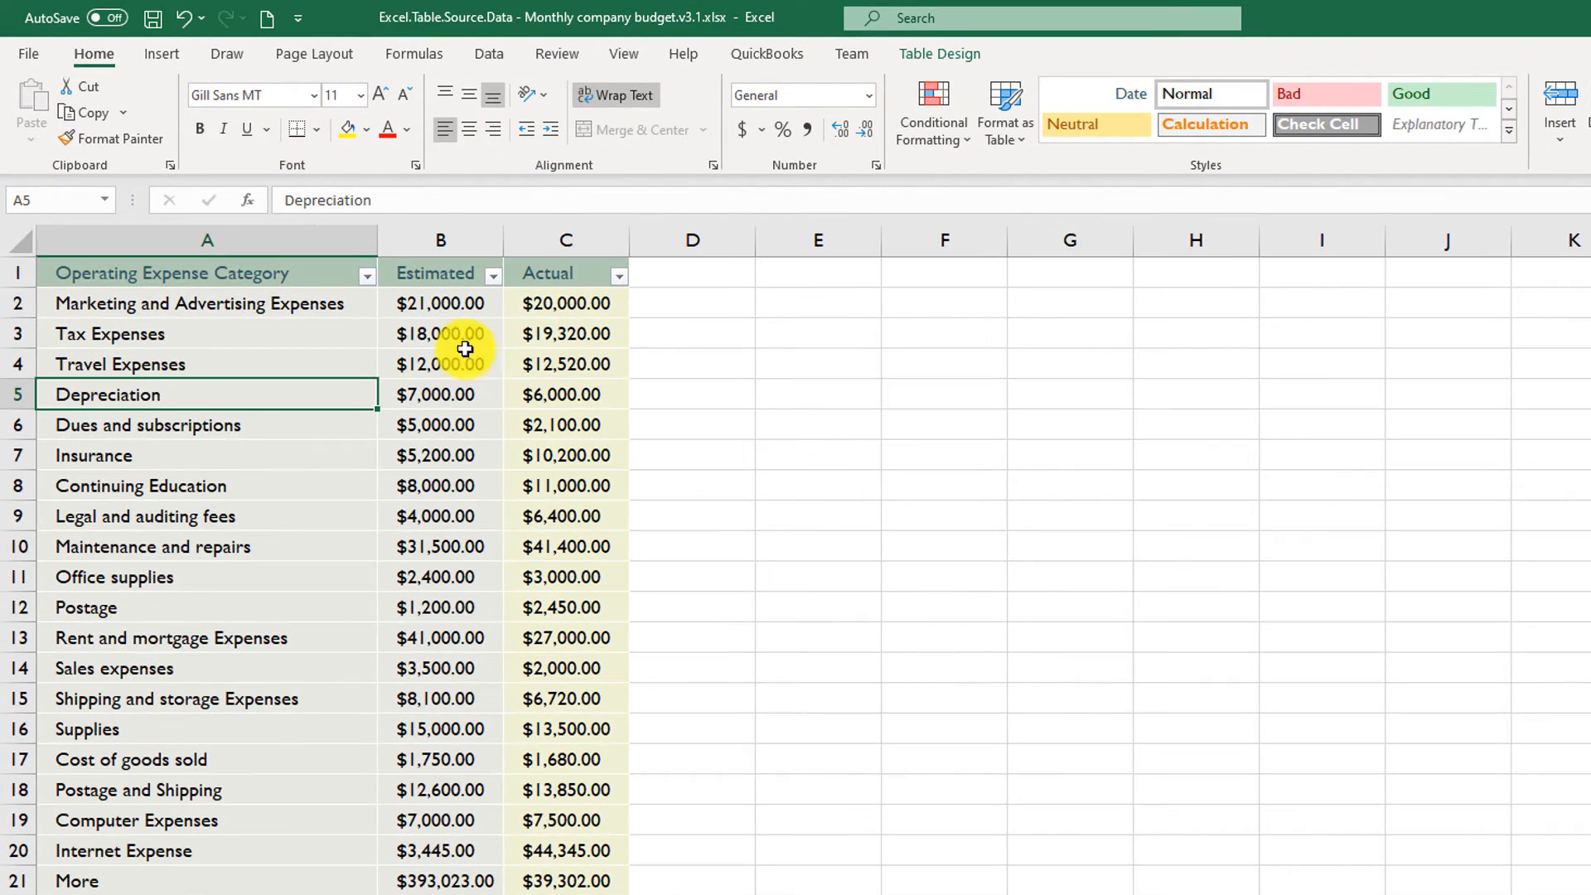
click(366, 278)
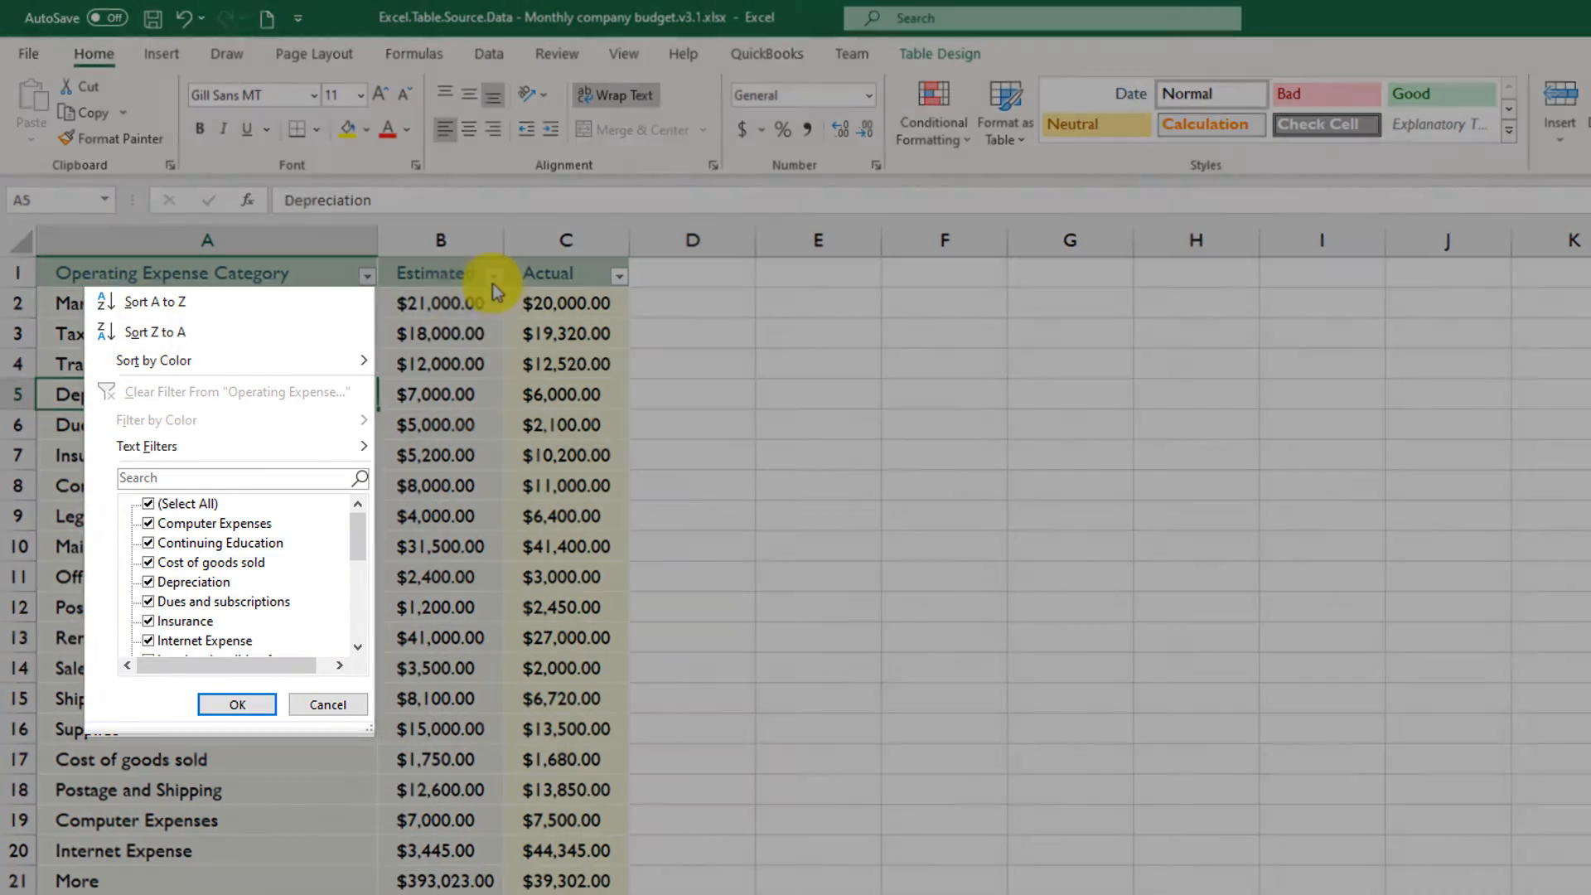
click(474, 404)
click(455, 422)
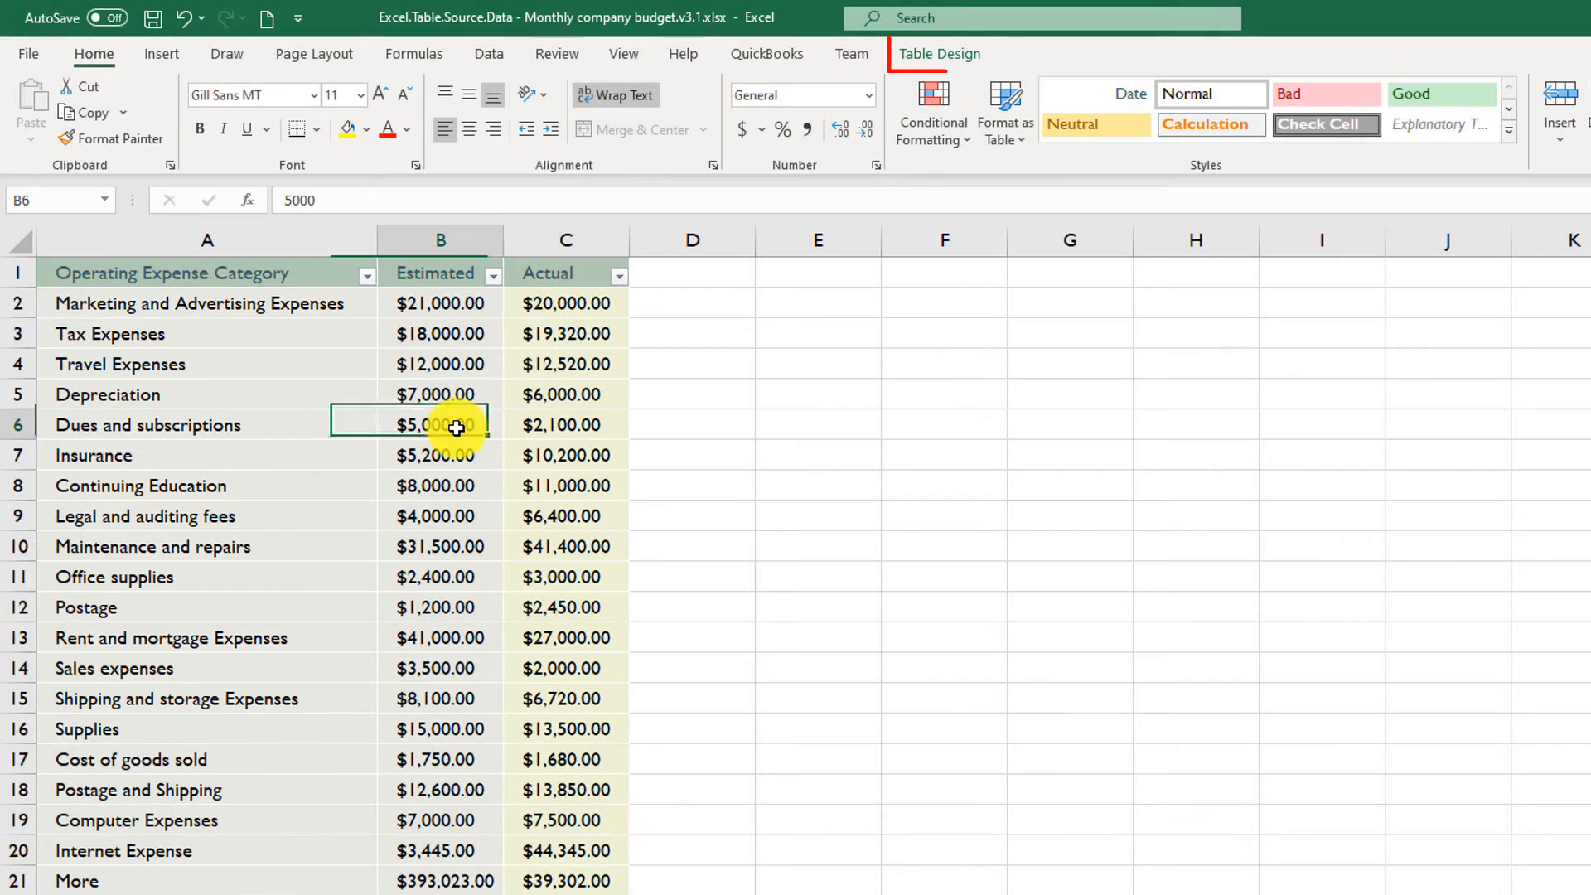
click(946, 46)
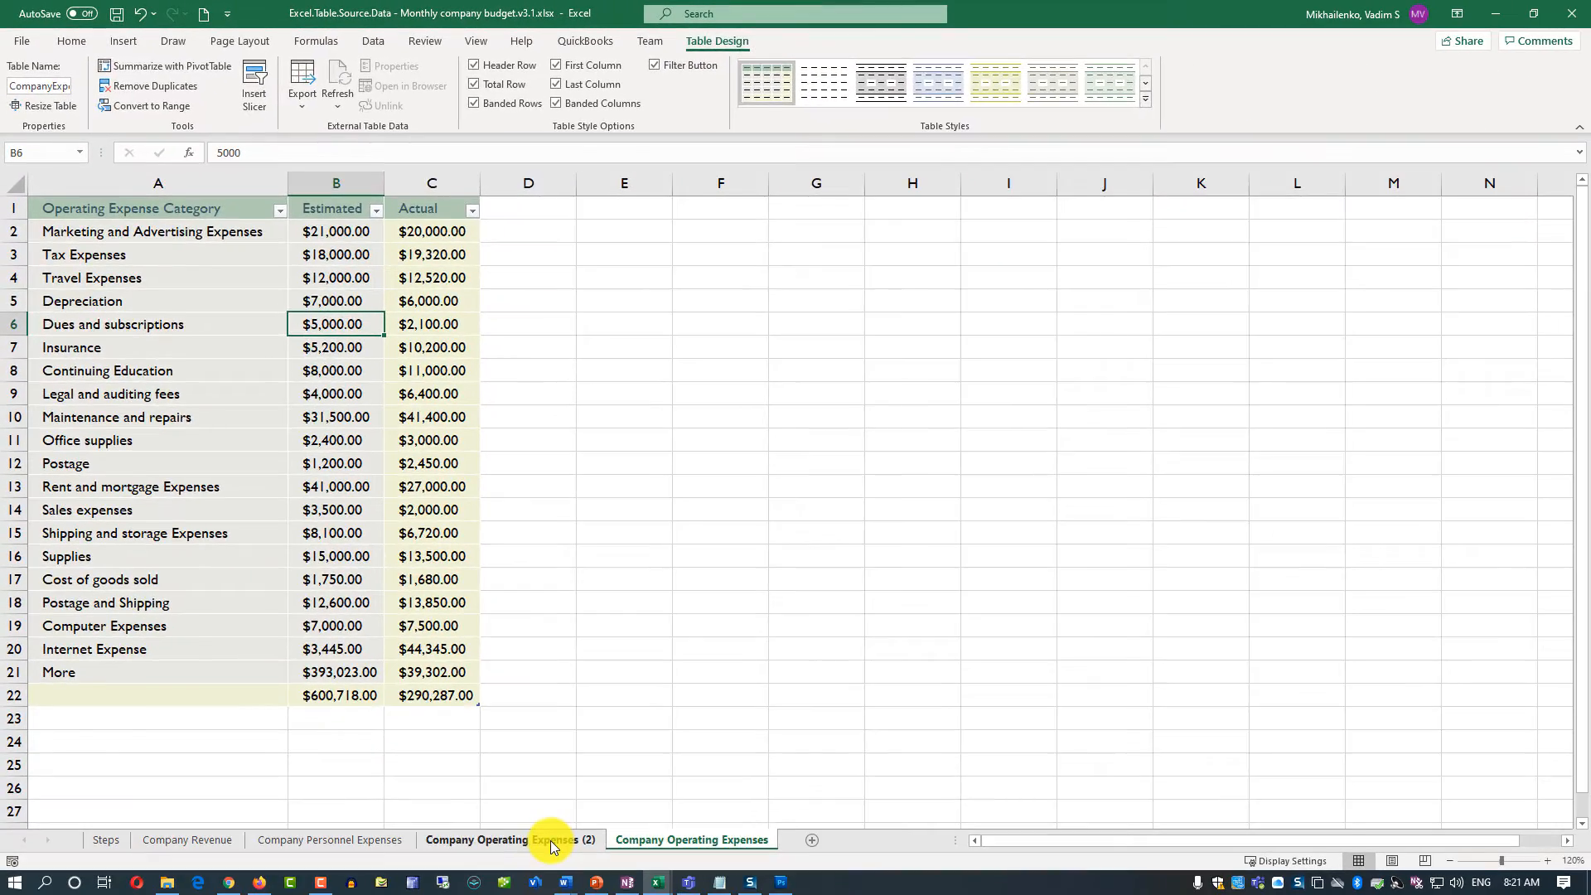
- Apply the Normal cell style to the whole converted range, headers included, on the Company Operating Expenses (2) sheet
click(550, 841)
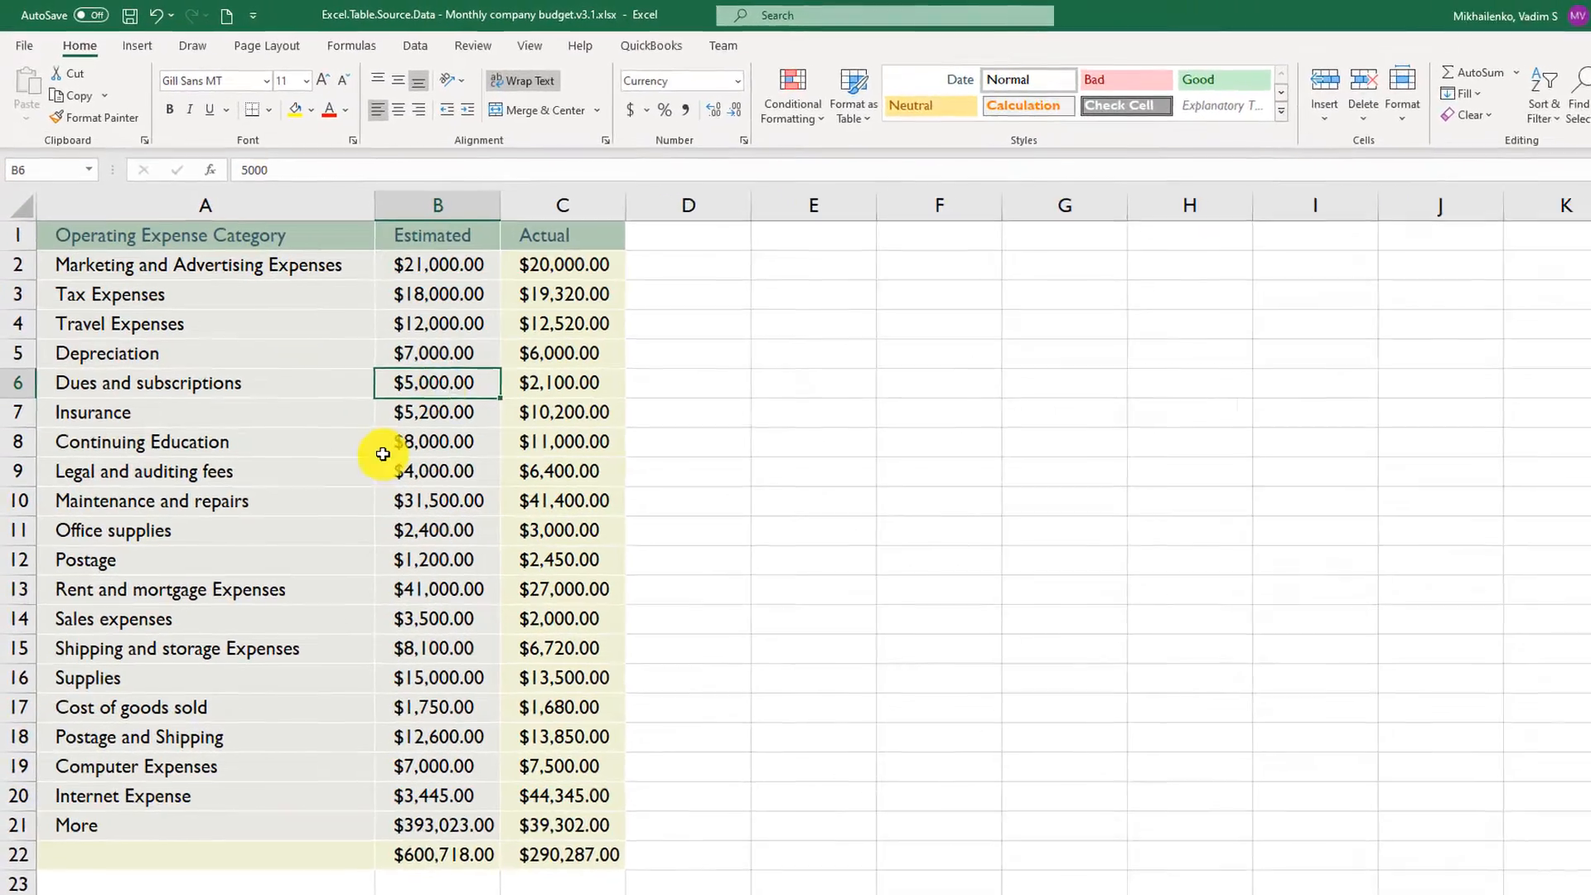
click(392, 399)
click(295, 523)
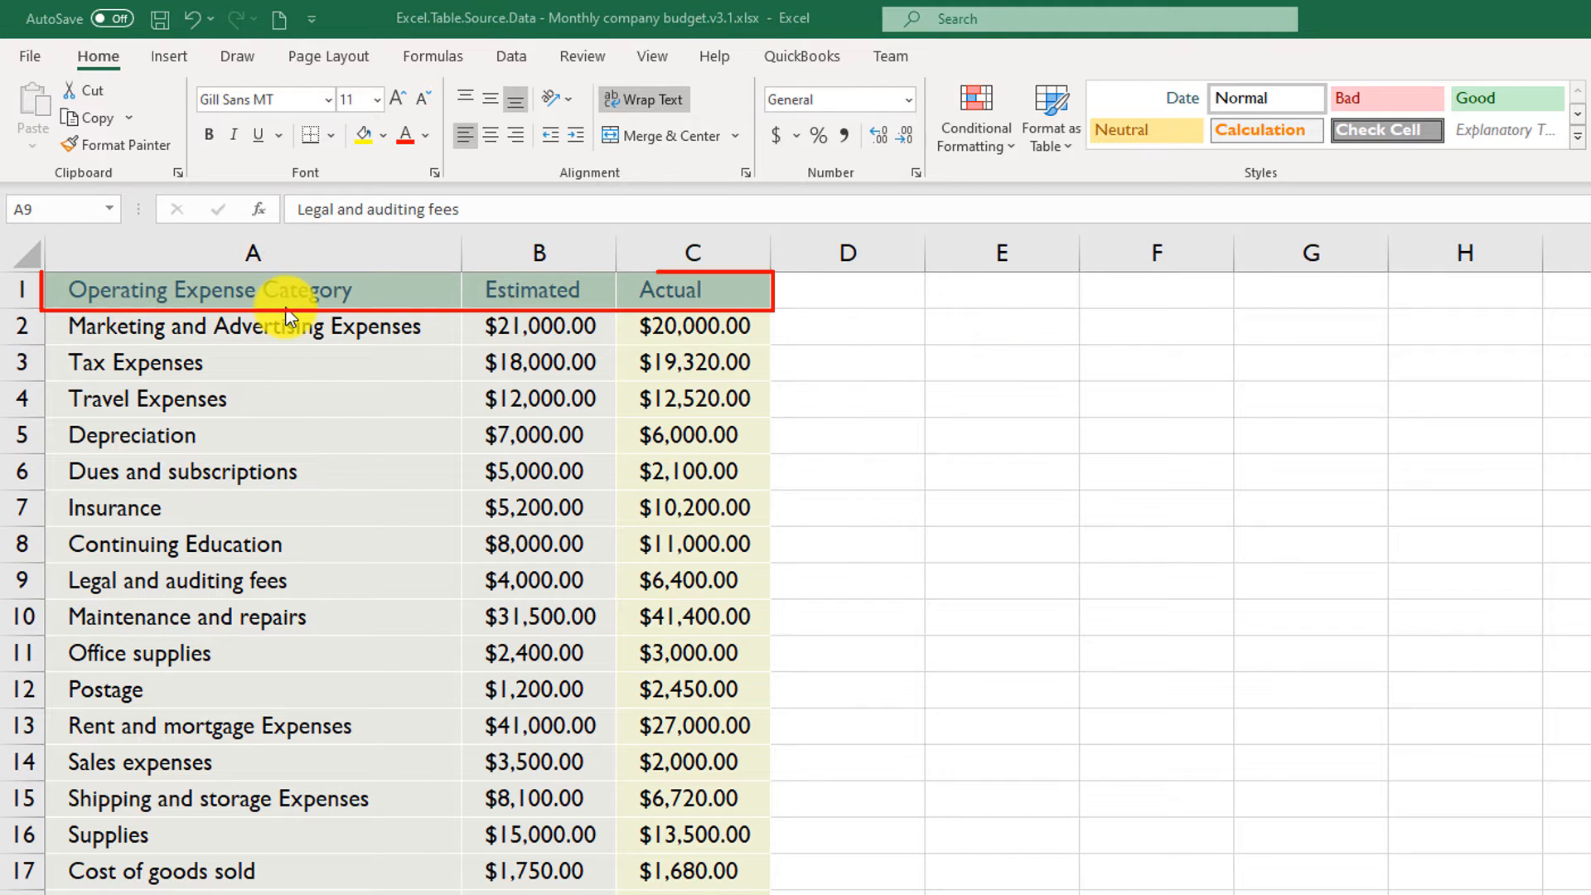
click(264, 300)
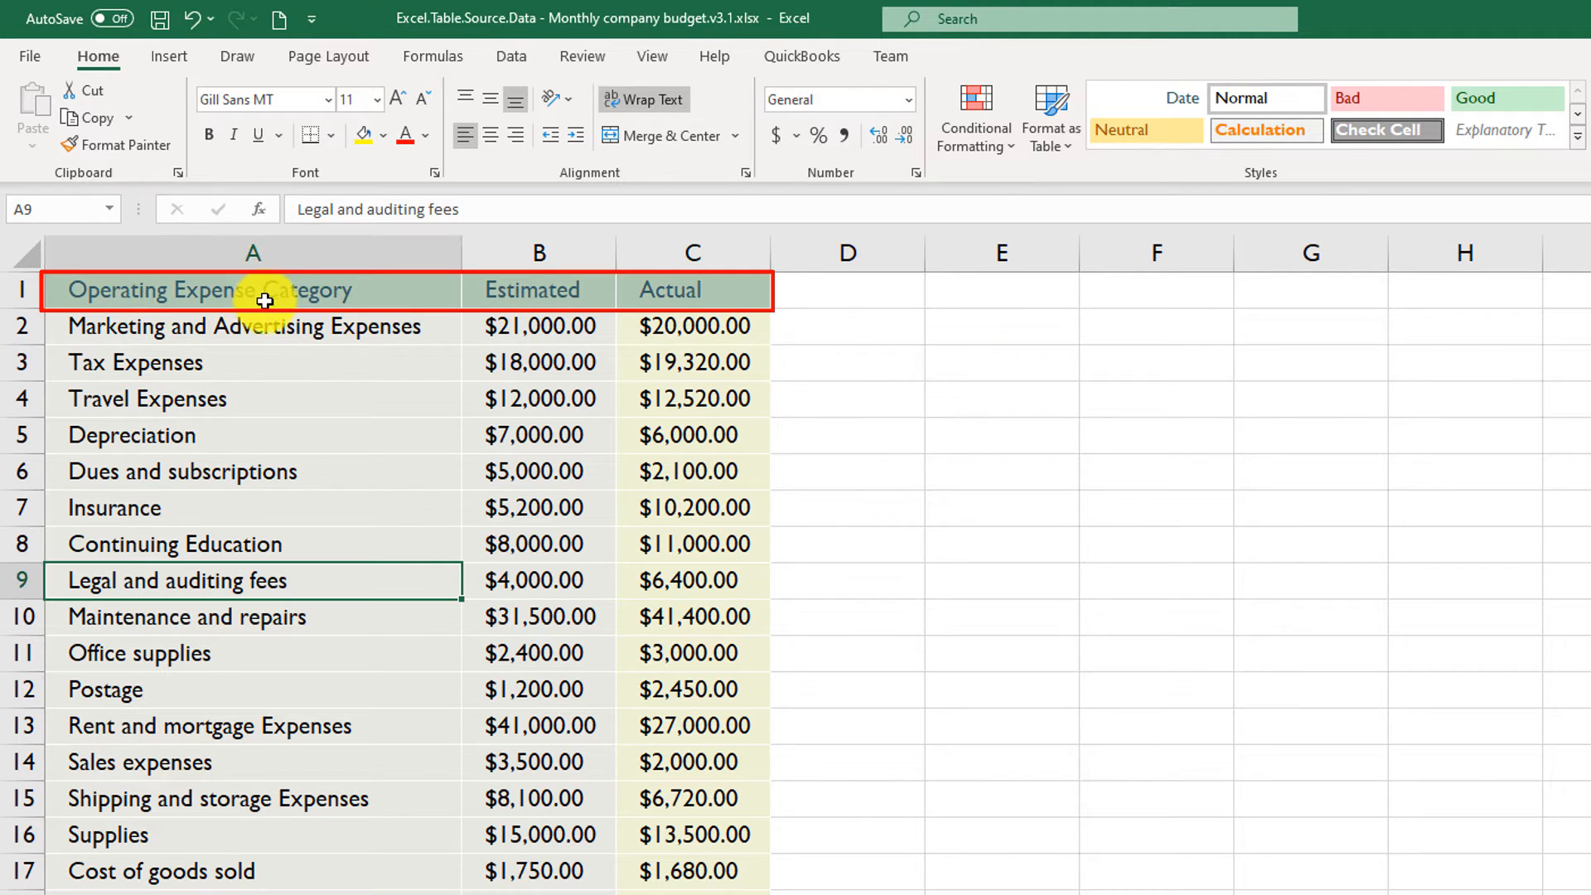
drag(266, 292, 730, 894)
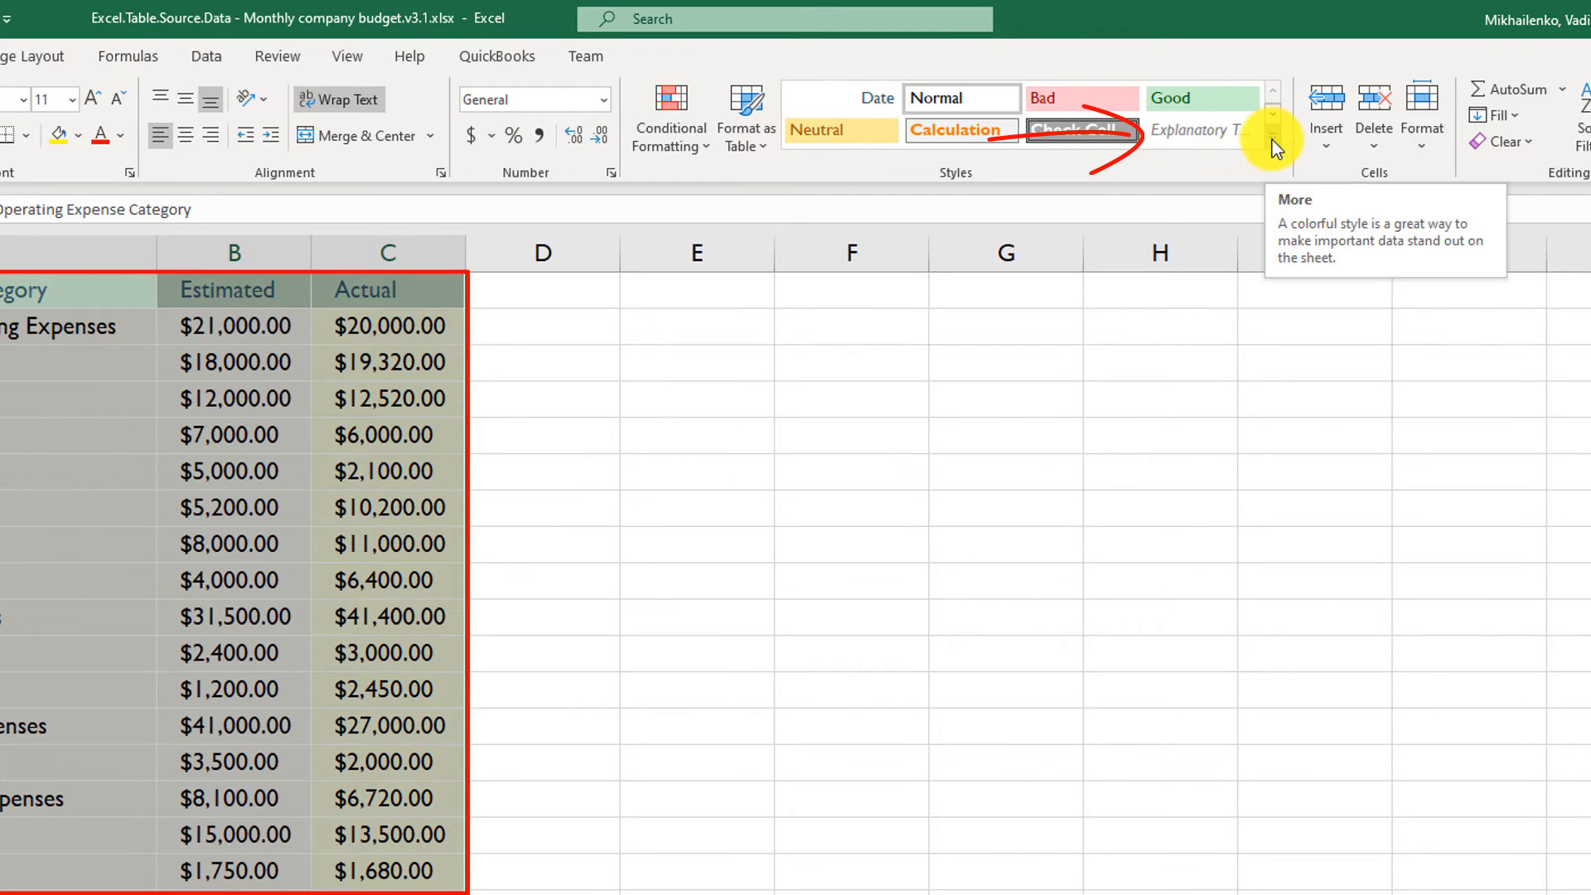
click(1272, 140)
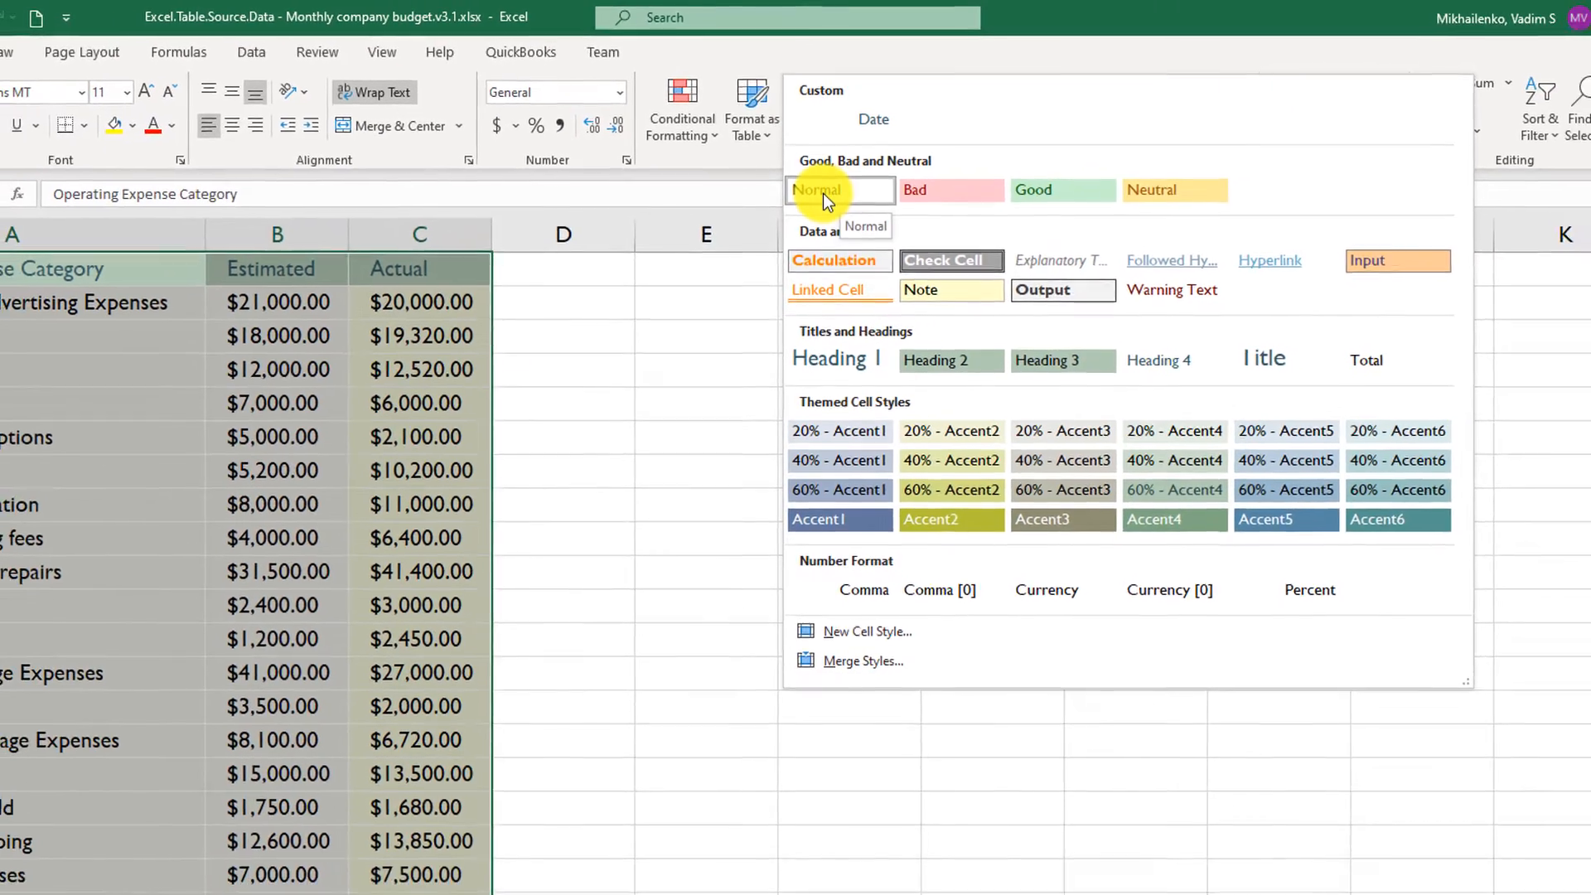
click(842, 205)
click(583, 404)
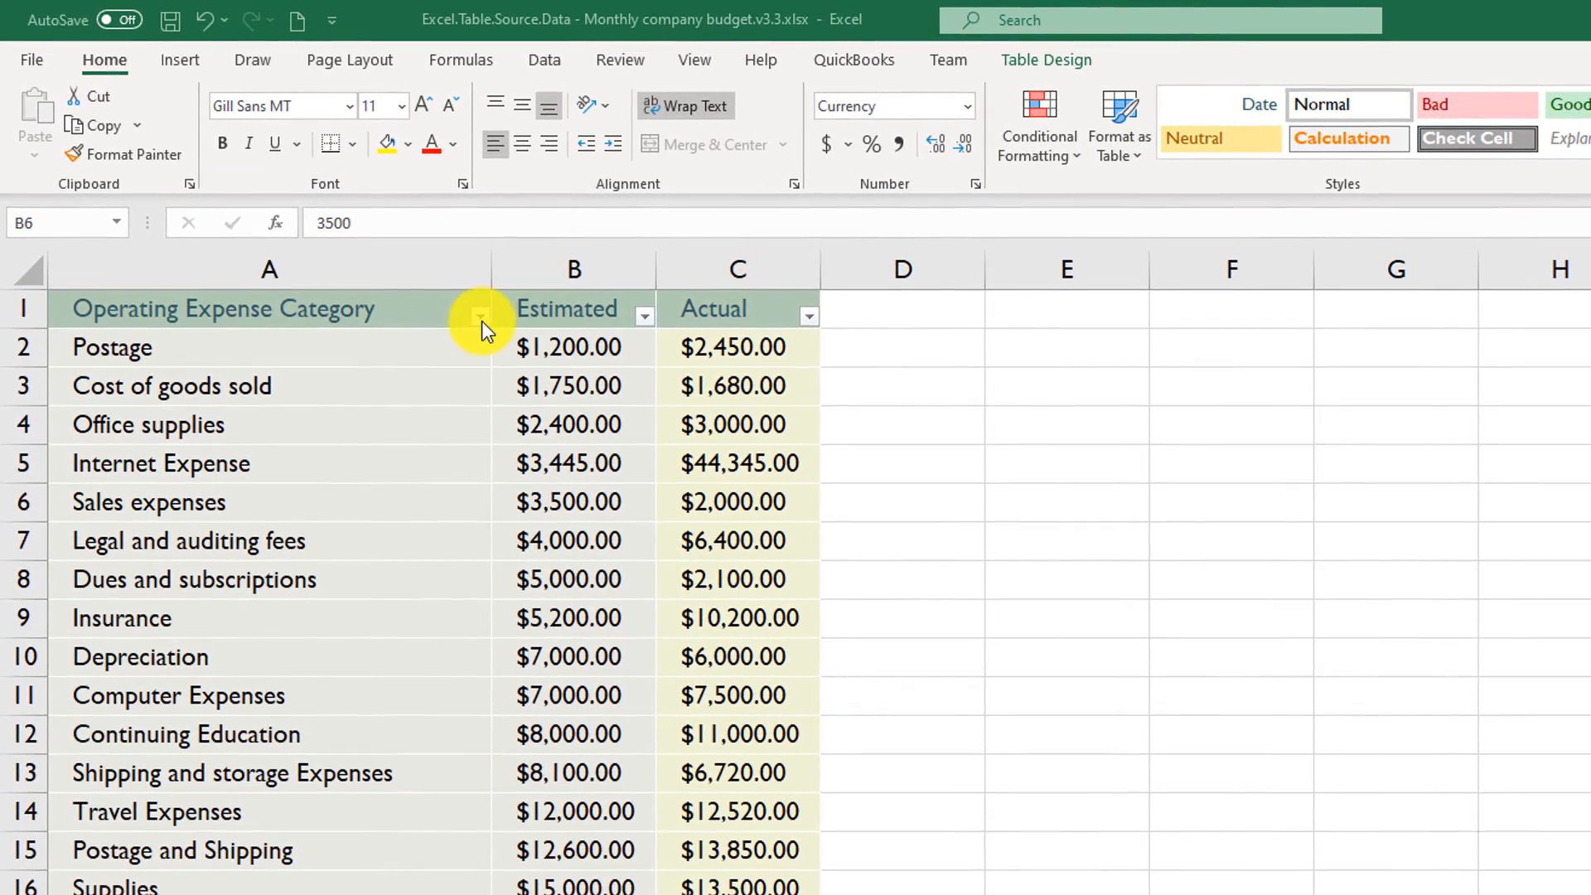
- Sort the expense table in the v3.3 budget workbook by Operating Expense Category from A to Z
click(481, 316)
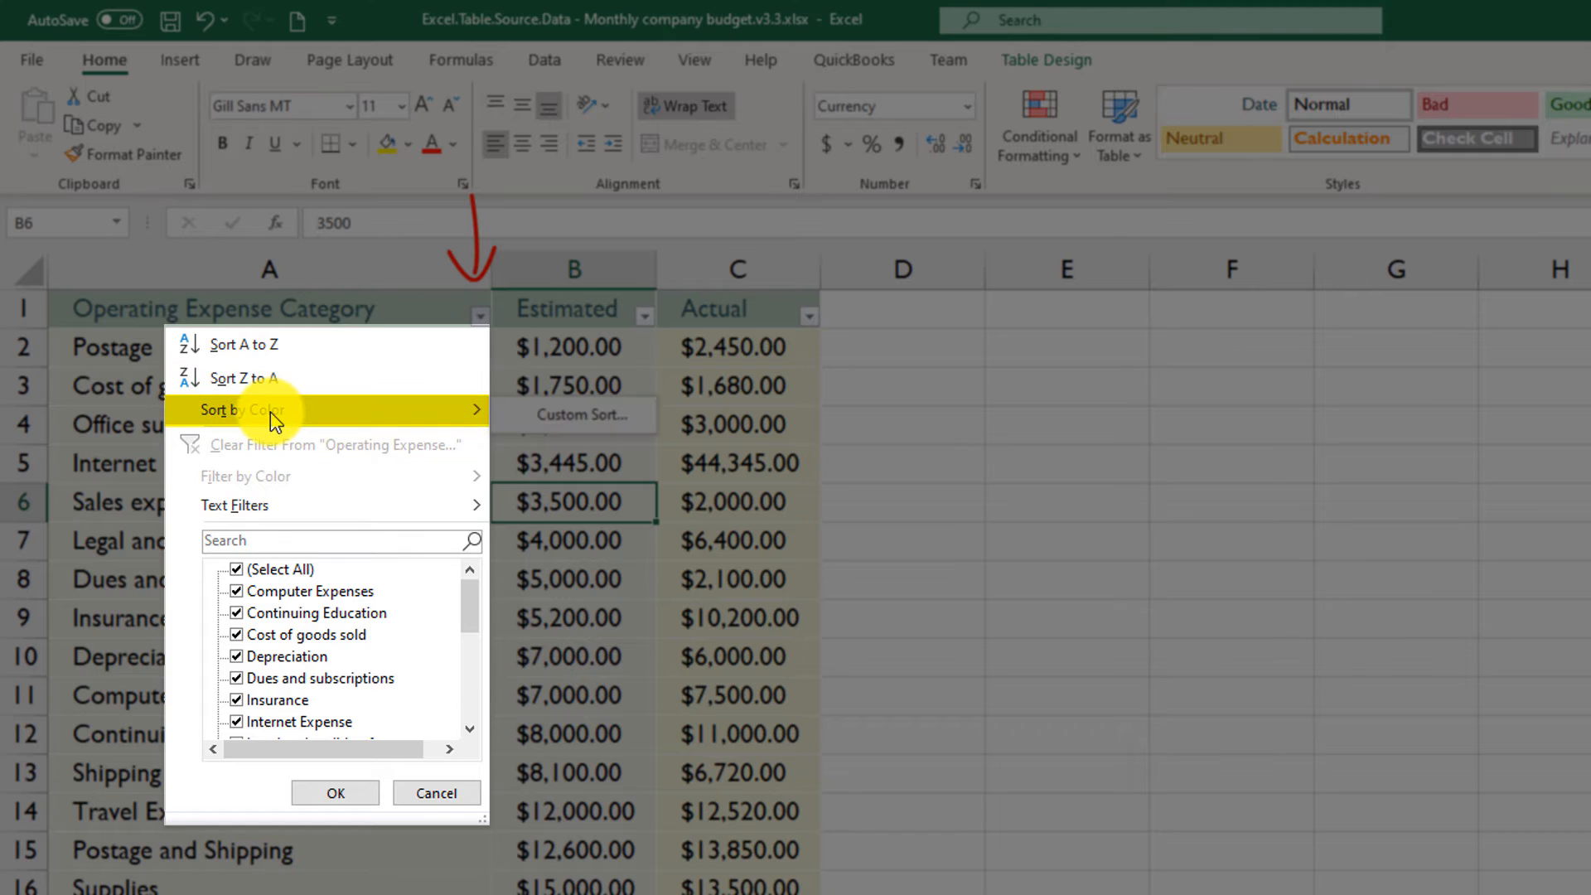
mouse_move(297, 505)
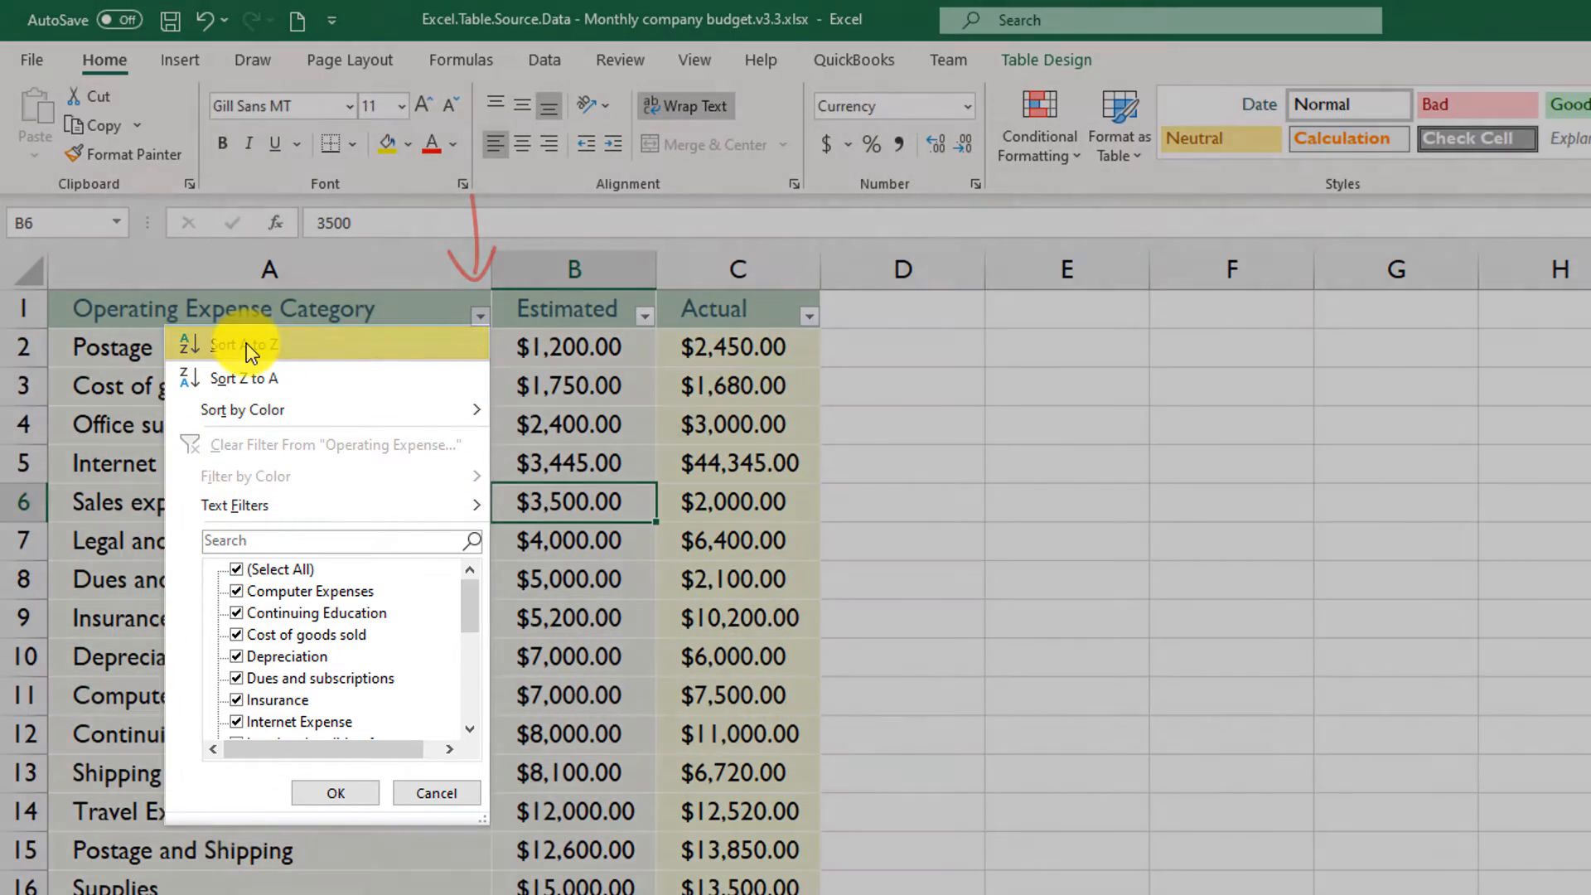
click(246, 343)
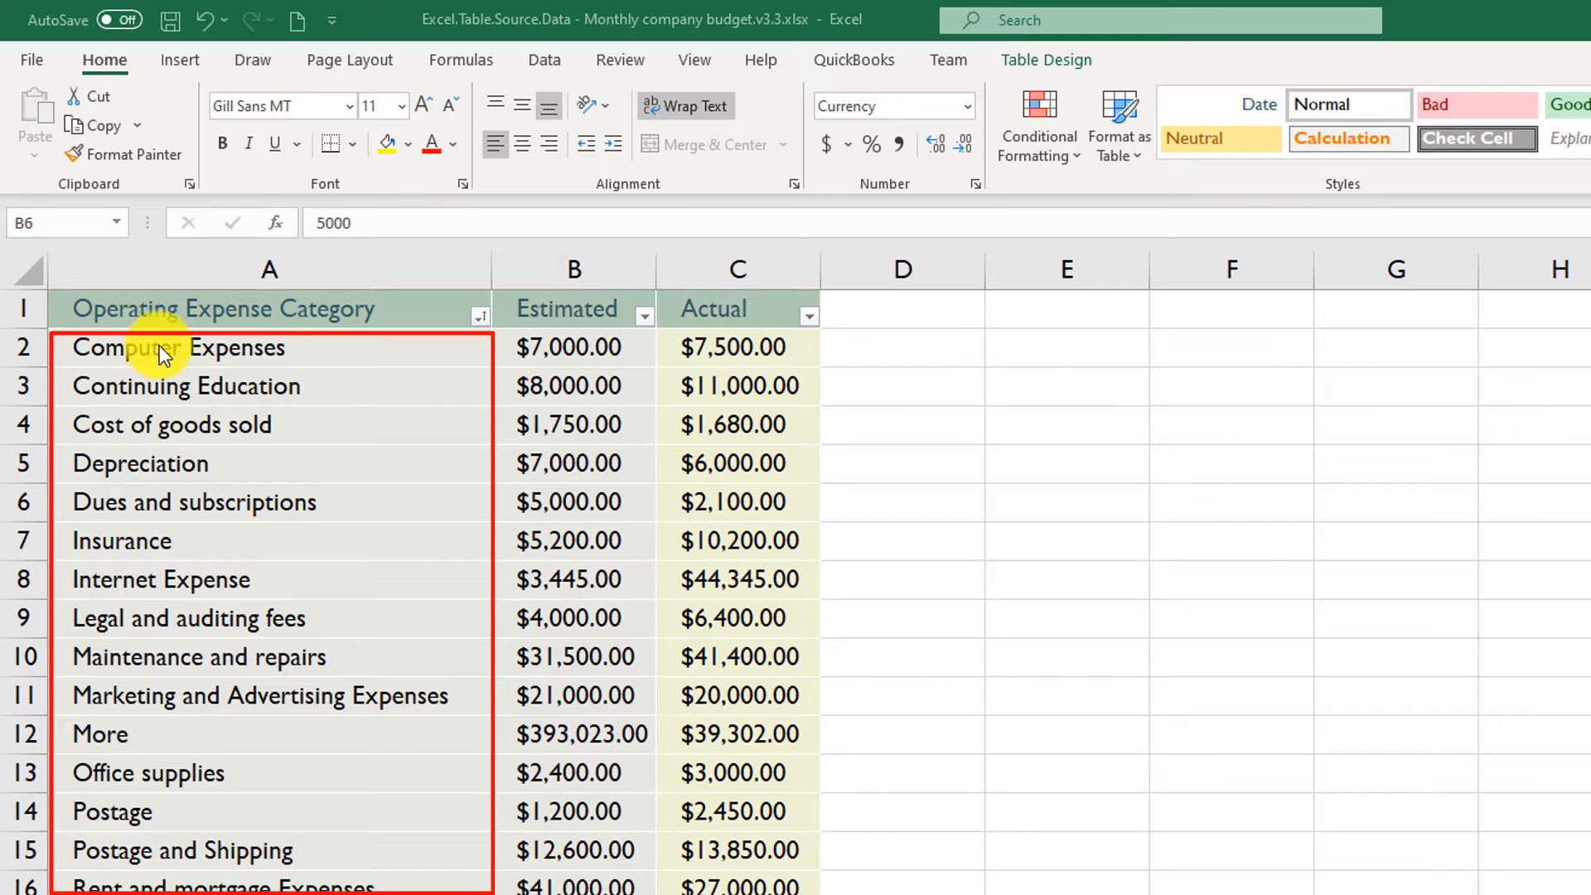
click(78, 343)
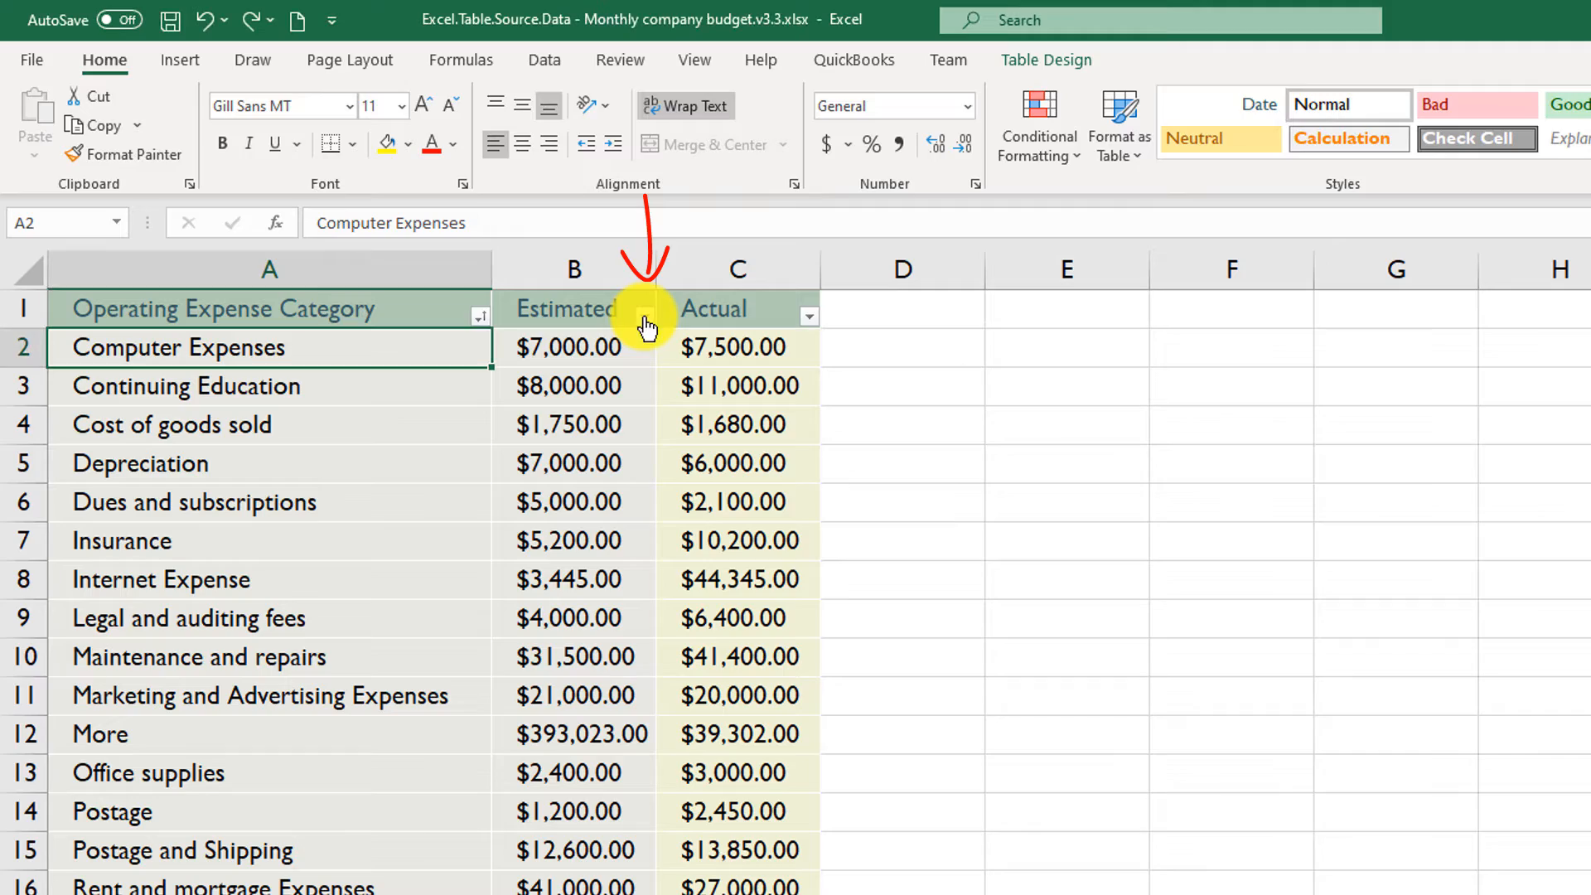
- Sort the table by the Estimated column from largest to smallest and select that column
click(645, 316)
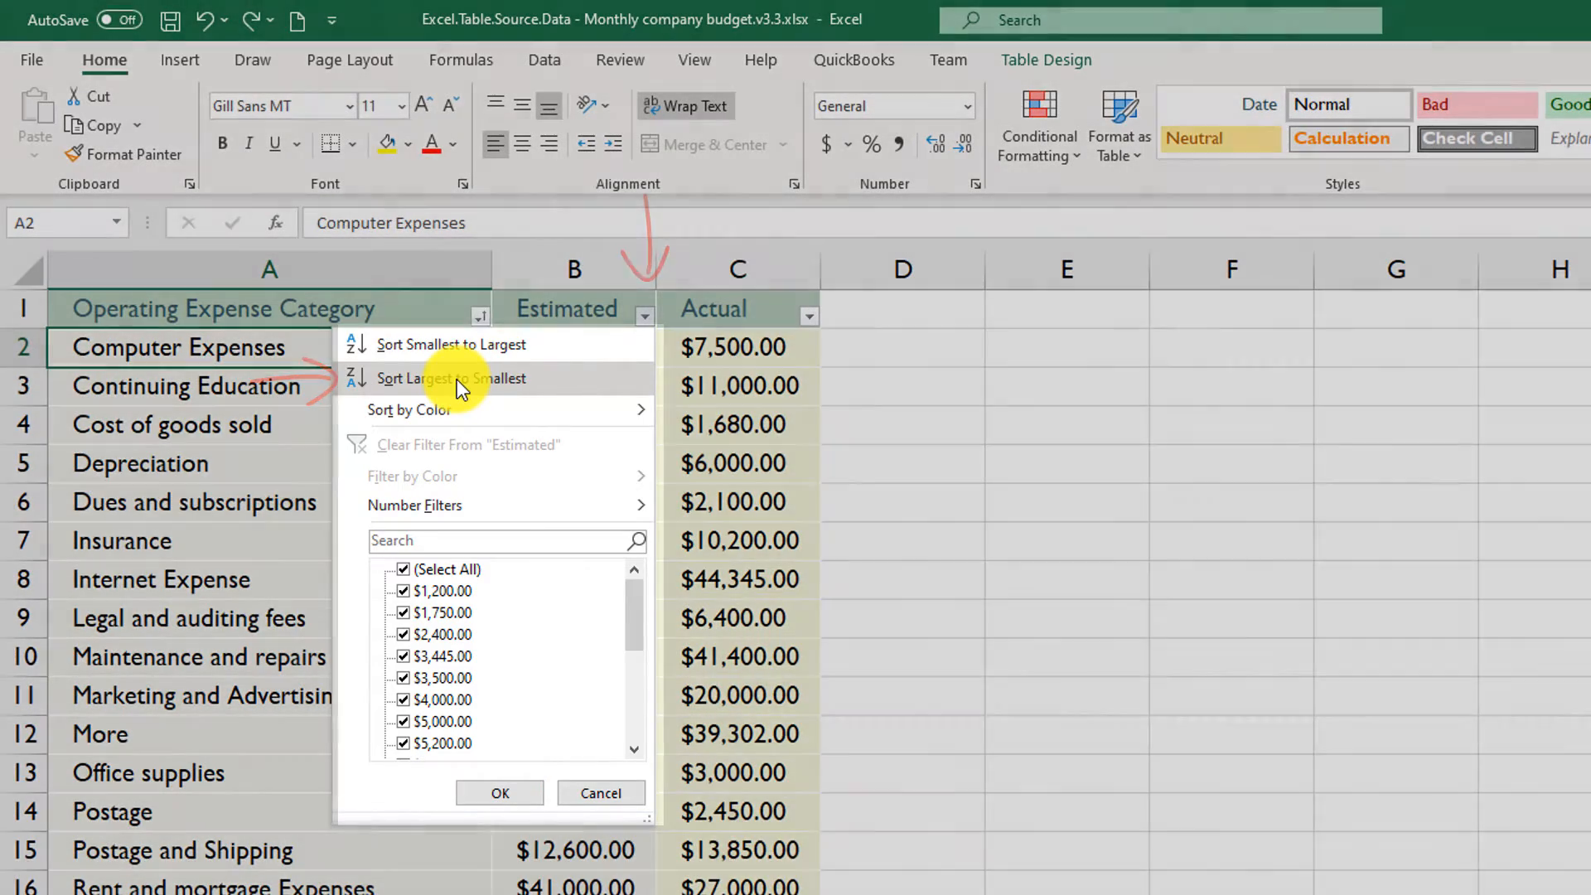
click(457, 381)
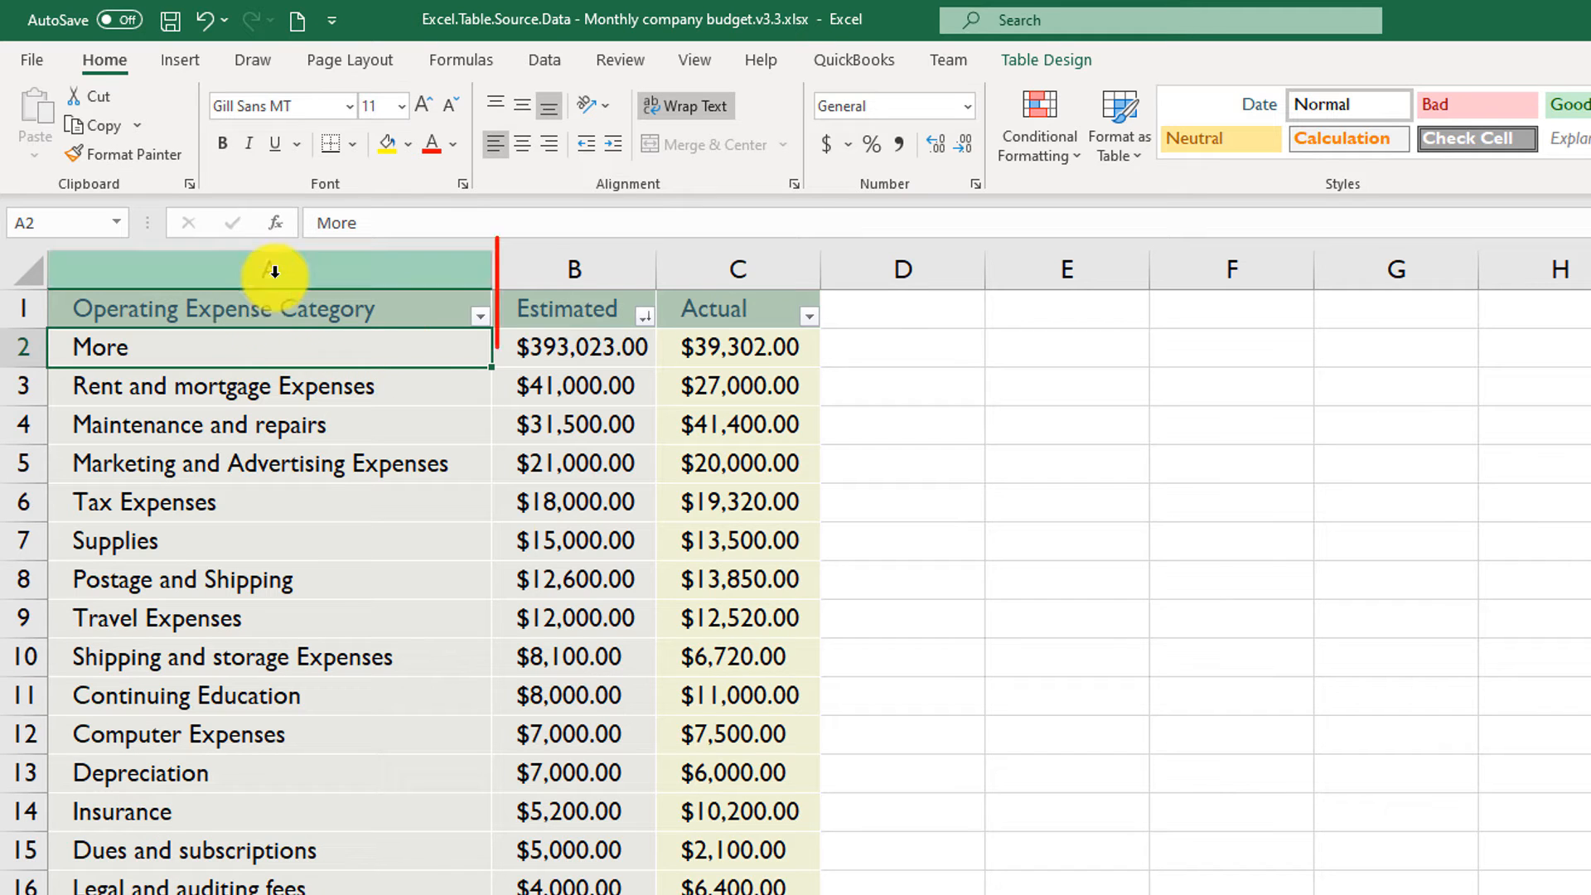
click(560, 270)
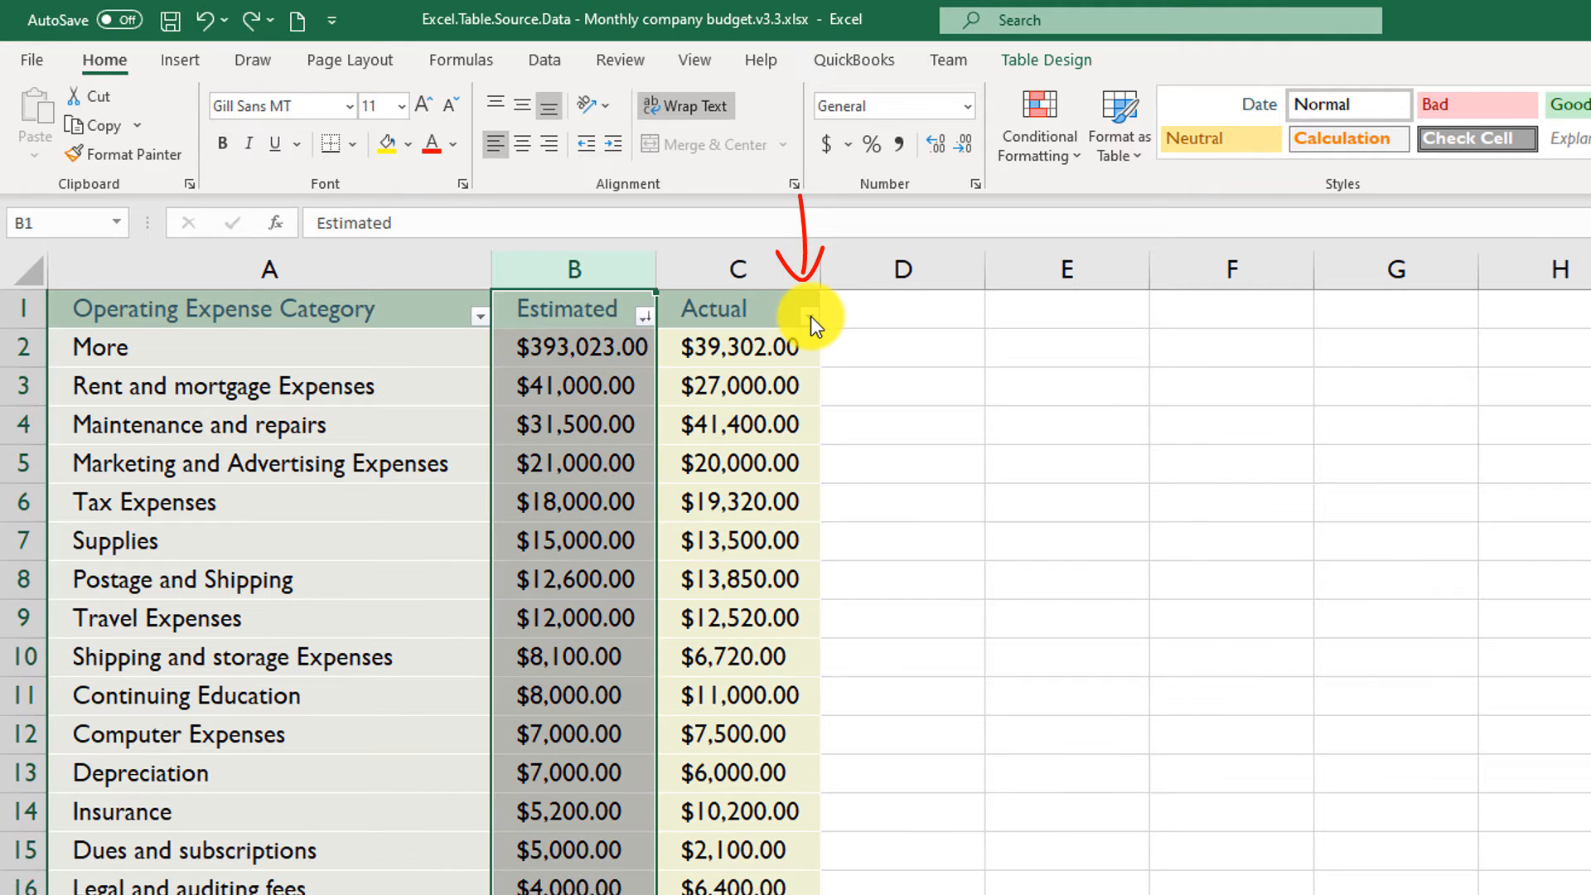
- Filter the Actual column to show only the $2,000.00, $2,100.00, $2,450.00 and $3,000.00 amounts
click(811, 318)
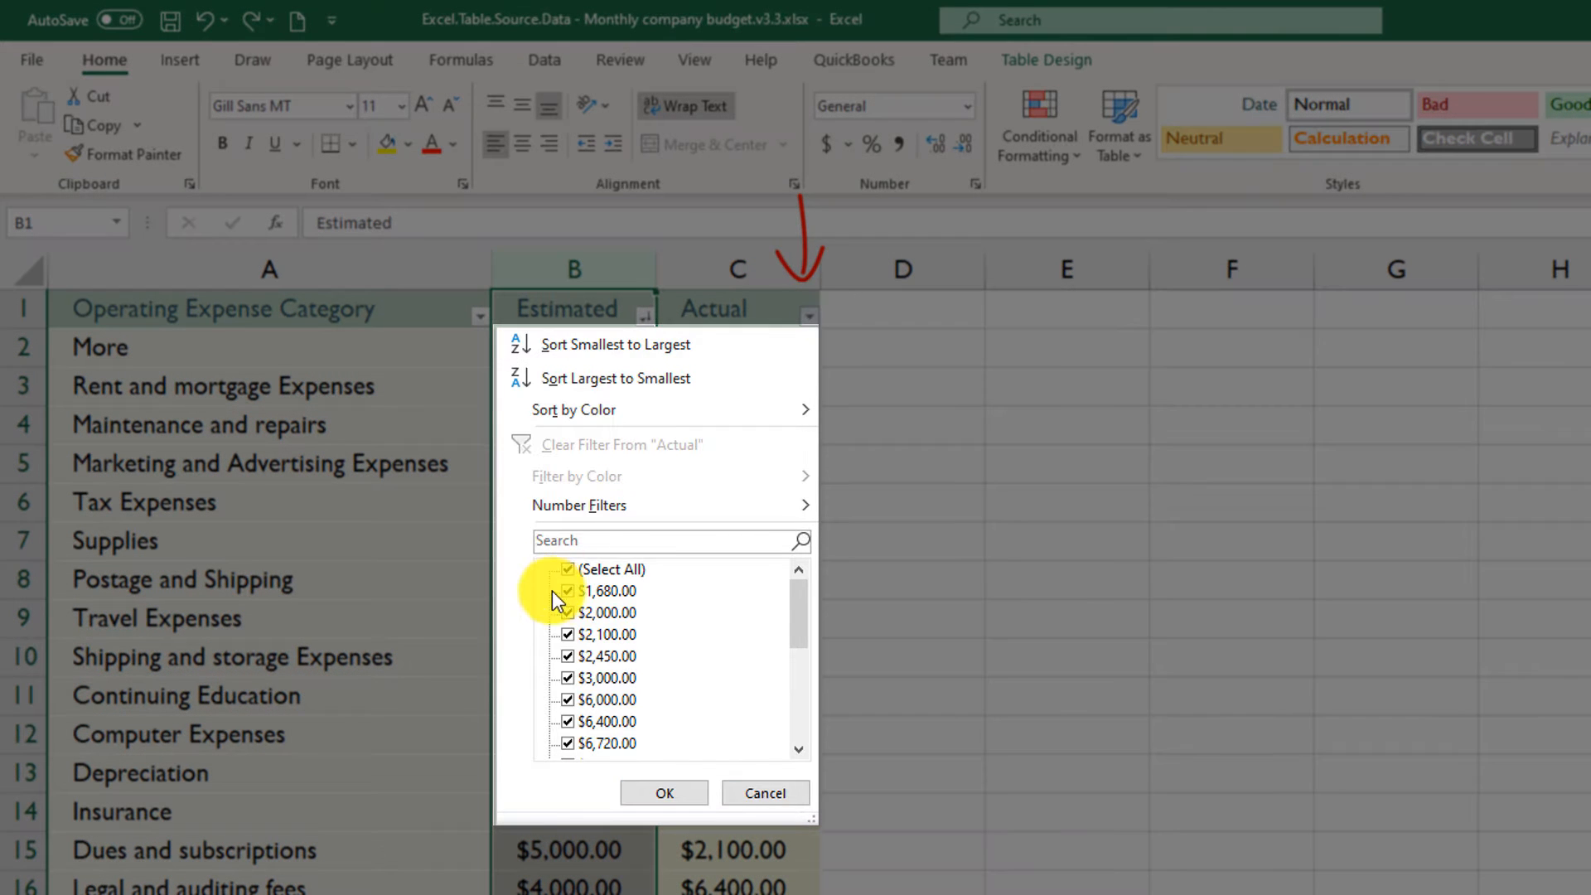
click(569, 569)
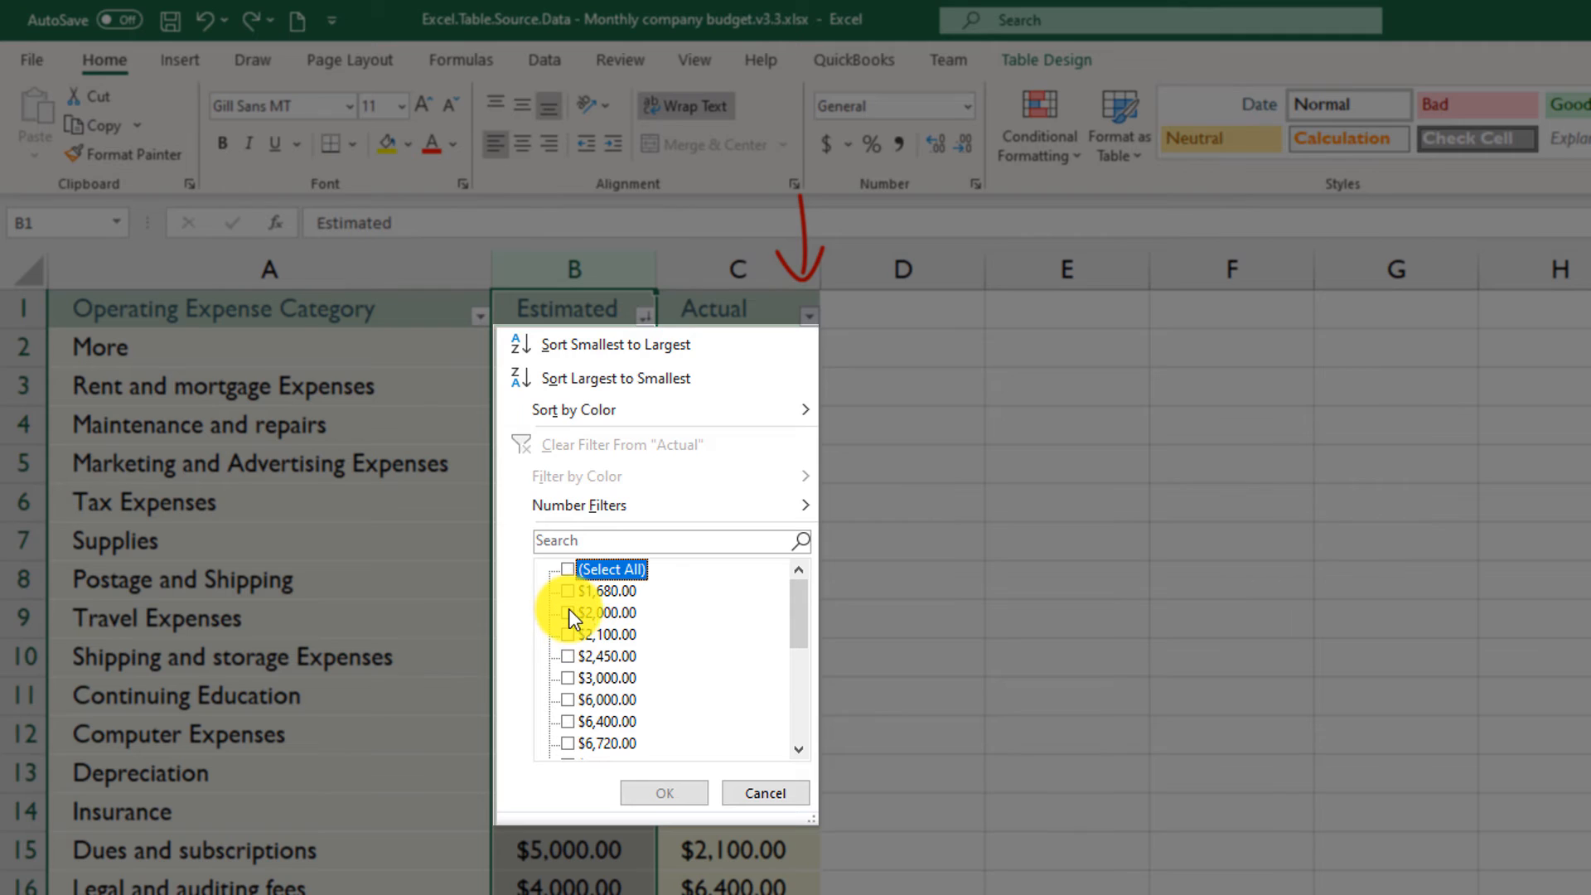
click(569, 613)
click(565, 634)
click(674, 789)
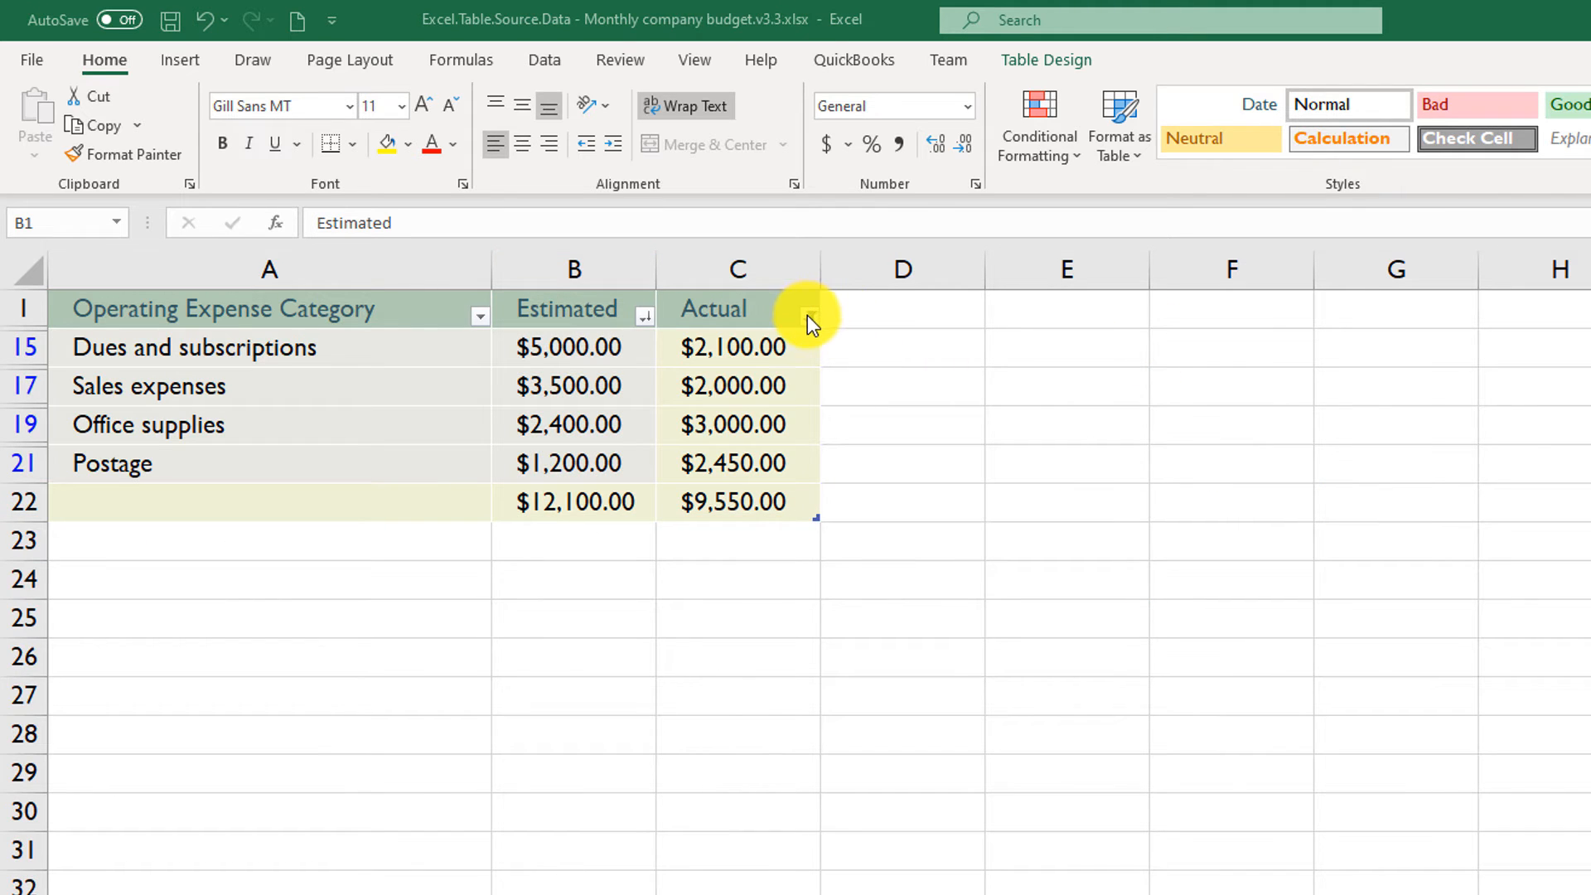
- Show all rows again by selecting every amount in the Actual column's filter
click(808, 316)
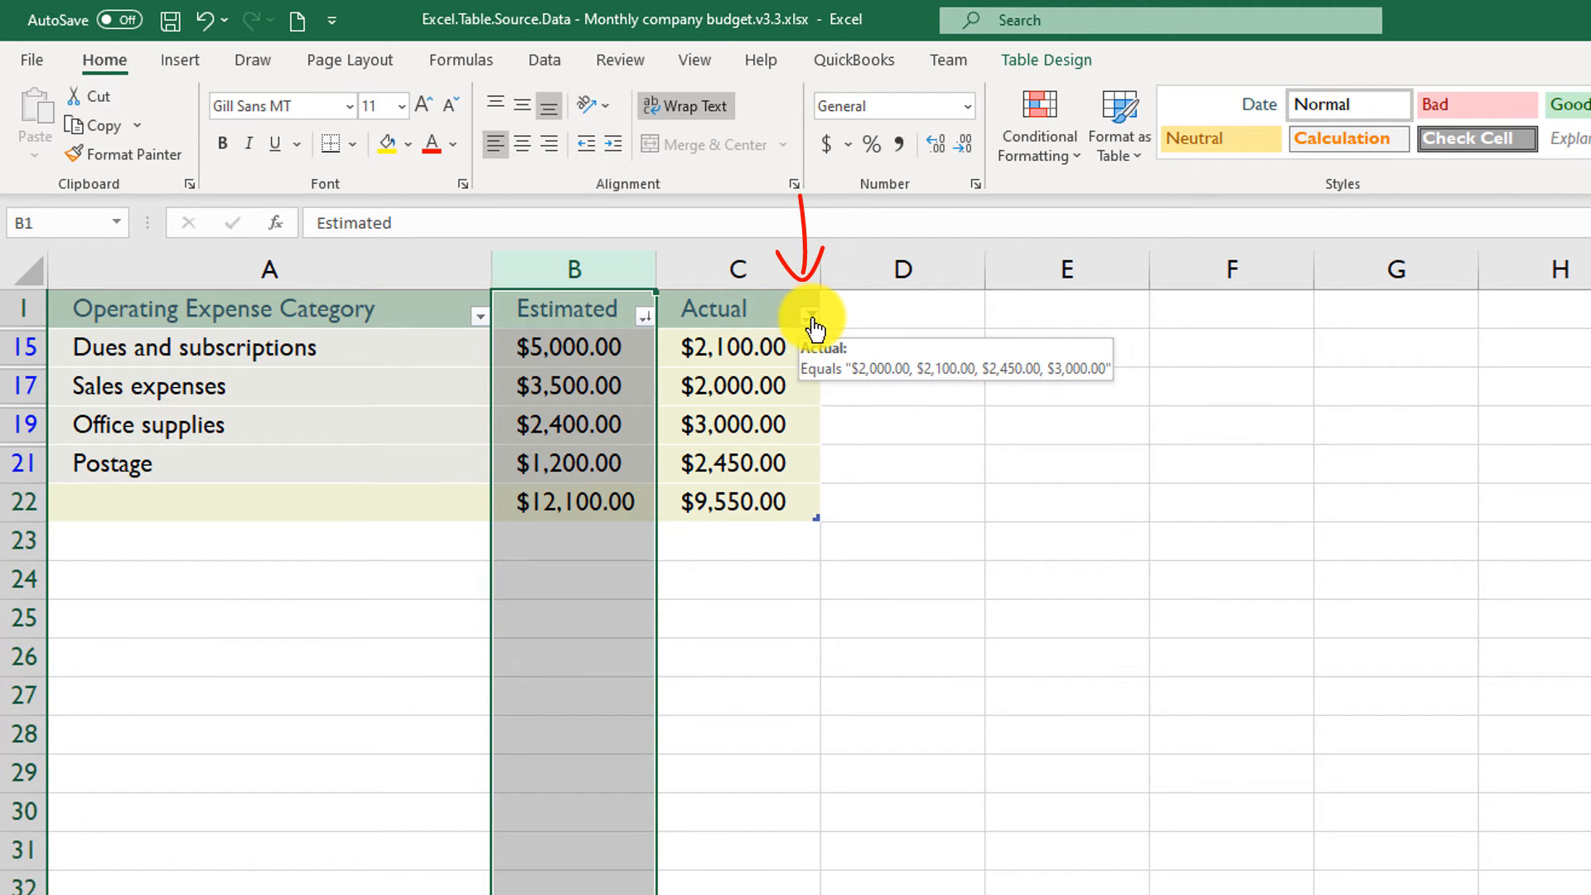
click(812, 317)
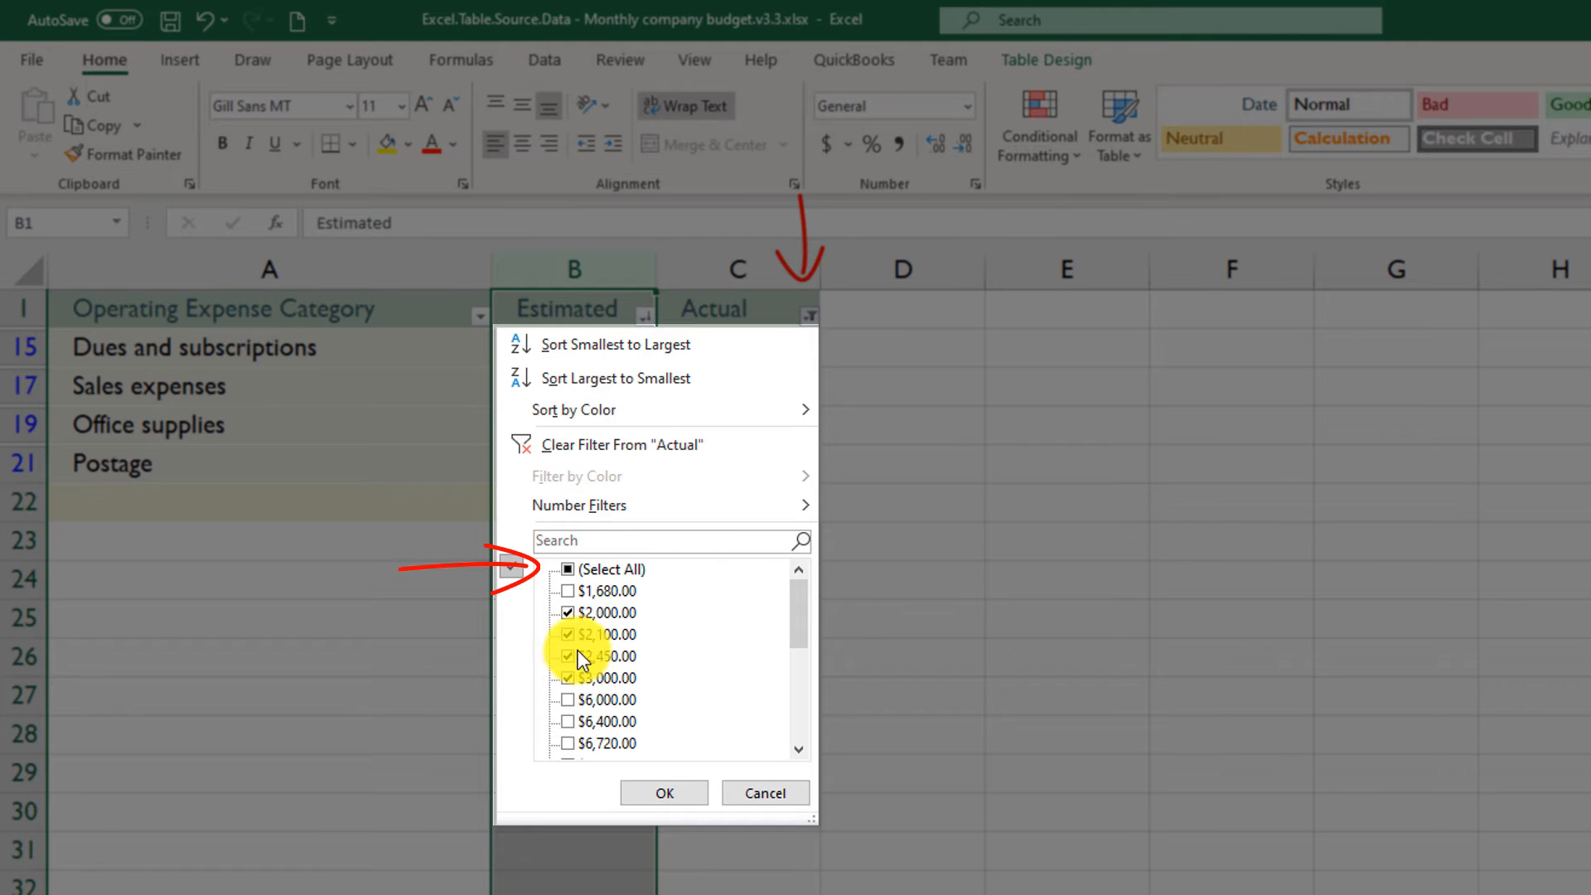
click(568, 569)
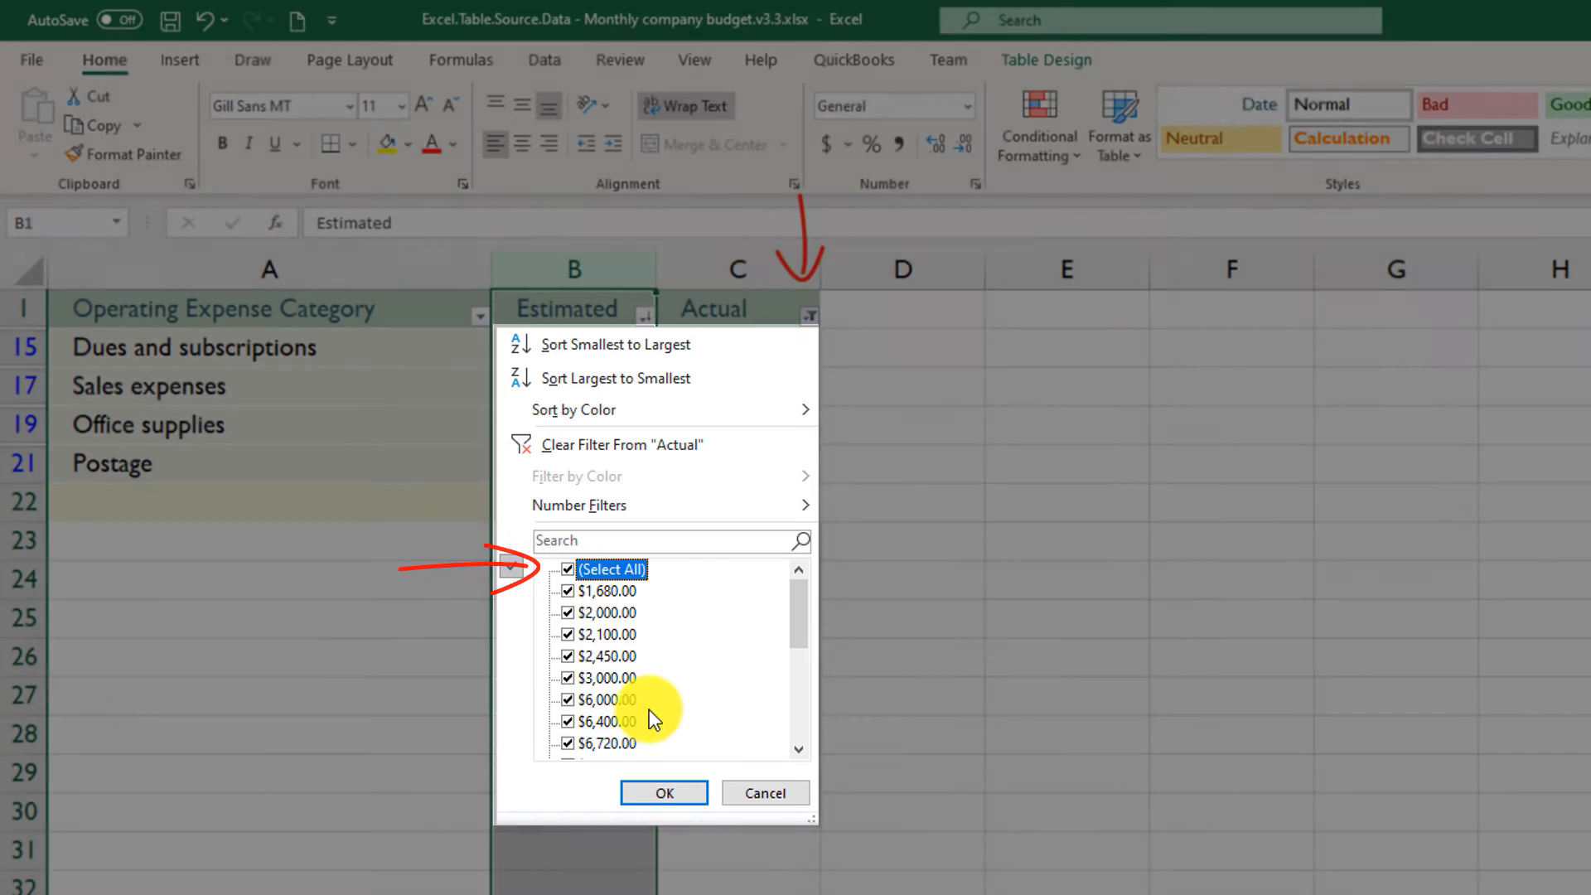
click(682, 792)
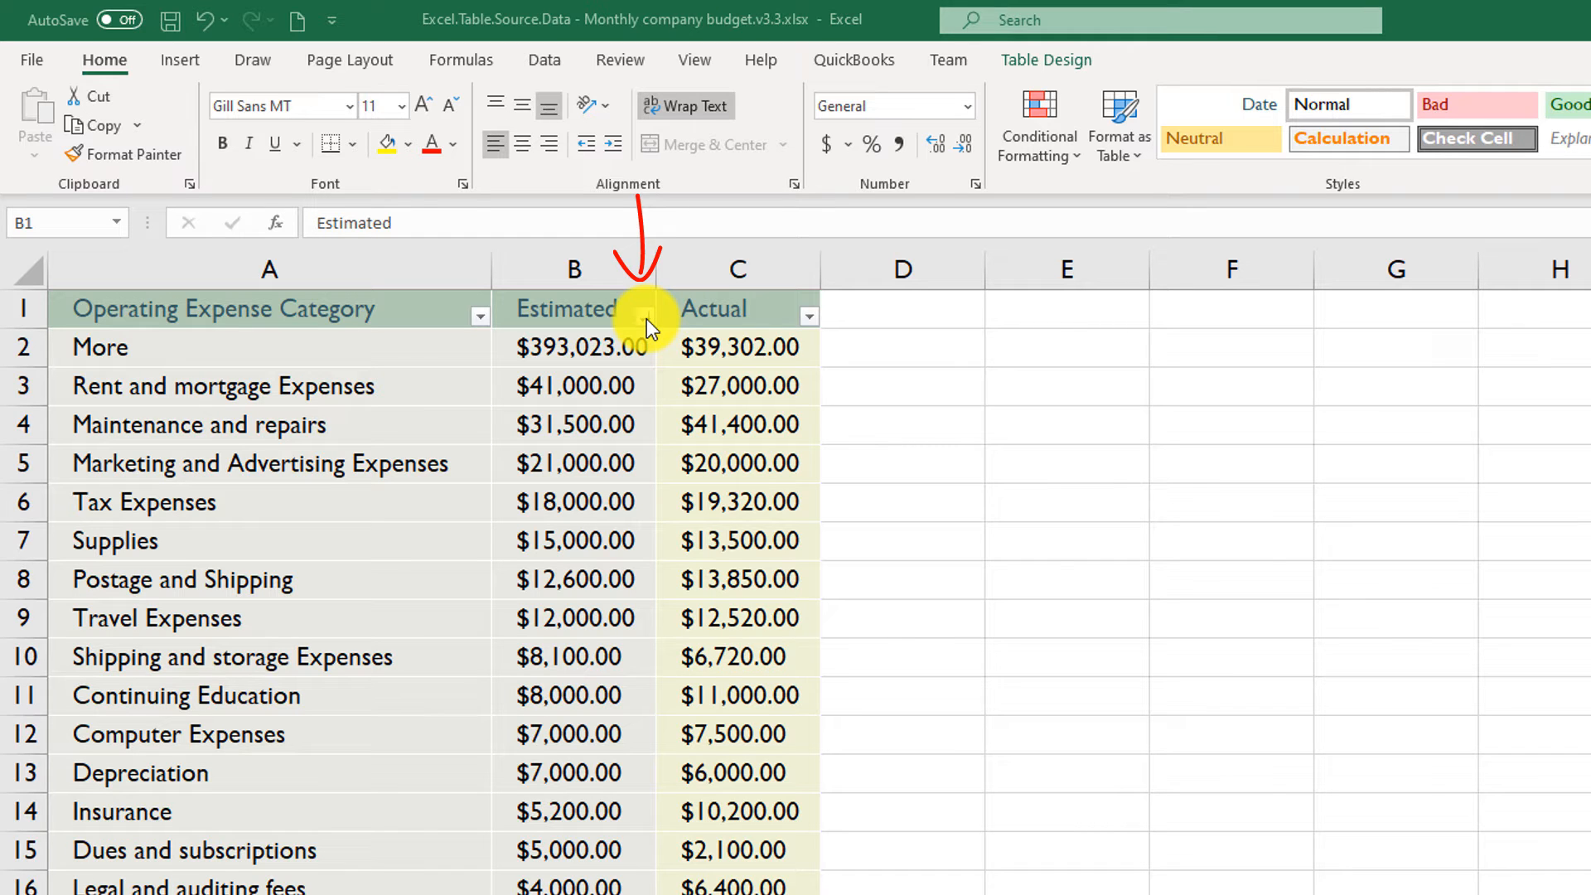
- Remove the Estimated column's sort level through the custom sort settings
click(646, 317)
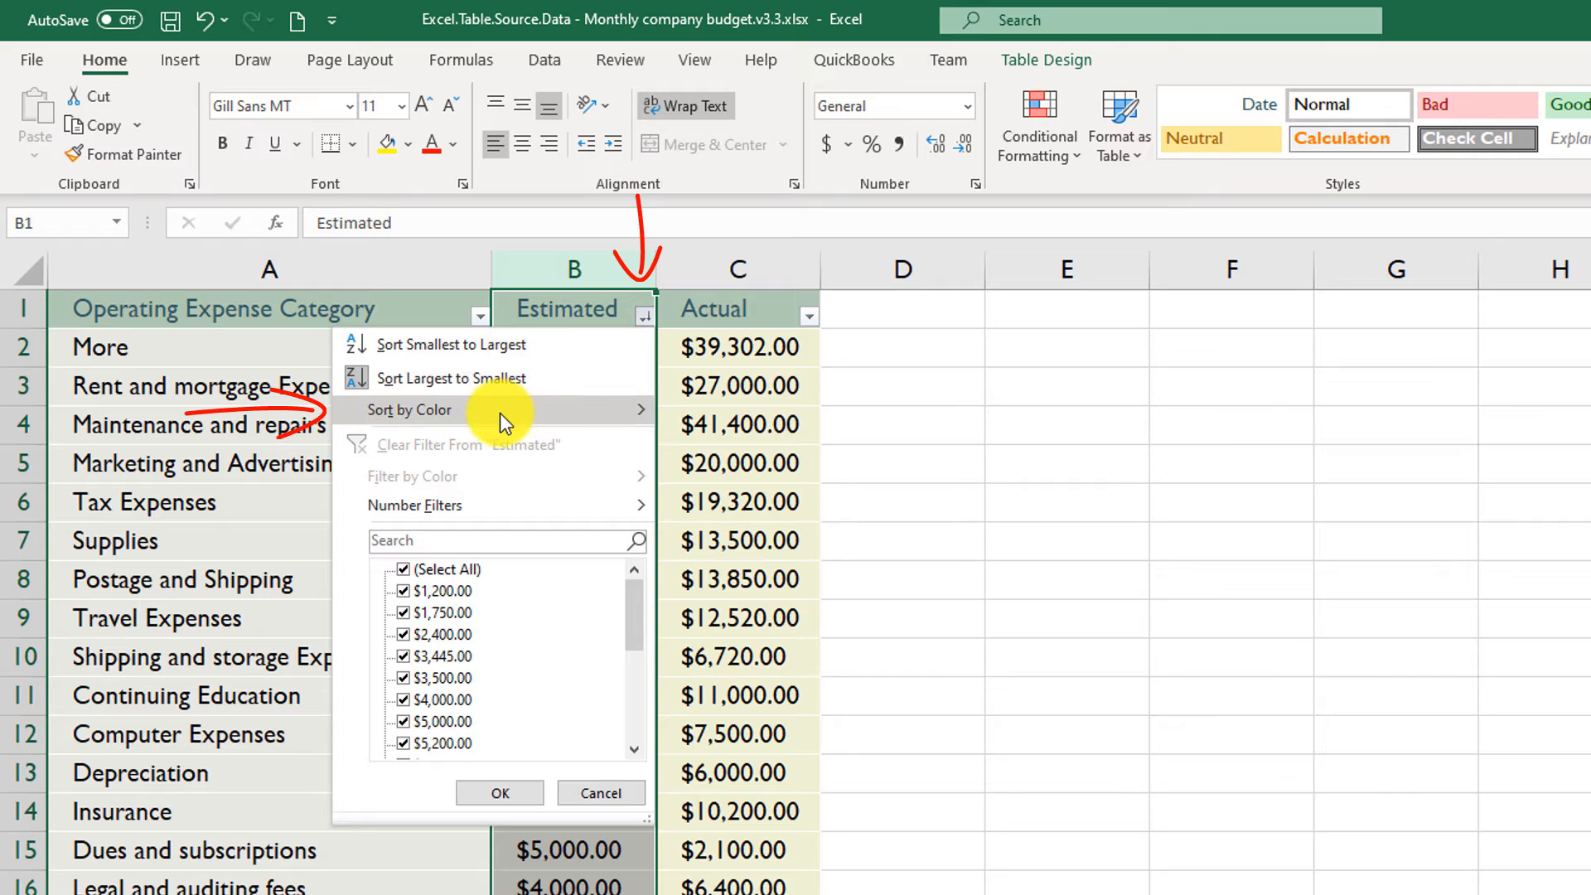
mouse_move(500, 413)
click(756, 416)
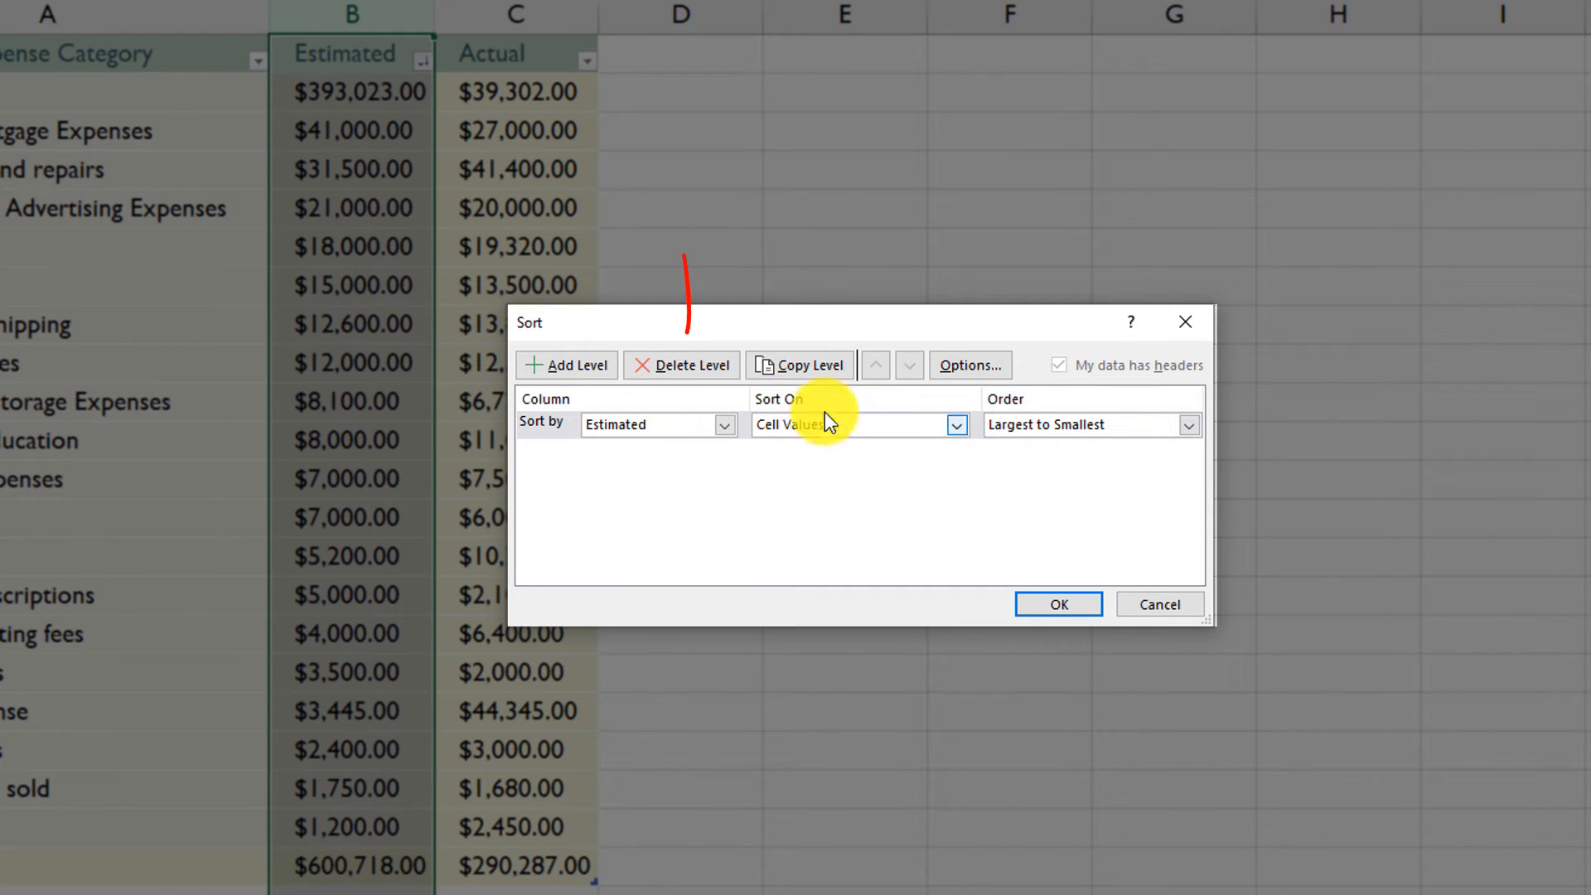
click(697, 367)
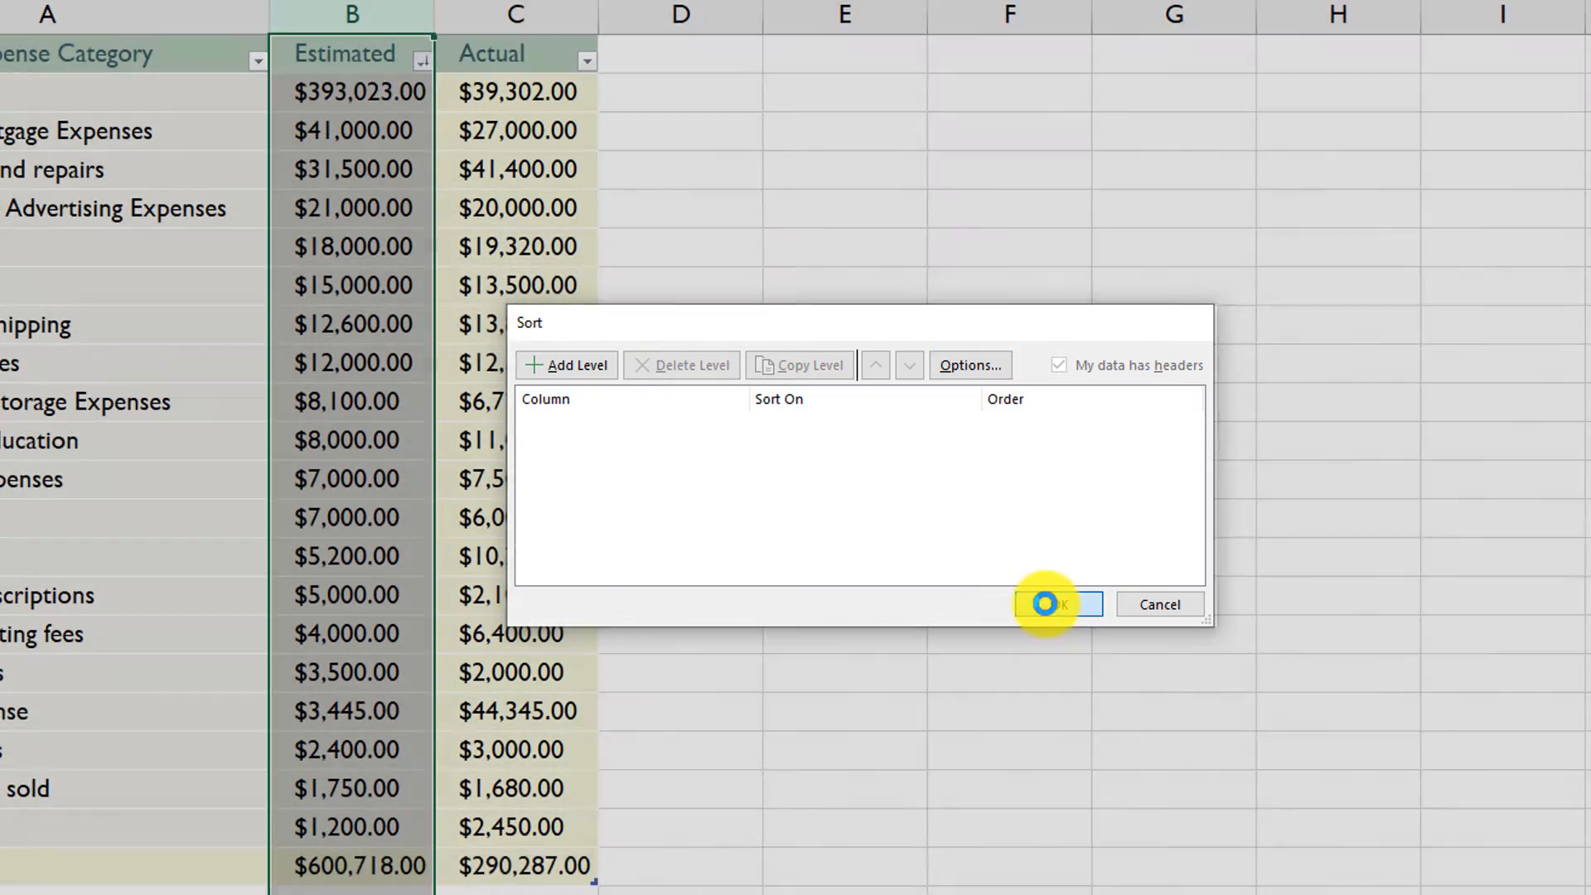
click(1043, 598)
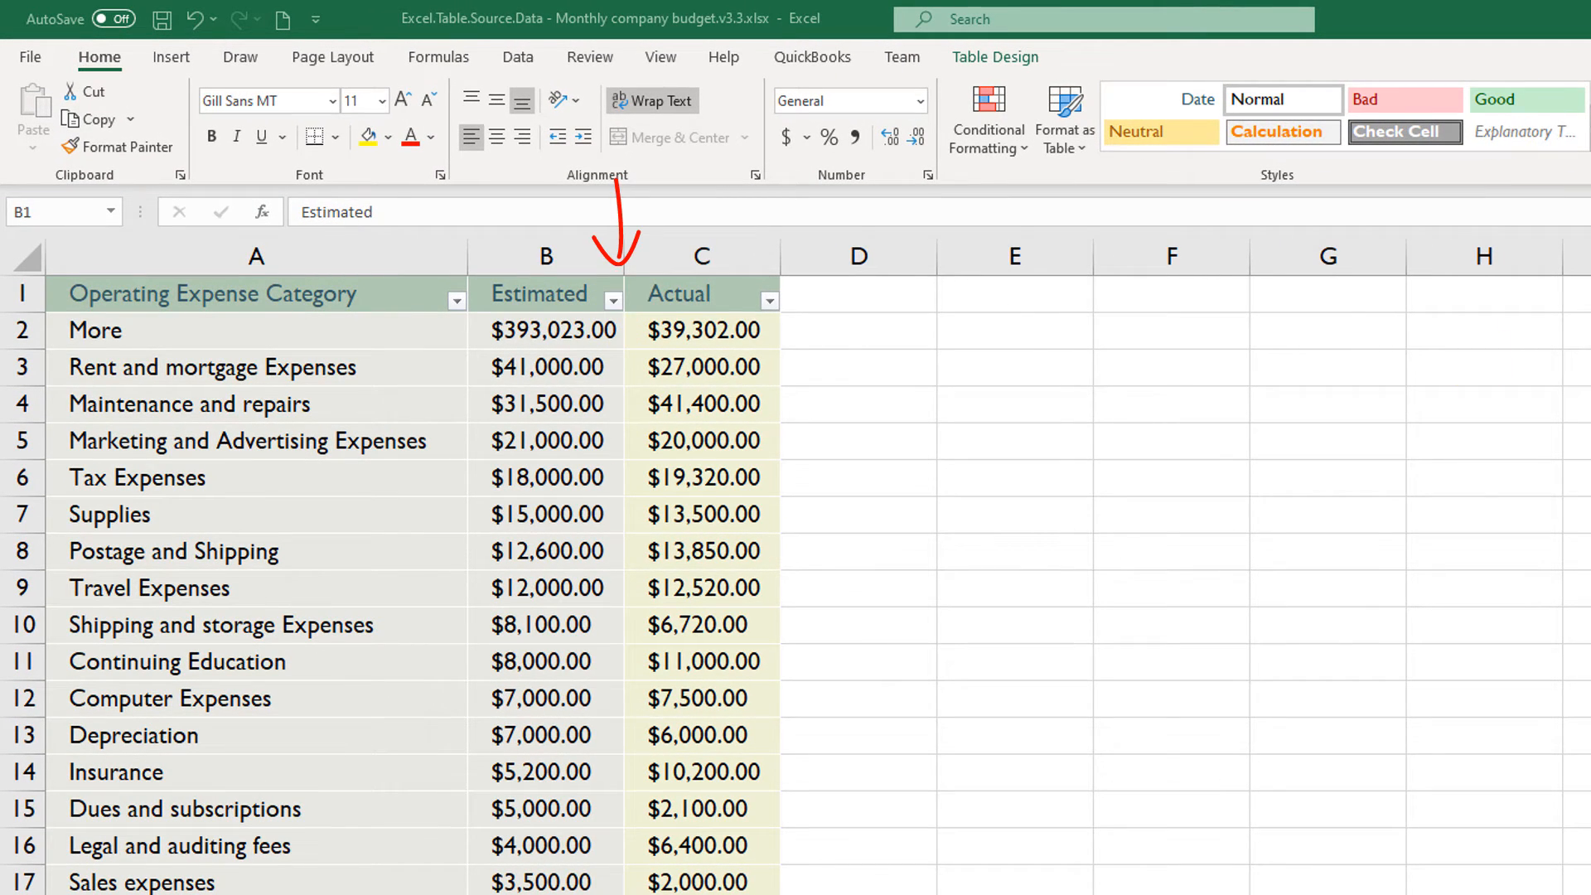
- Filter the Estimated column to show only amounts greater than 20,000, using a number filter
click(614, 300)
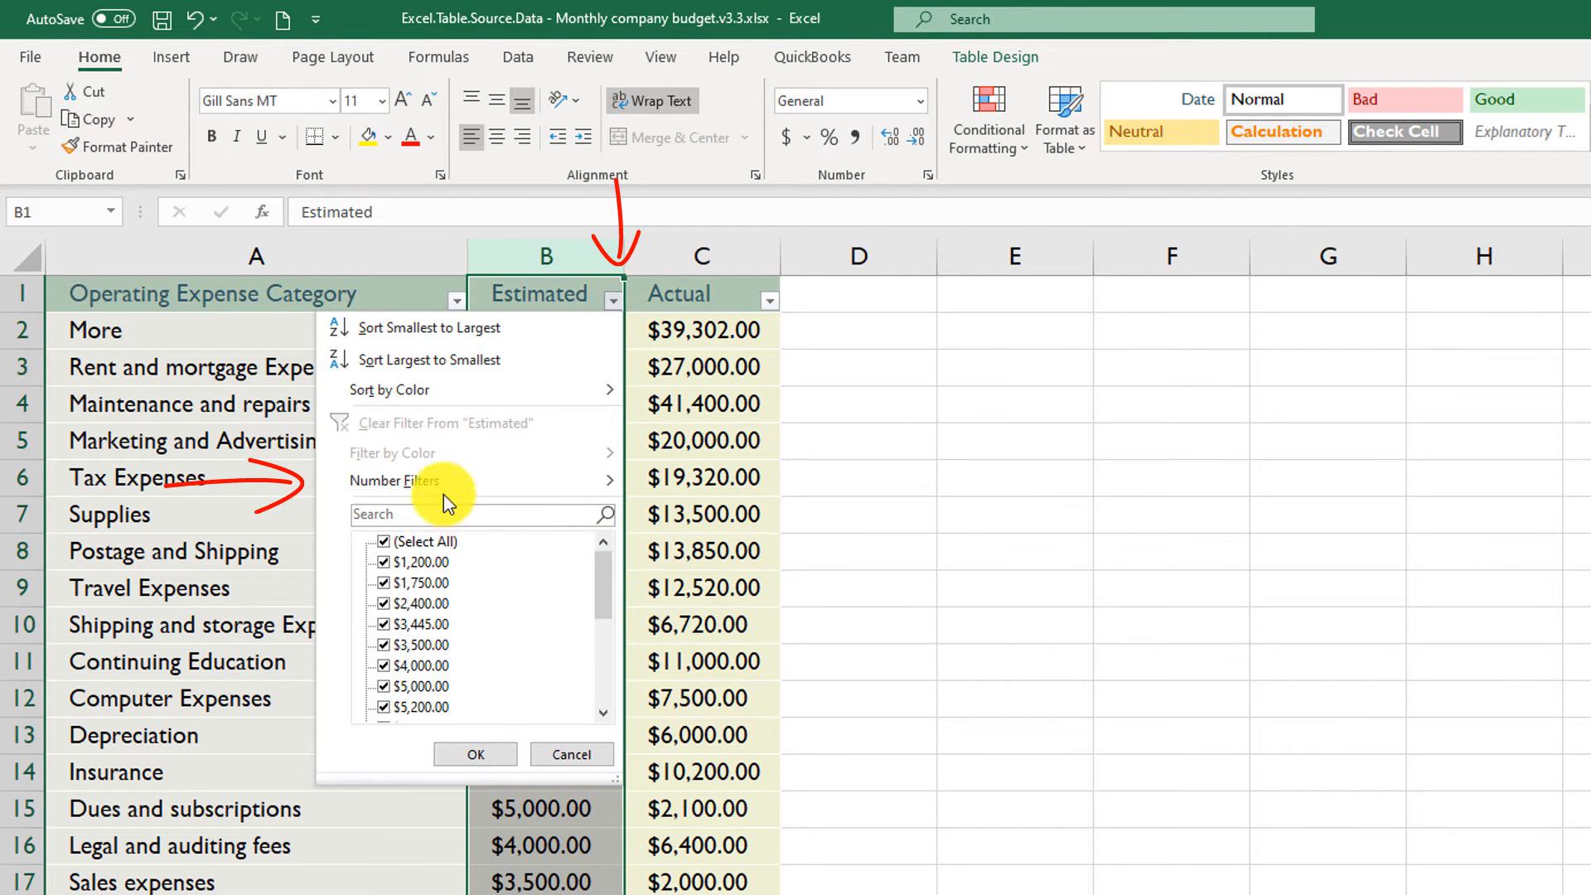
mouse_move(420, 479)
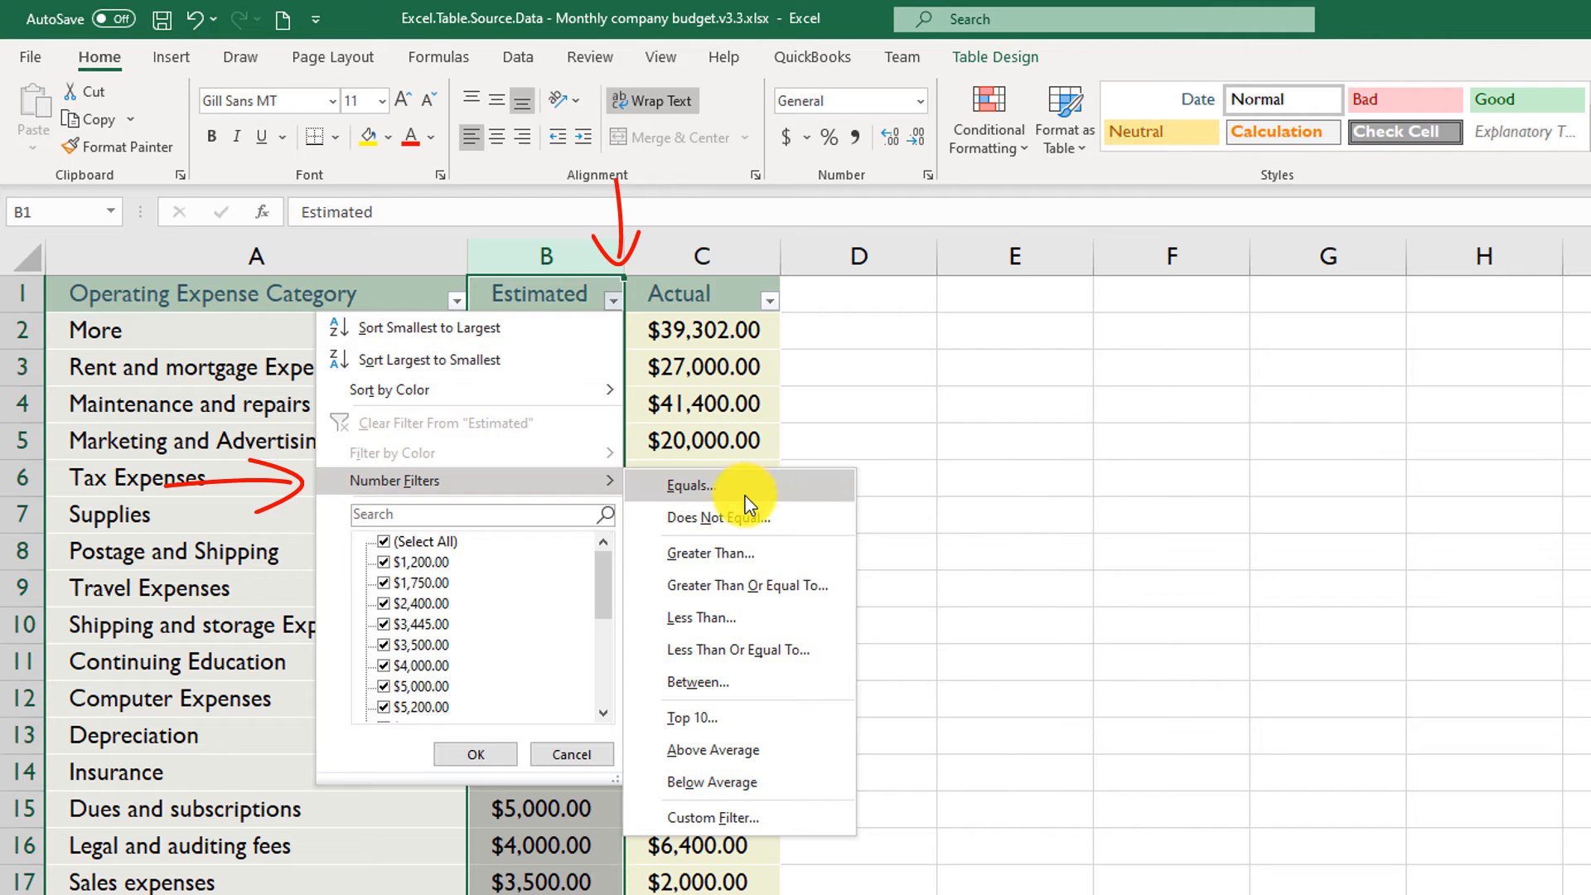
click(749, 551)
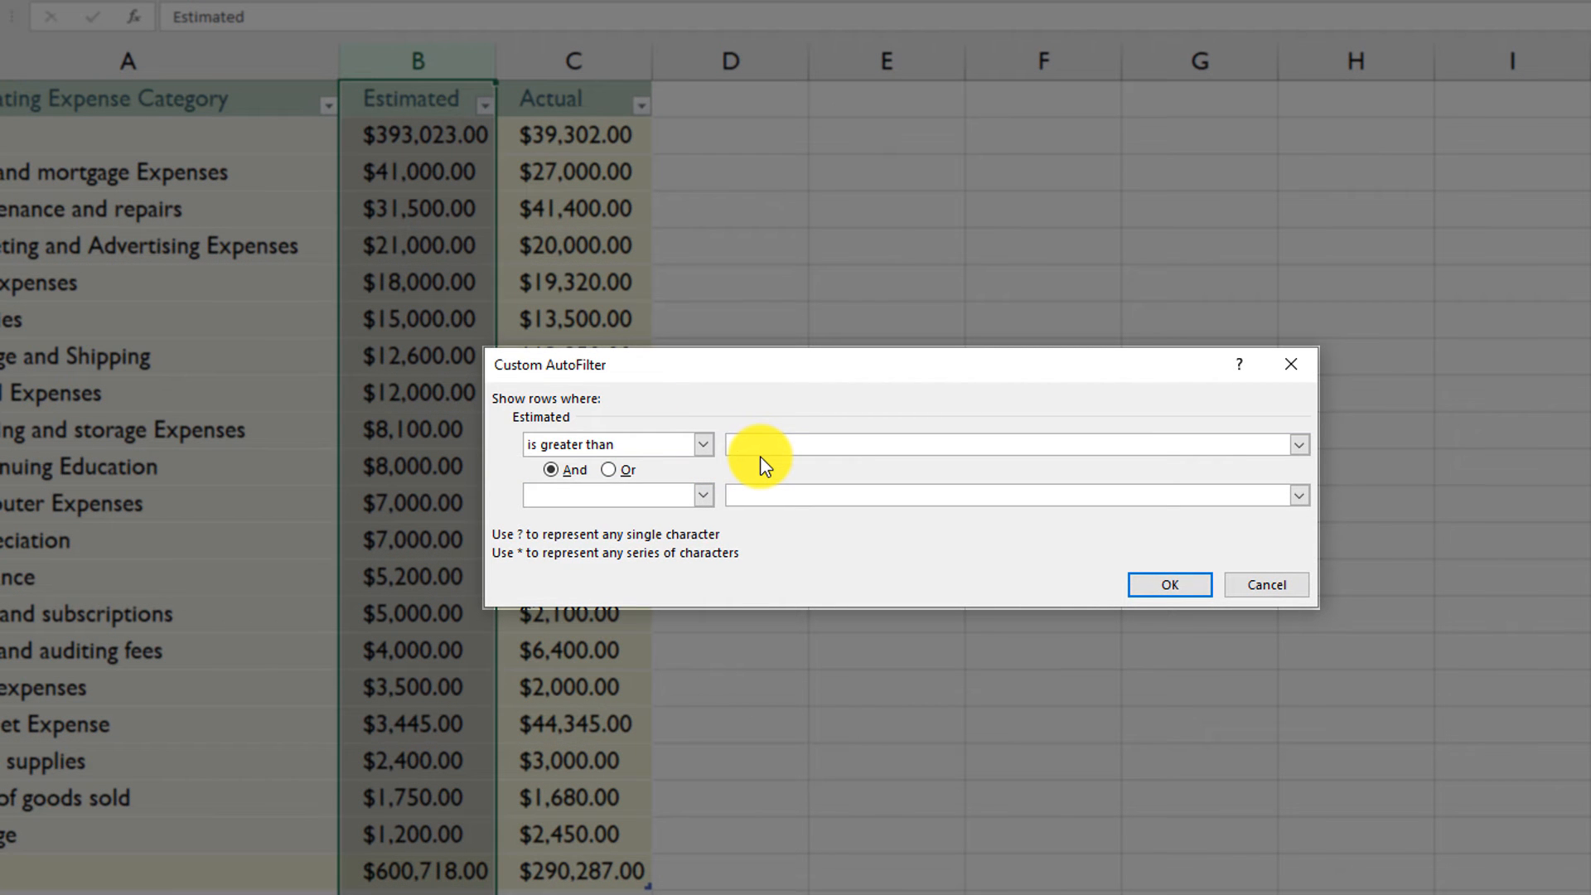
text(20,000)
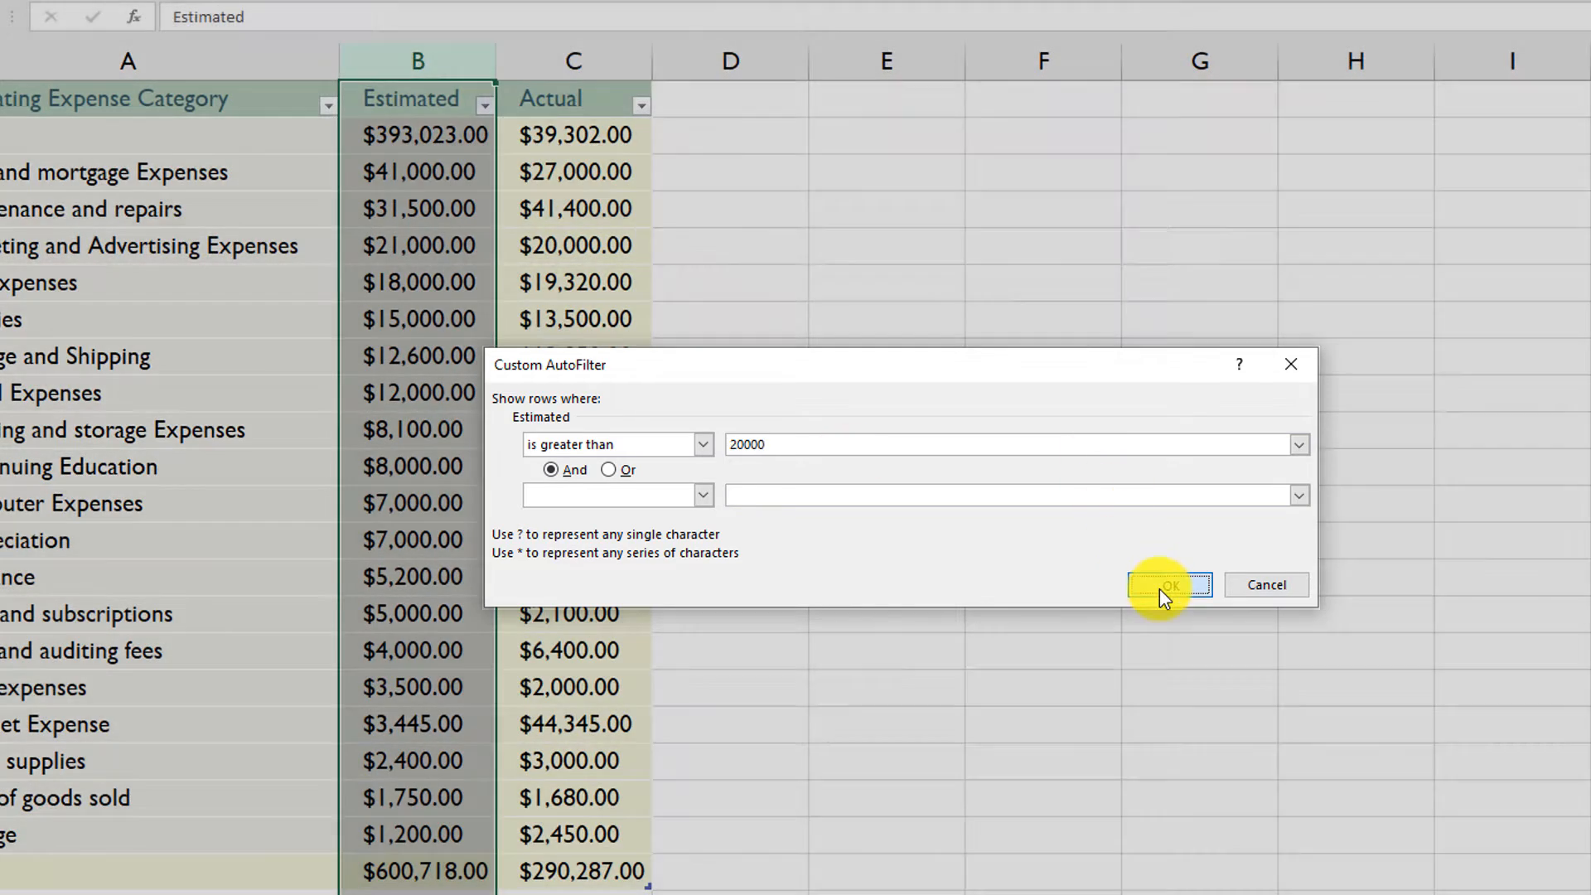
click(1165, 587)
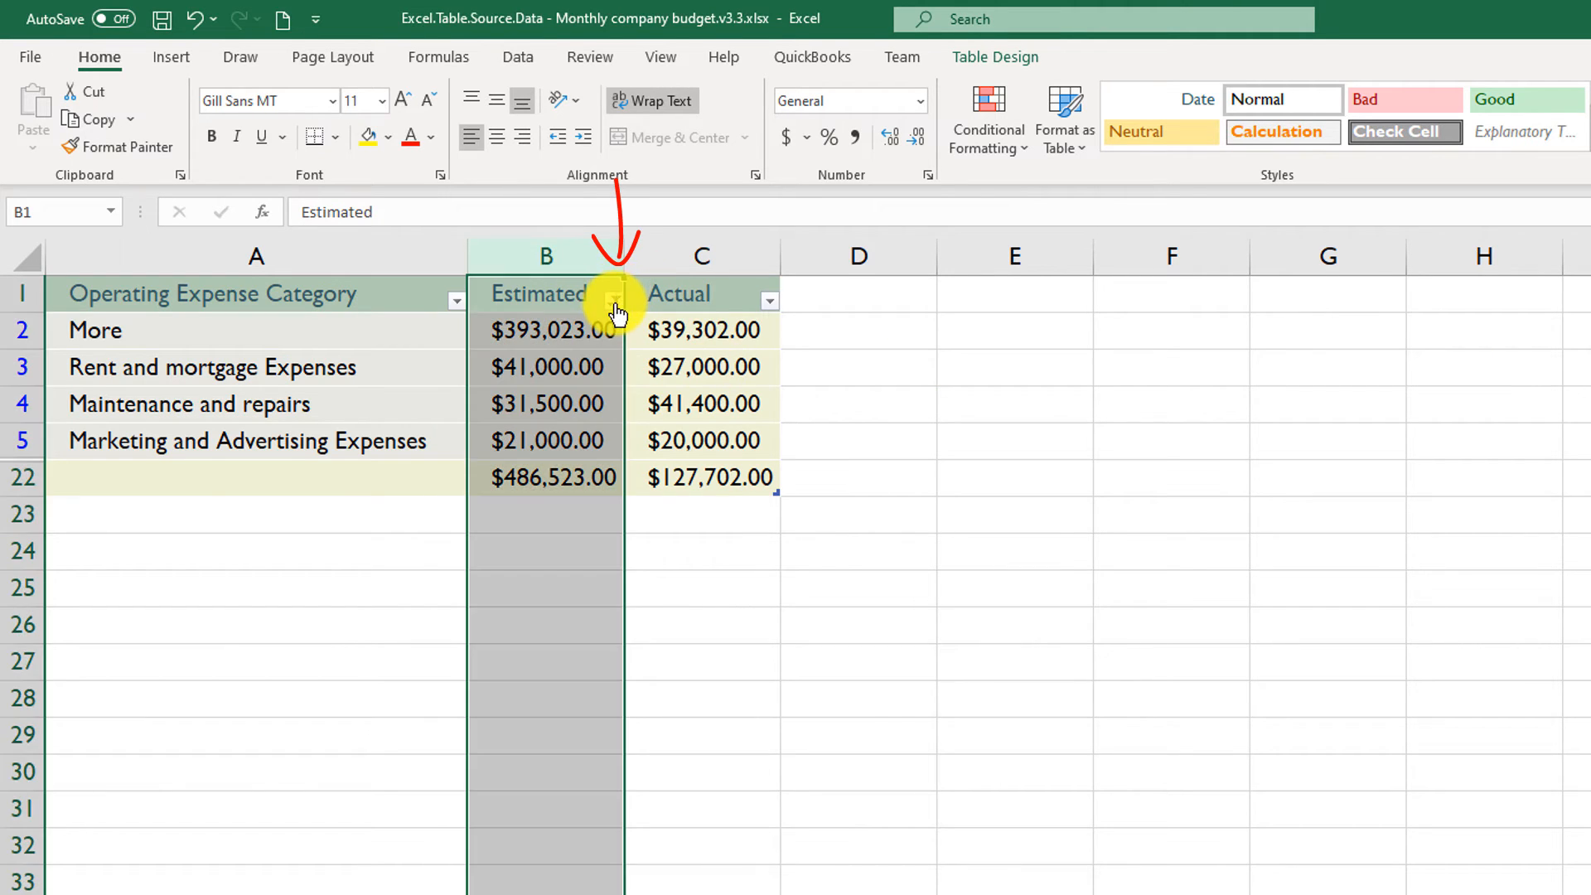
click(614, 301)
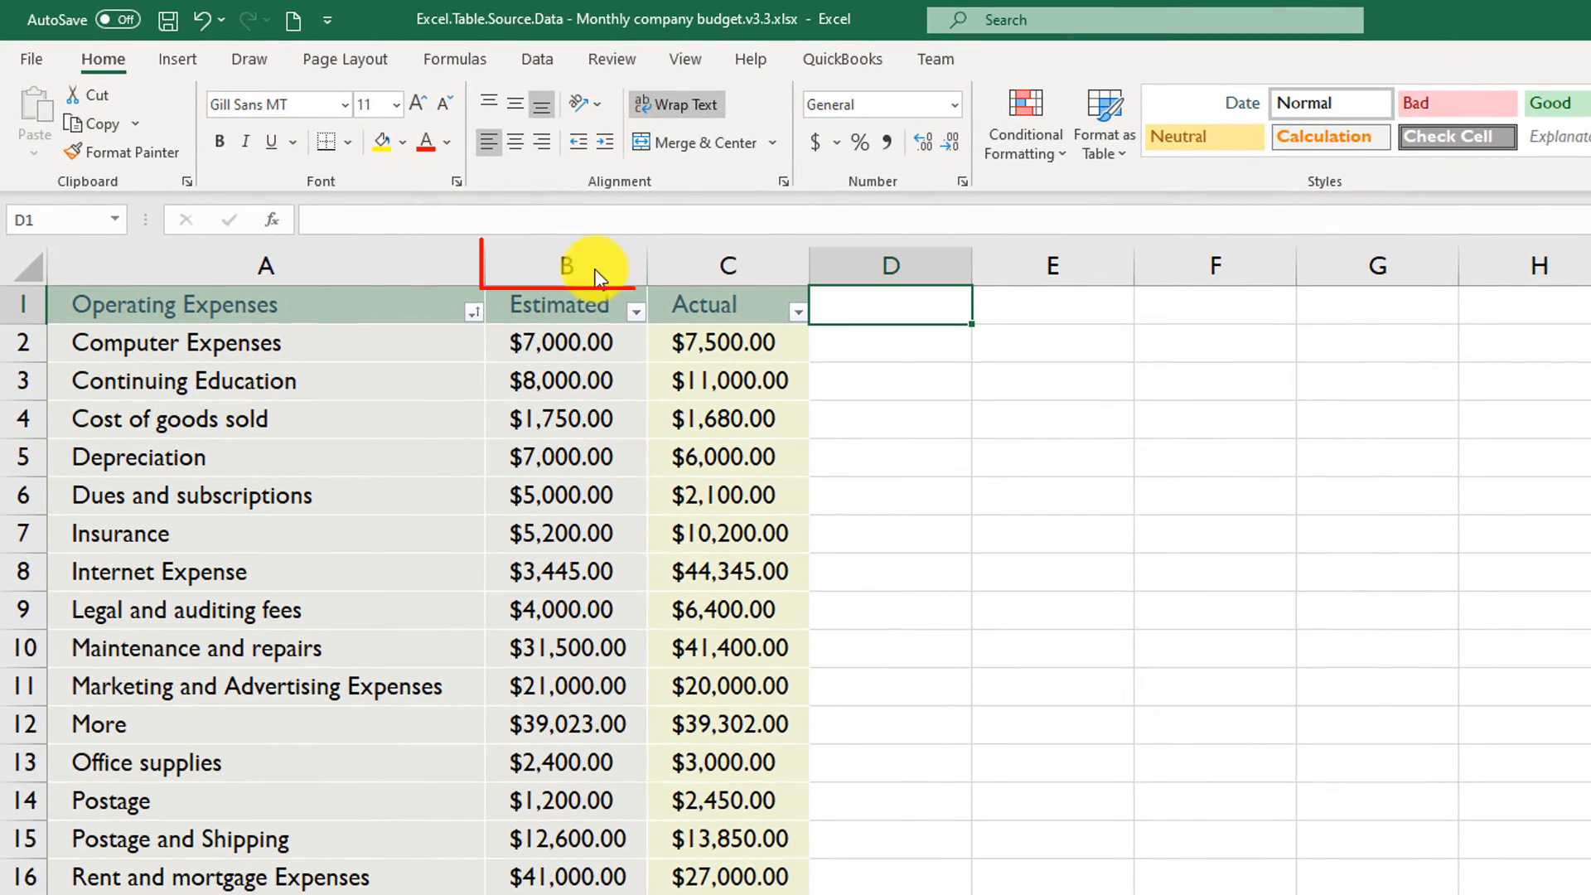
- Delete the whole Estimated column from the Company Operating Expenses sheet and undo the deletion
click(458, 206)
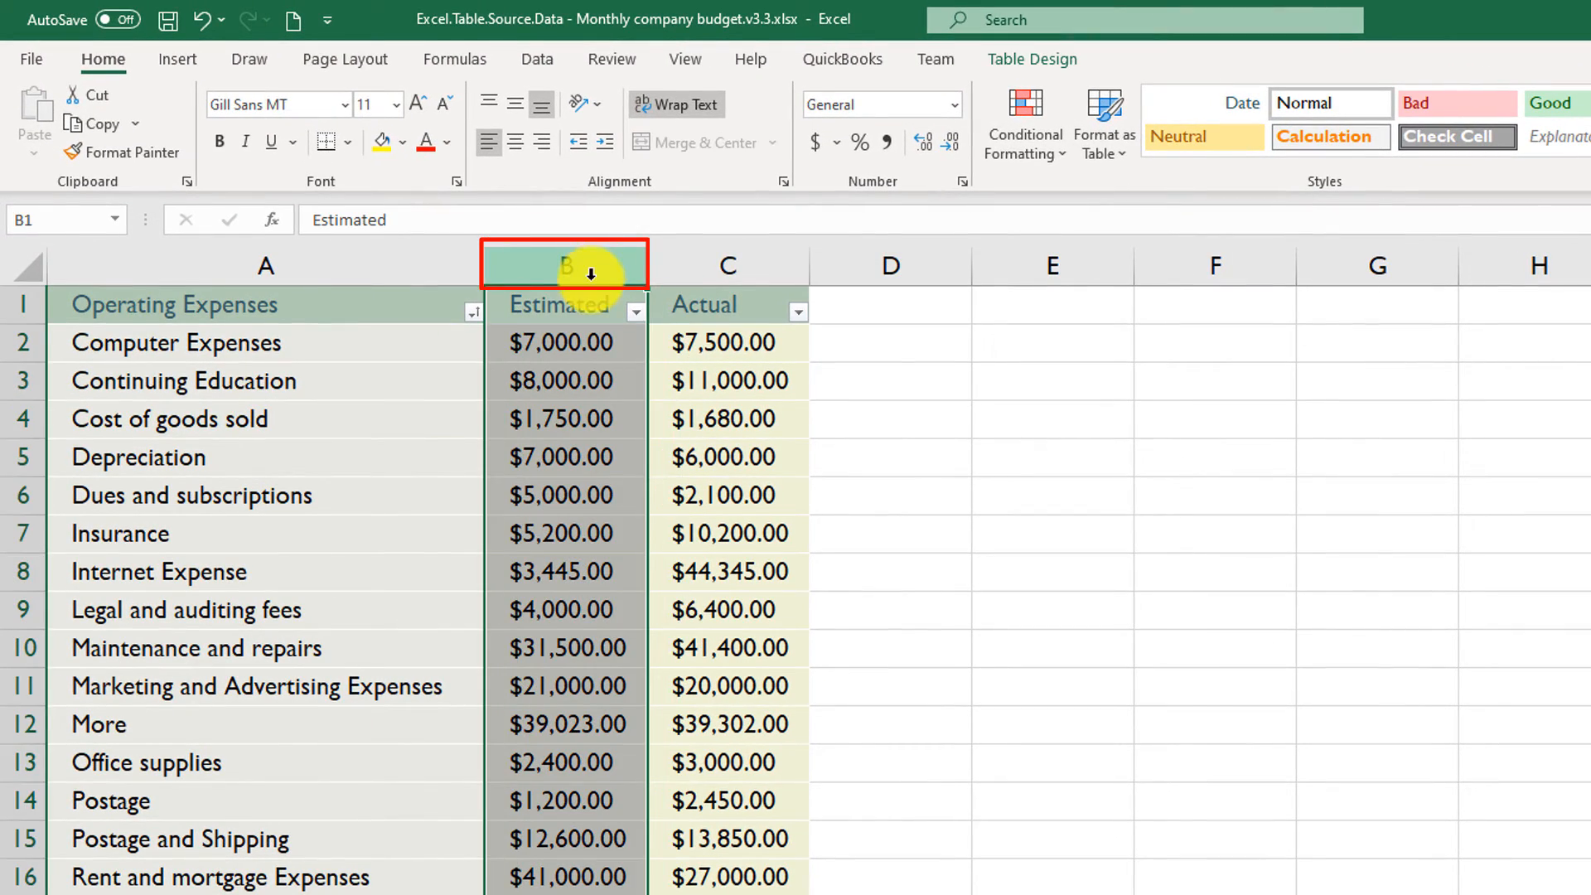
right_click(602, 268)
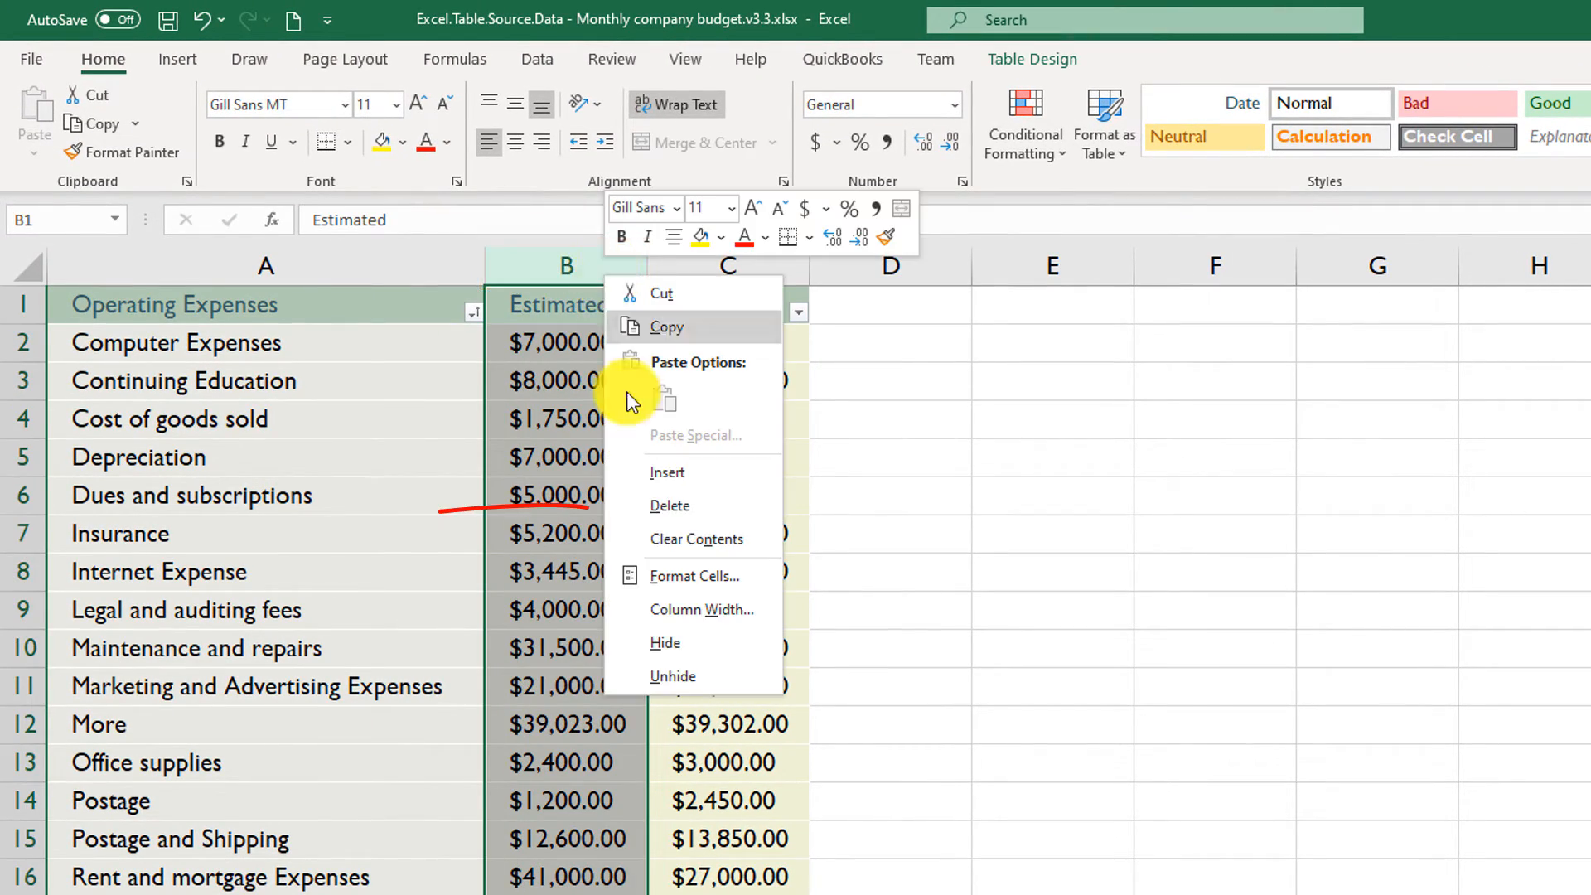
click(670, 505)
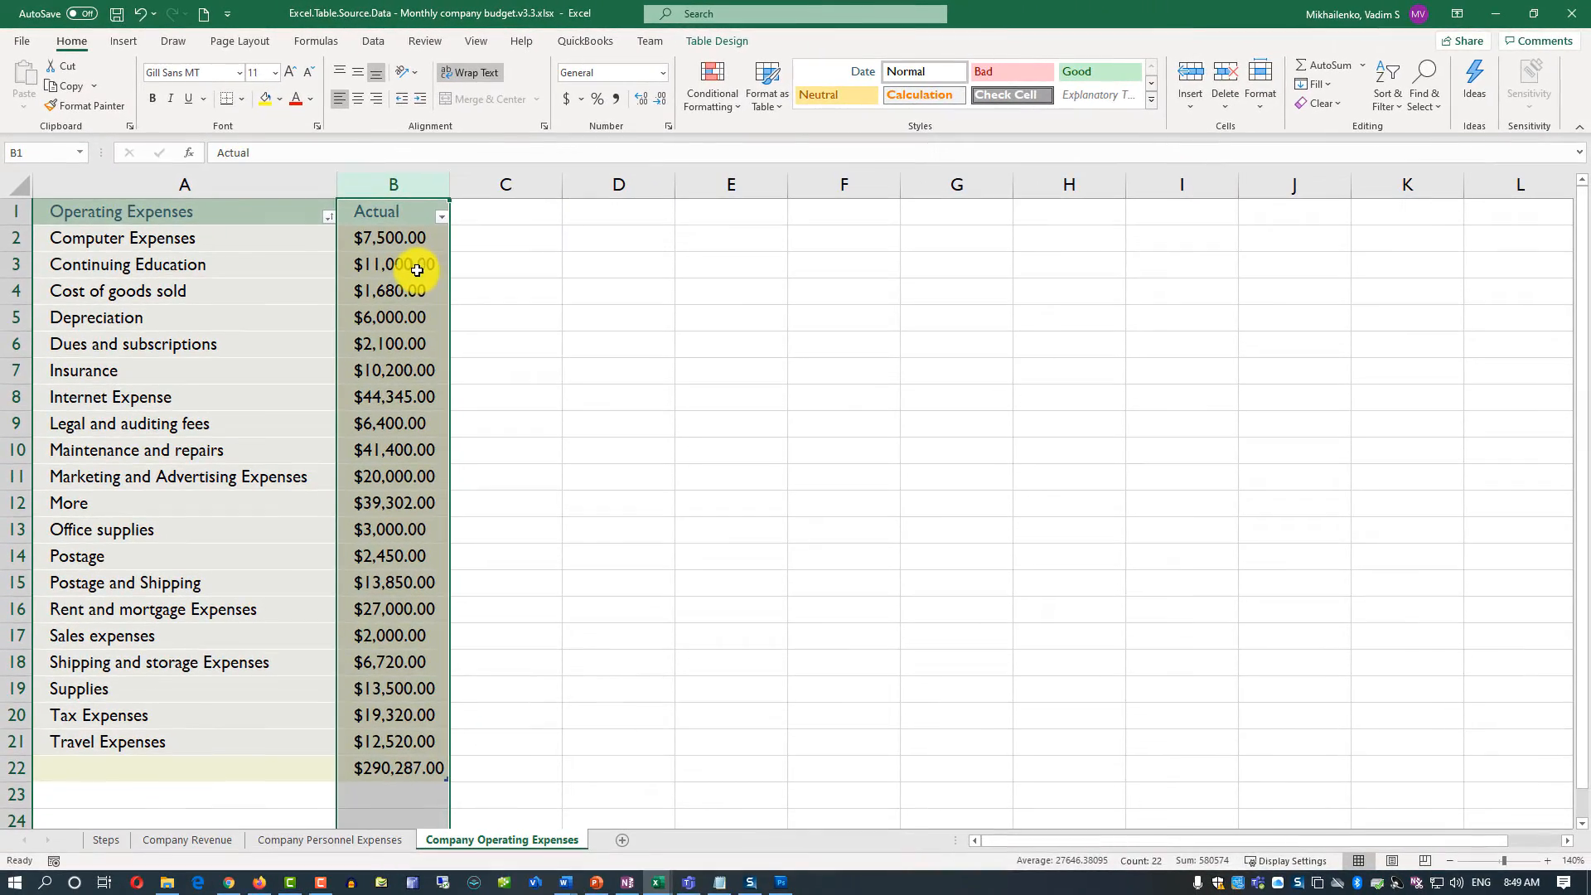
key(ctrl+z)
- Extend the expense table with a new column D headed "Category"
click(638, 254)
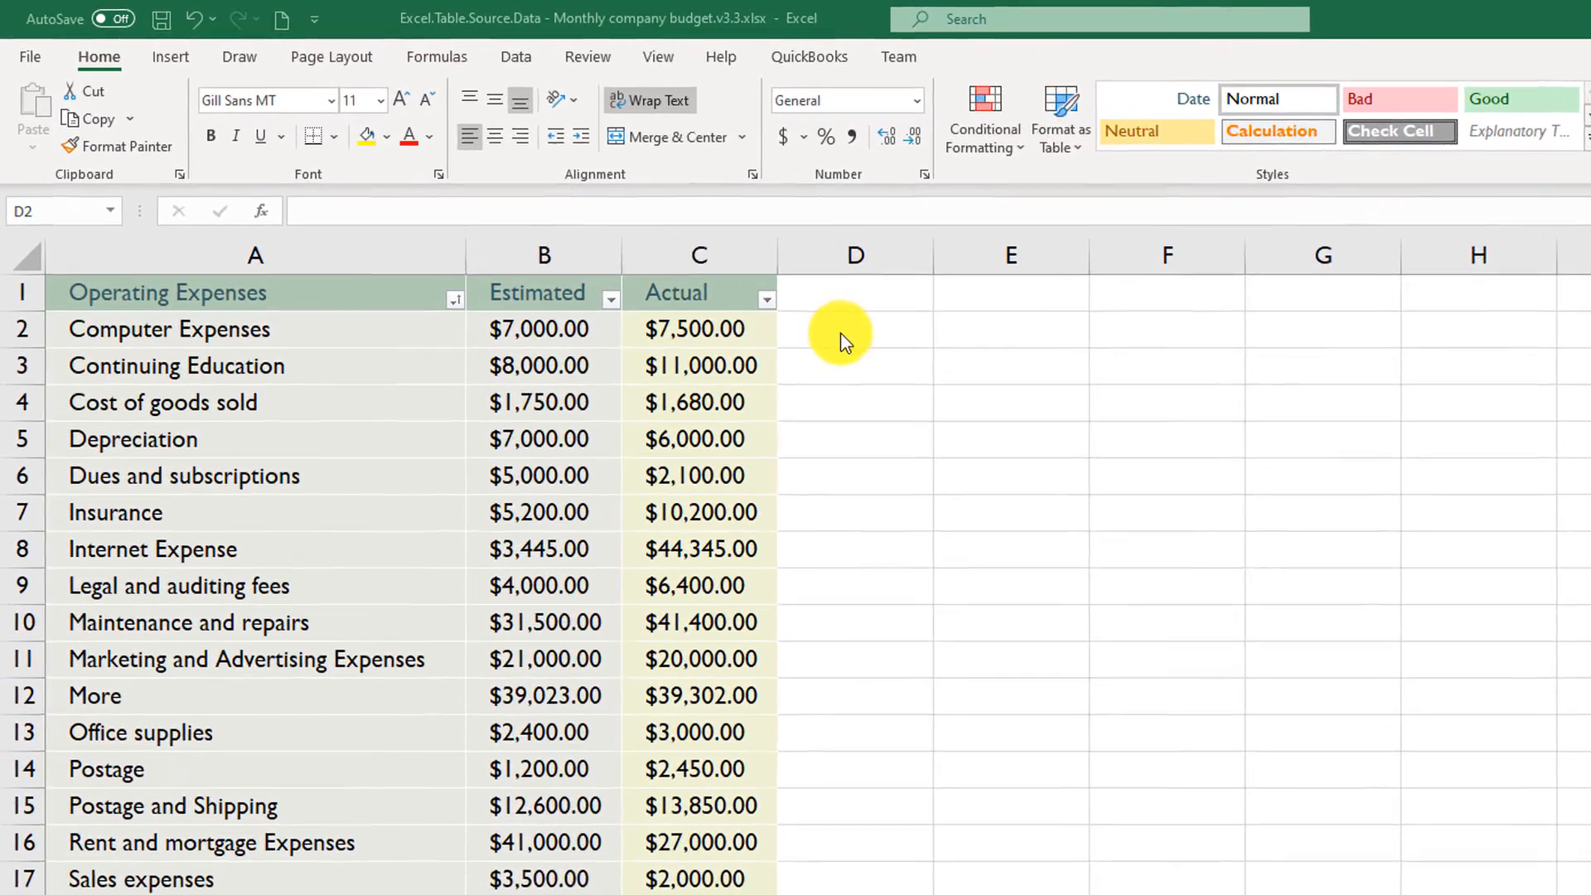
click(794, 313)
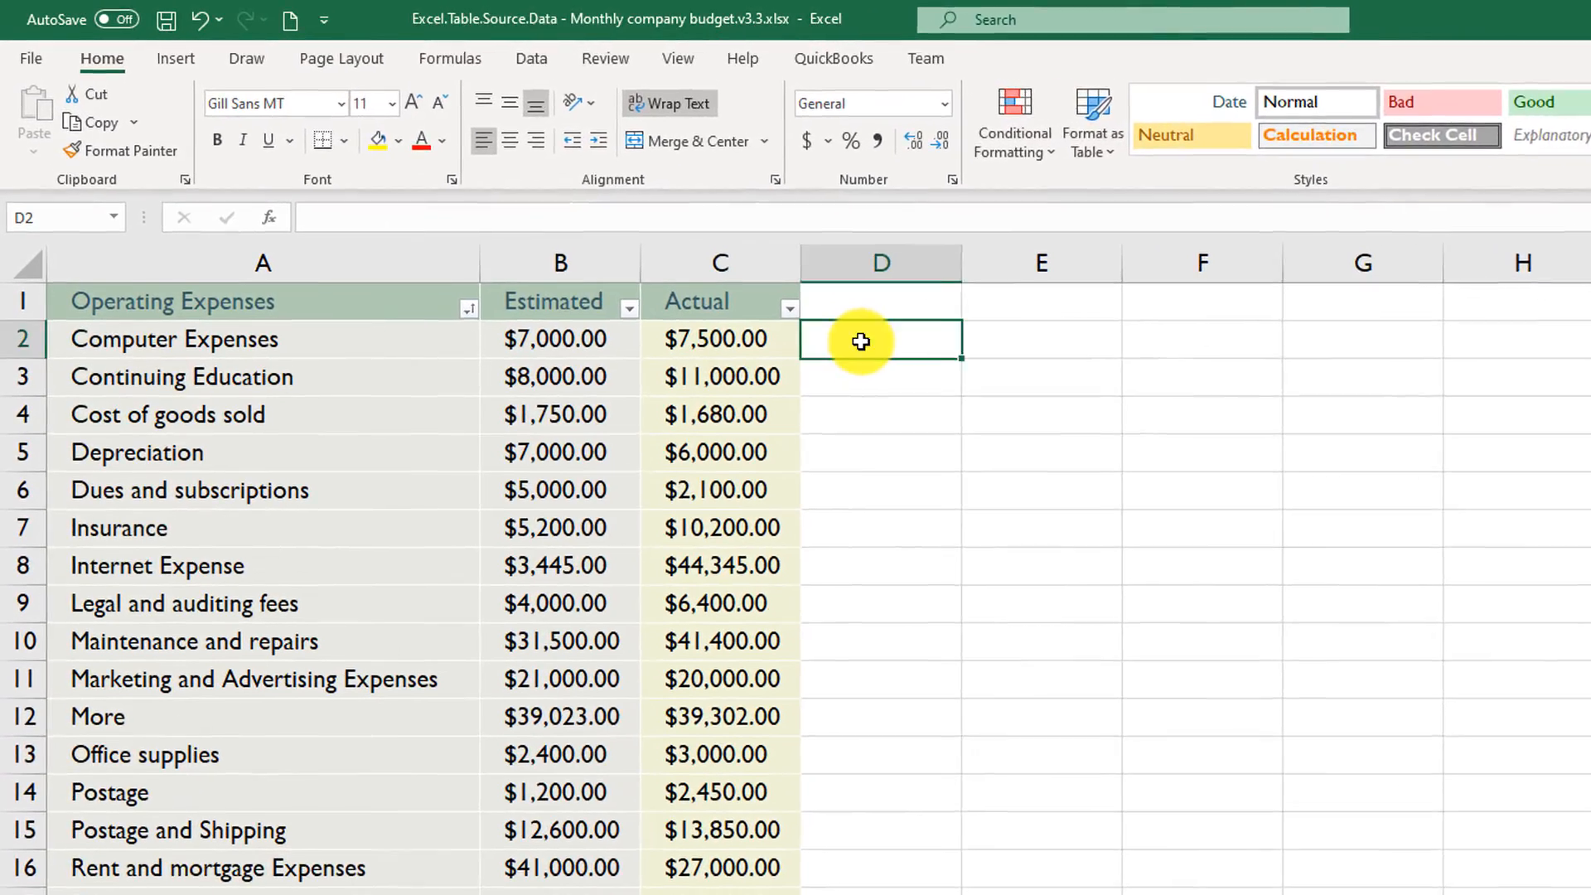
click(796, 285)
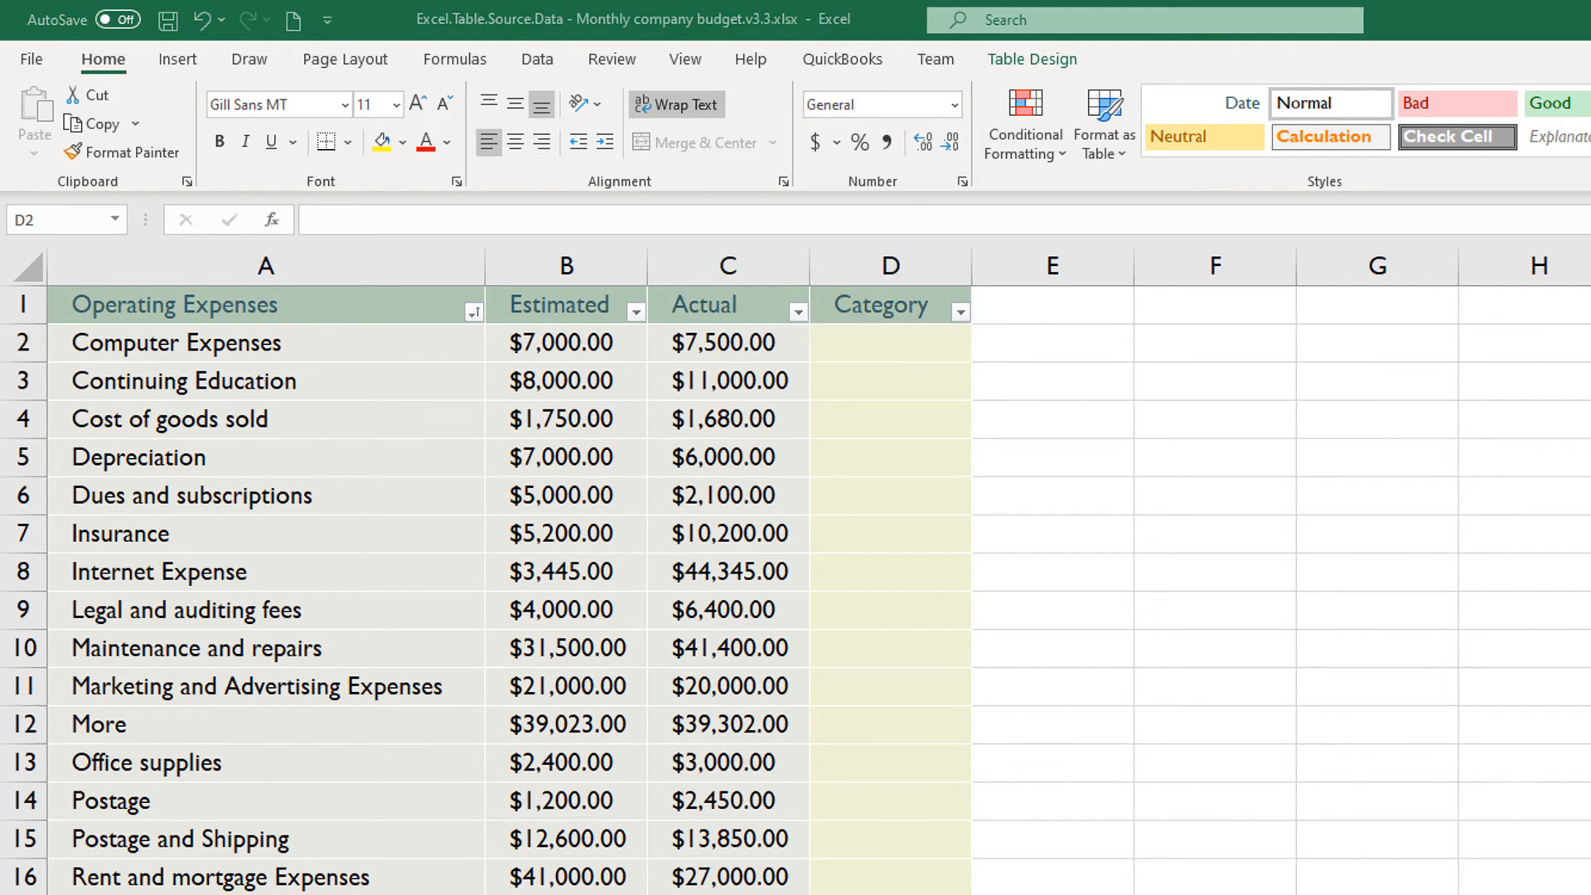
- Paste Technology as the category for Computer Expenses and Internet Expense, and Sales and Marketing for the marketing and sales expense rows
text(Technology)
click(891, 571)
text(Technology)
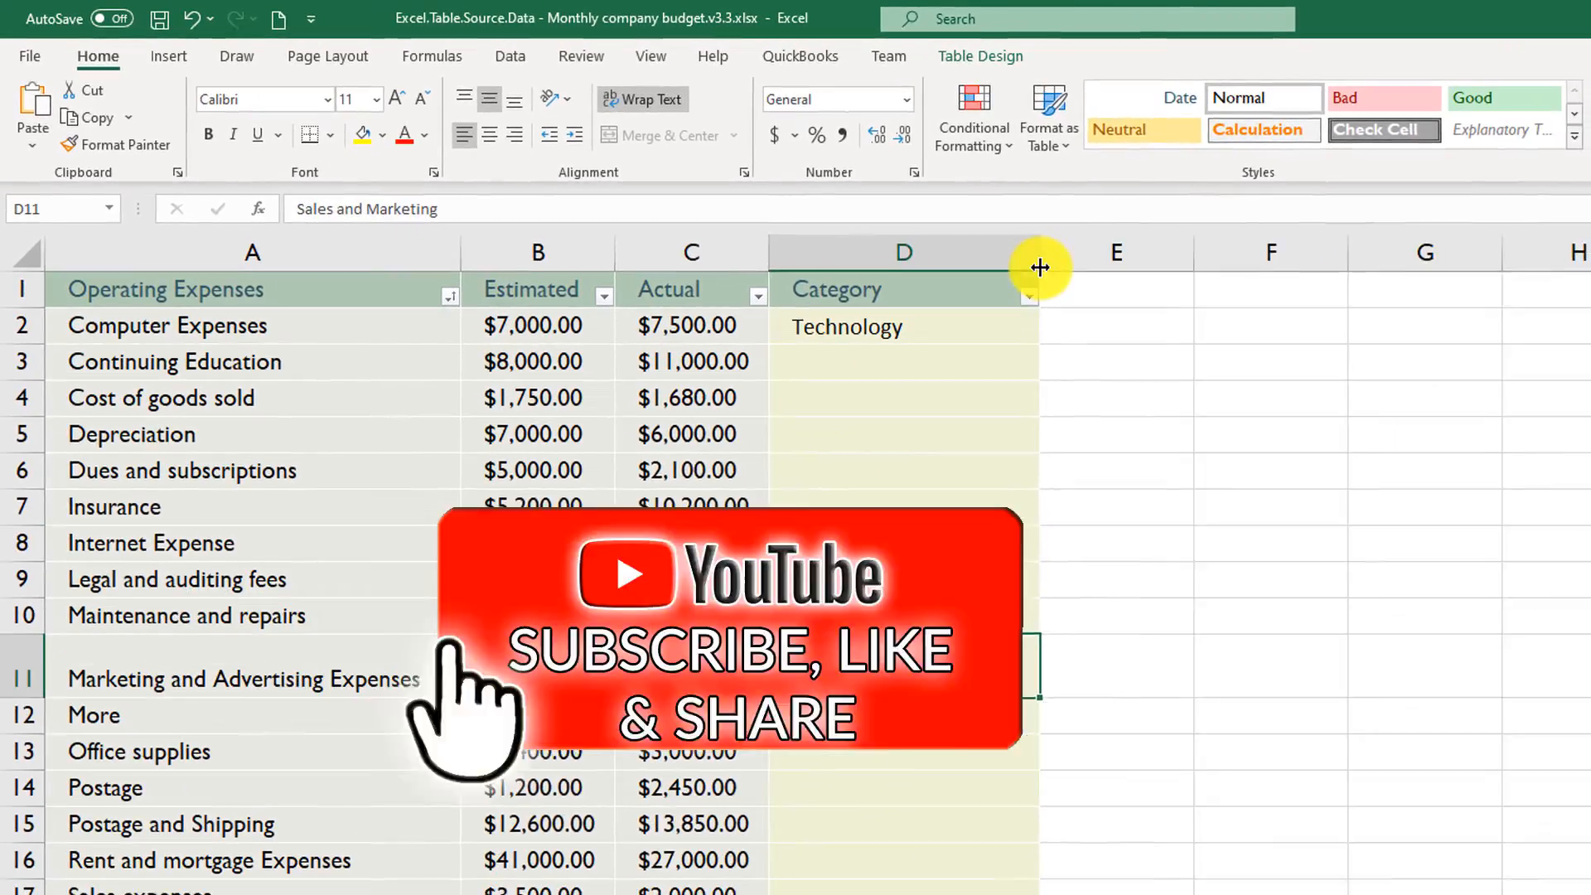
click(936, 891)
text(Sales and Marketing)
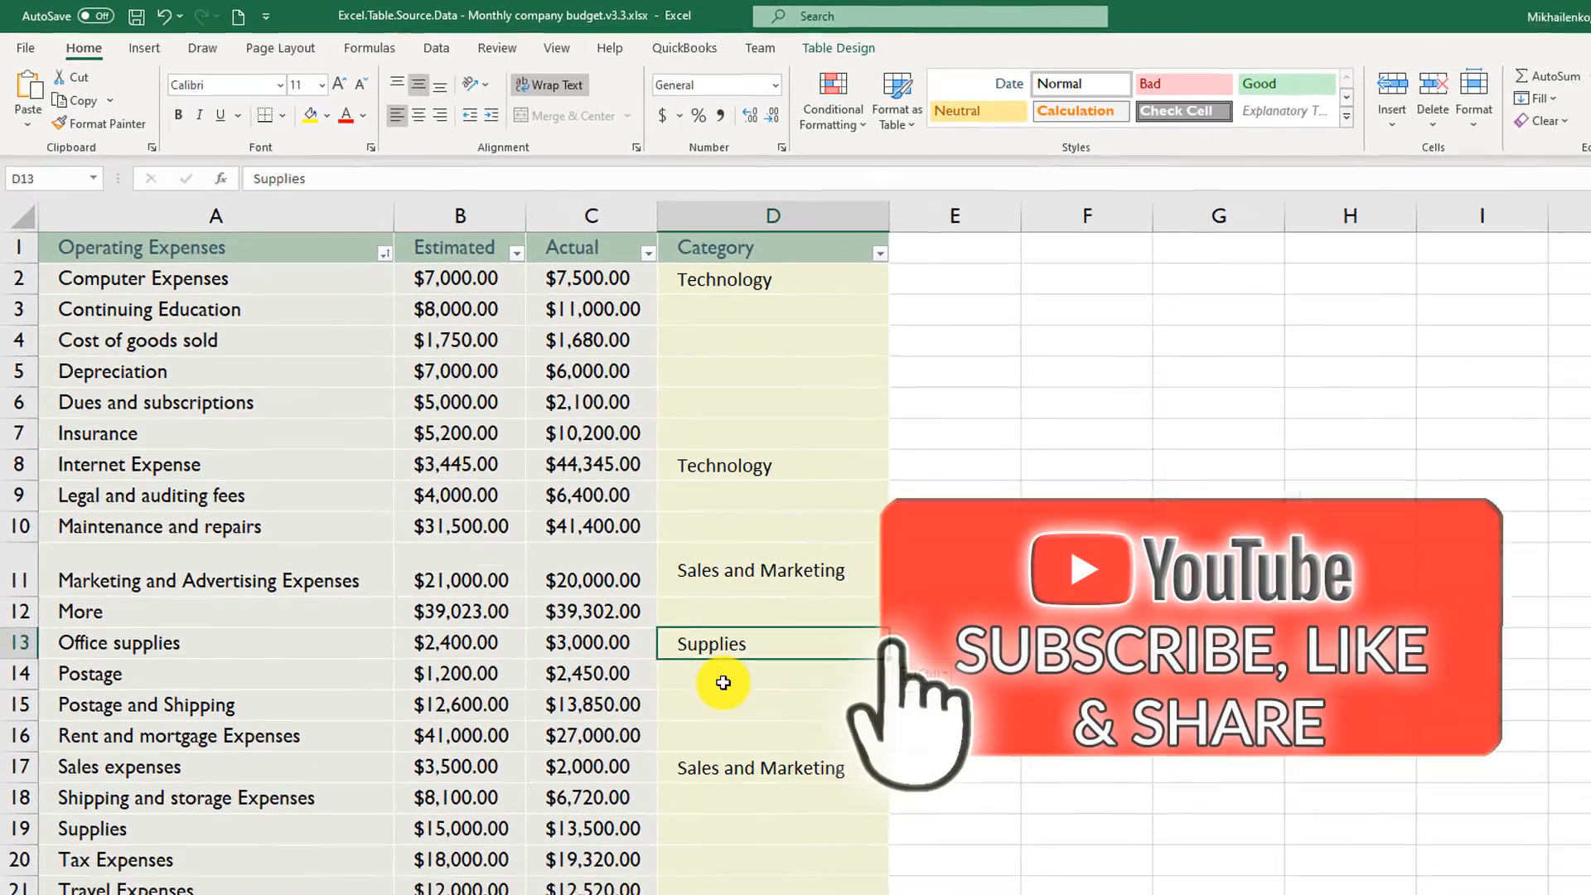
- Paste Supplies as the category for the postage and shipping expense rows
click(820, 758)
key(ctrl+v)
click(827, 793)
key(ctrl+v)
click(829, 890)
key(ctrl+v)
click(804, 877)
key(ctrl+v)
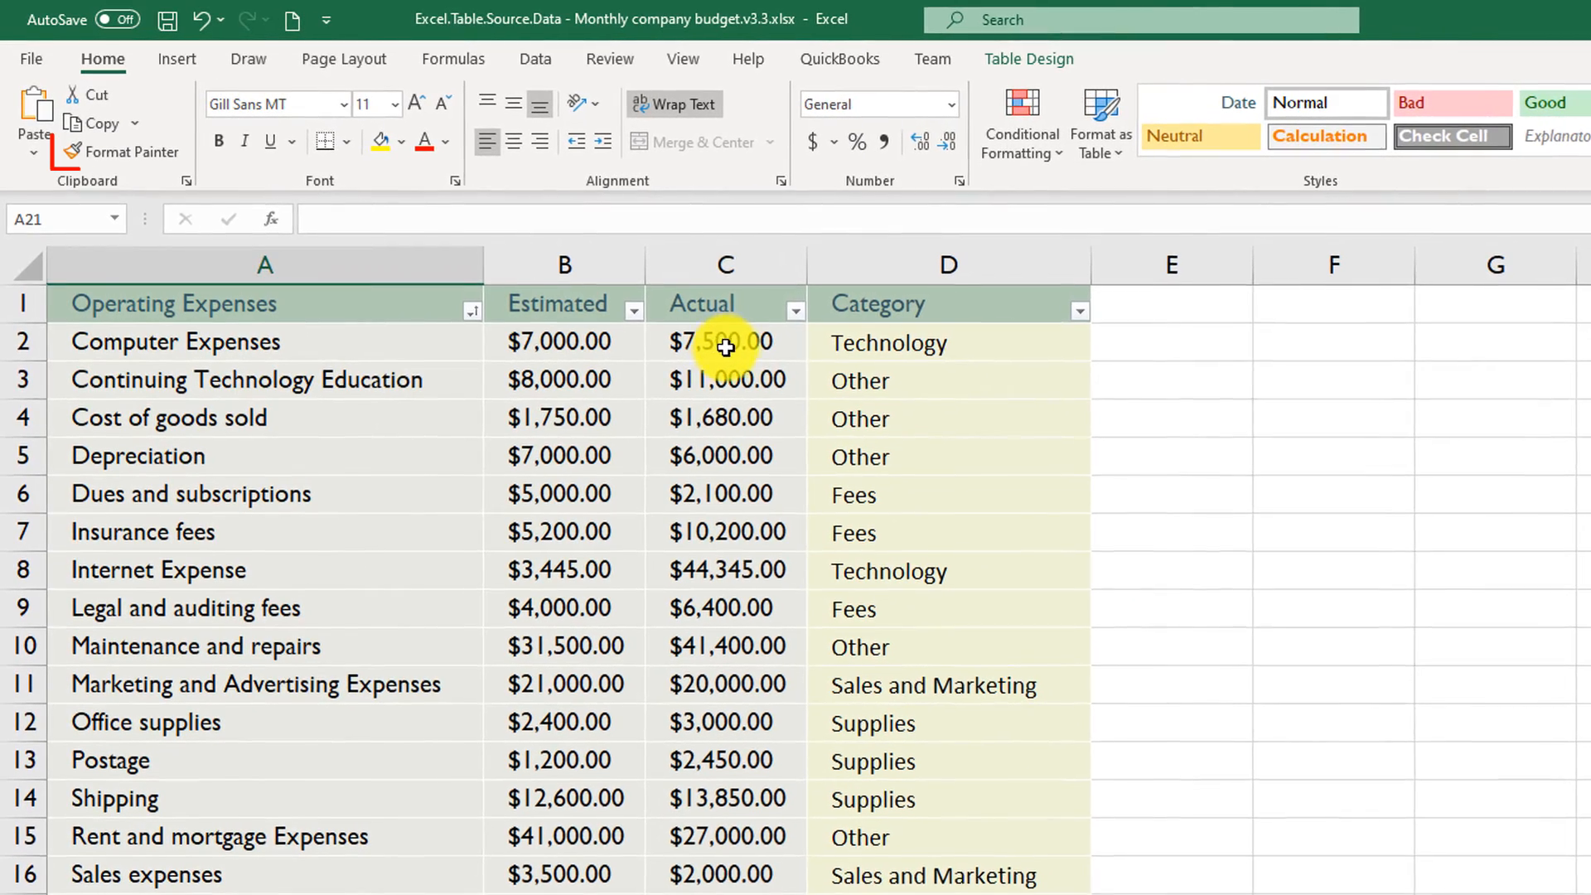
- Copy the cell formatting of the Cost of goods sold Actual amount onto the Category column's entries with Format Painter
click(726, 347)
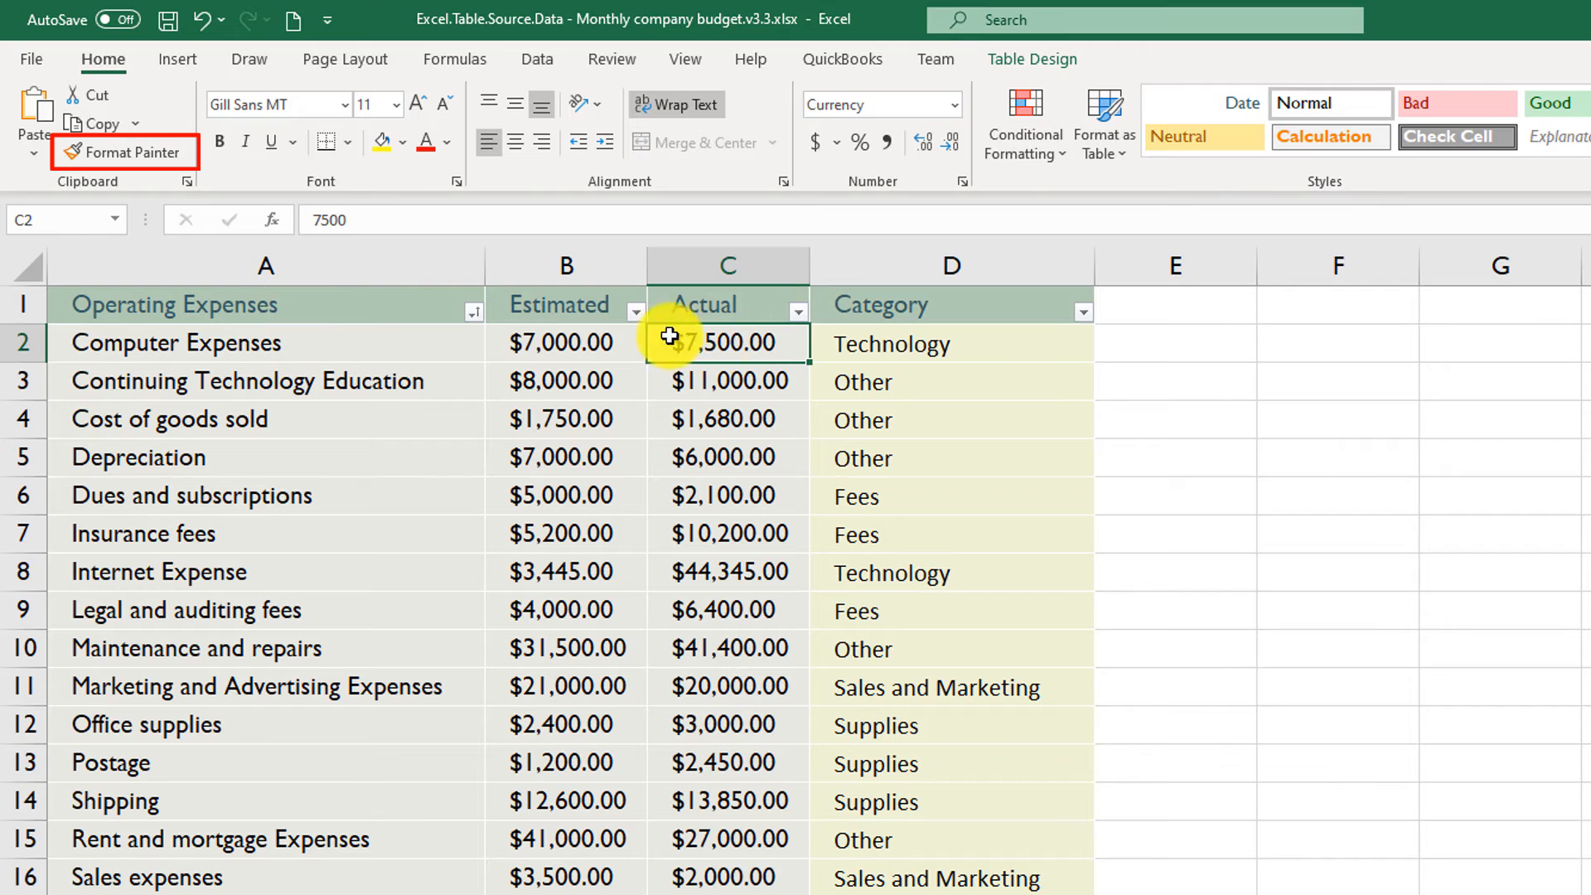
click(691, 411)
click(100, 145)
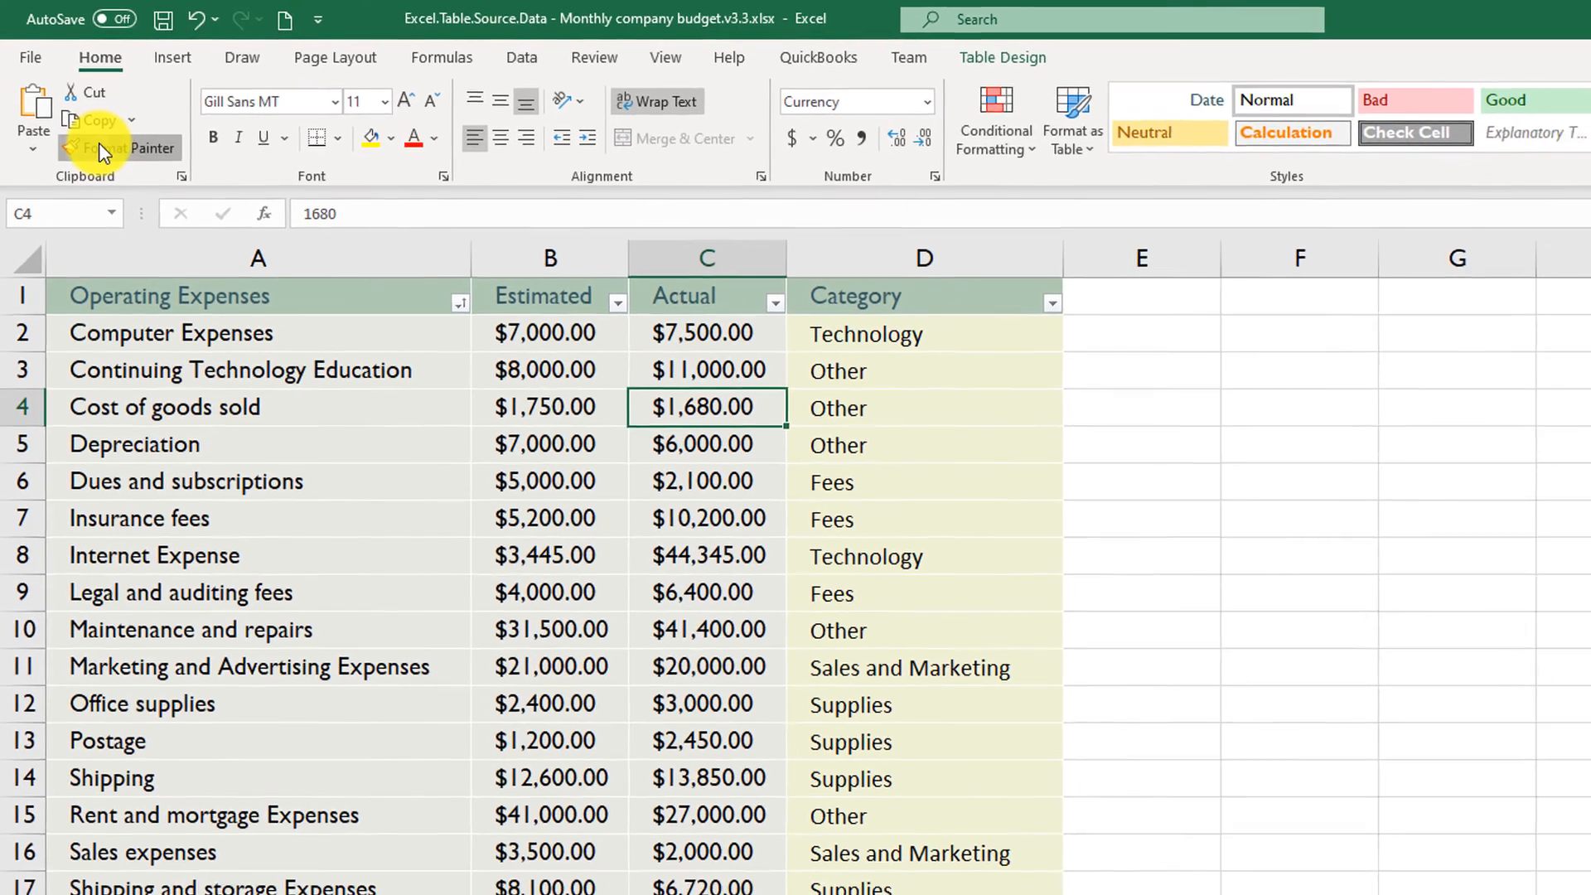
mouse_move(912, 344)
mouse_down()
mouse_move(910, 688)
mouse_move(935, 894)
mouse_up()
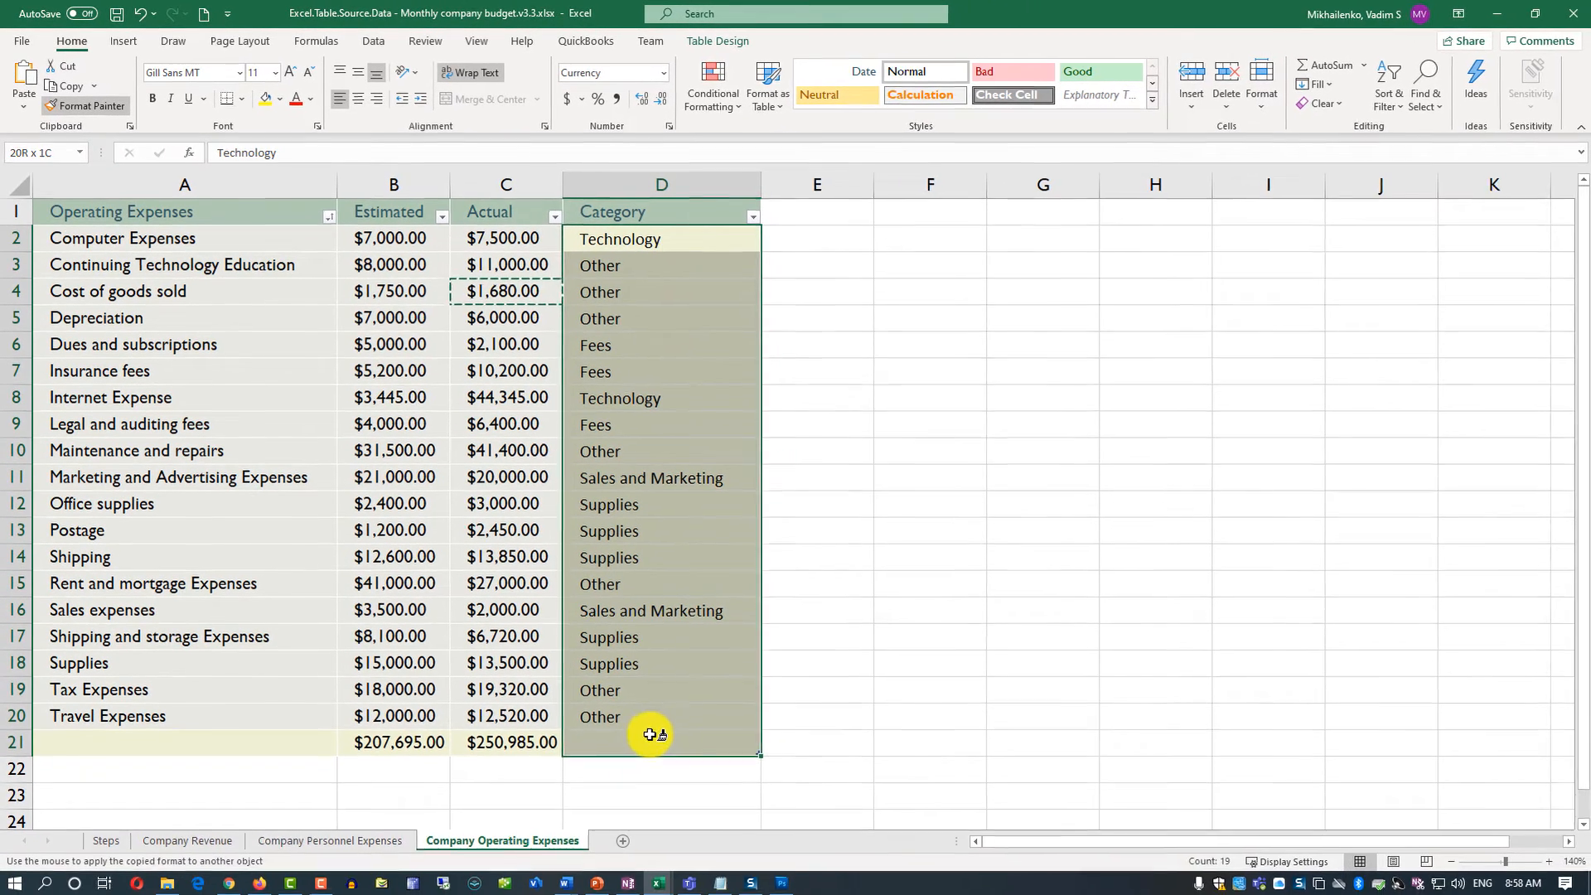
drag(651, 734, 655, 709)
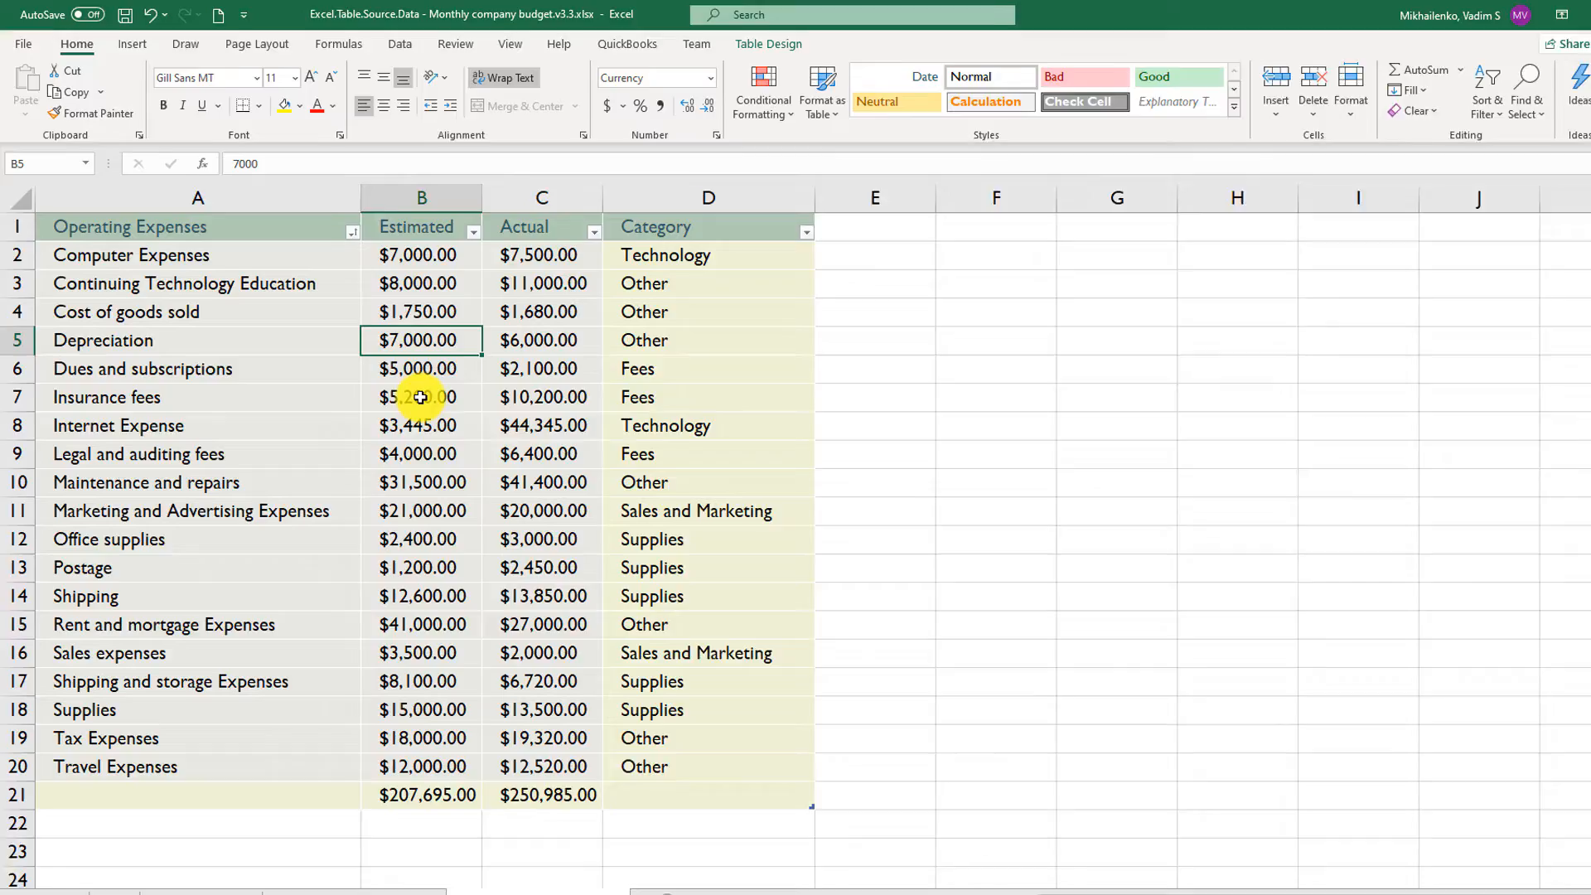
- Apply the Medium blue table style with solid blue first and last columns to the expense table
click(399, 380)
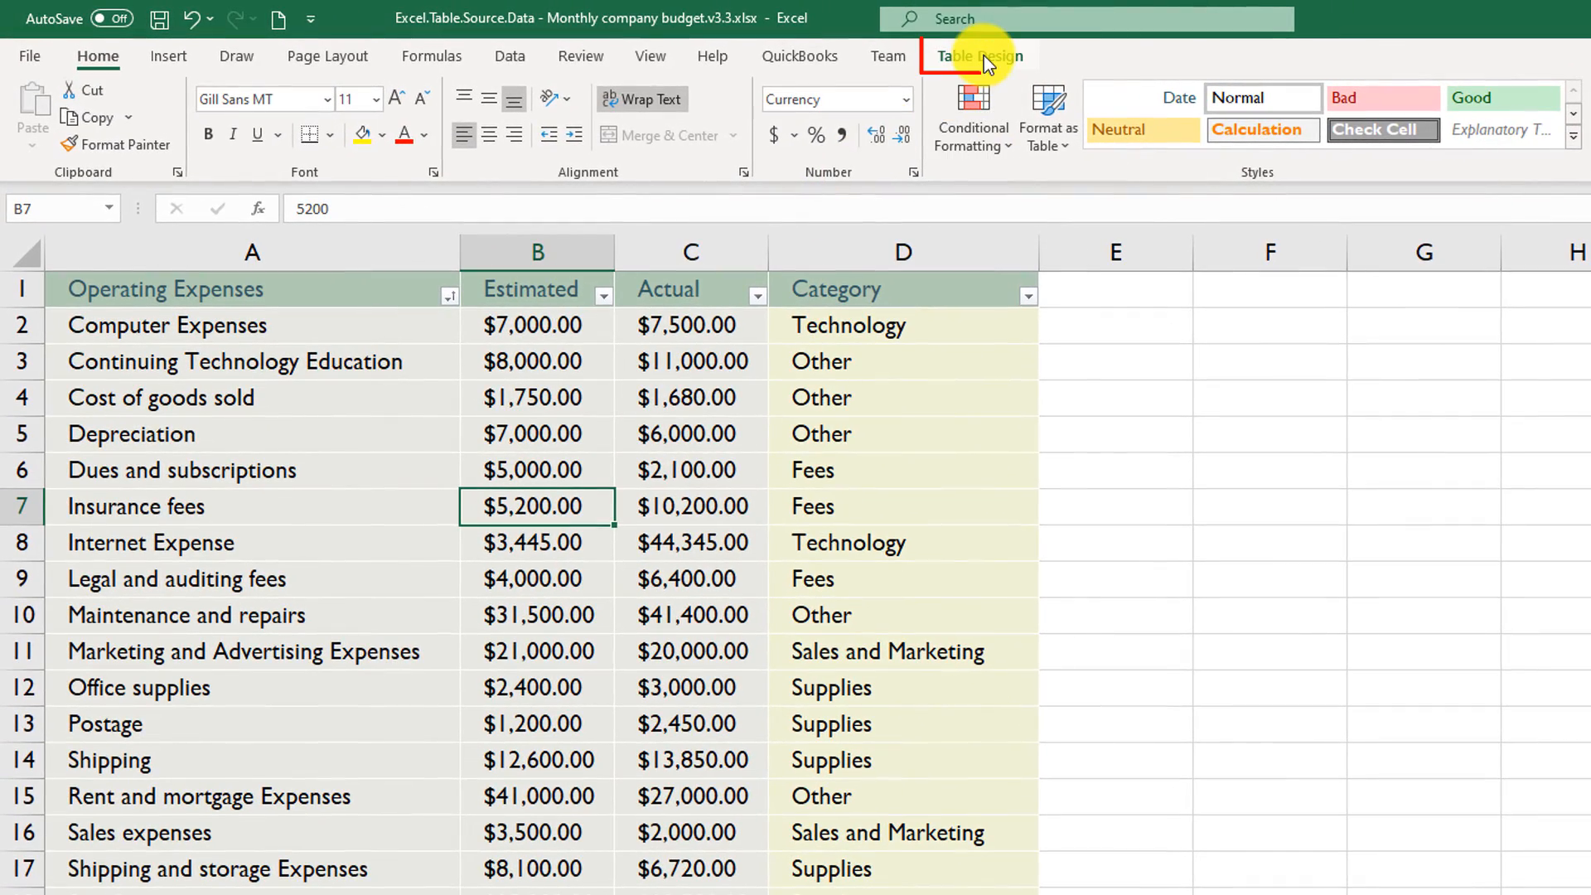
click(986, 58)
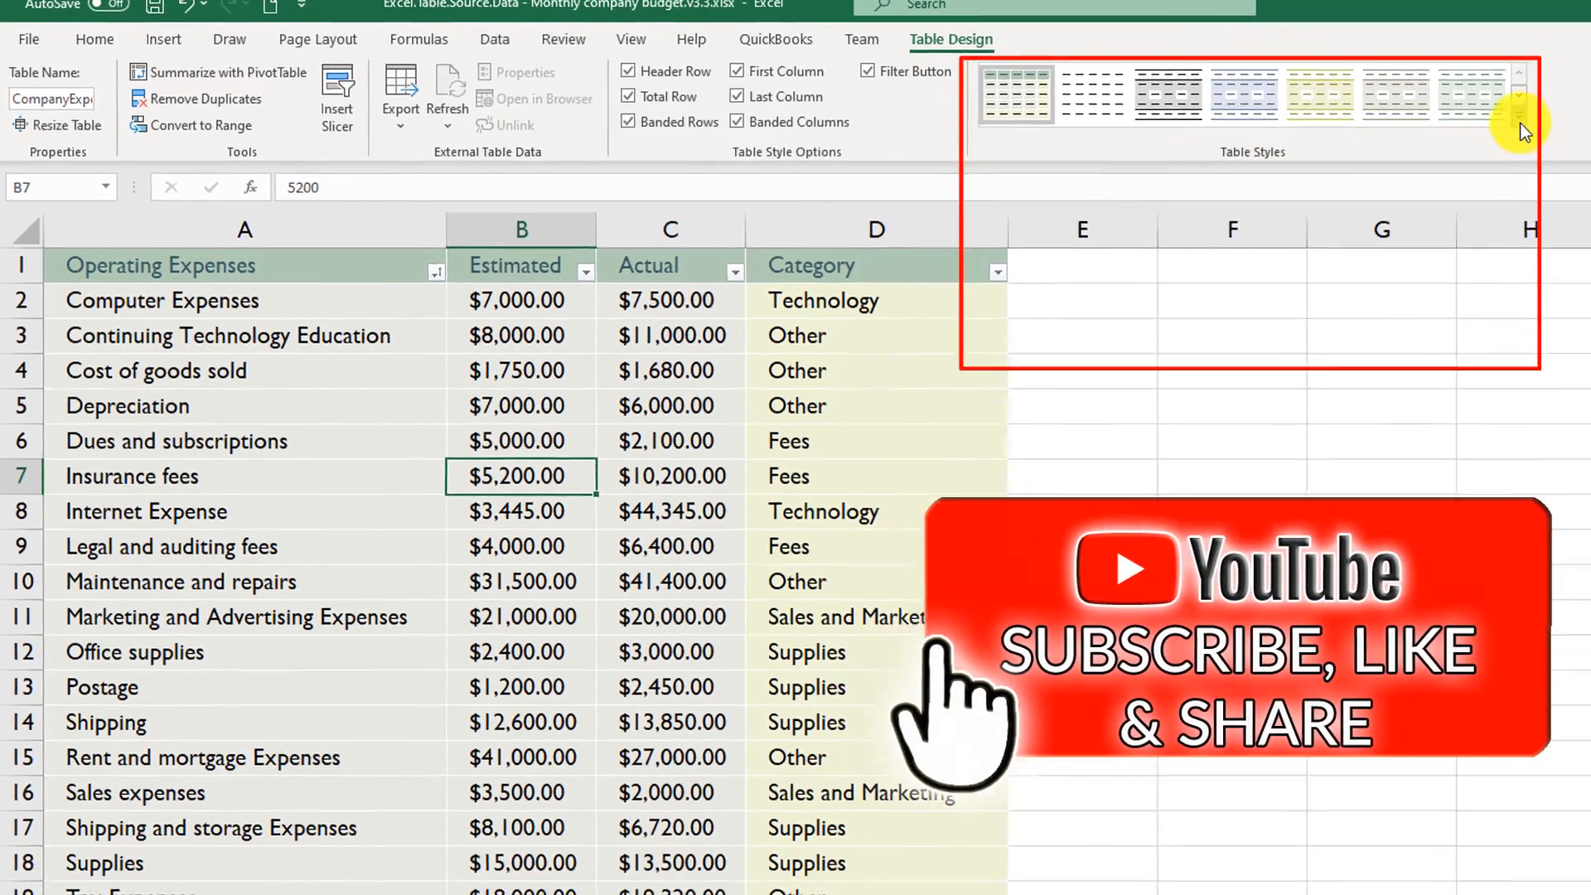
click(1566, 136)
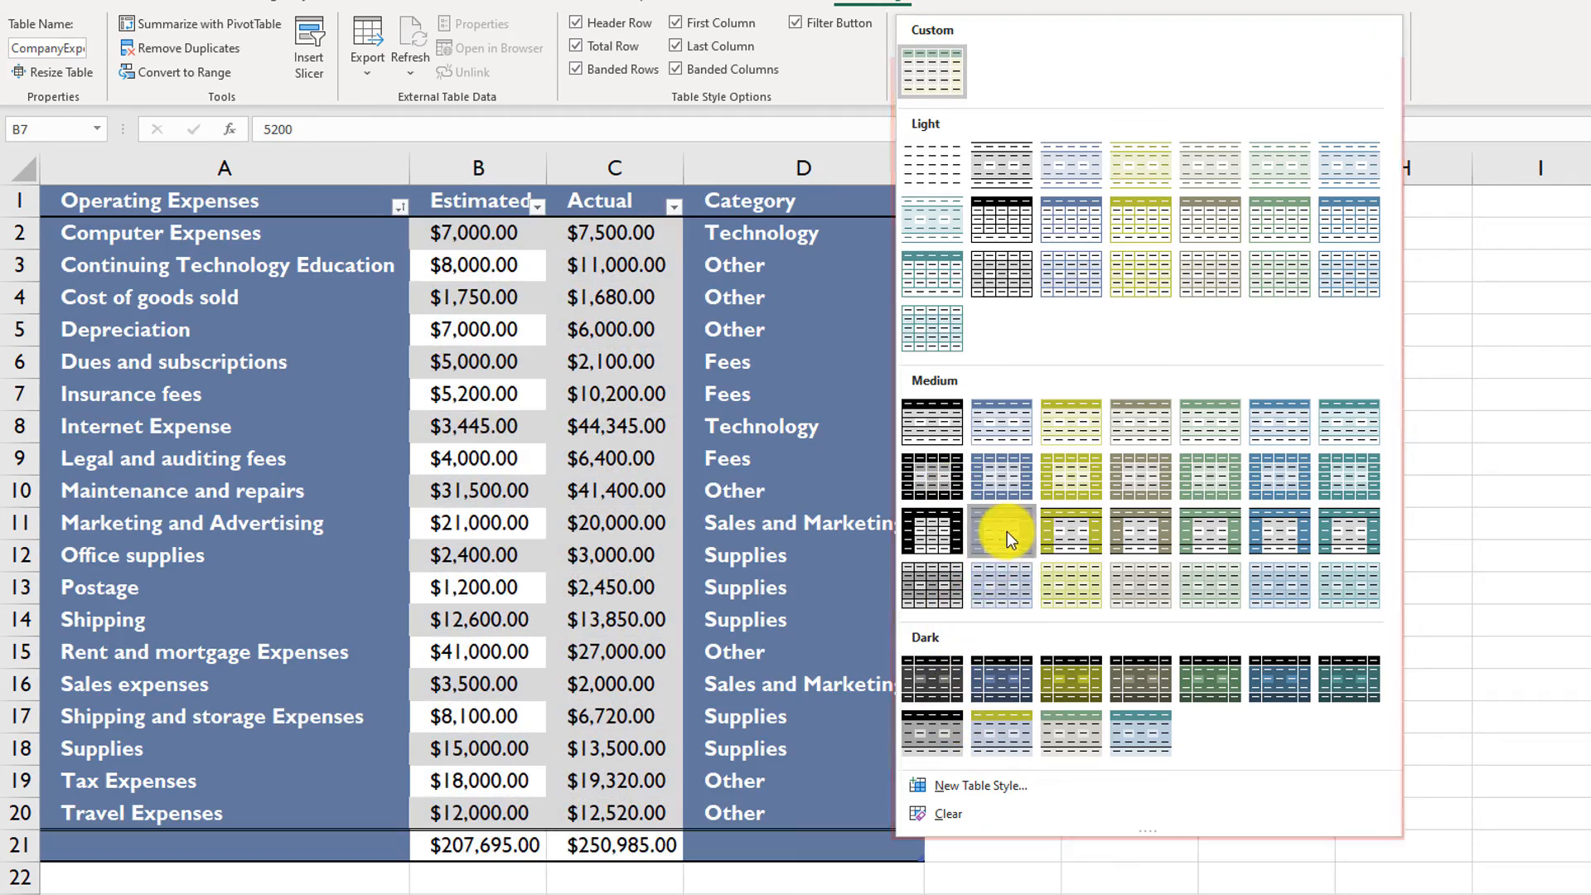
click(1004, 530)
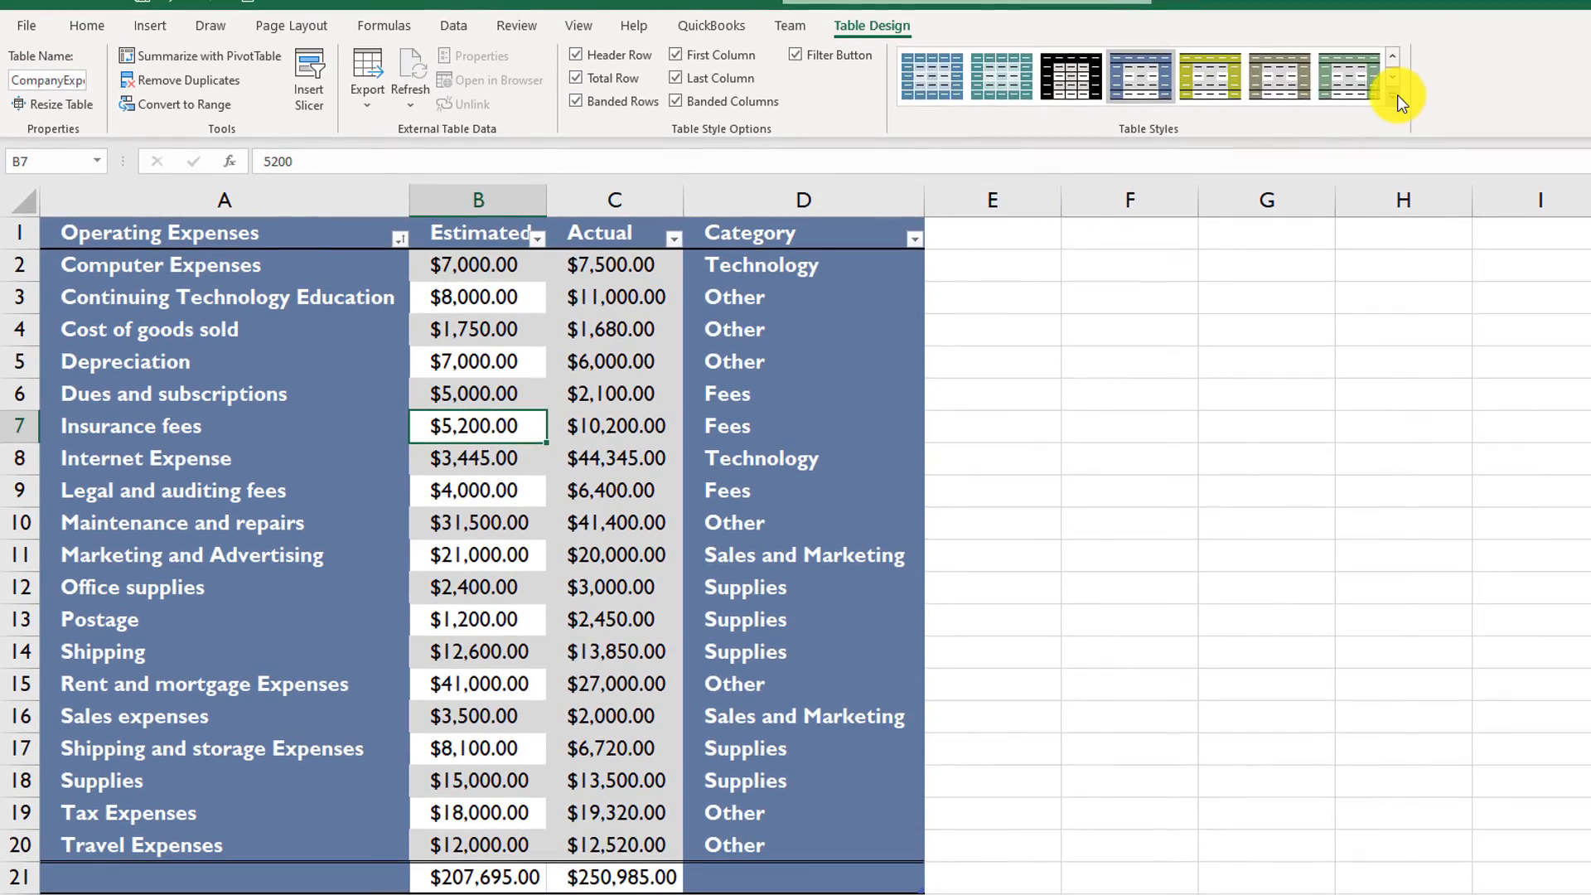
- Try the Light yellow gridded table style on the expense table, followed by the Light yellow banded one
click(1397, 95)
click(1153, 306)
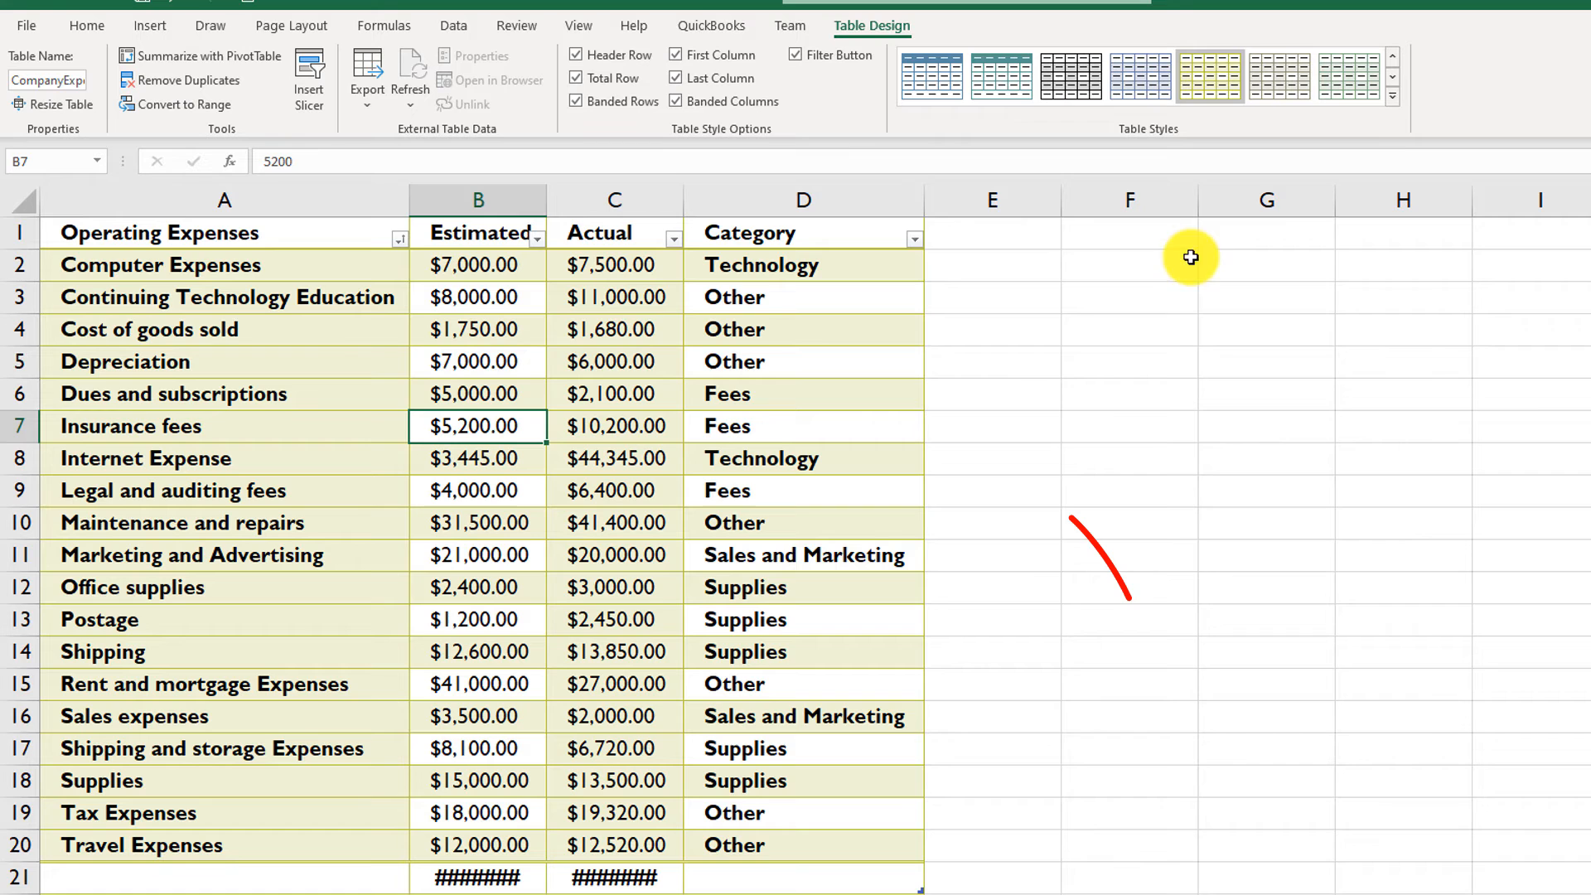
click(1394, 96)
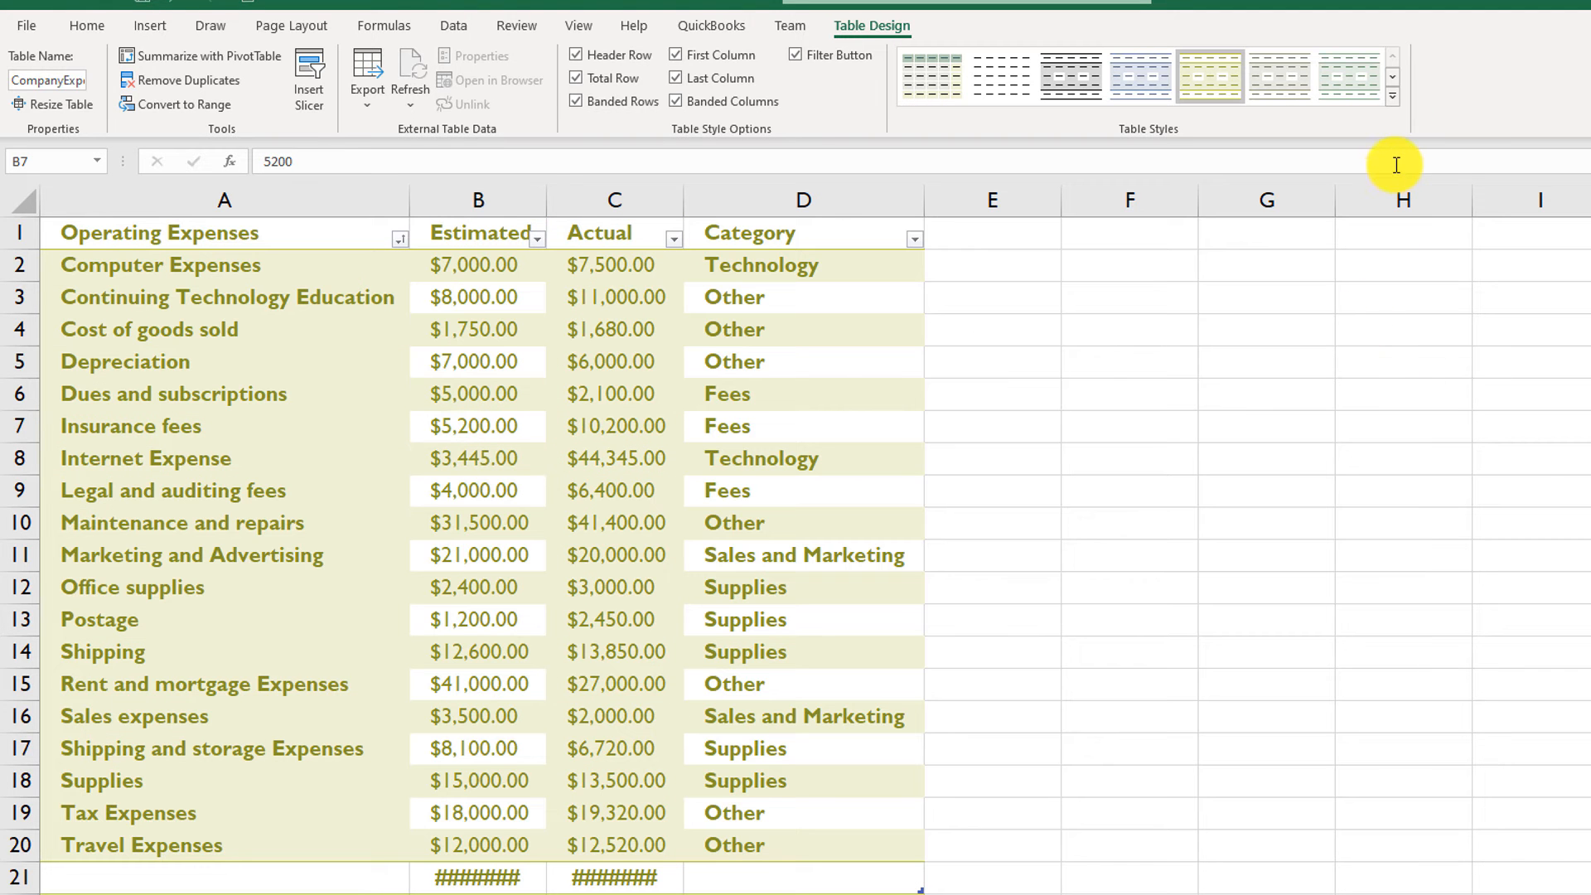
- Clear the table style from the expense table
click(1391, 100)
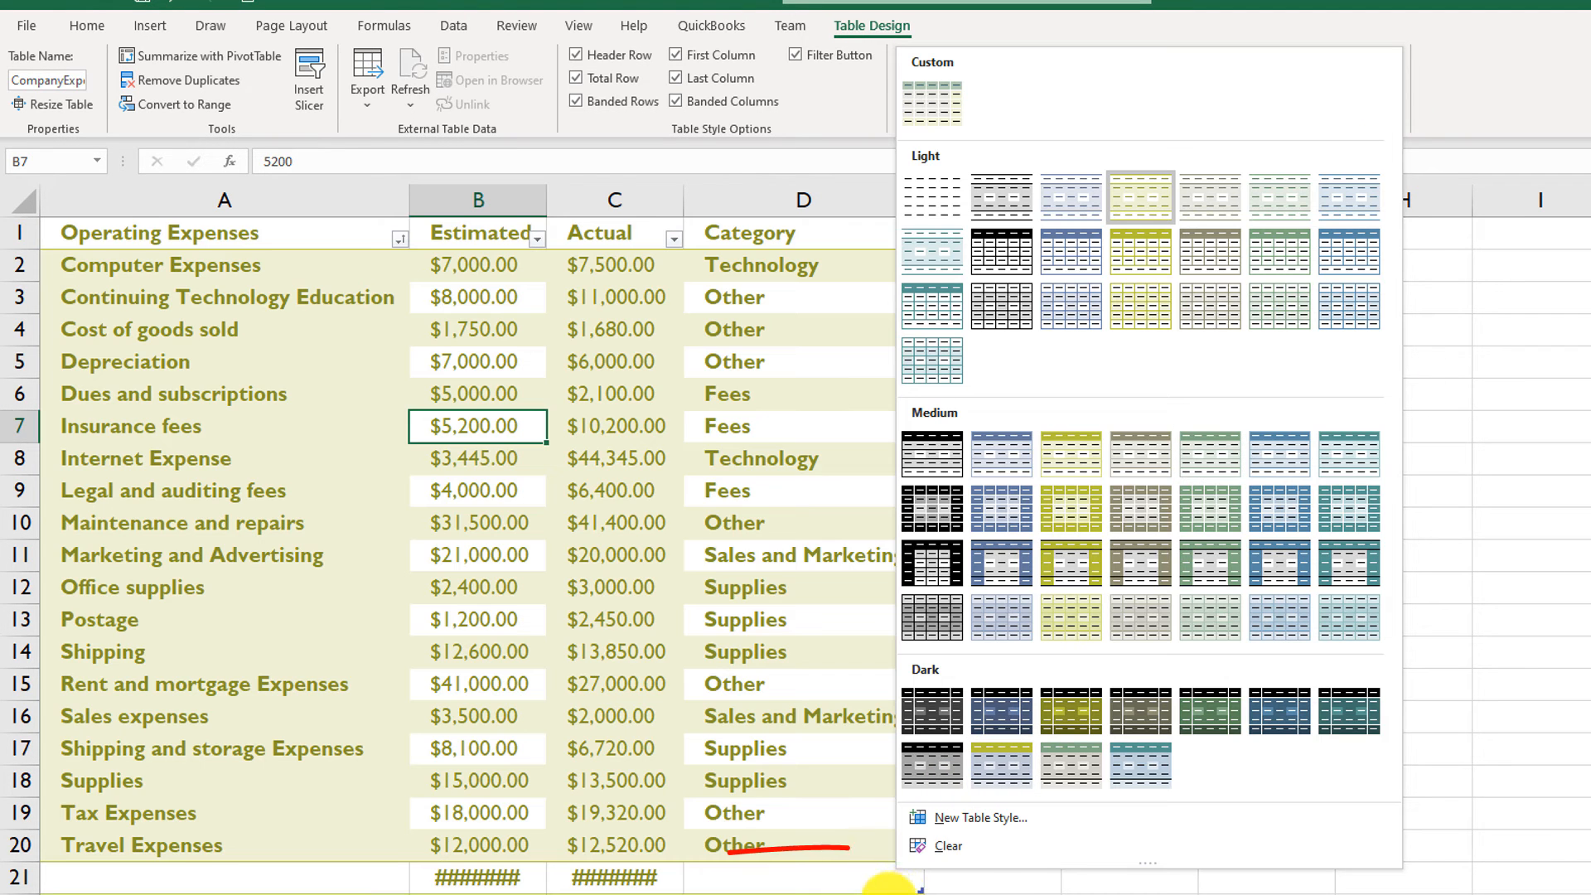
click(944, 847)
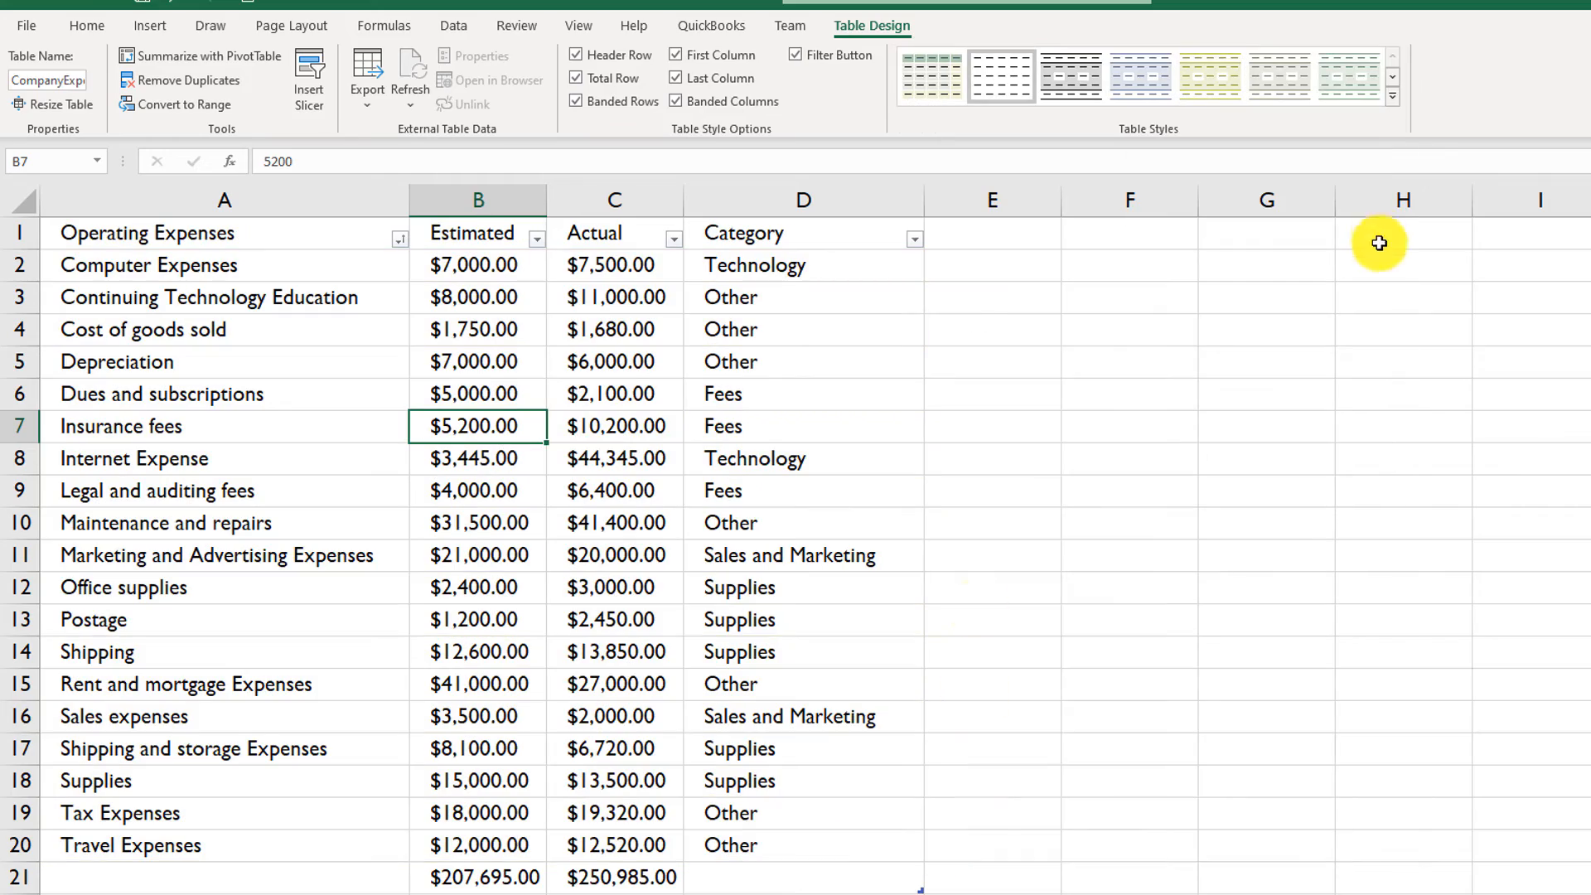
- Start a new table style, look through its column and row stripe elements, and open the formatting of First Row Stripe
click(1395, 98)
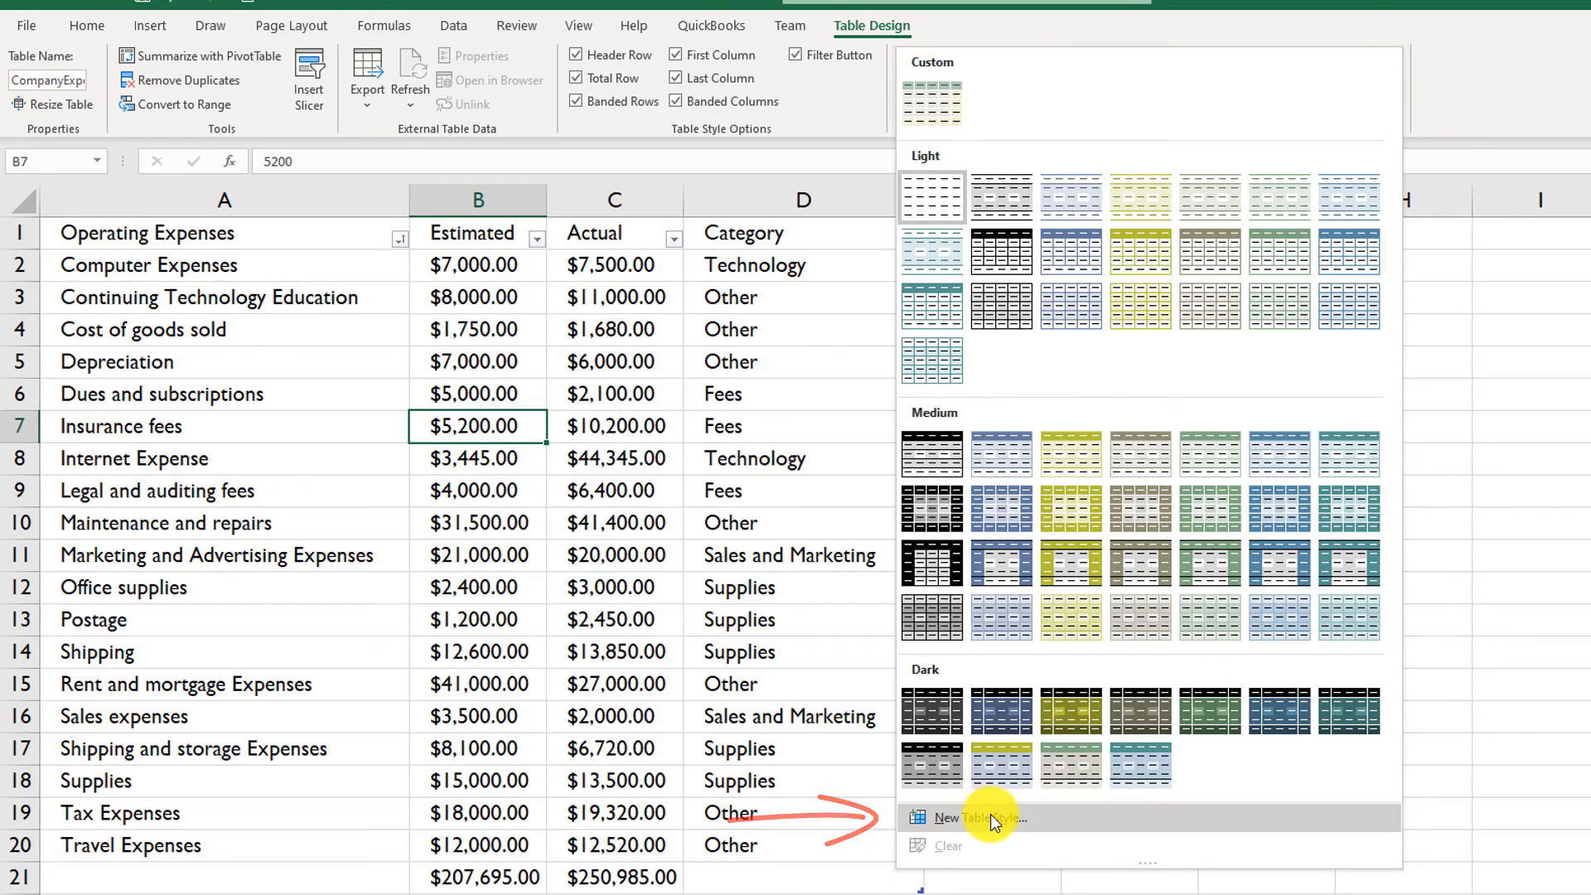
click(992, 816)
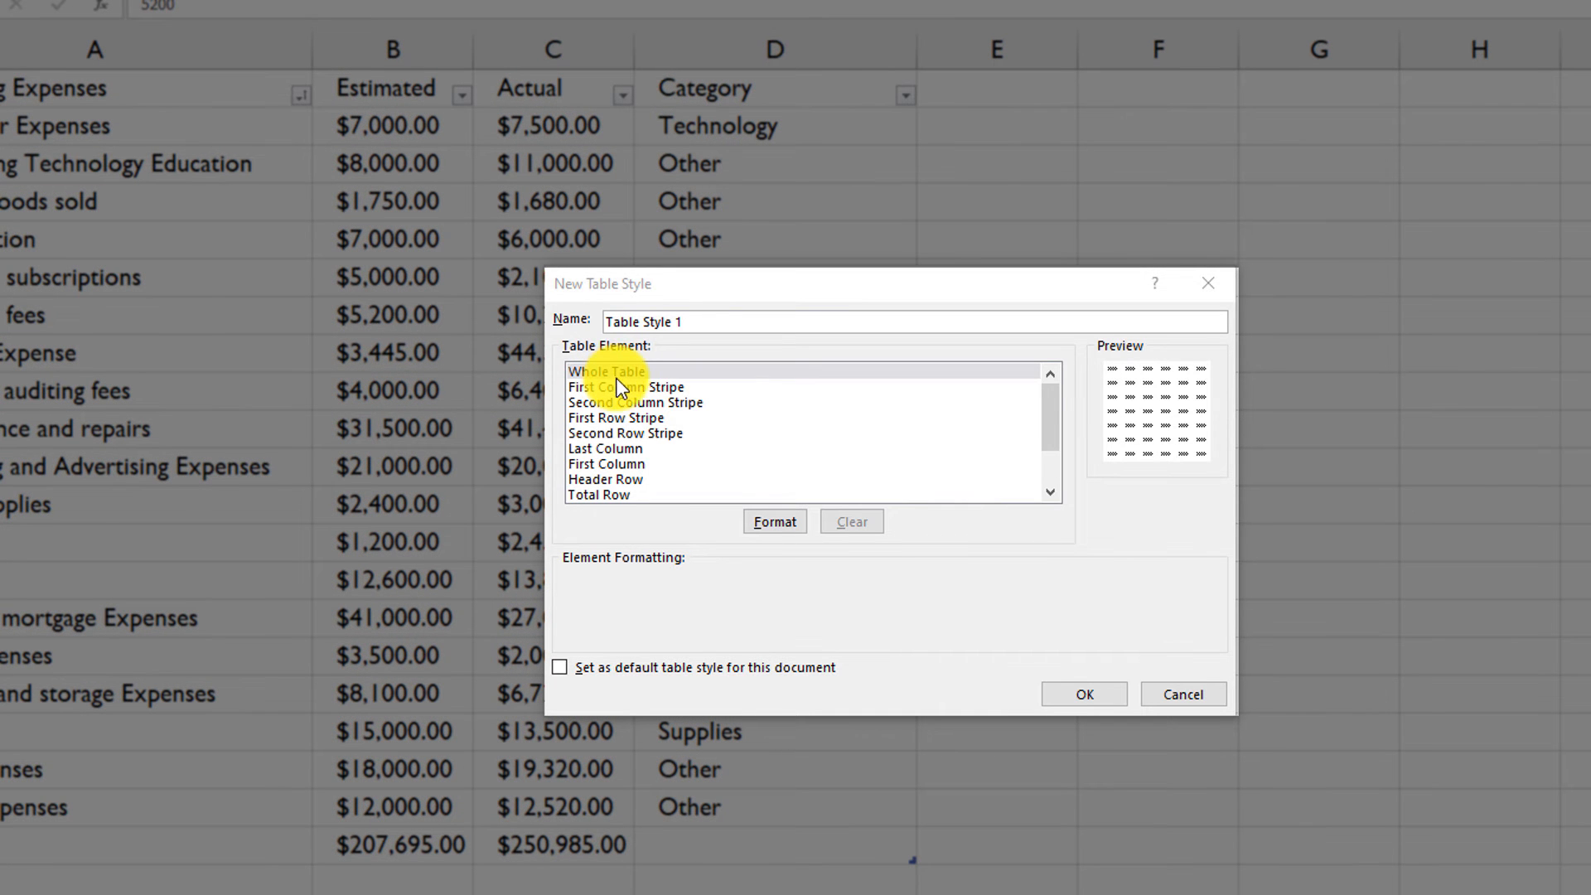
click(634, 386)
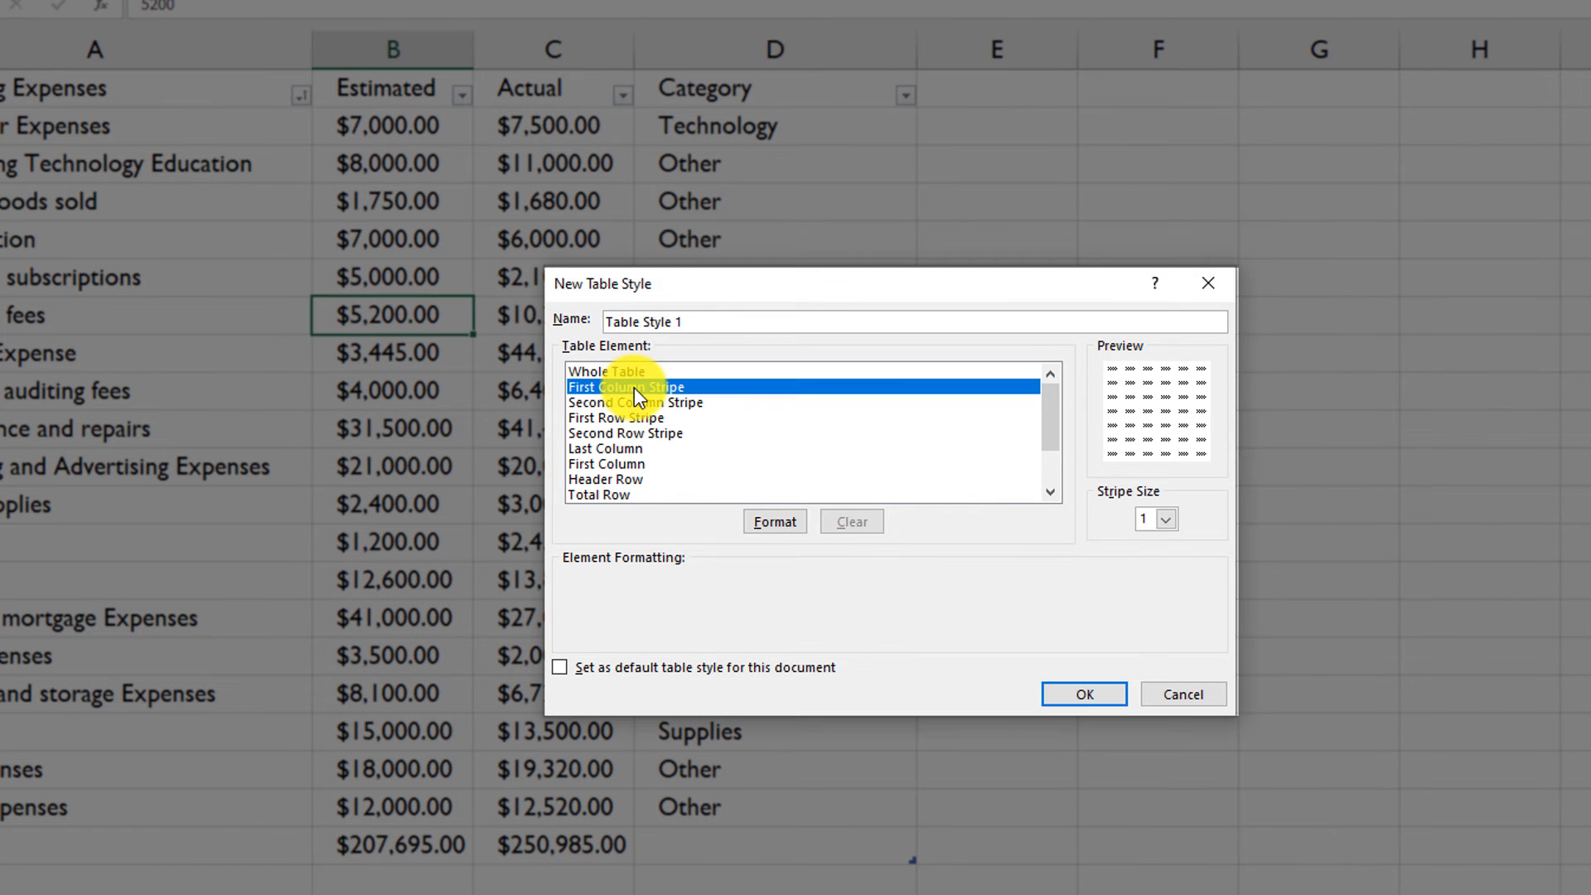
click(640, 405)
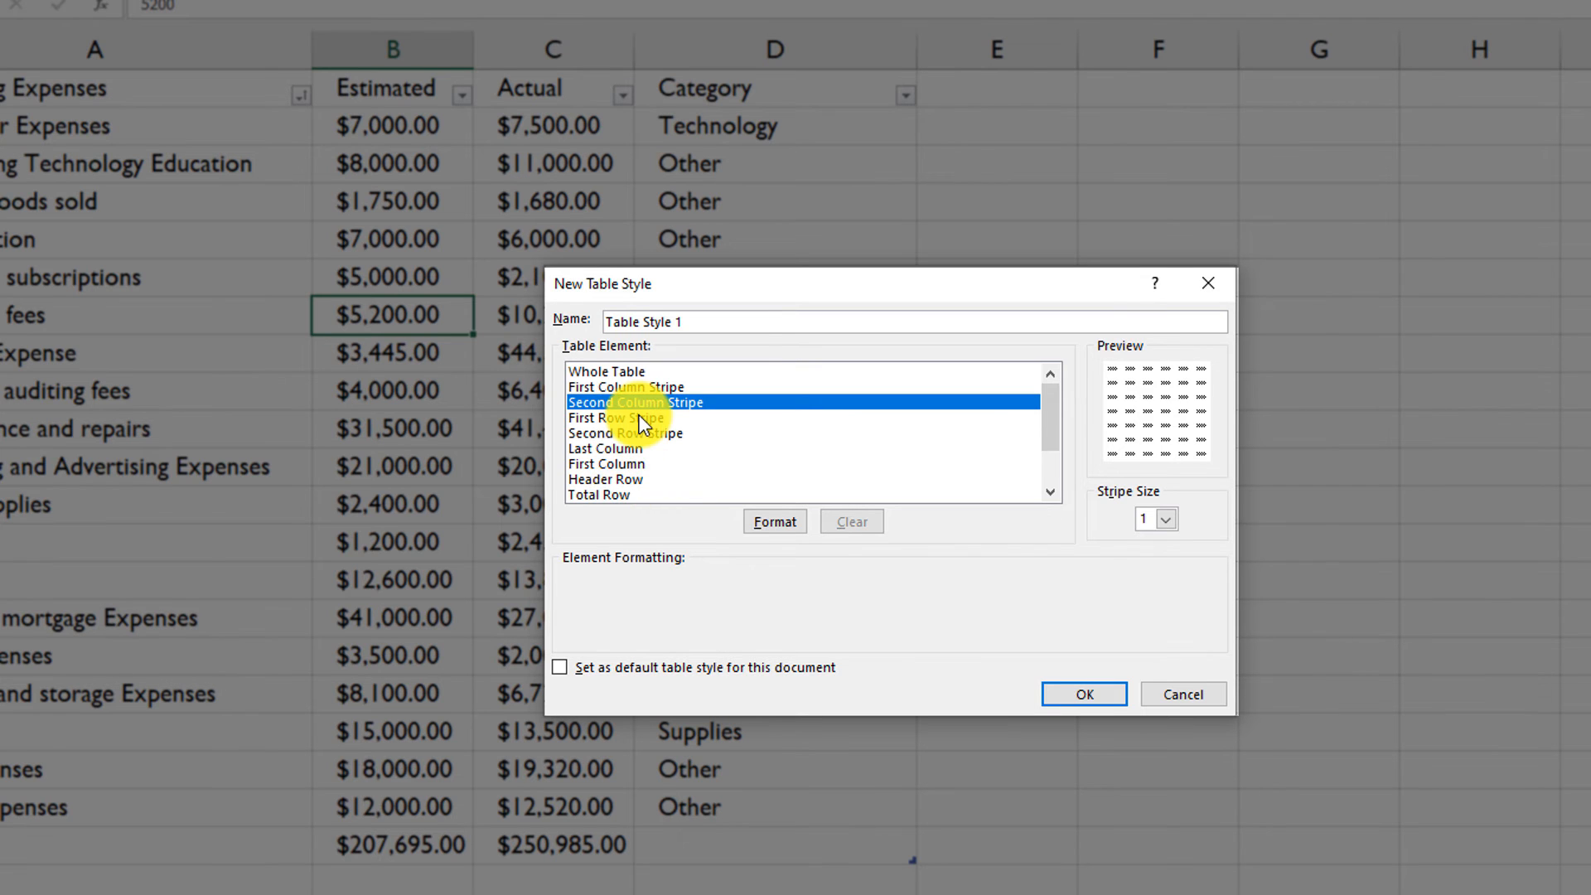
click(640, 416)
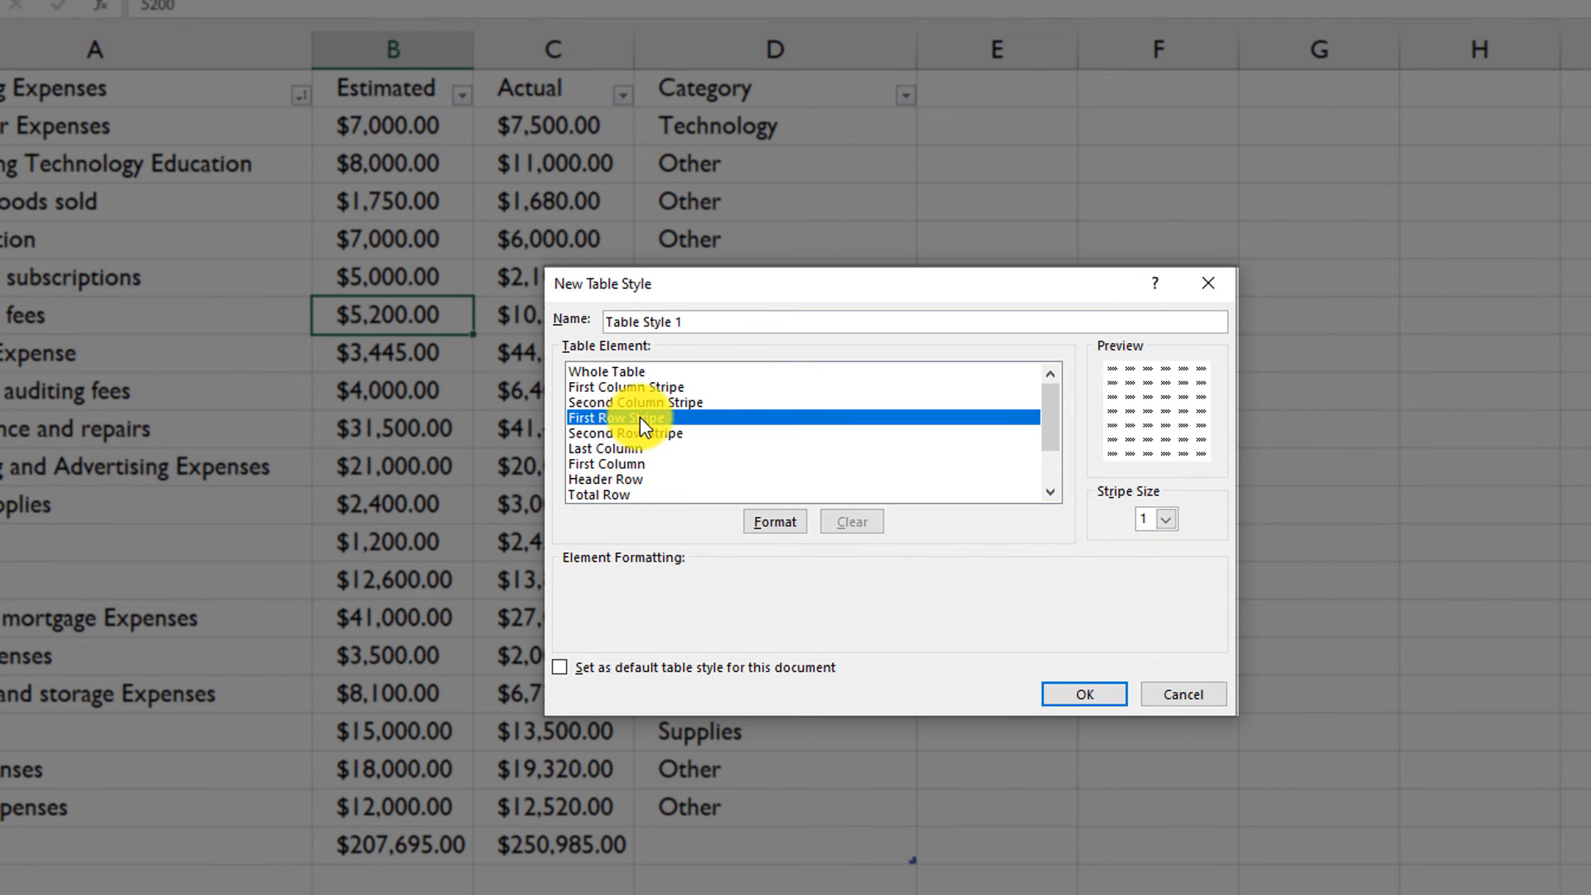
click(770, 522)
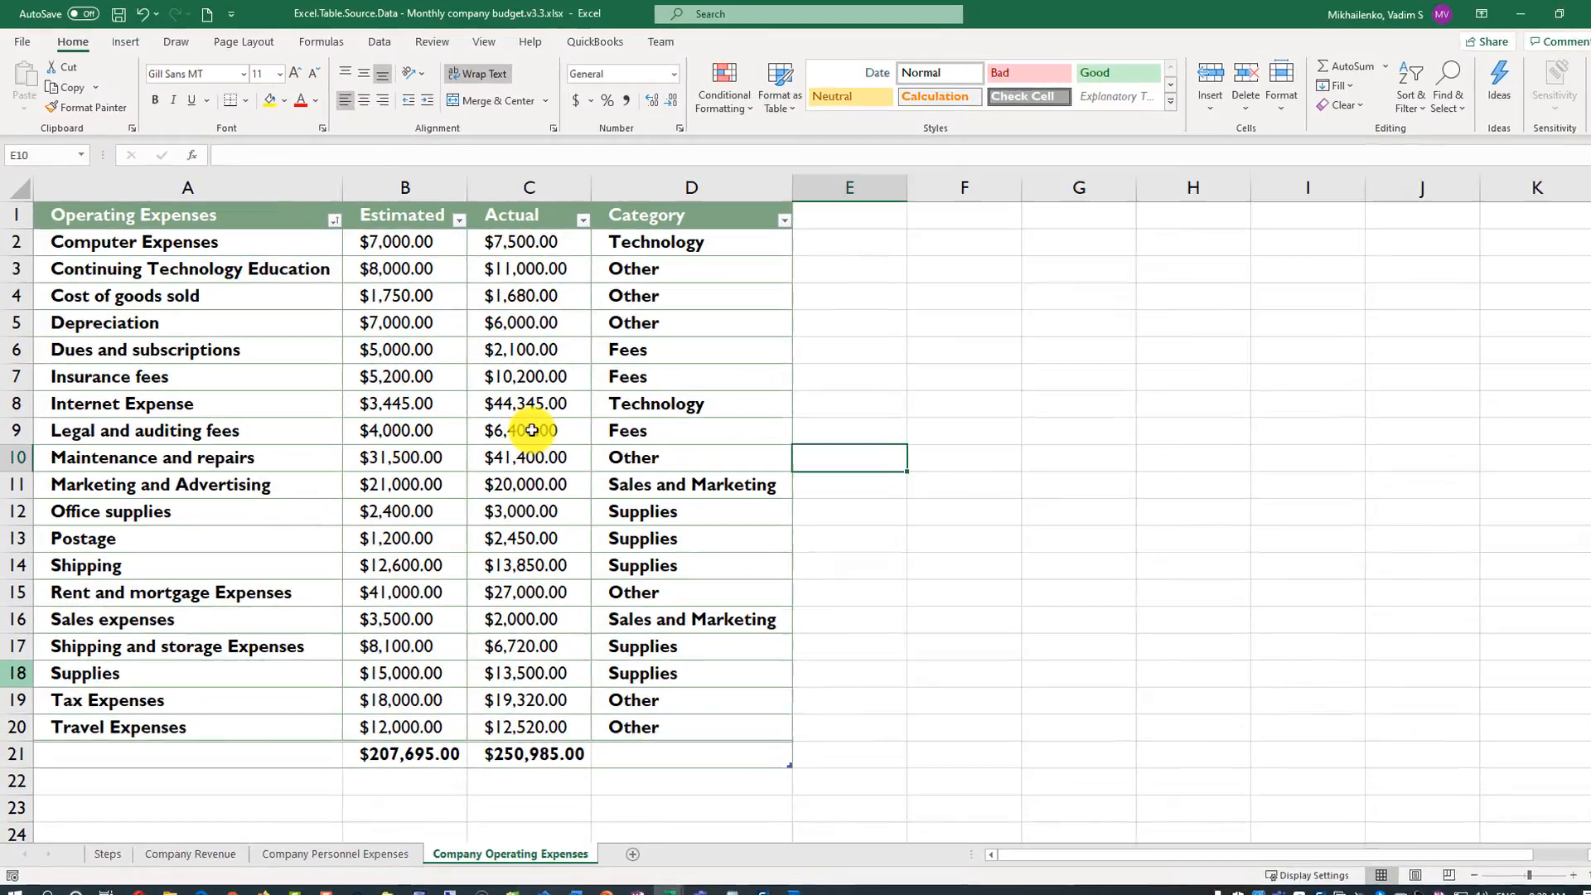
- Insert a Category slicer for the operating expenses table and move it onto the empty cells beside the table
click(532, 430)
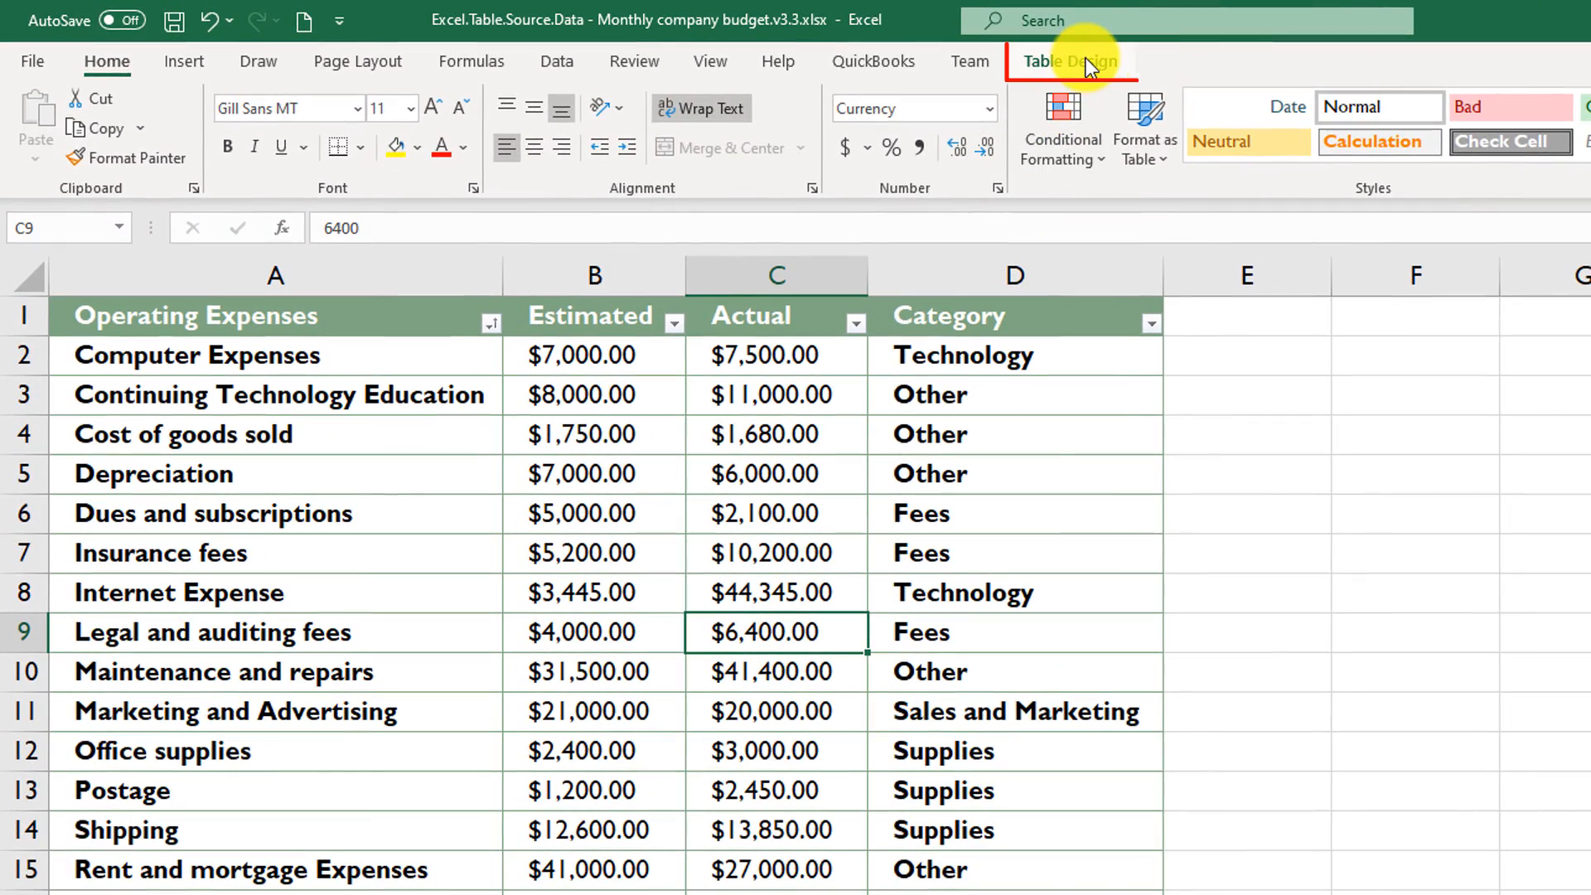
click(1086, 58)
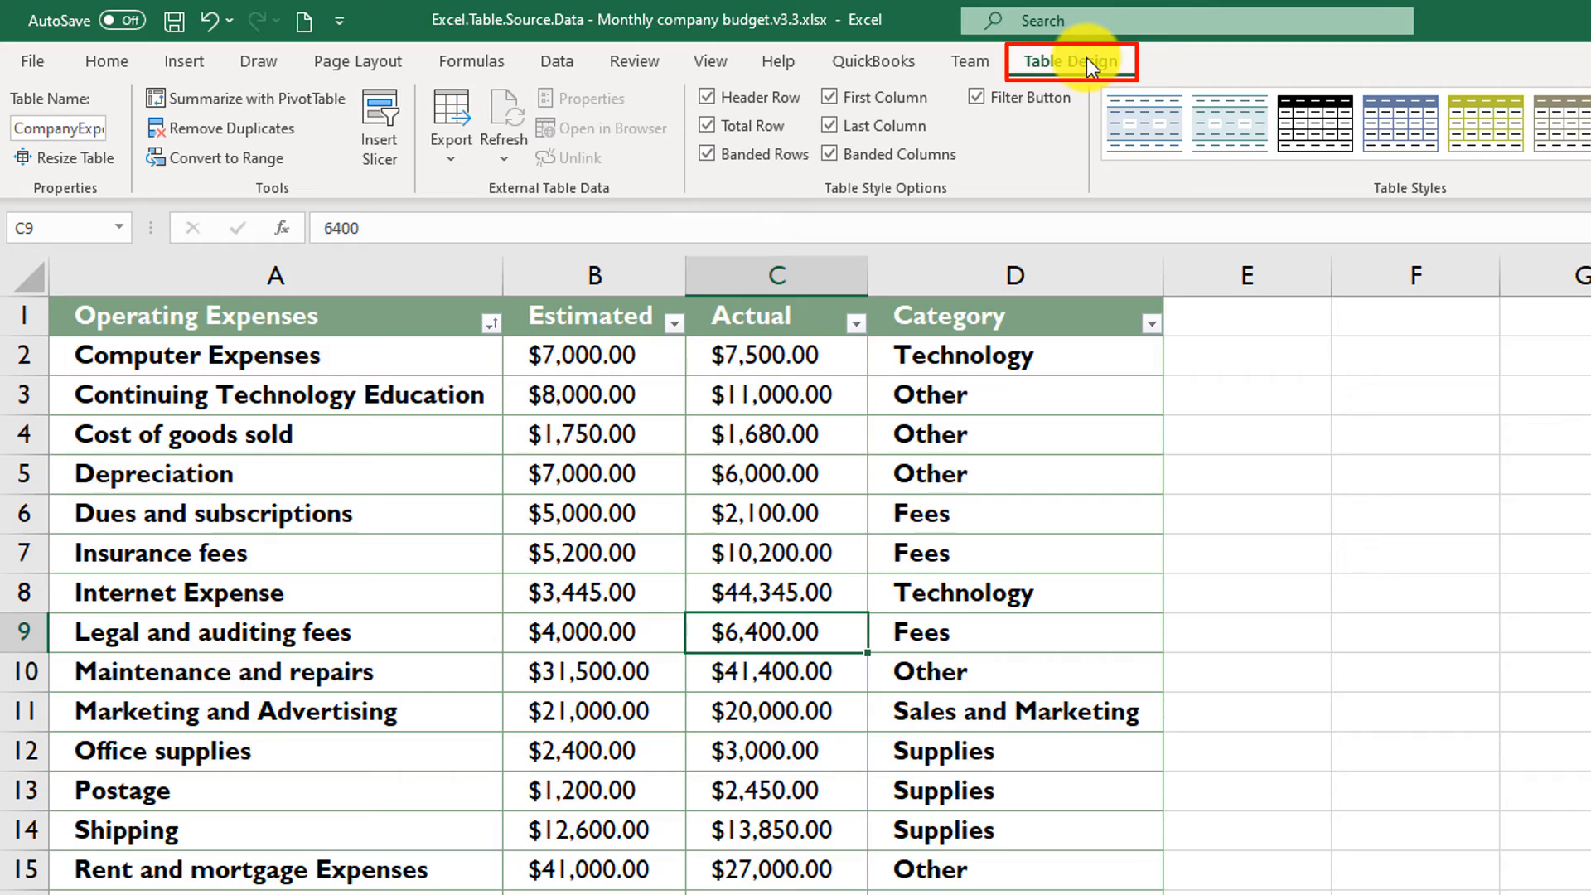
click(381, 125)
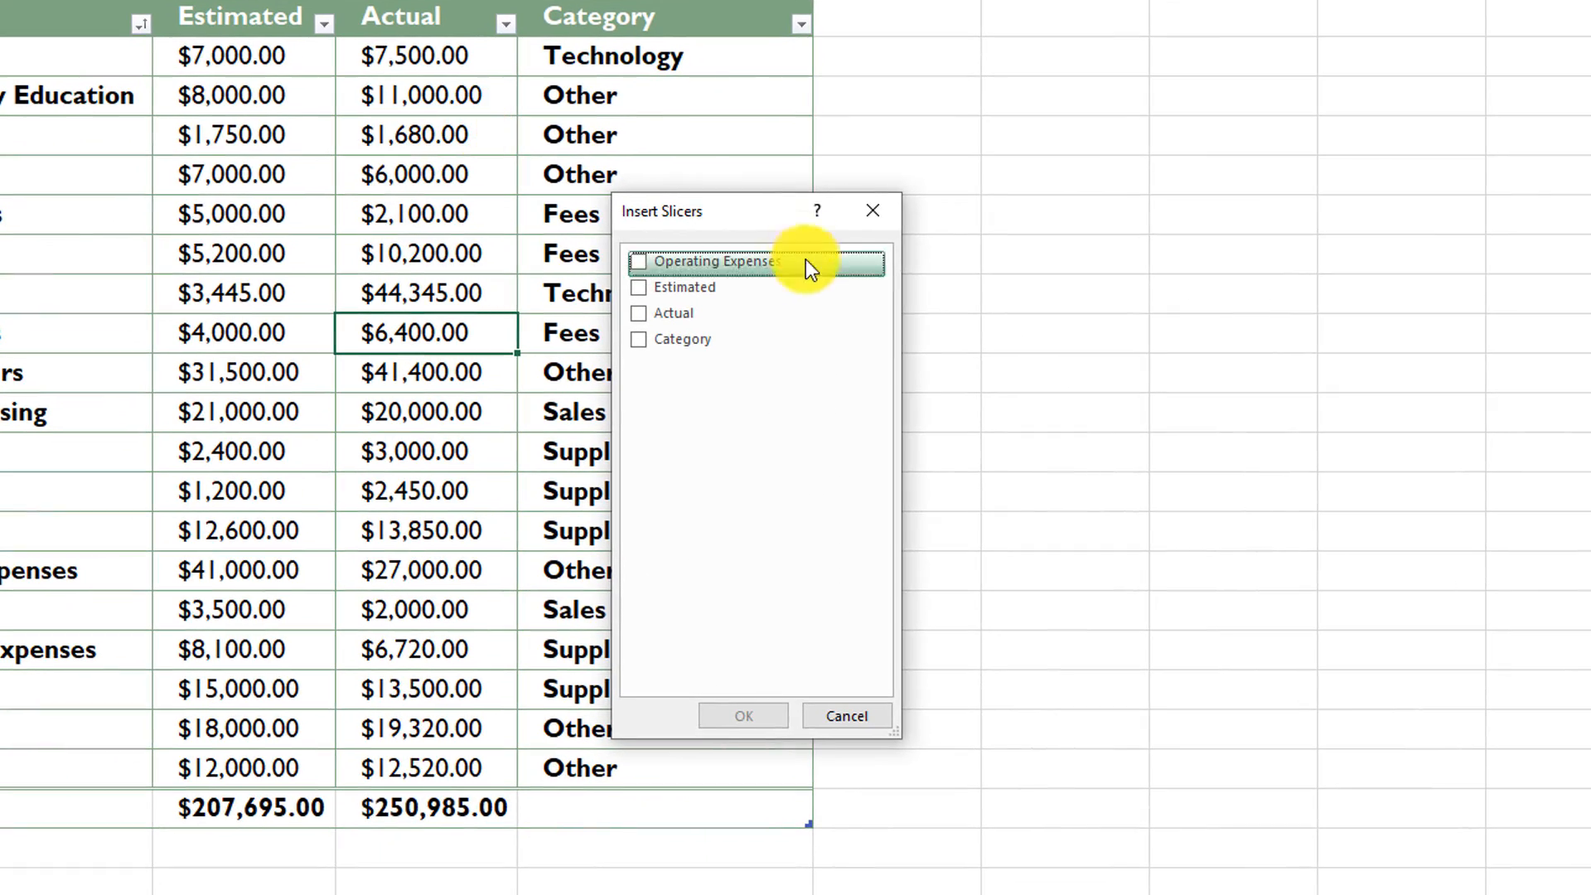
drag(843, 298, 1381, 271)
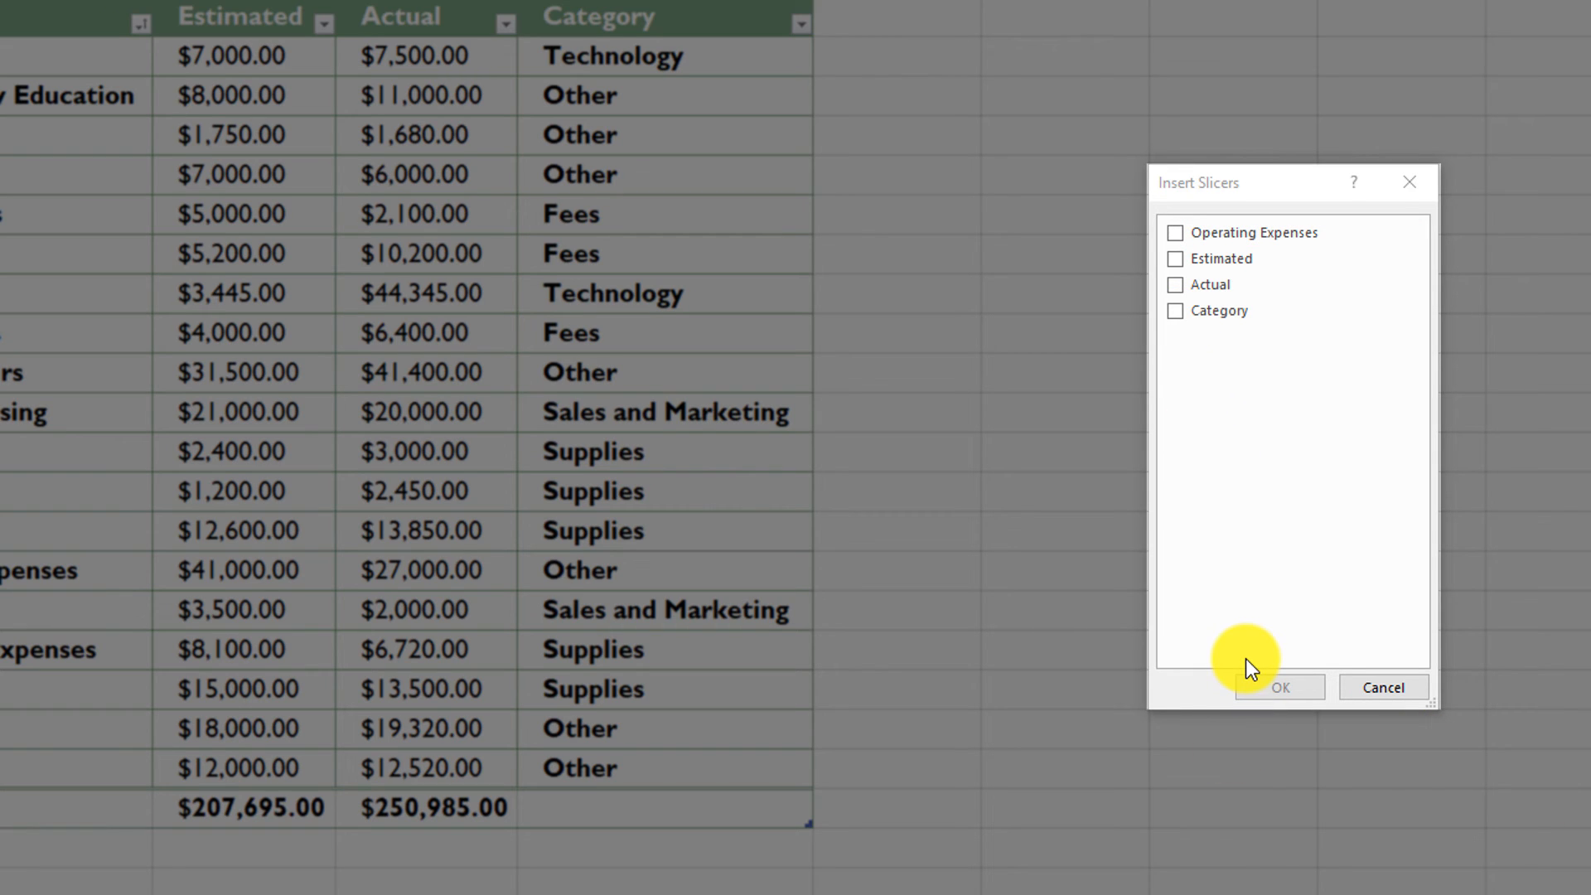
click(1174, 312)
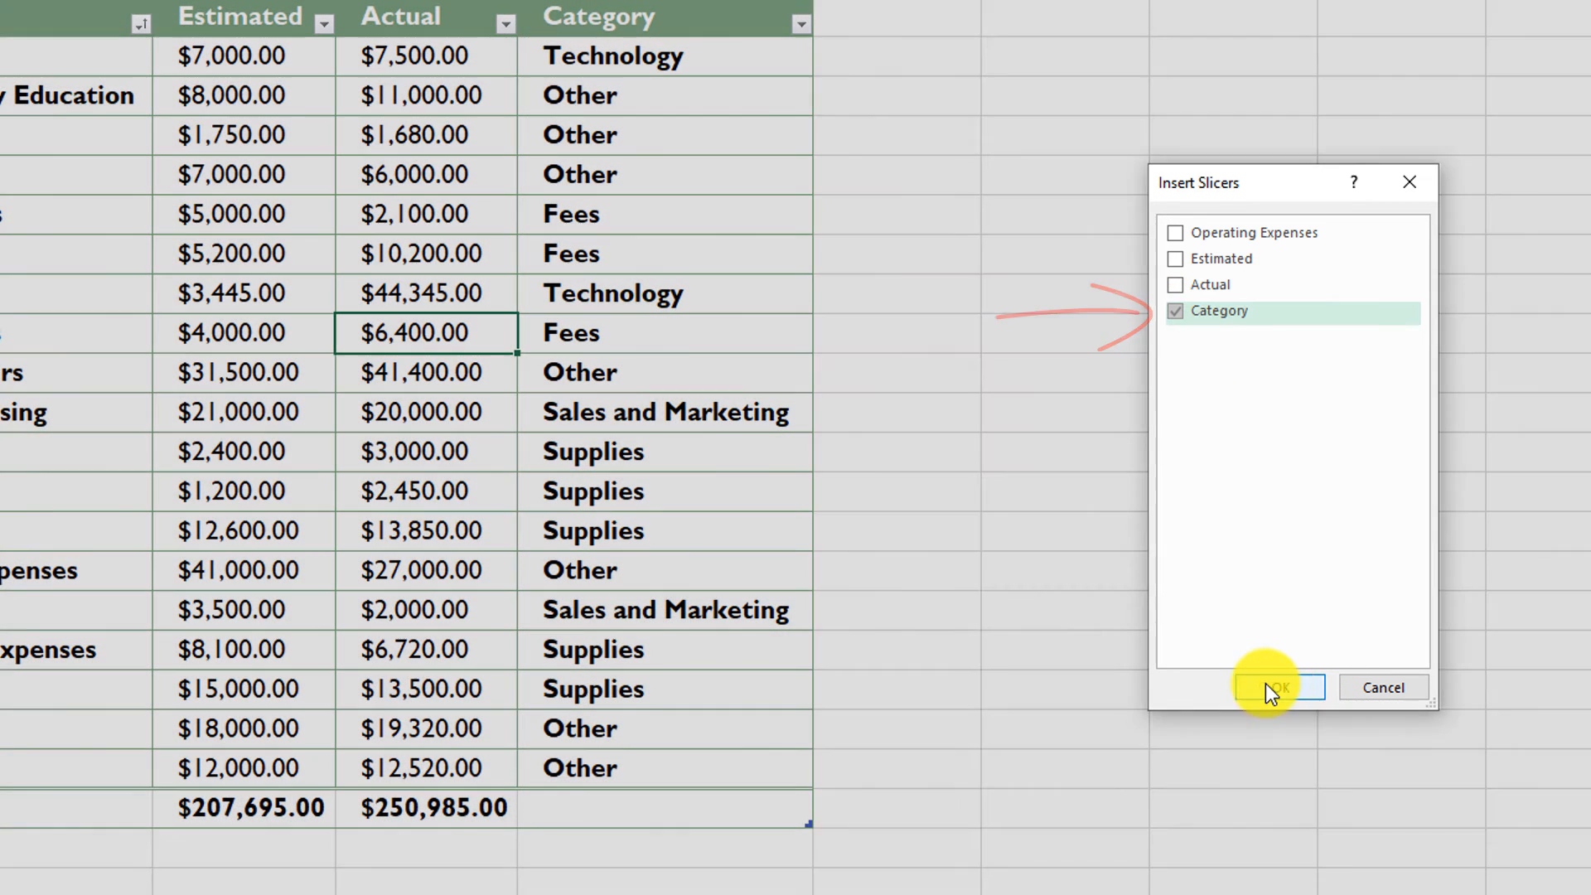
click(1281, 687)
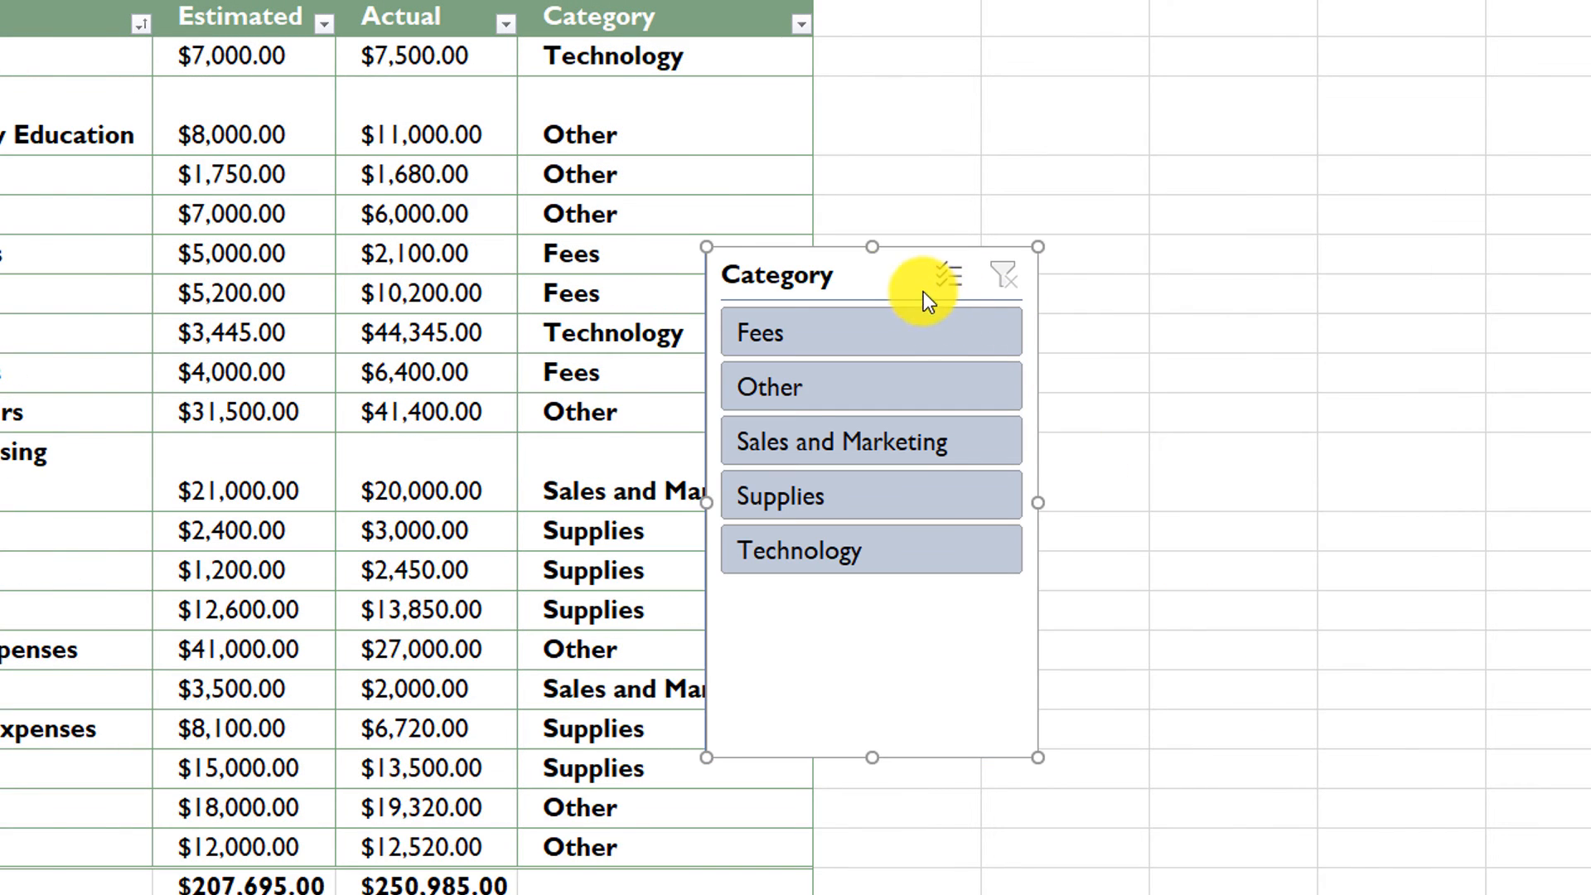
drag(890, 275, 1272, 162)
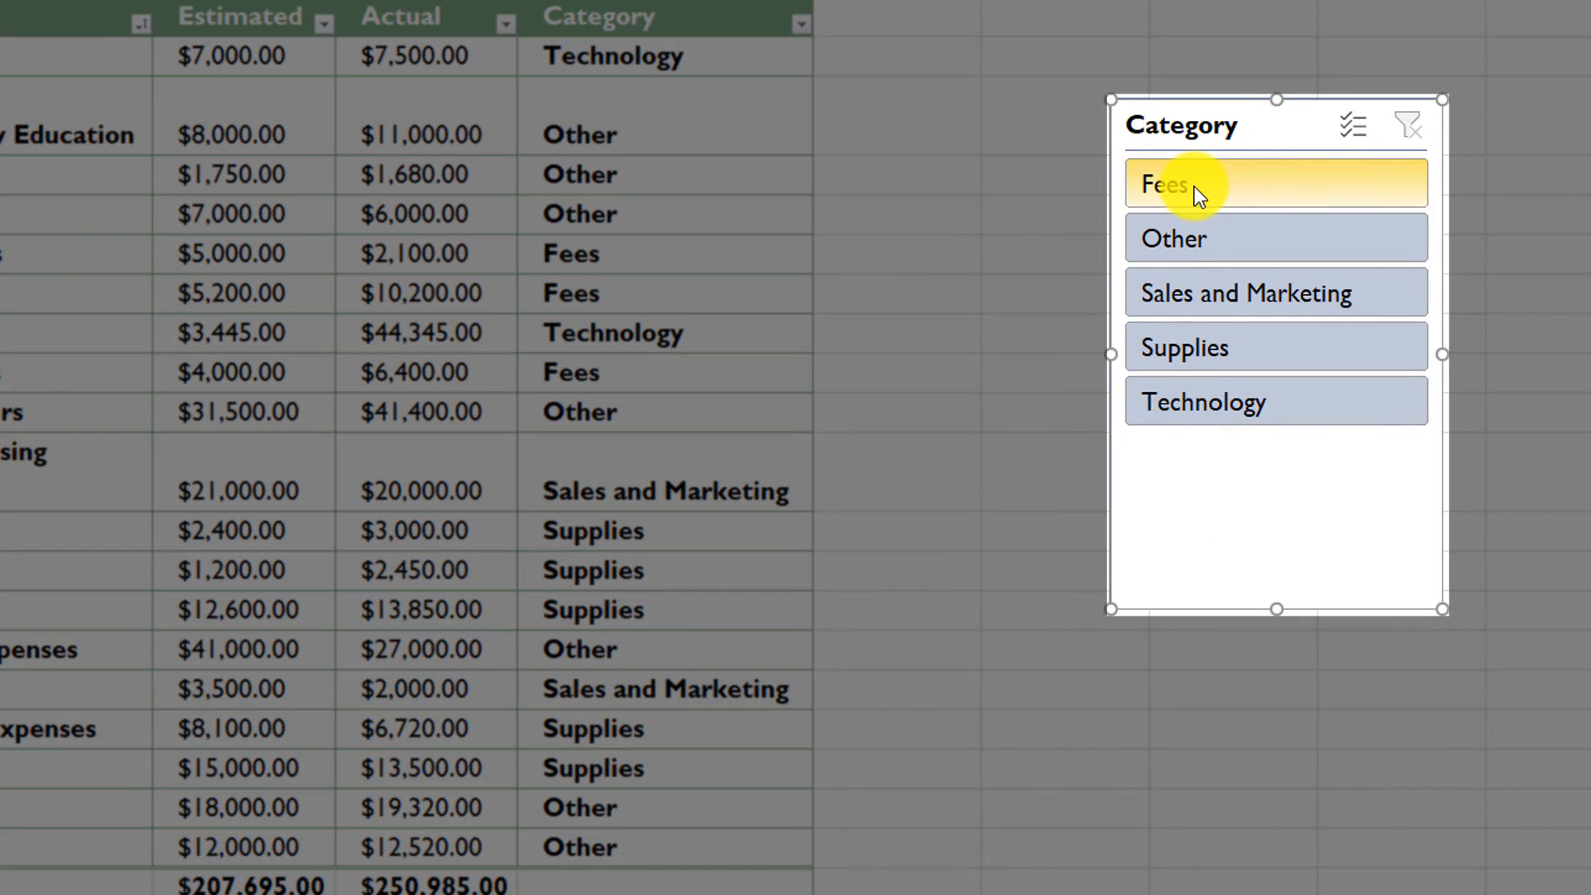
- Filter the table through the slicer by Fees, Other and Technology in turn, and extend the Technology selection to Supplies and Sales and Marketing
click(1195, 185)
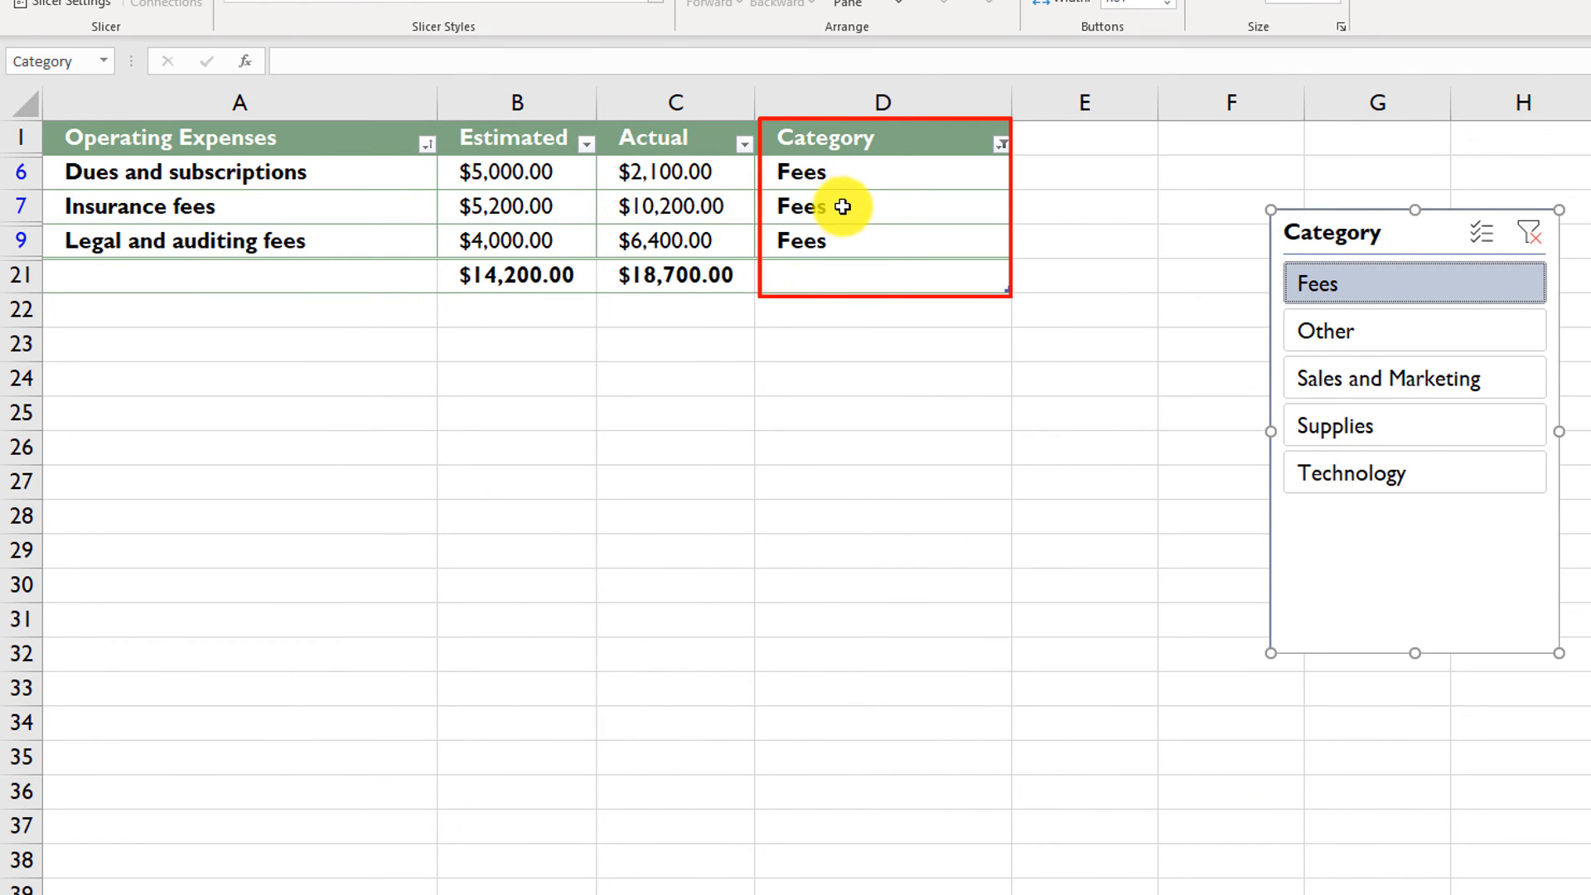
click(1334, 330)
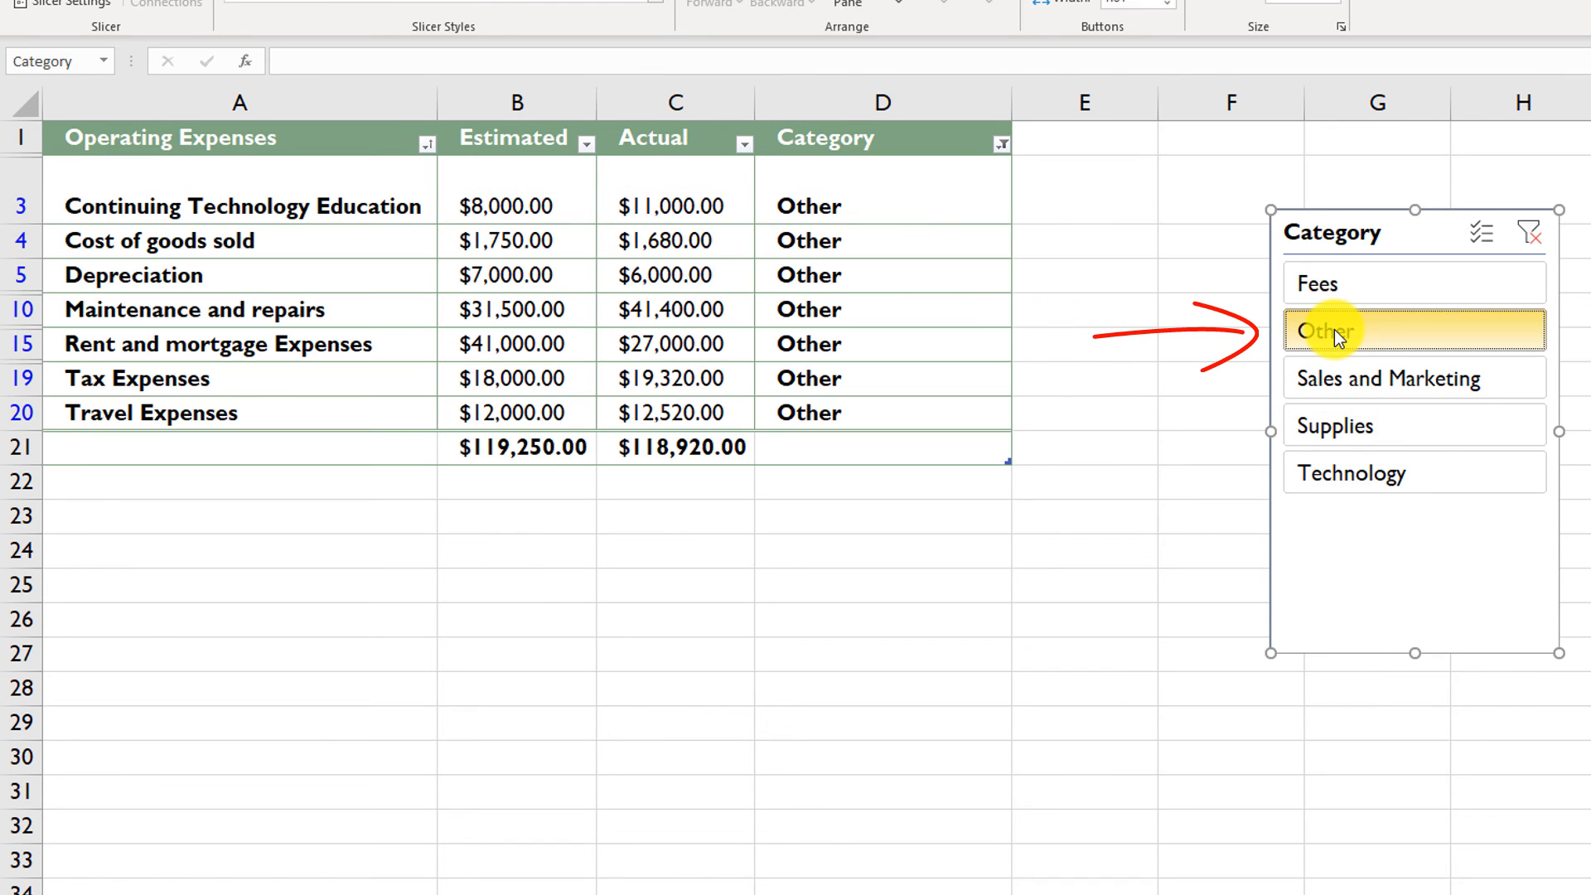
click(1326, 477)
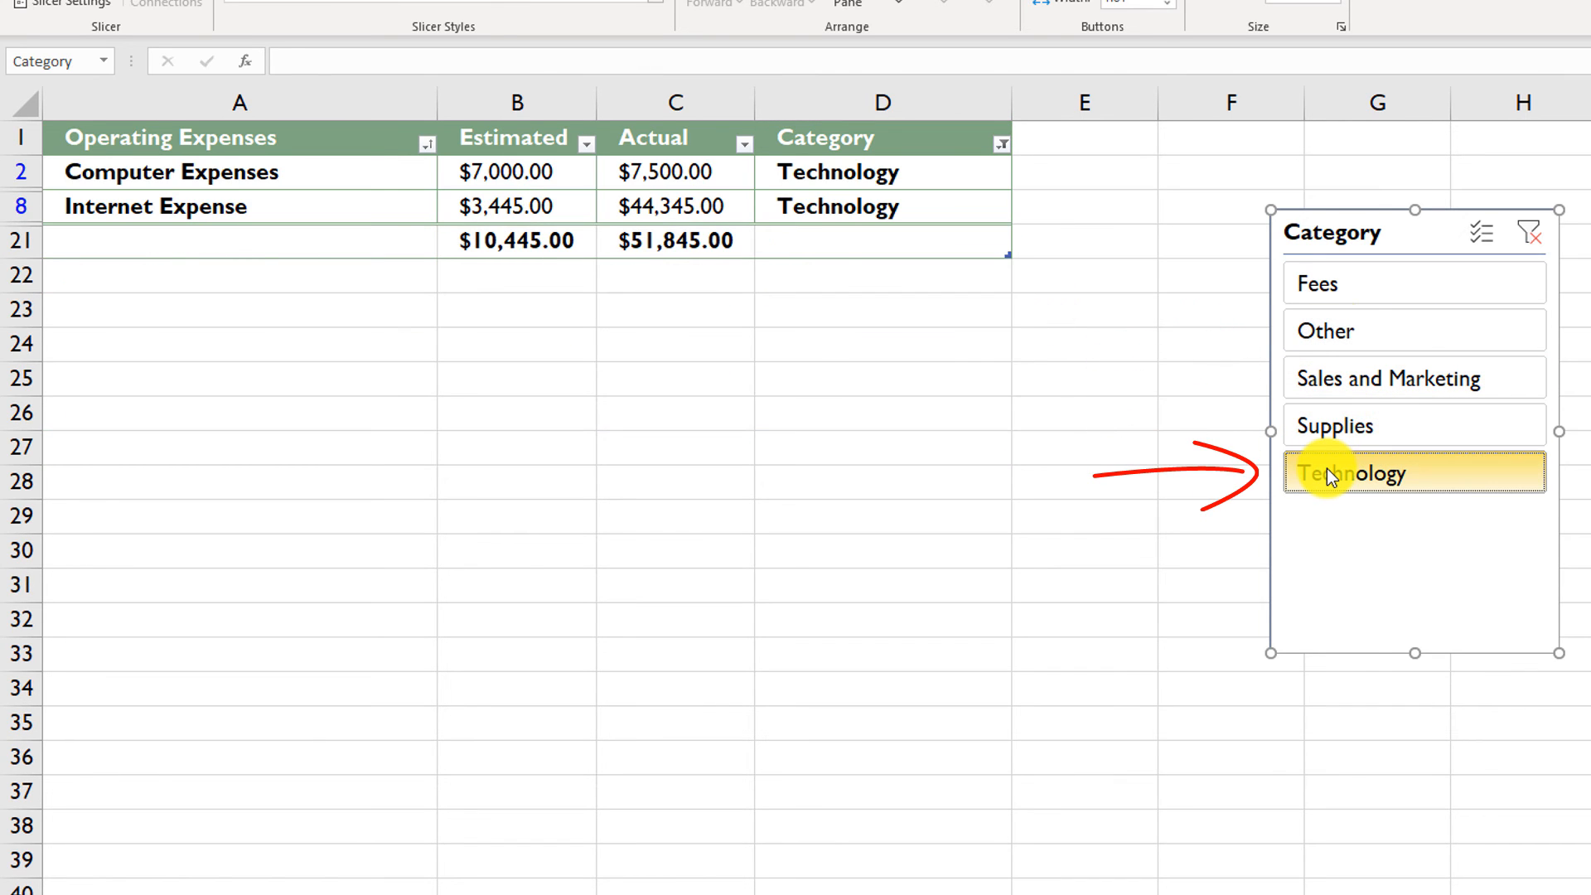
shift+click(1350, 426)
shift+click(1361, 385)
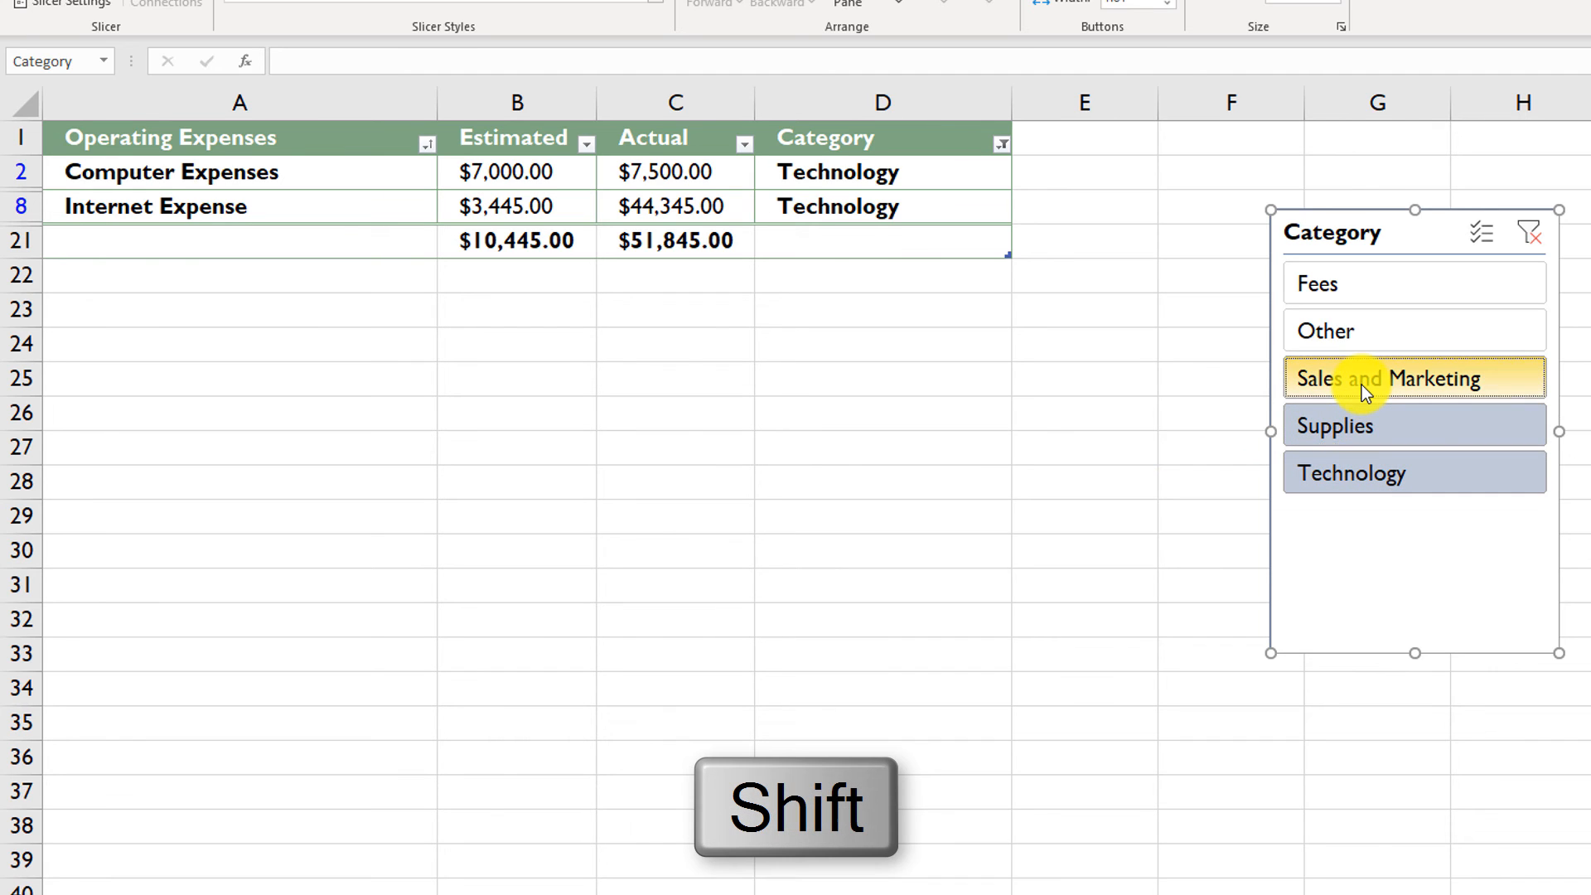
- Filter the table to both Fees and Other with the Category slicer, and clear the slicer's filter
click(1480, 232)
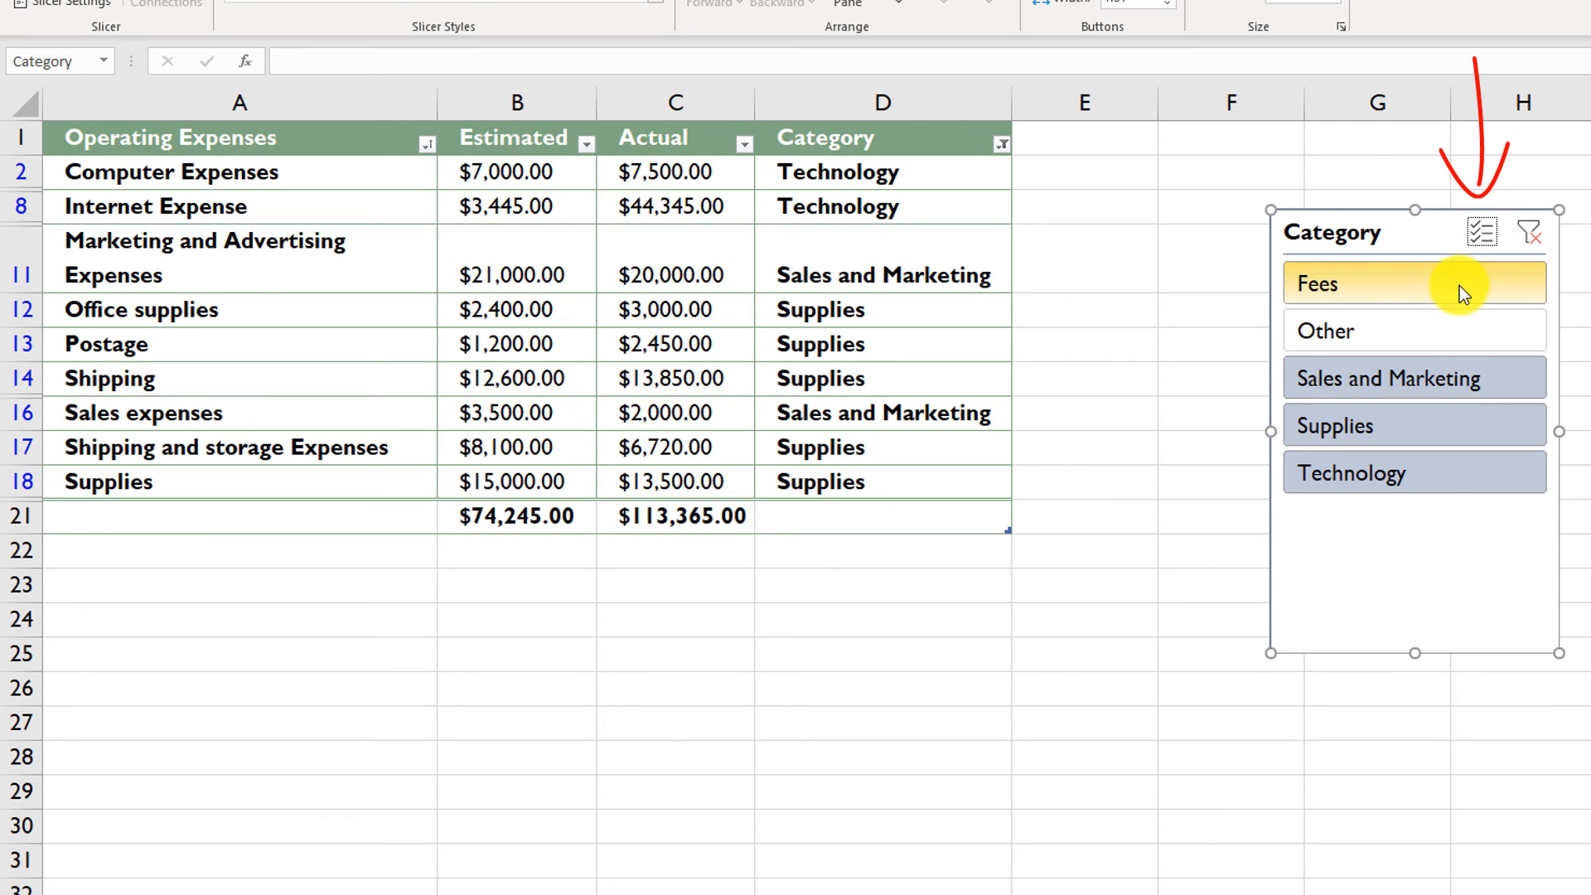
drag(1459, 286, 1460, 327)
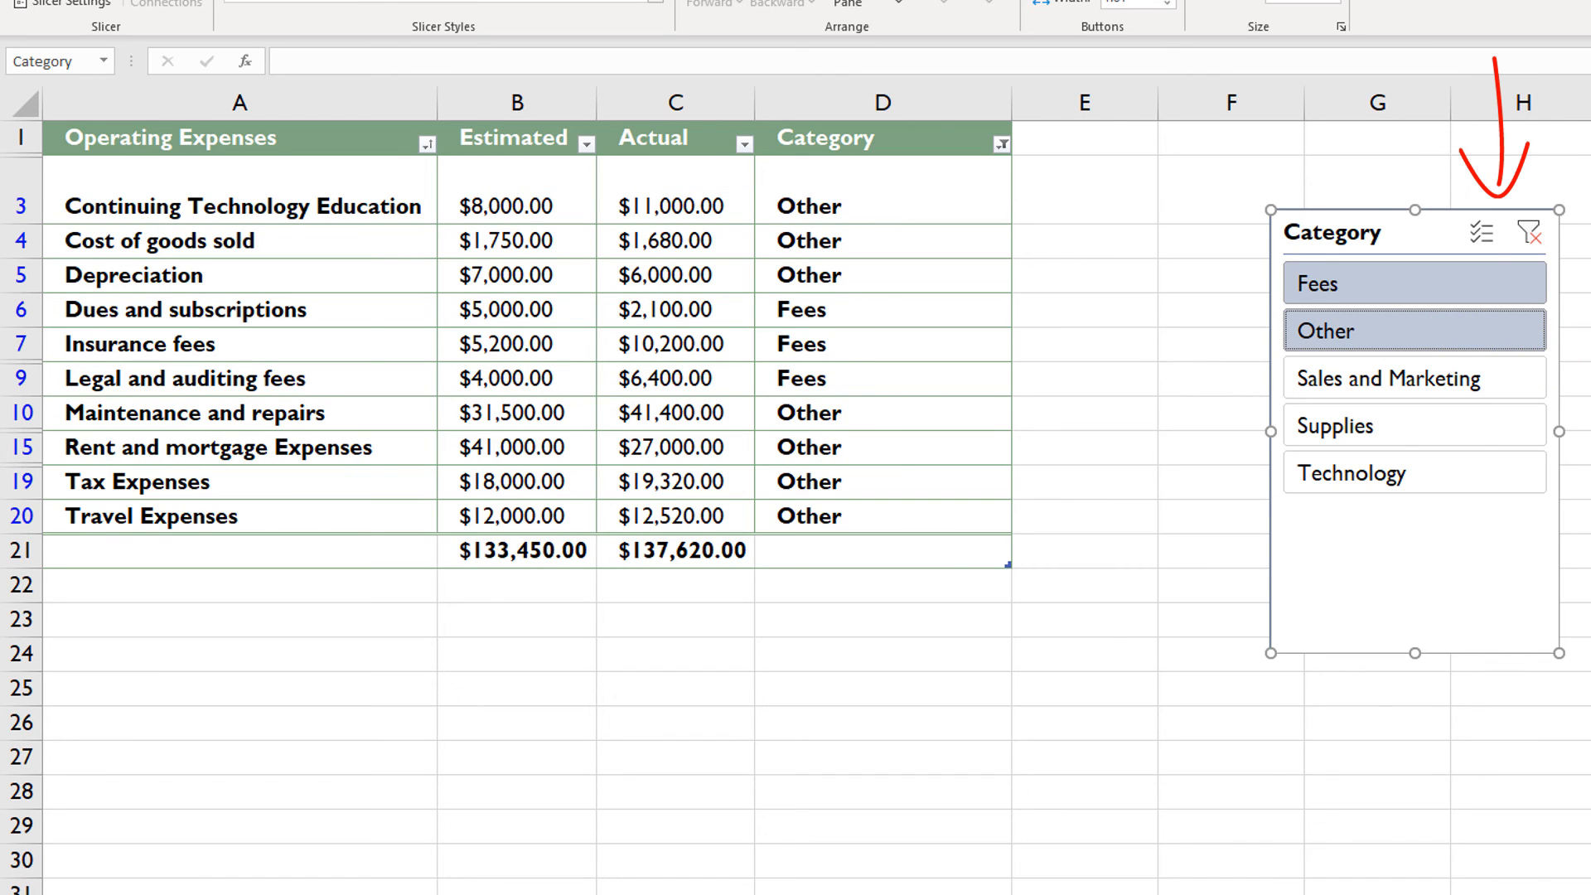
click(1535, 237)
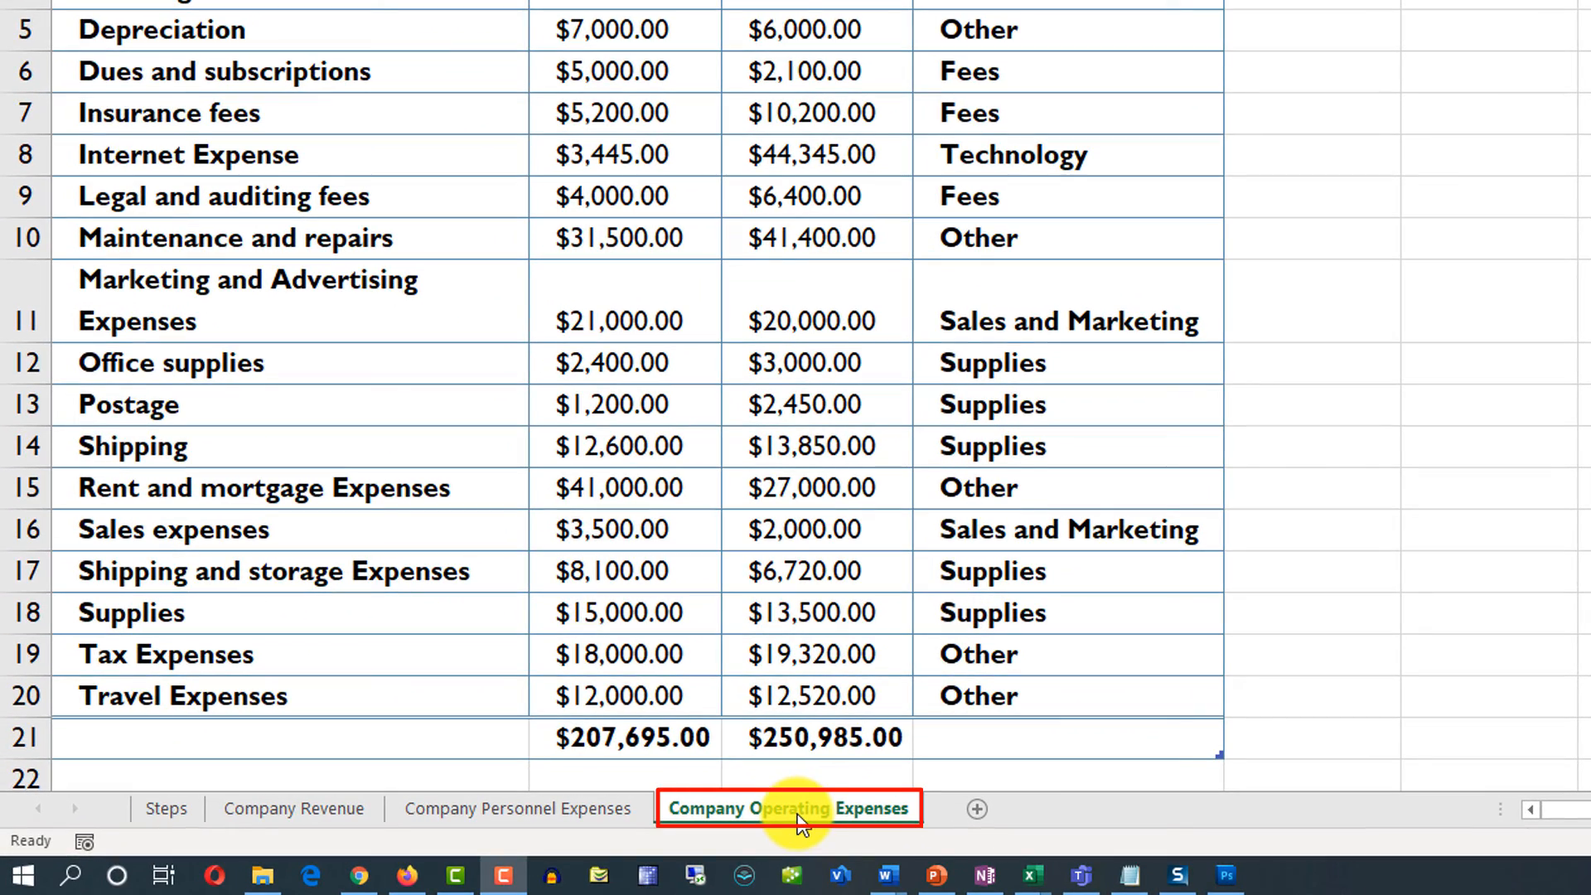
- Create a copy of the Company Operating Expenses sheet, placed before the original in the same workbook
right_click(799, 816)
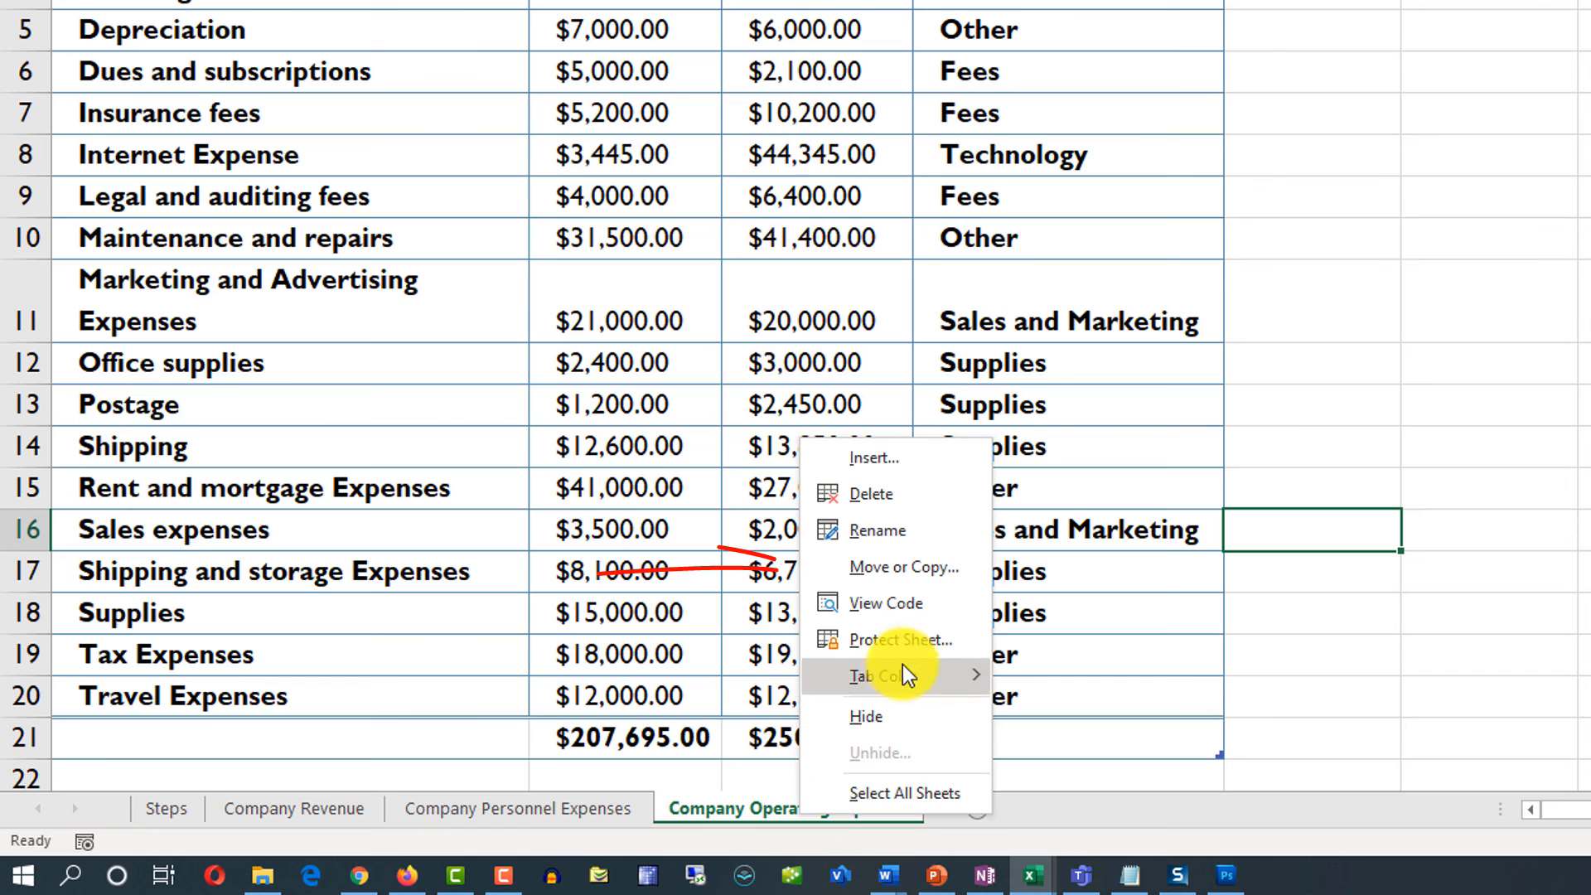
click(914, 567)
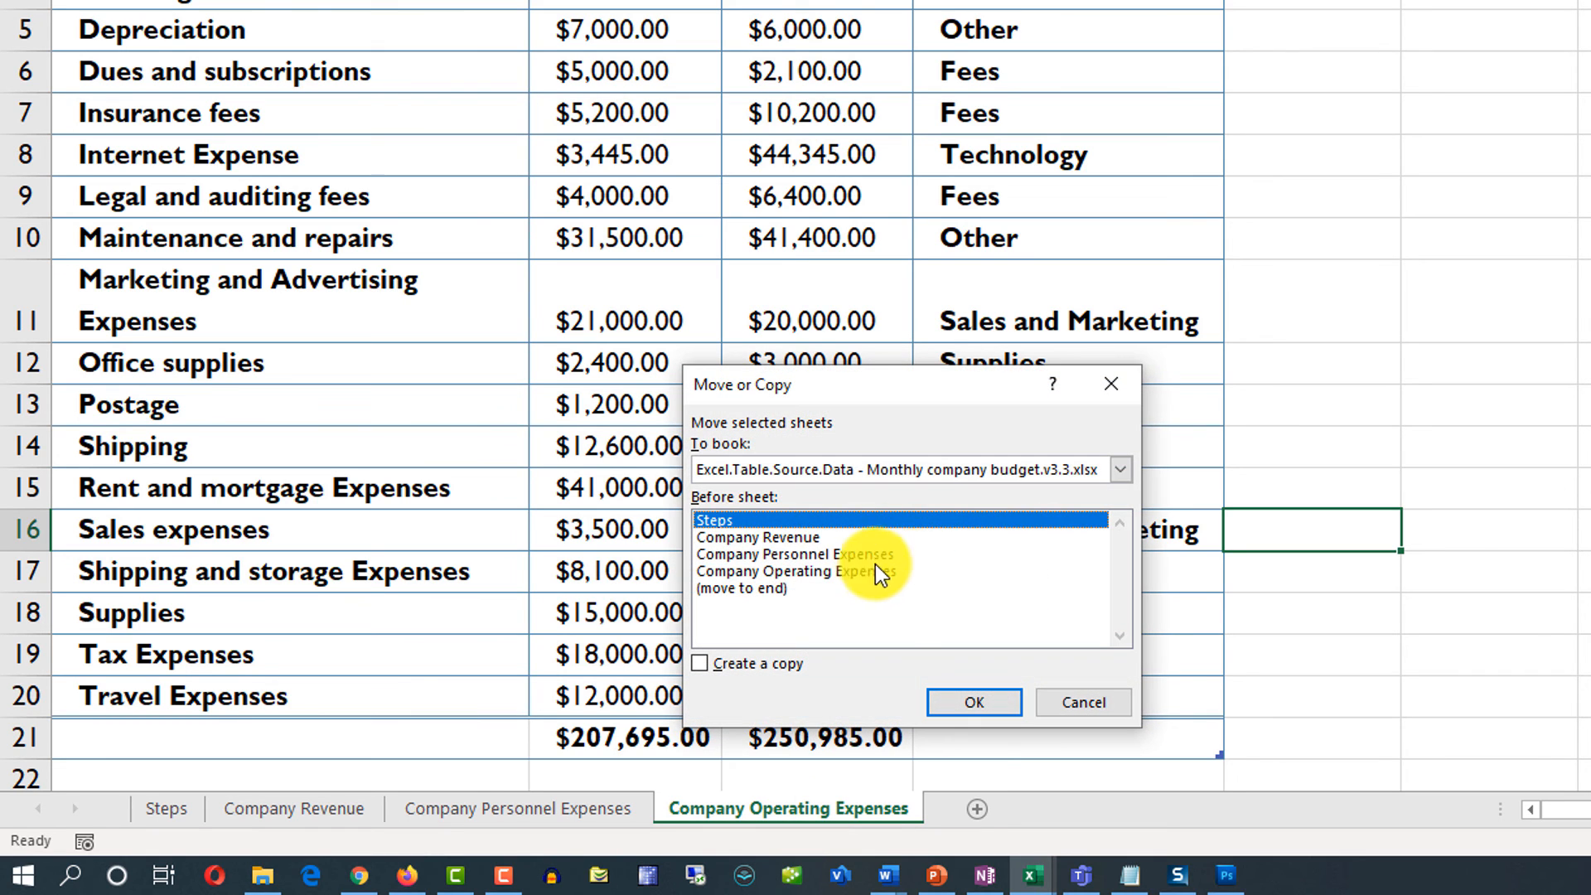
click(806, 572)
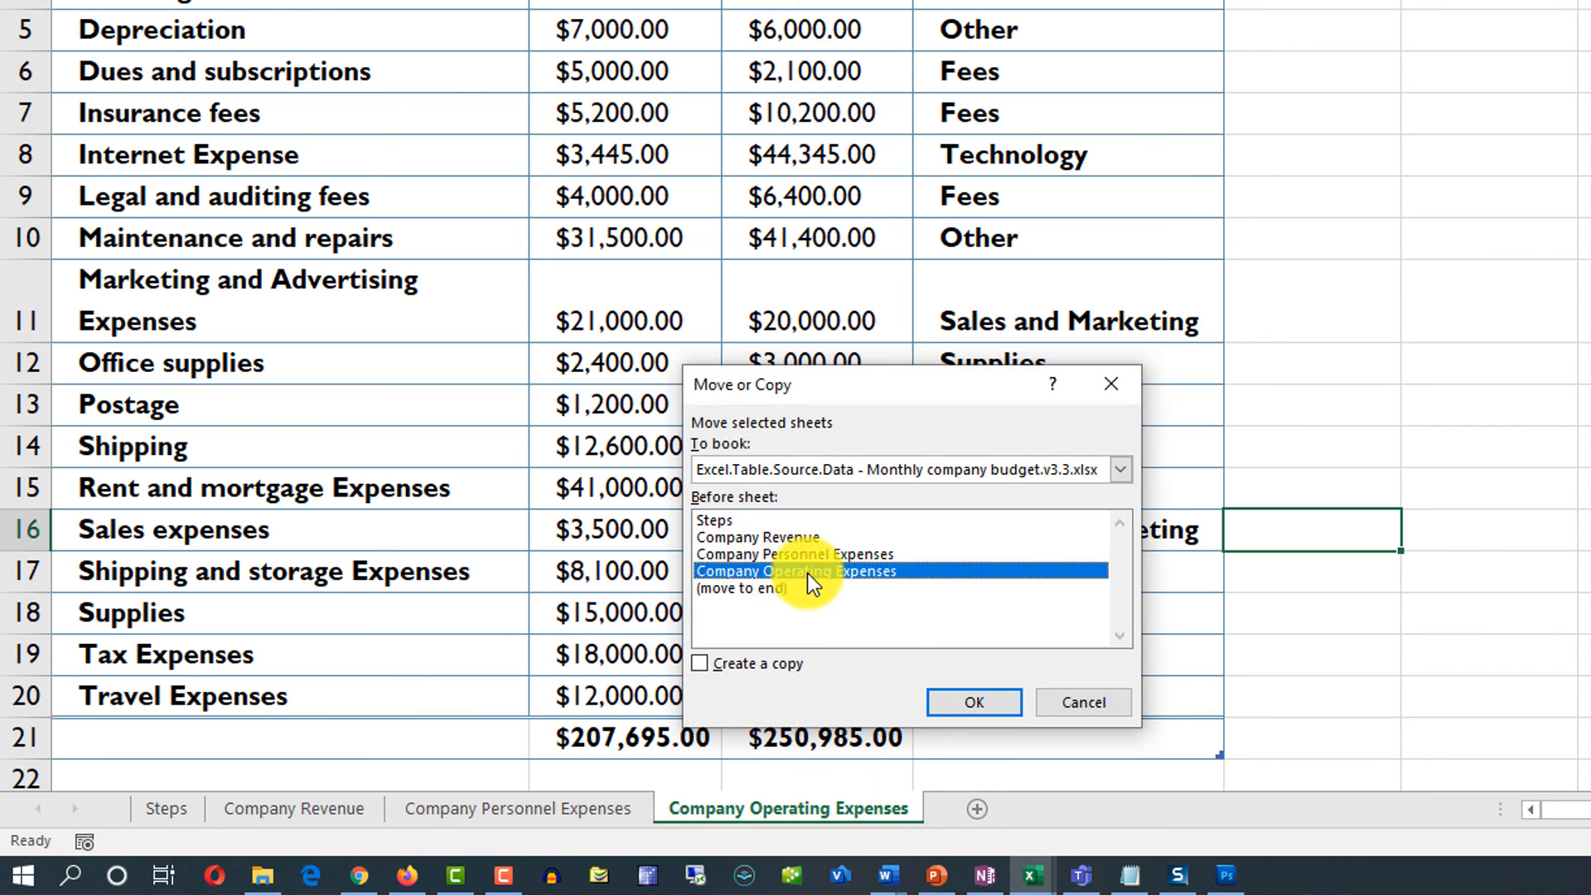
click(700, 663)
click(986, 703)
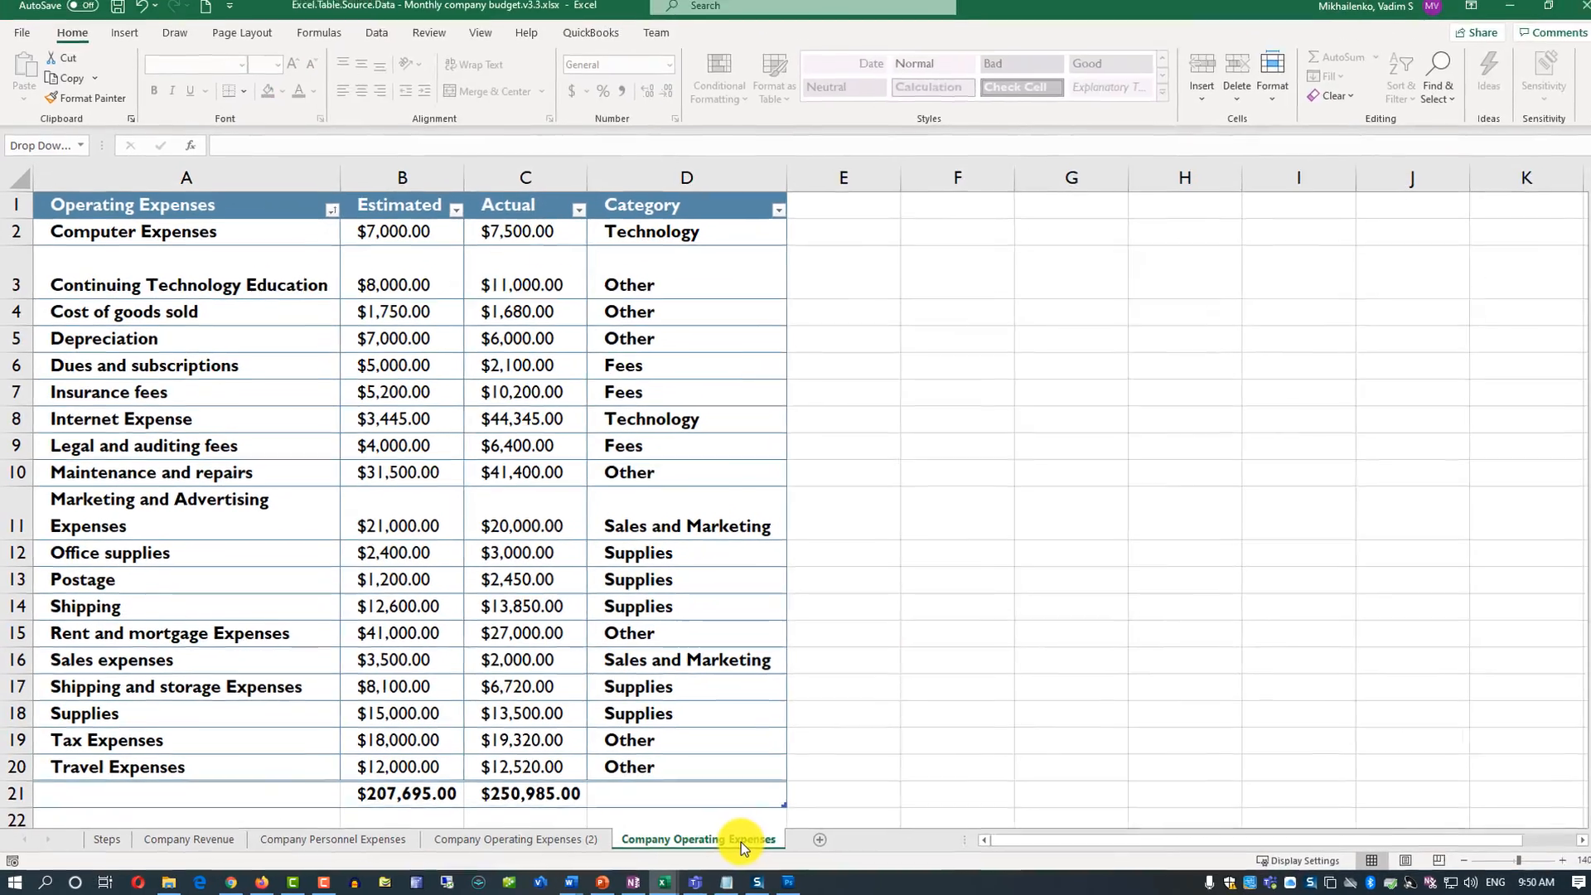
- Check the full table name of the expense table on the original Company Operating Expenses sheet
click(1007, 815)
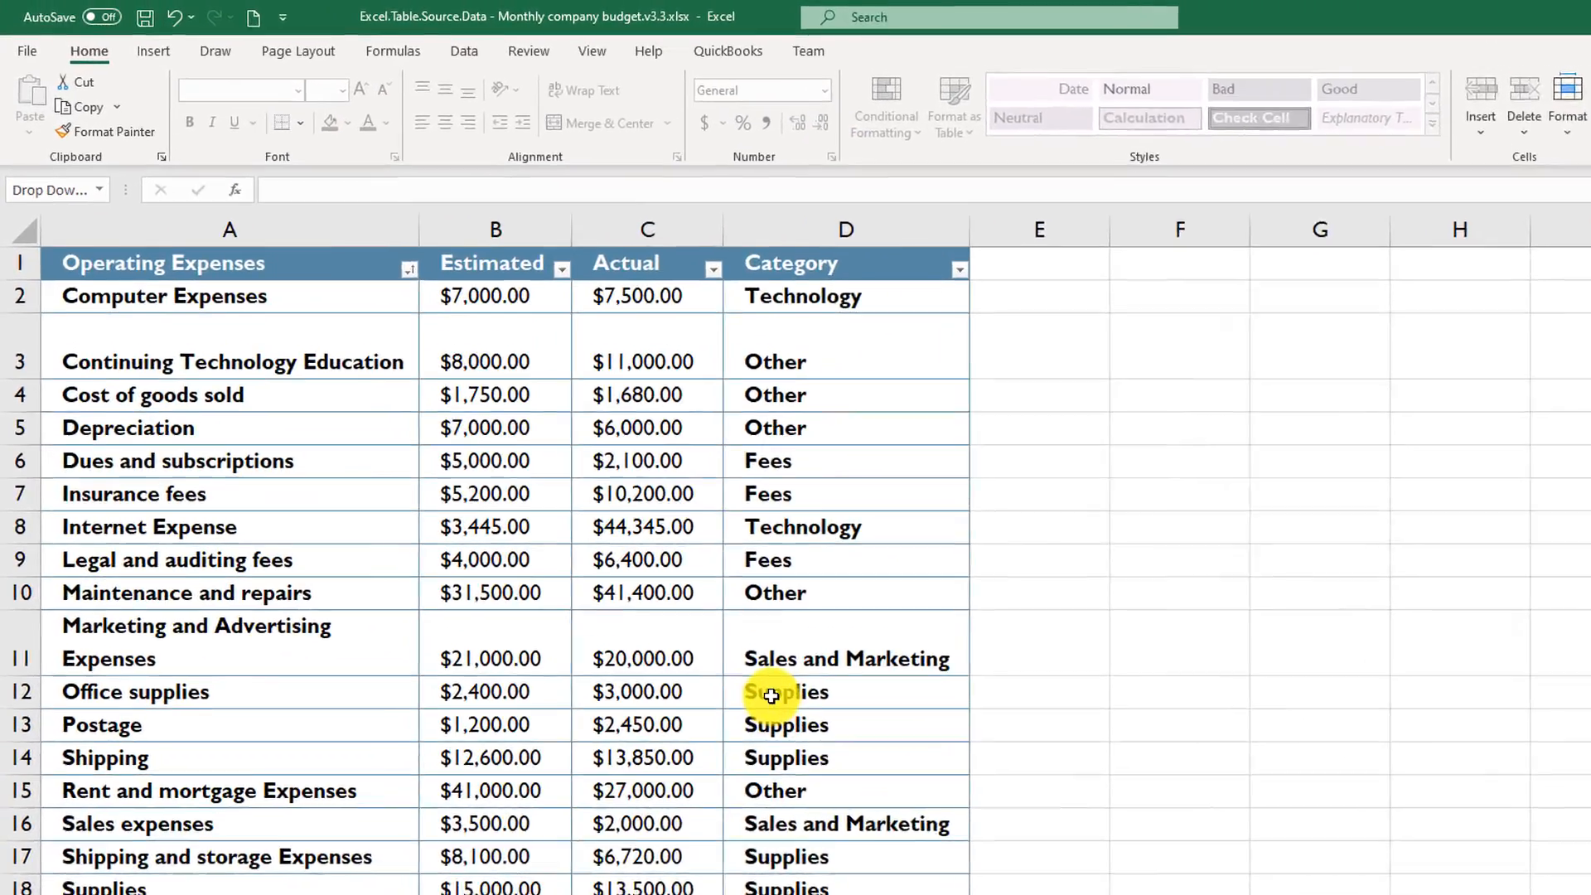
click(638, 557)
click(1092, 62)
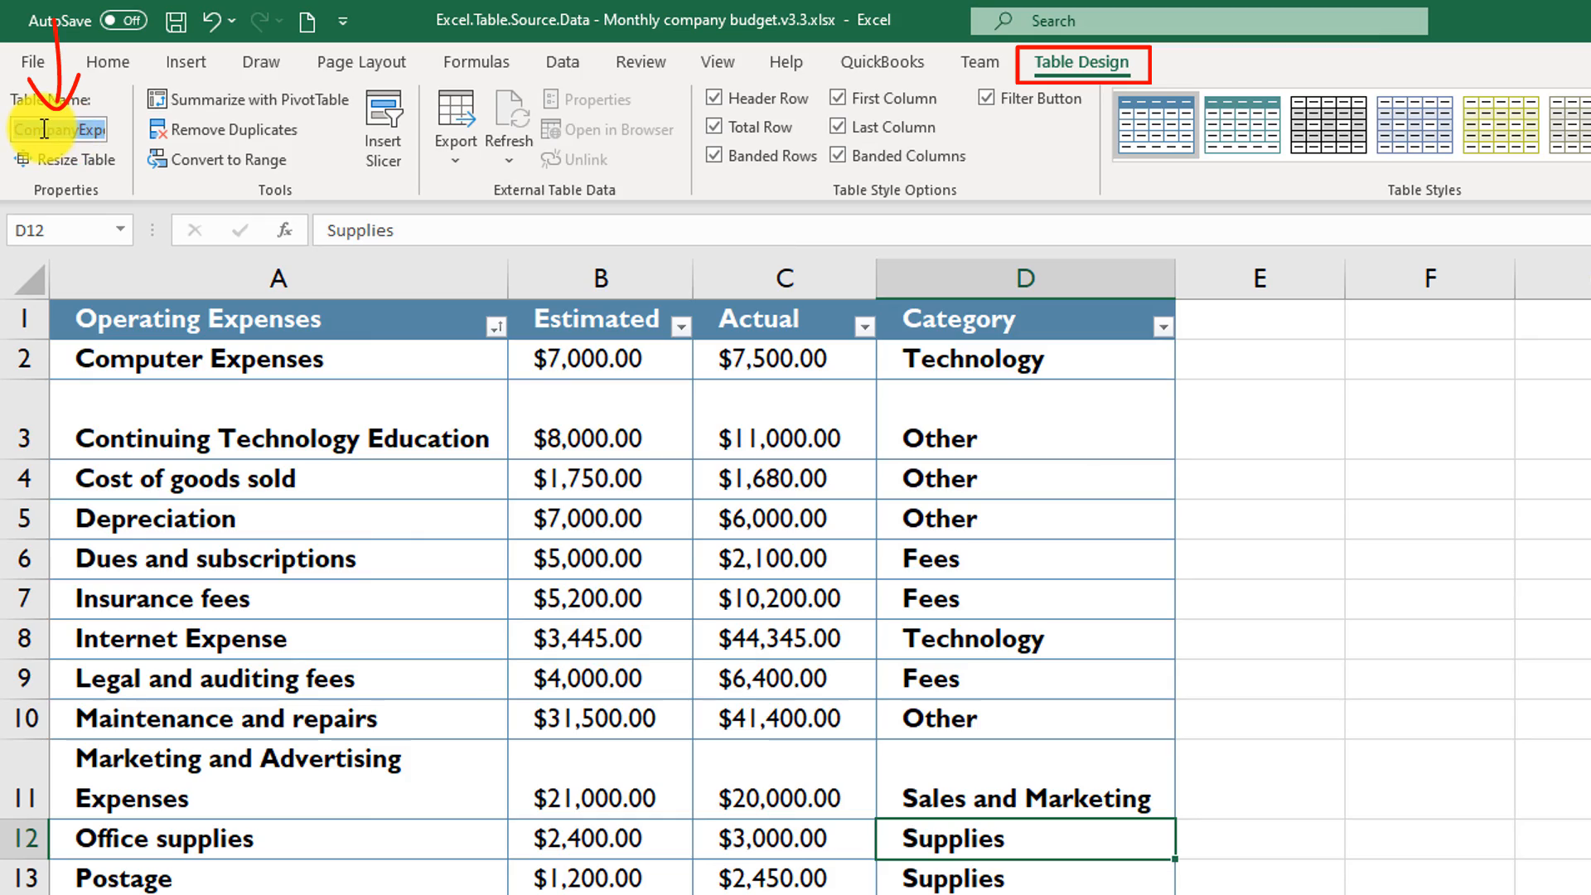
drag(39, 130, 135, 139)
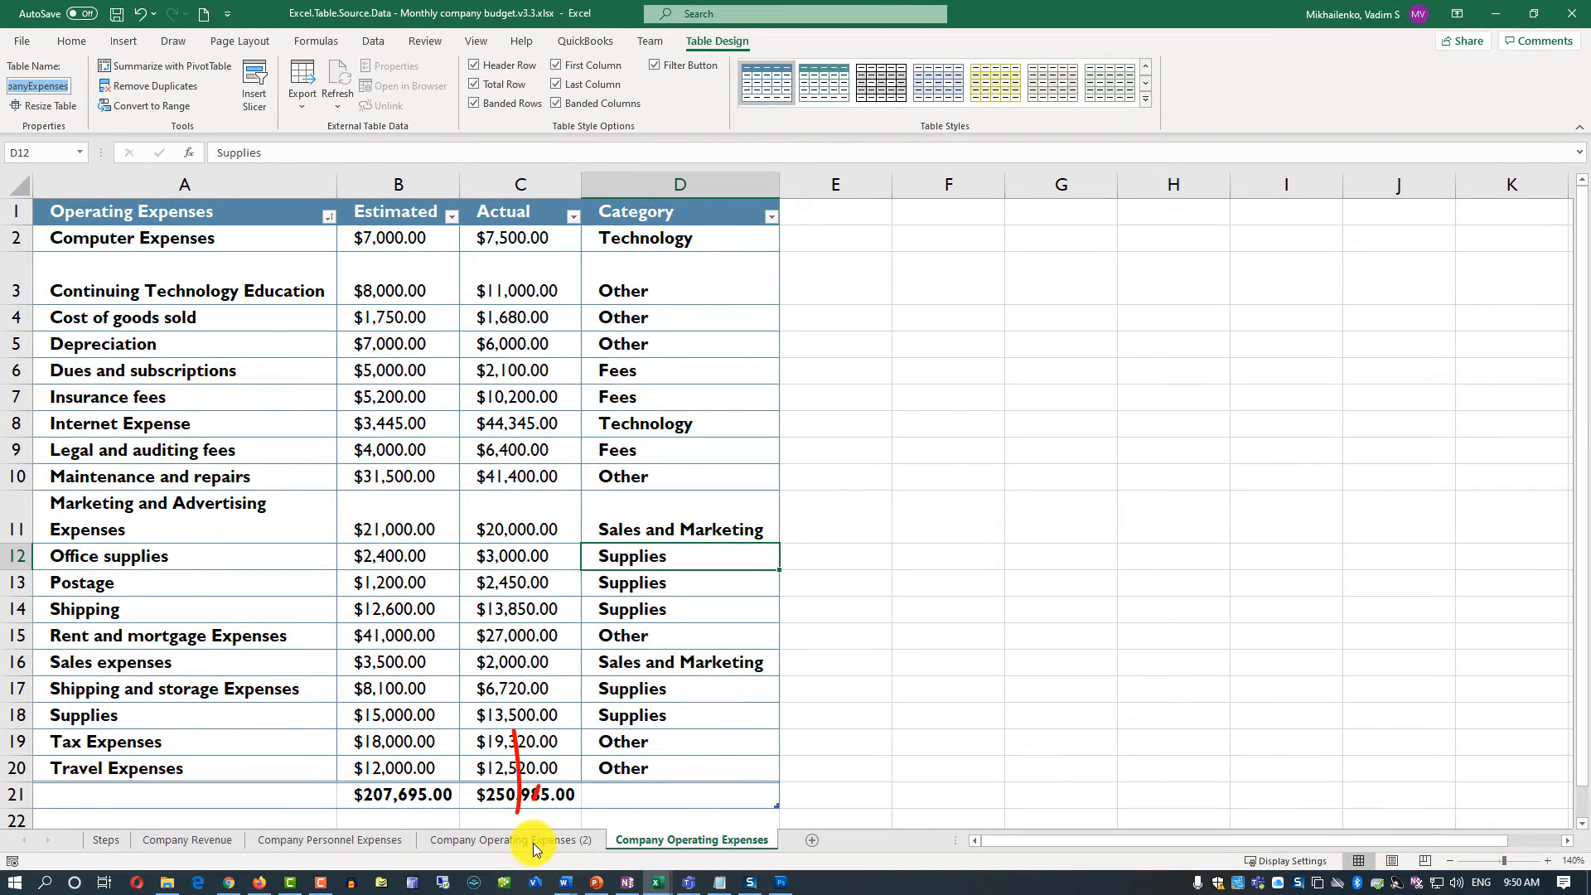
- Check the full name of the duplicated table on the Company Operating Expenses (2) sheet
click(534, 842)
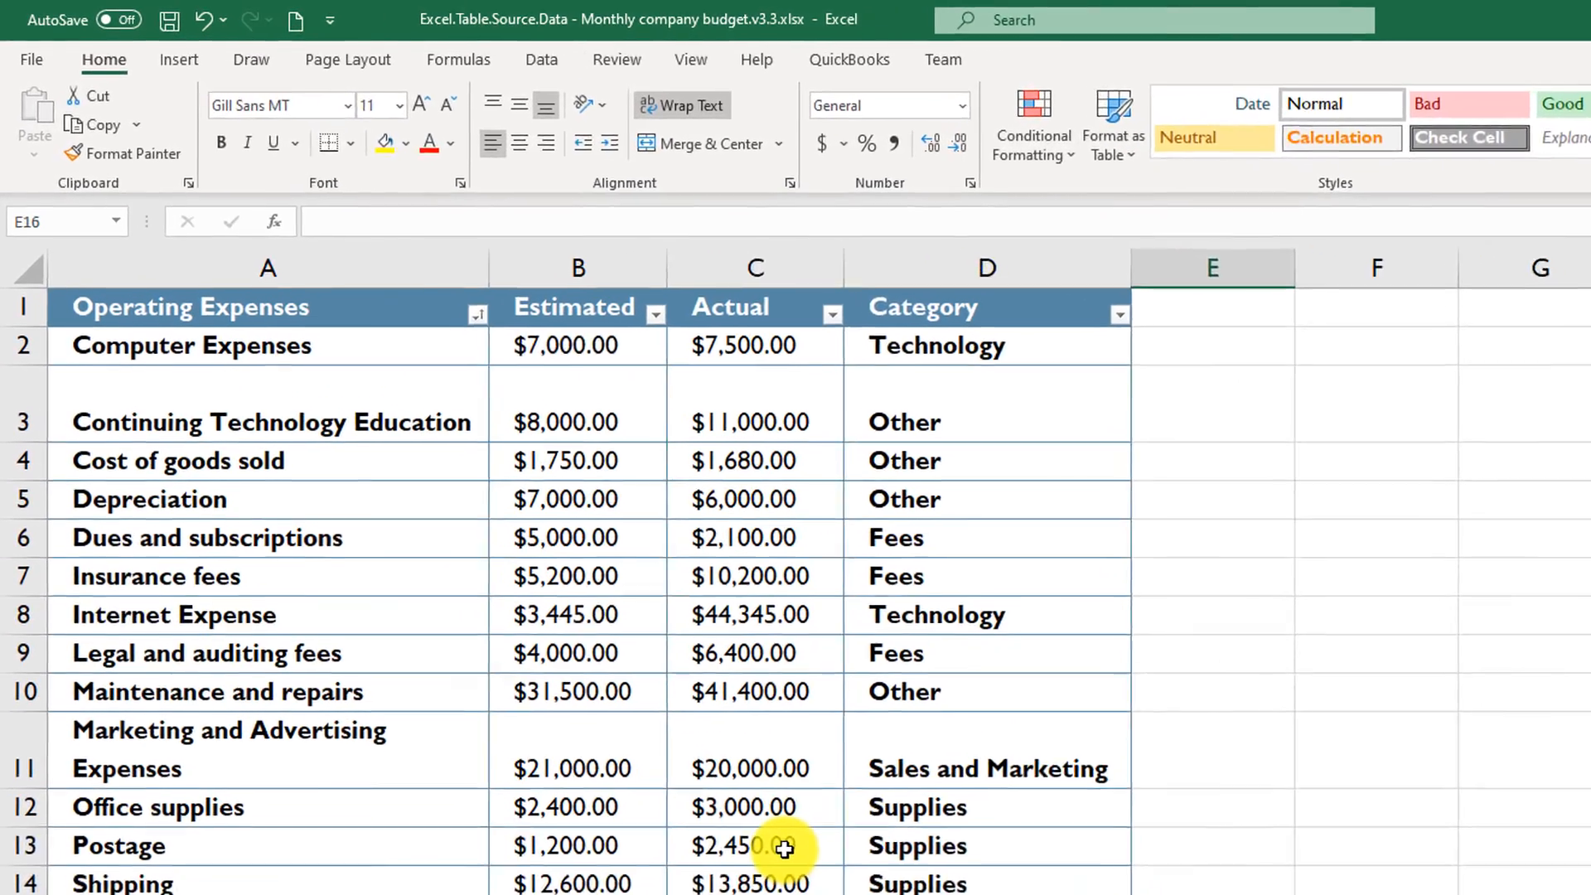
click(537, 601)
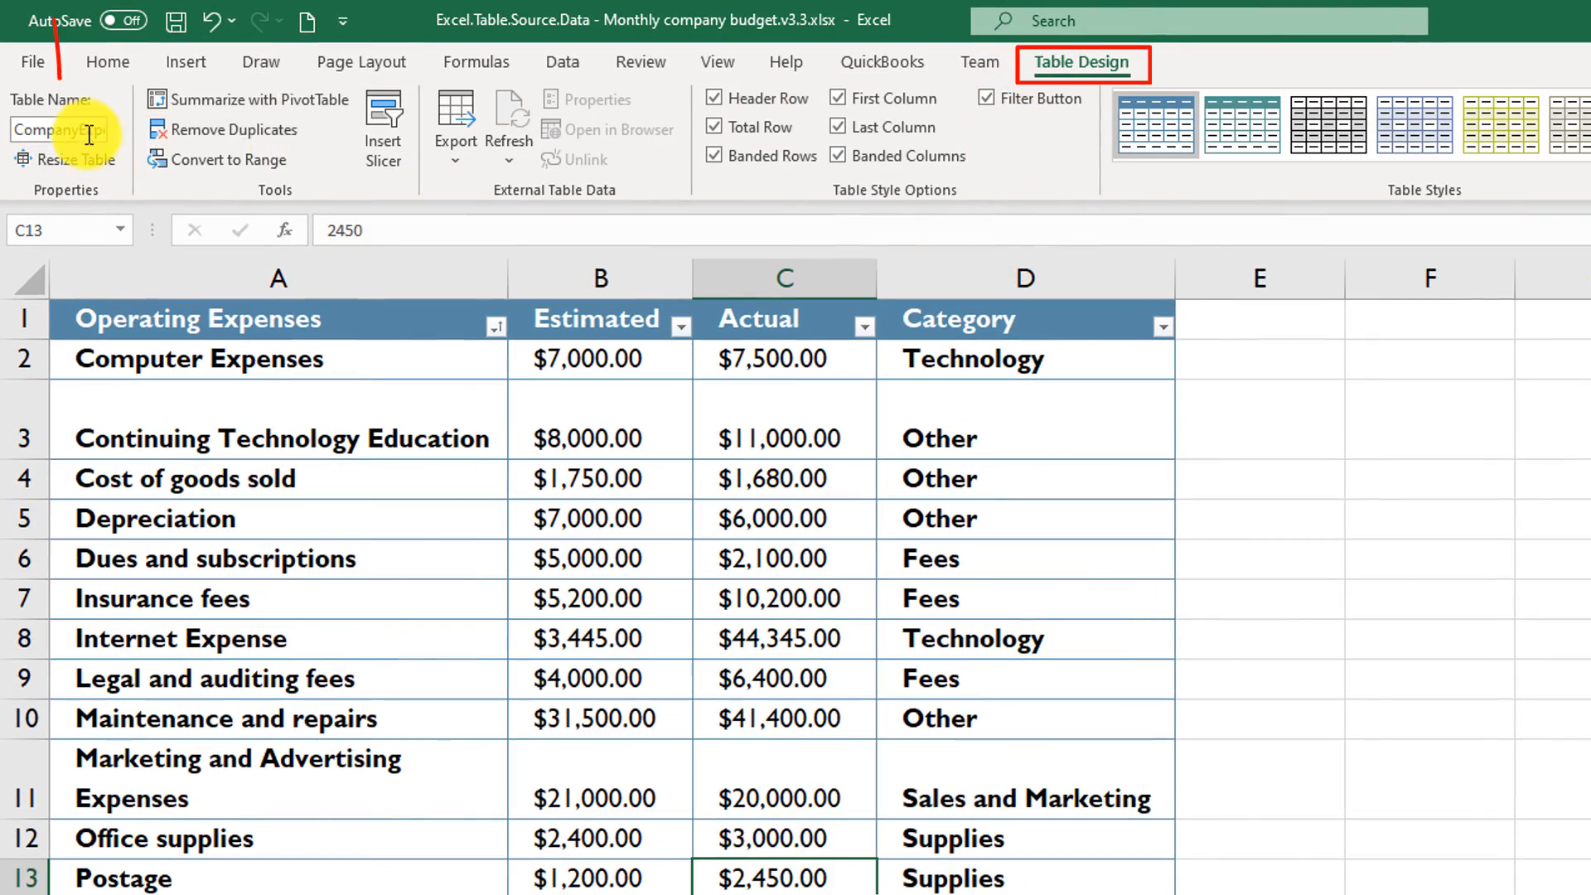
drag(66, 129, 149, 139)
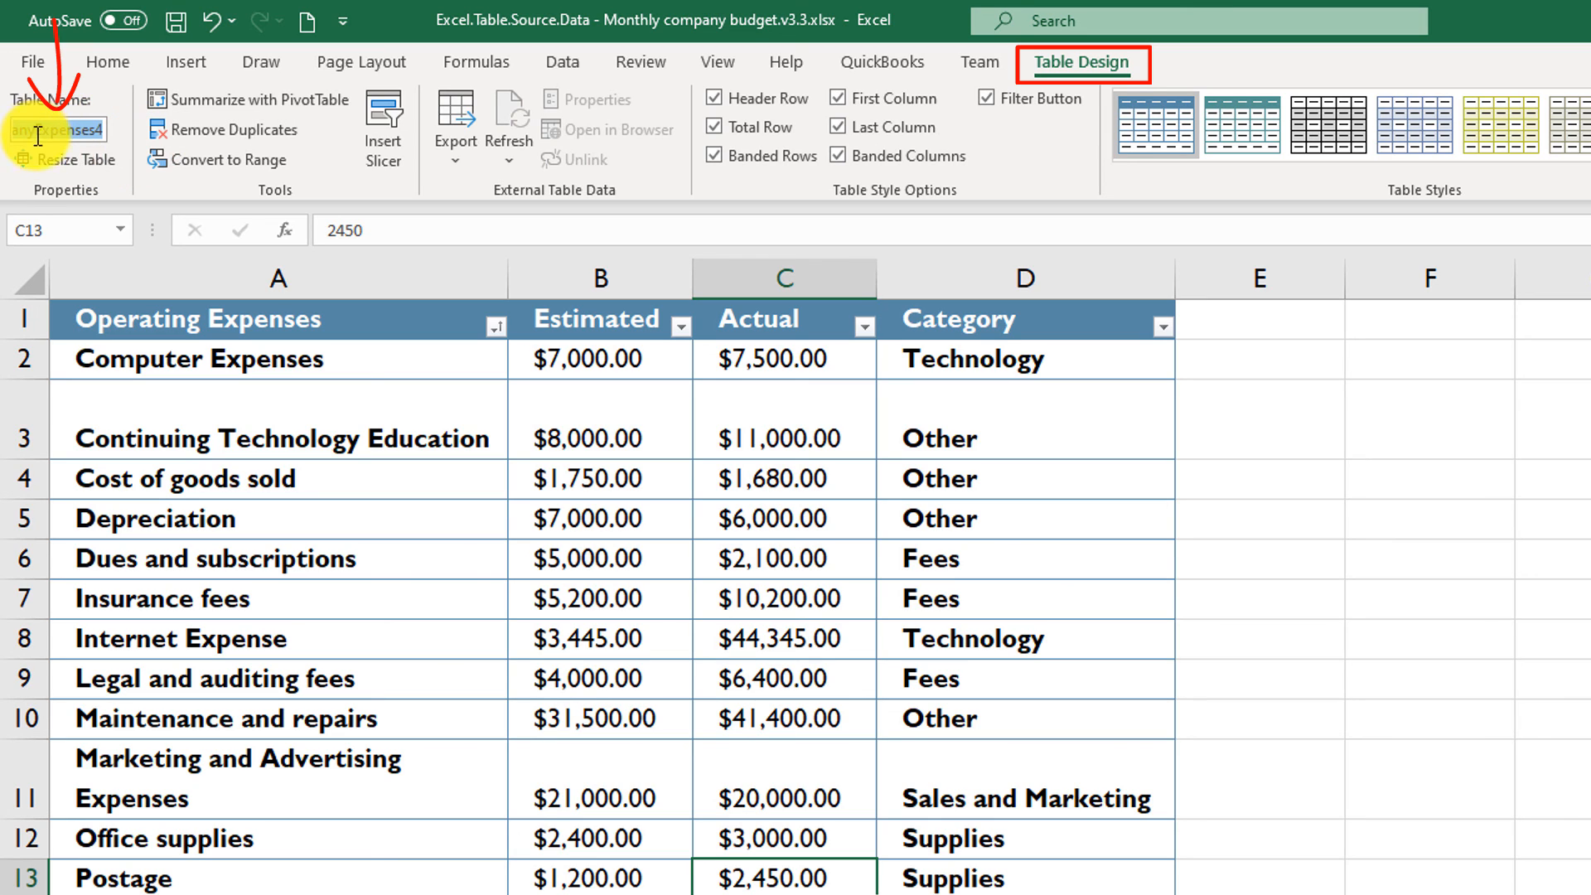
click(99, 131)
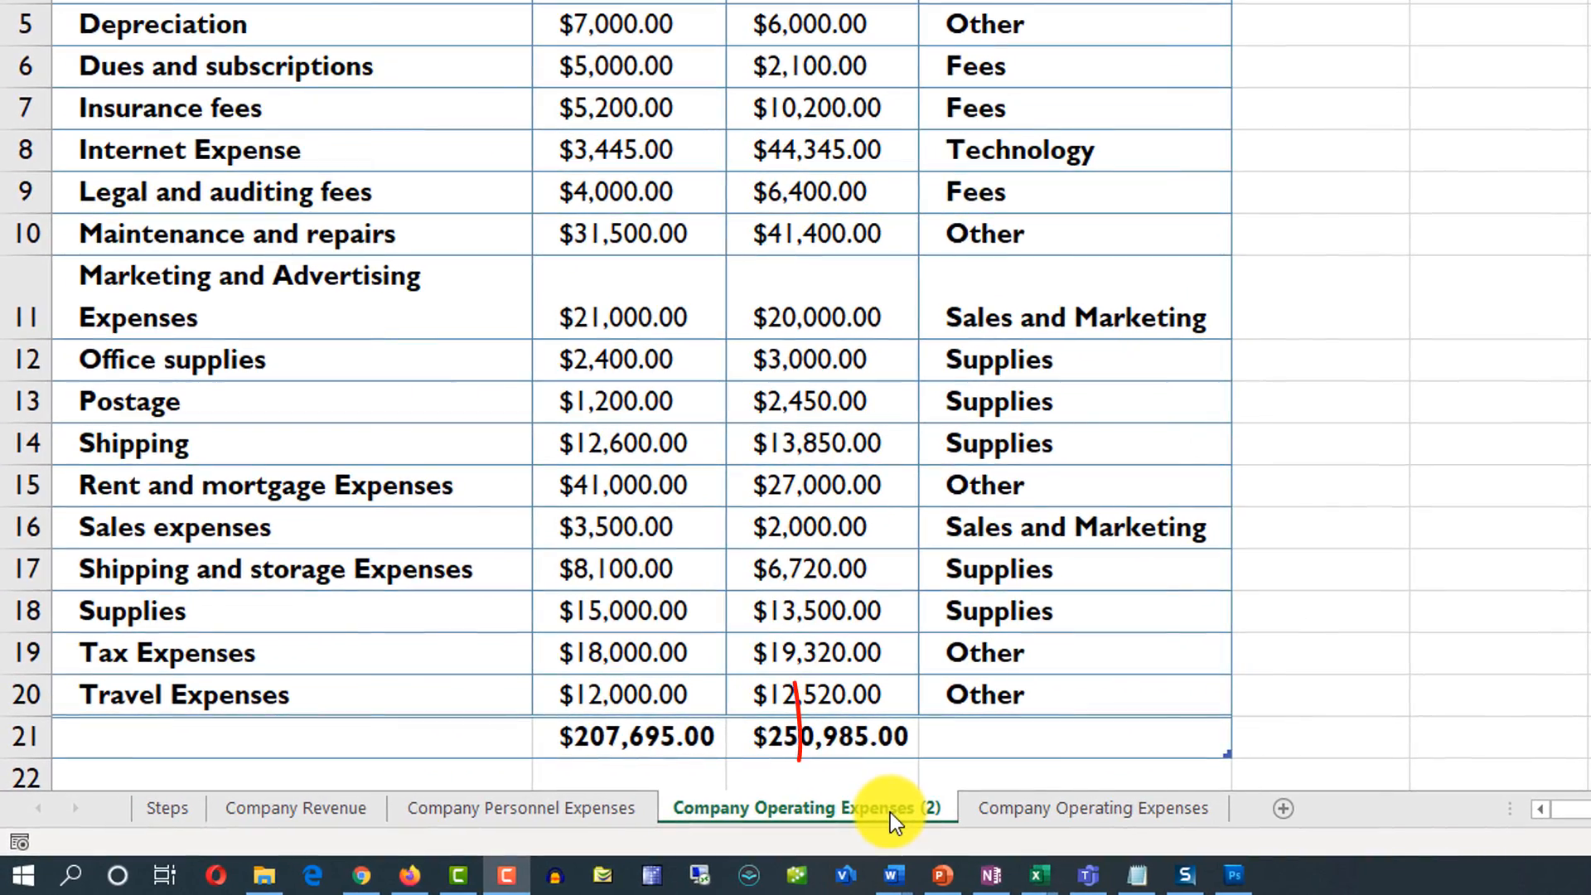
- Permanently delete the Company Operating Expenses (2) sheet from the workbook
right_click(897, 809)
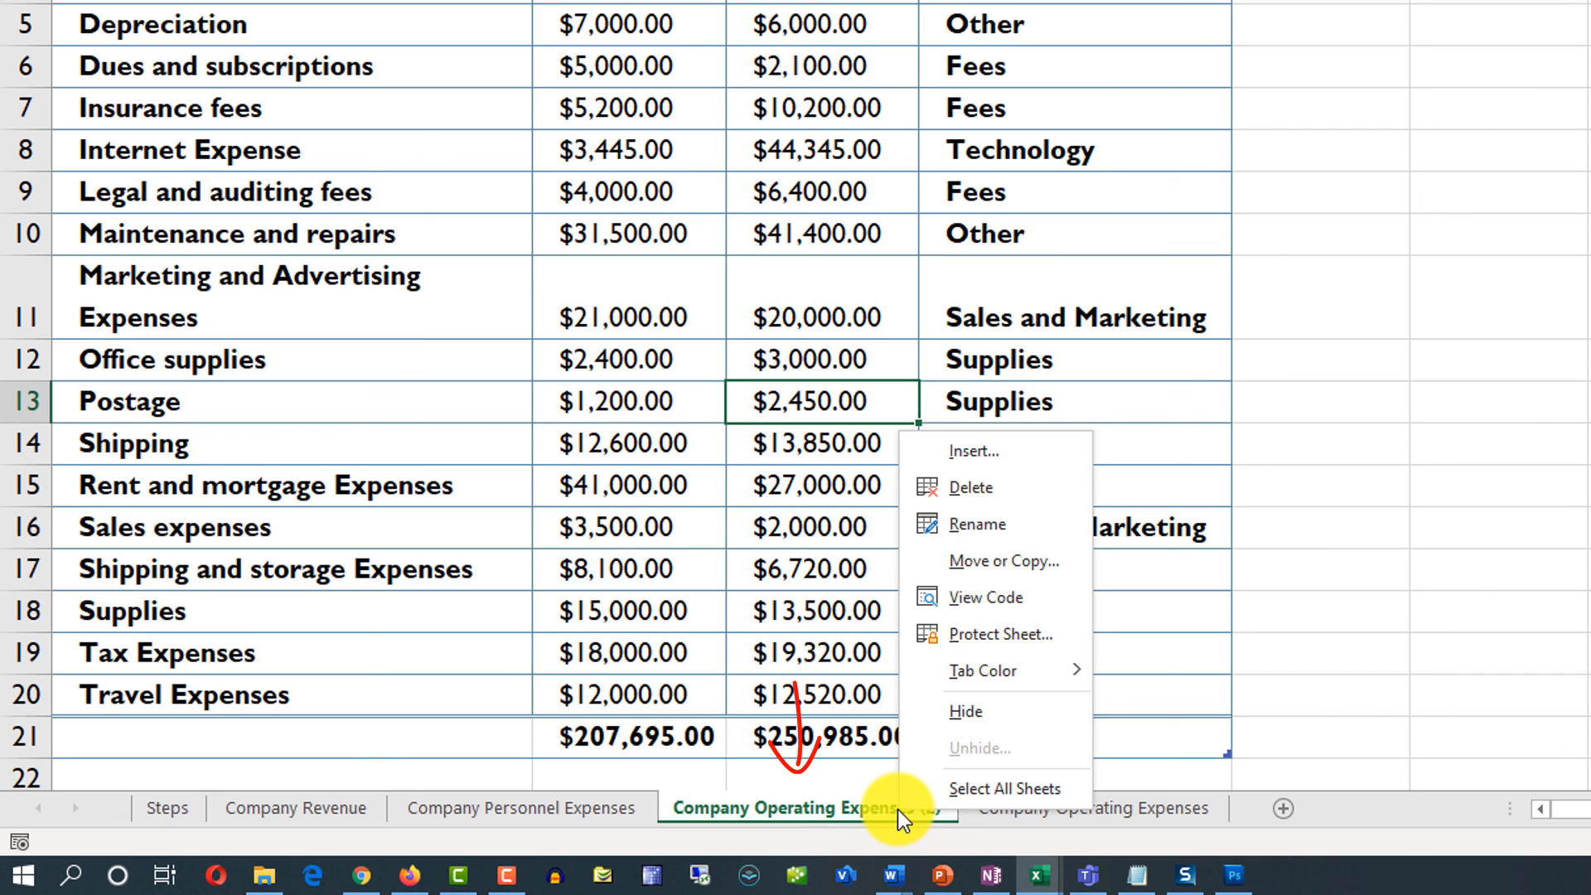
click(983, 499)
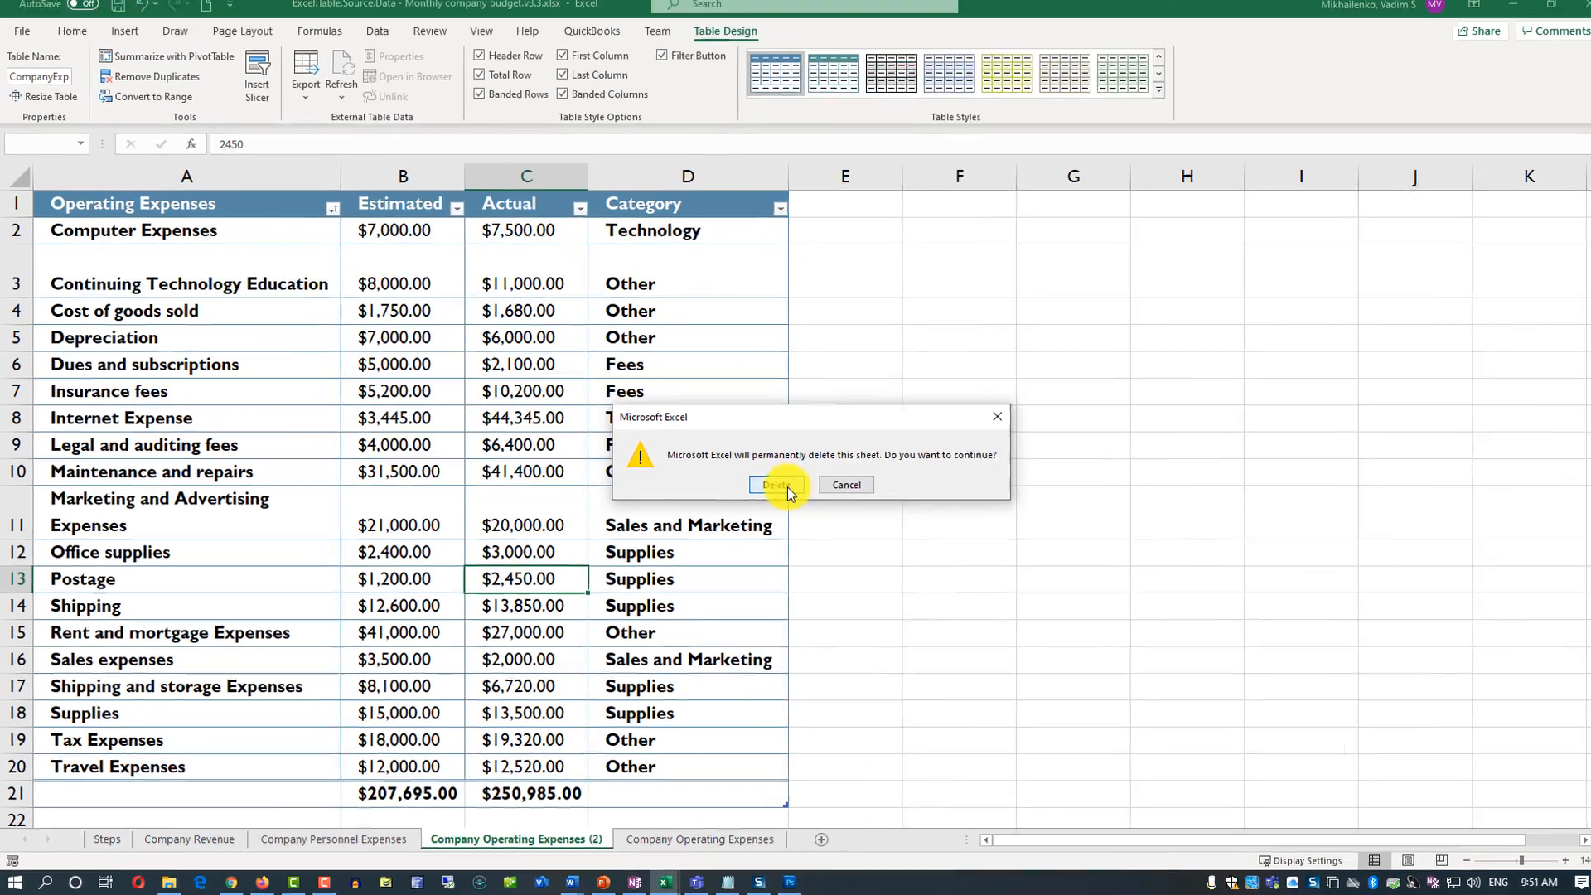
click(1235, 253)
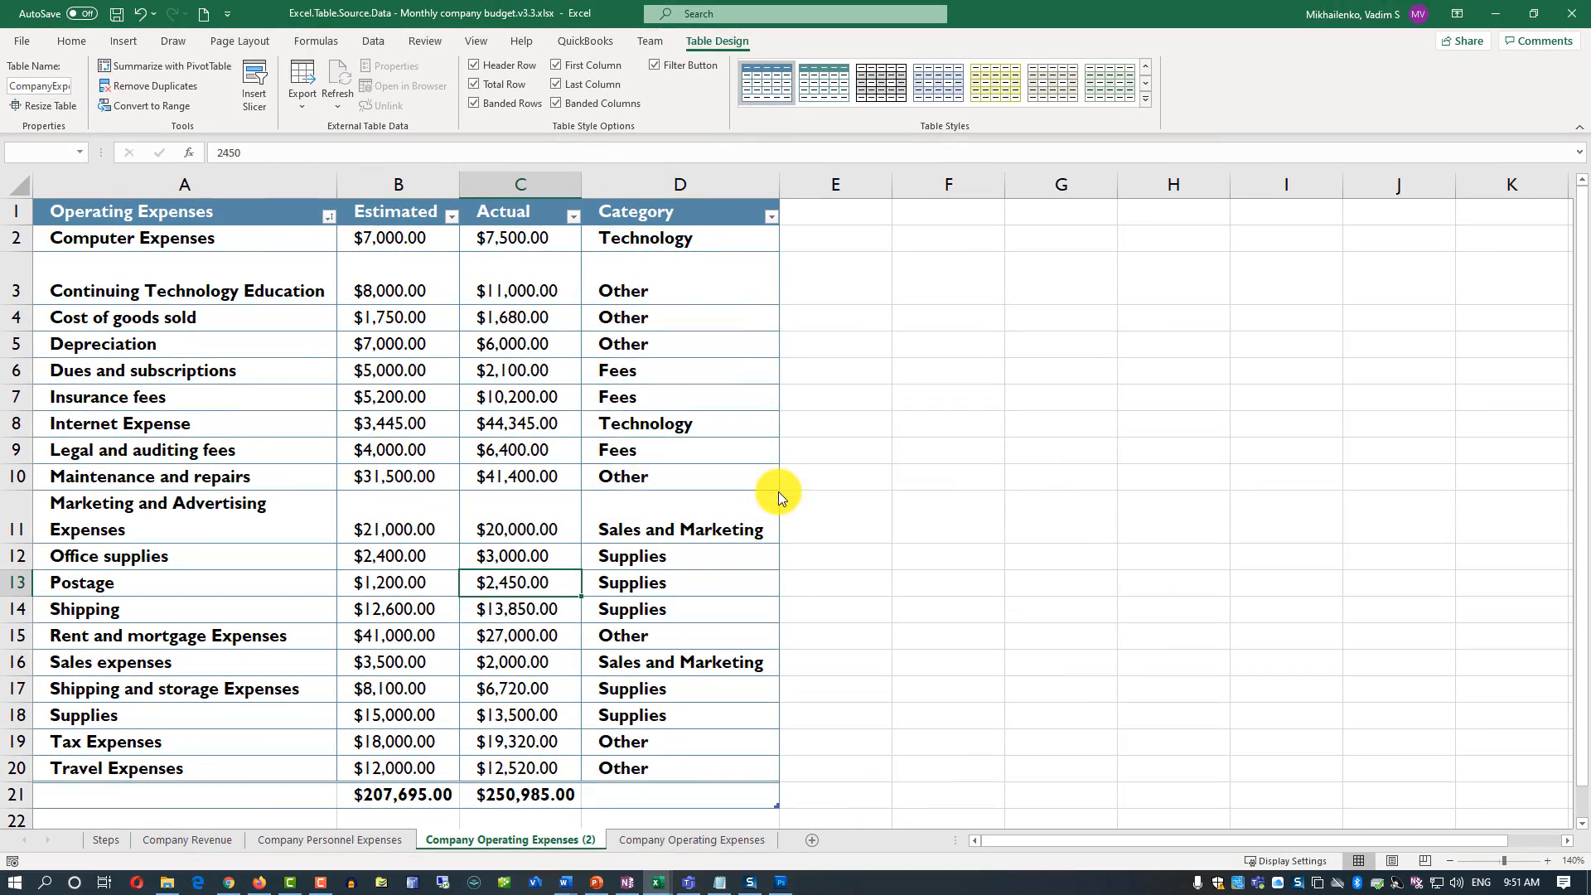